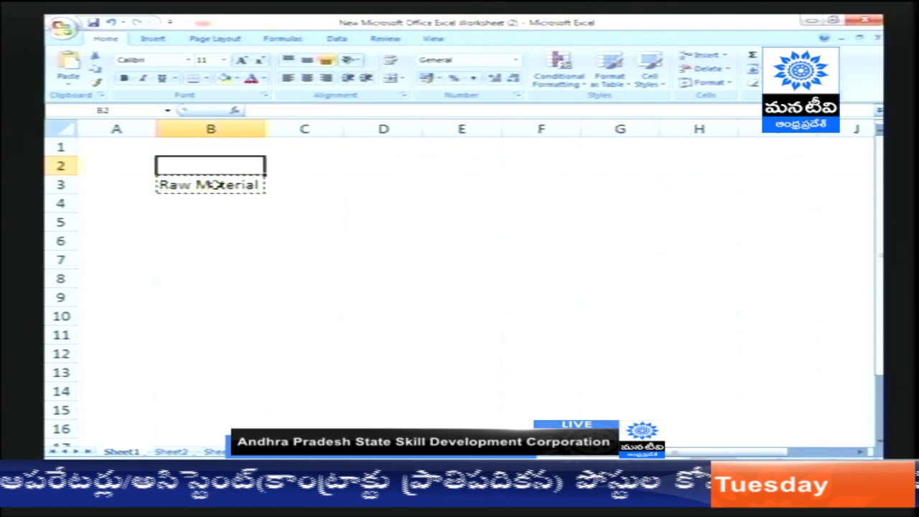
- Place the Raw Material heading in B1 and clear the original text from B3
key(Down)
key(Down)
key(Delete)
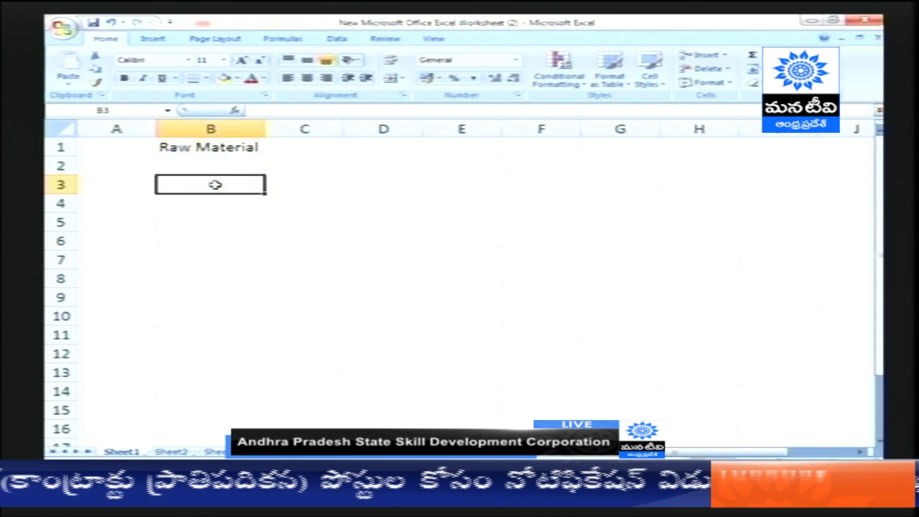
- Enter Polyol in B3 as the first raw material
key(Left)
key(Right)
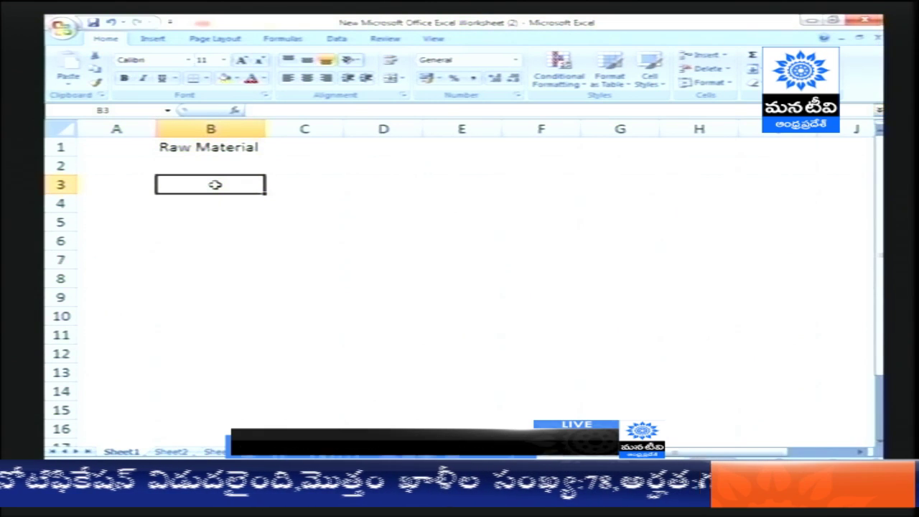
text(P)
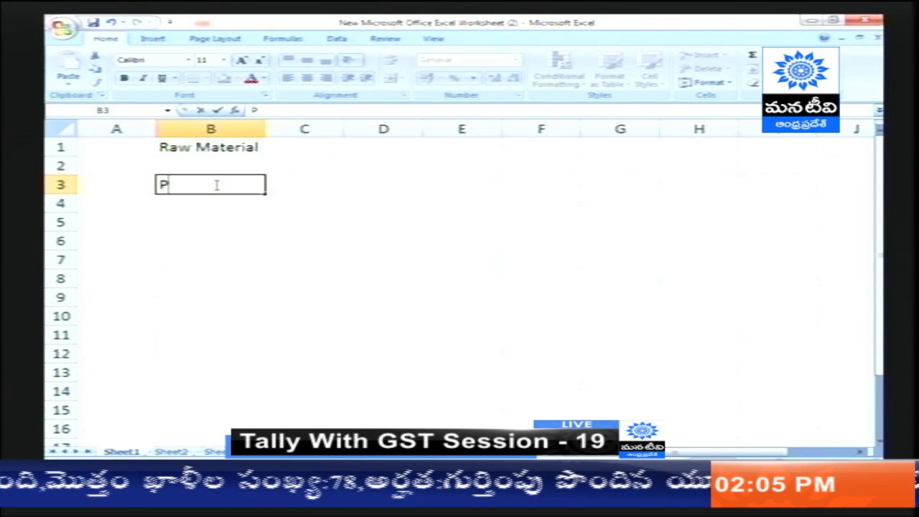
text(olyol)
key(Return)
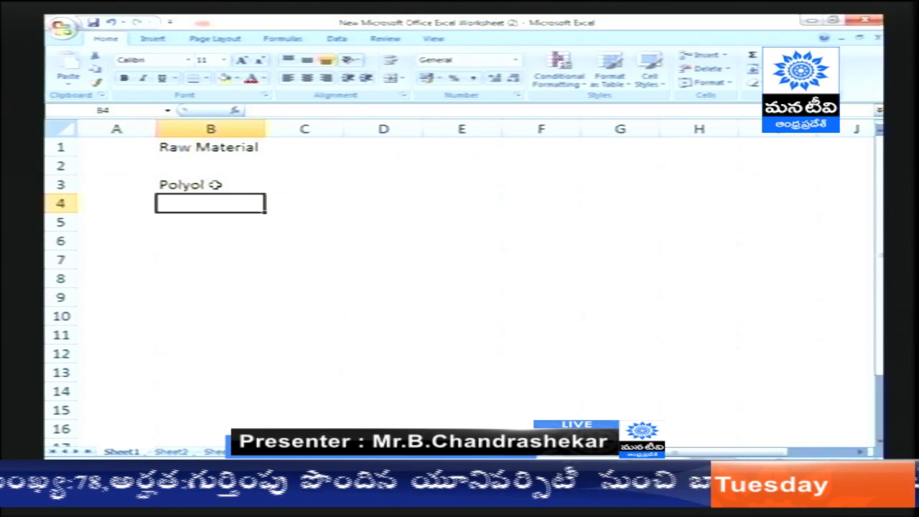
- Enter Iso in B4 as the second raw material below Polyol
text(isco)
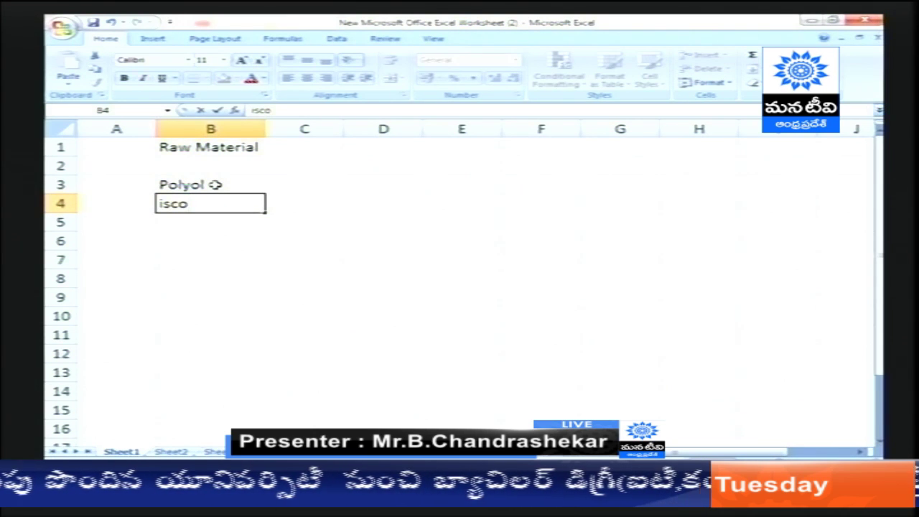
key(BackSpace)
key(BackSpace)
text(ISo)
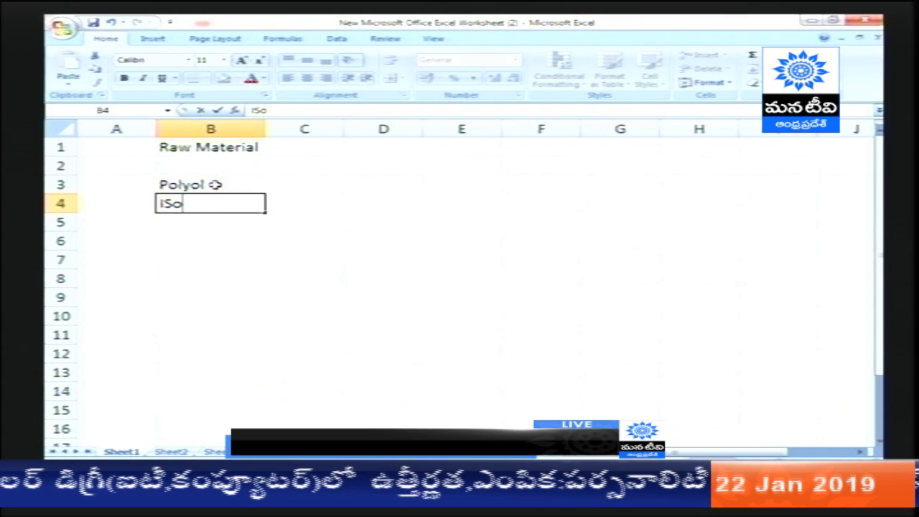
key(BackSpace)
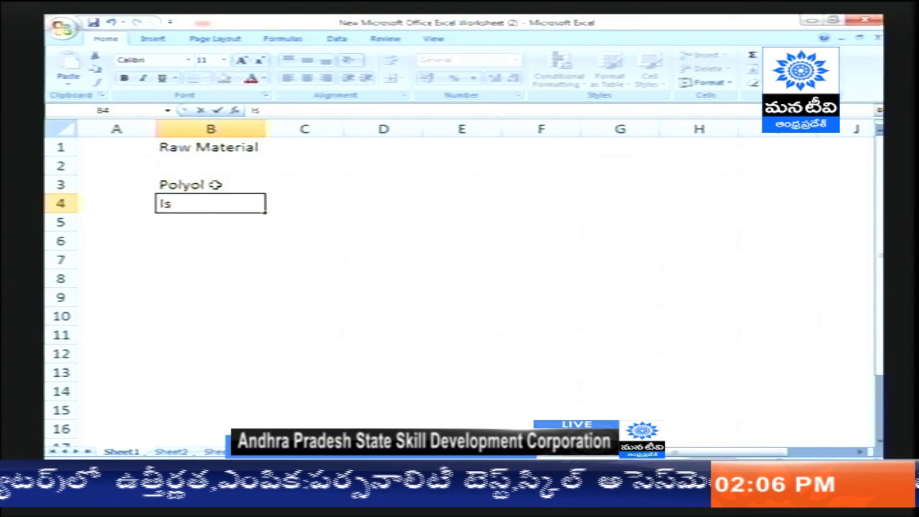
text(o)
key(Return)
key(Up)
key(Up)
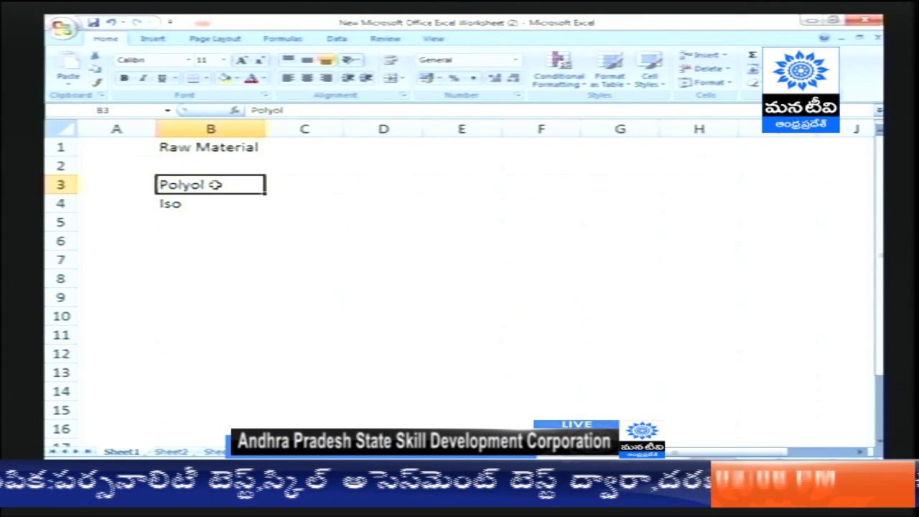
key(Right)
key(Left)
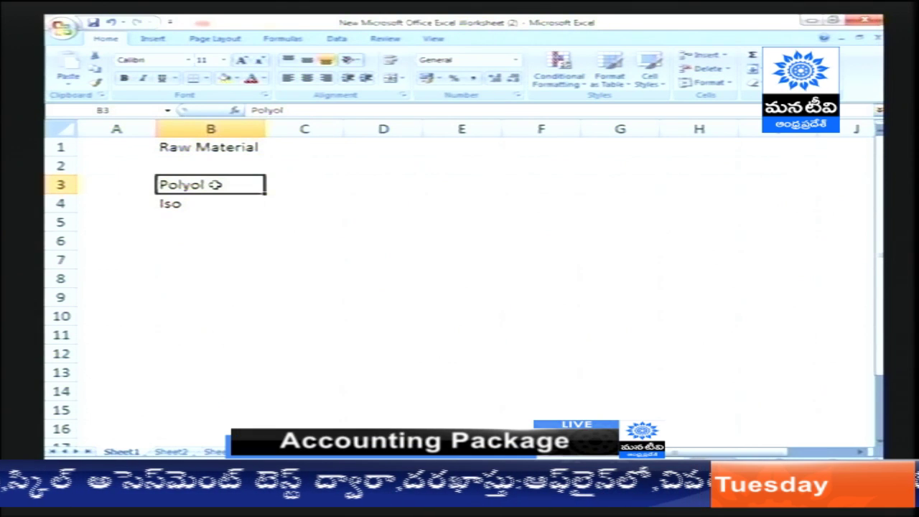
key(Down)
key(Up)
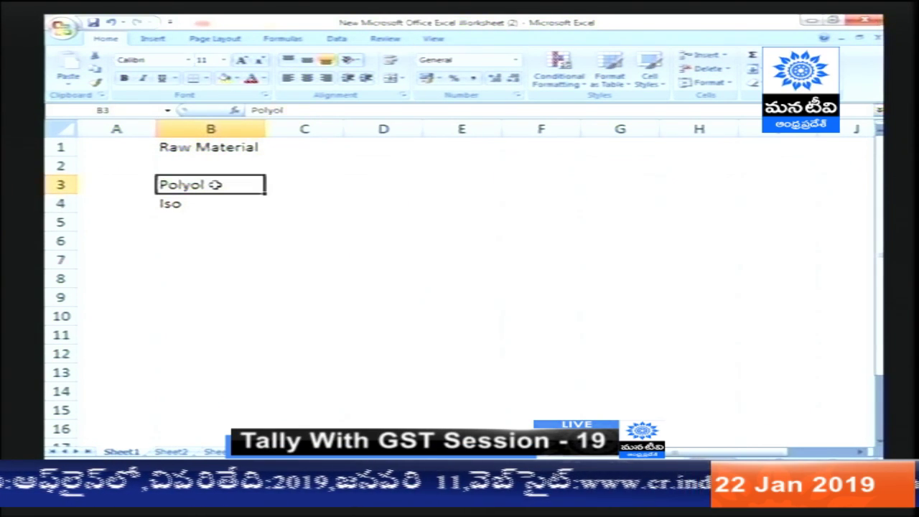
key(Down)
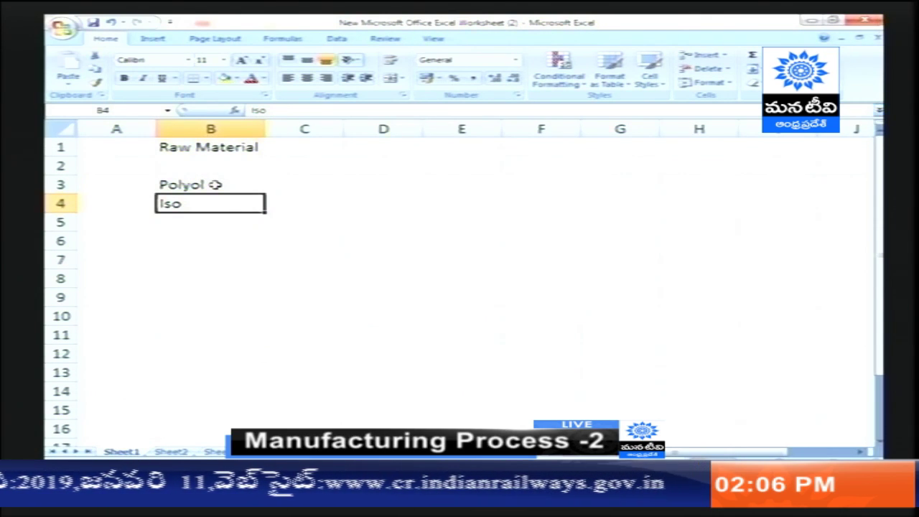
- Enter the heading Finished Goods in B6, leaving one empty row below the raw materials
key(Down)
key(Down)
key(Down)
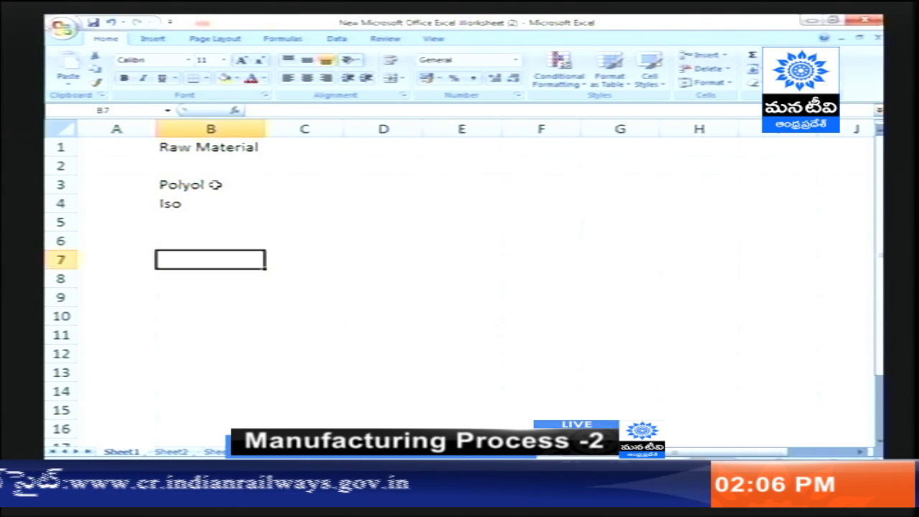
key(Up)
key(Up)
key(Down)
key(Down)
key(Up)
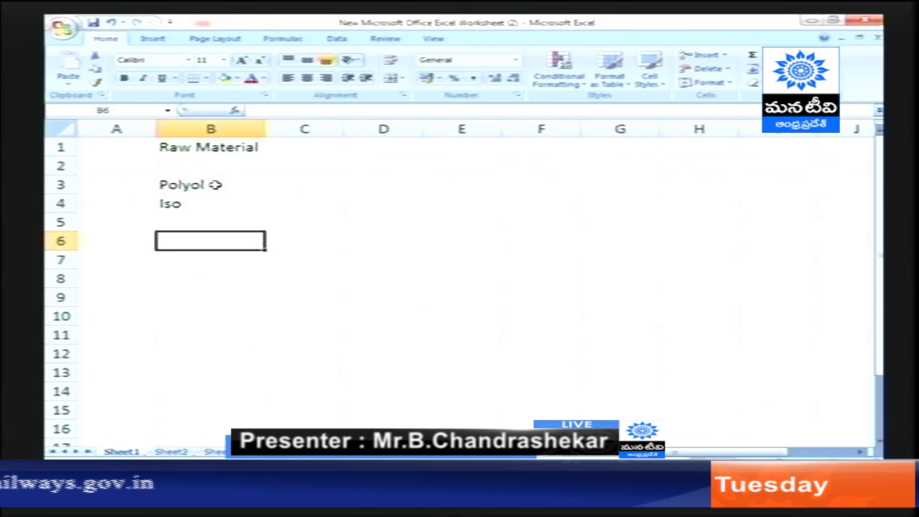
text(Fi)
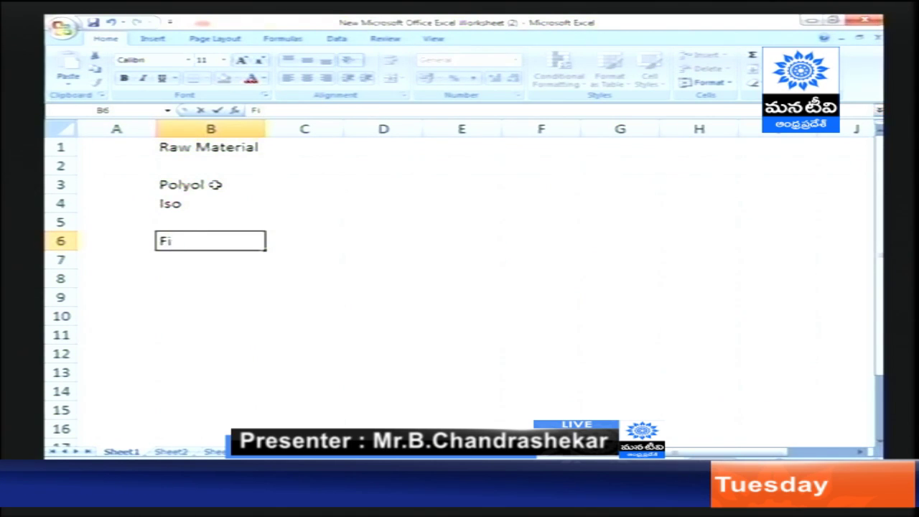
text(nished goods)
key(BackSpace)
key(BackSpace)
key(BackSpace)
key(BackSpace)
key(BackSpace)
text(Good)
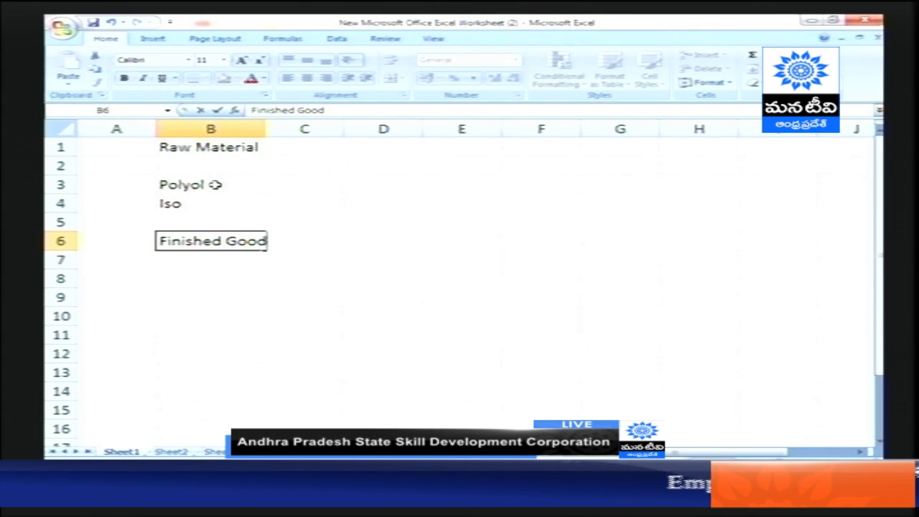
text(s)
key(Return)
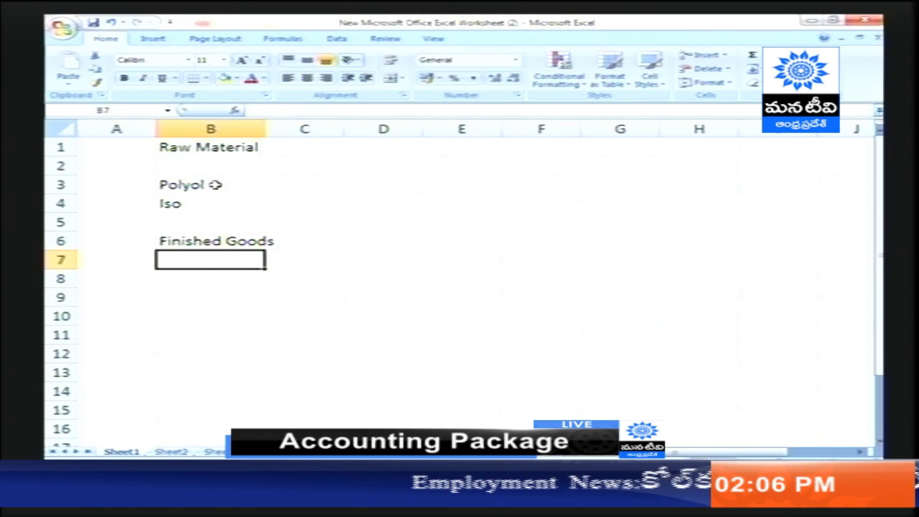
key(Return)
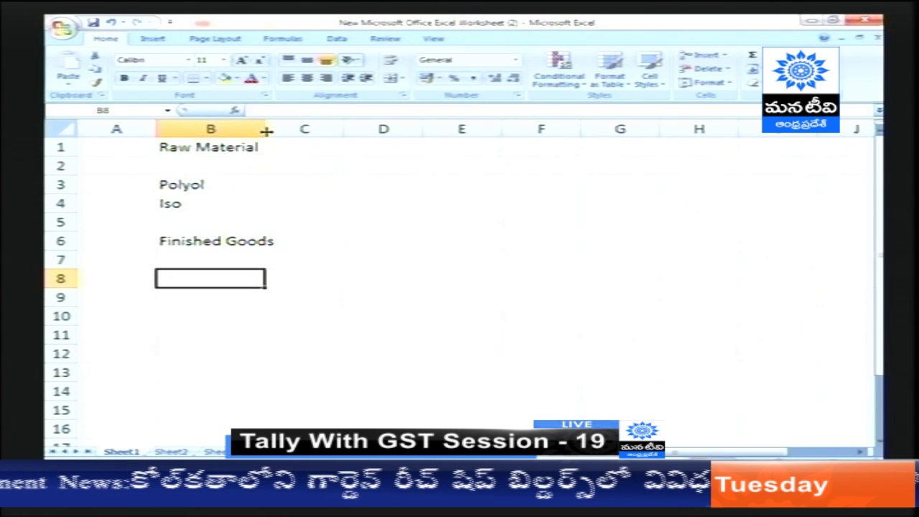
- Widen column B to fit the Finished Goods heading and delete the empty column A
drag(266, 131, 285, 131)
right_click(116, 129)
click(155, 209)
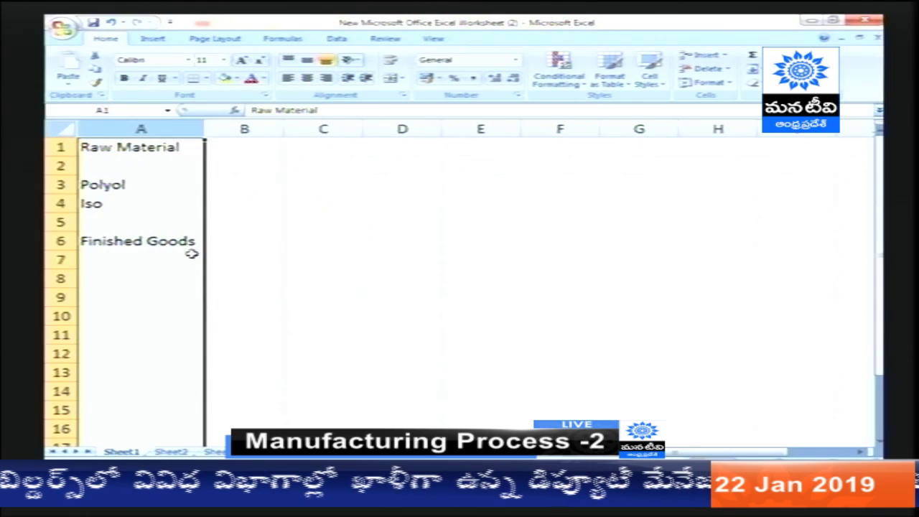
- List 1 Seat, 2 Seat and 3 Seat in A7:A9 under the Finished Goods heading
click(177, 257)
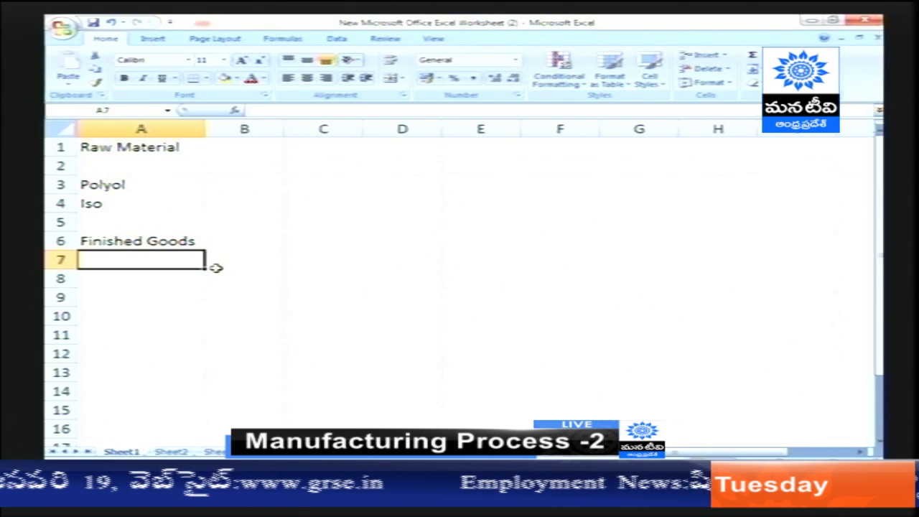
text(1)
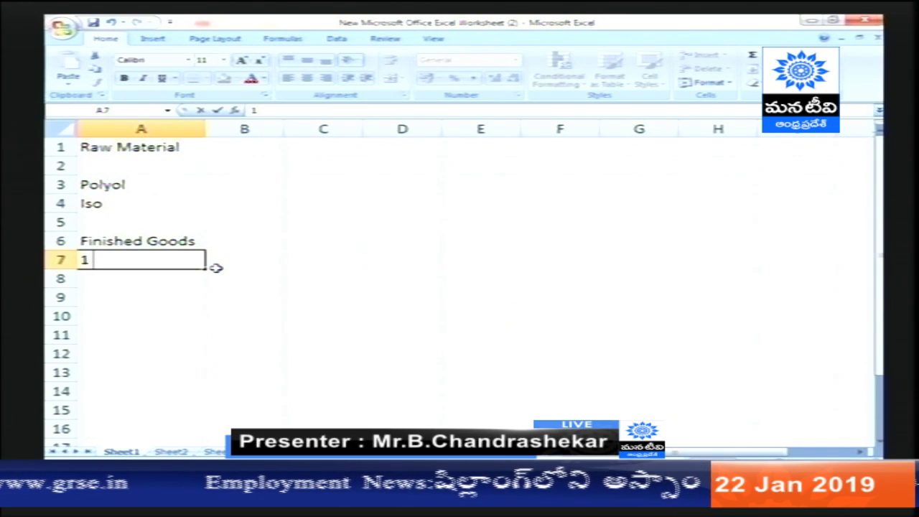
text( Set)
key(BackSpace)
key(BackSpace)
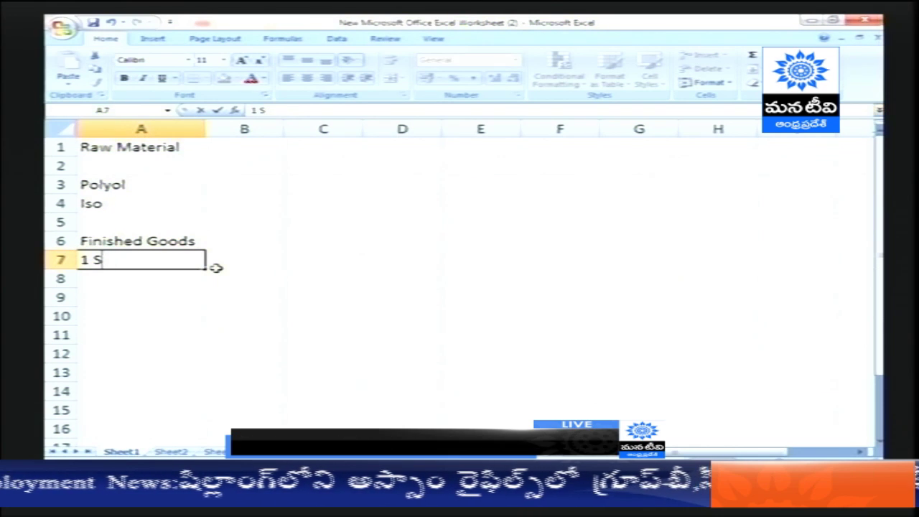
text(eat)
key(Return)
text(2 Seat)
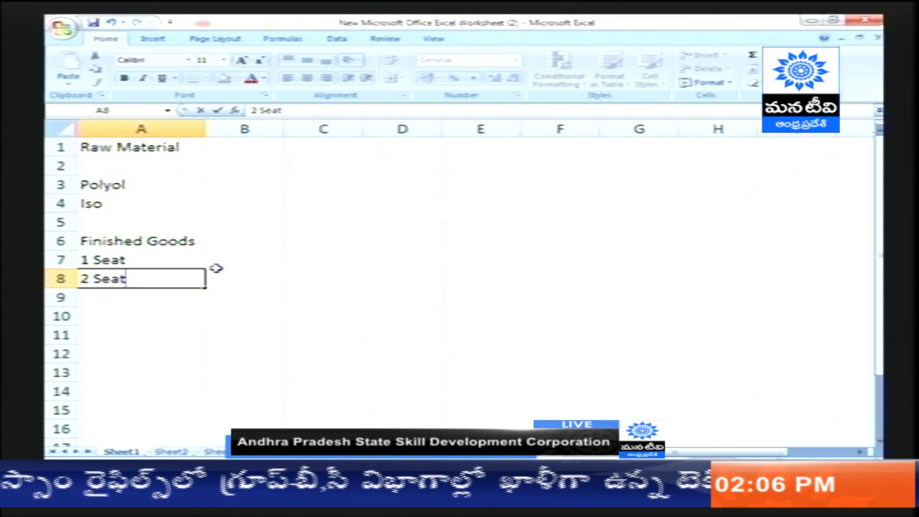
key(Return)
text(3)
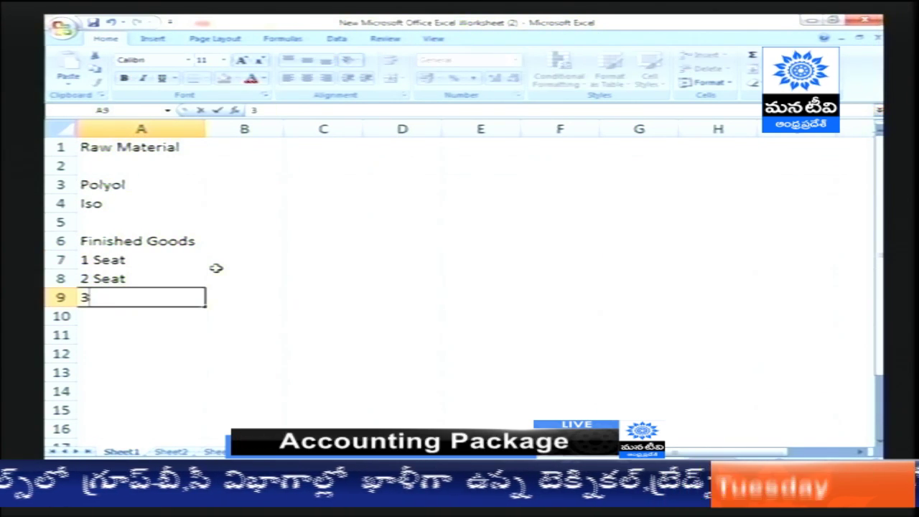
text( SEat)
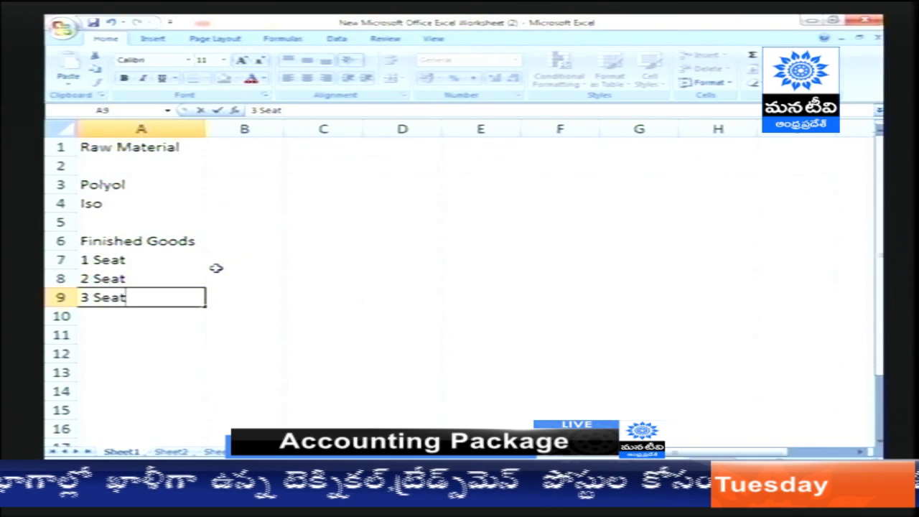
key(Return)
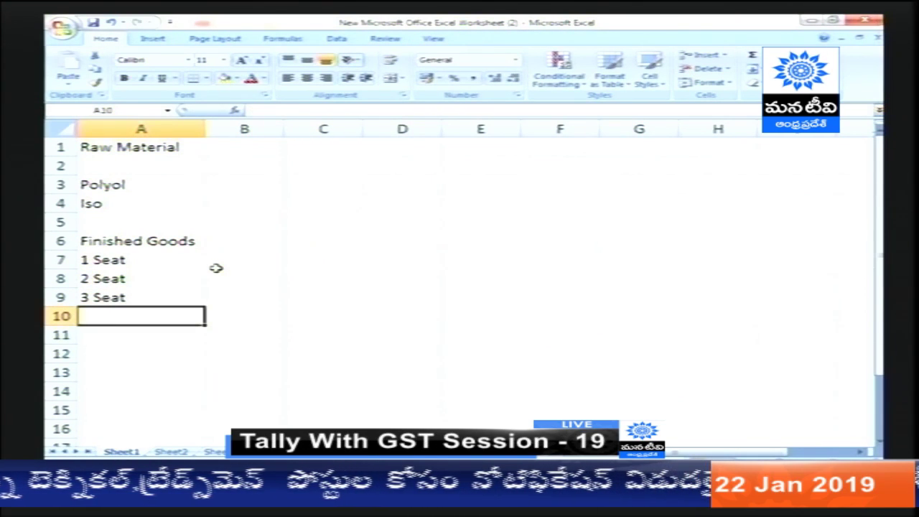
- Delete the empty row 2 between the Raw Material heading and Polyol
key(Up)
key(Up)
key(Up)
key(Up)
key(Up)
key(Up)
key(Up)
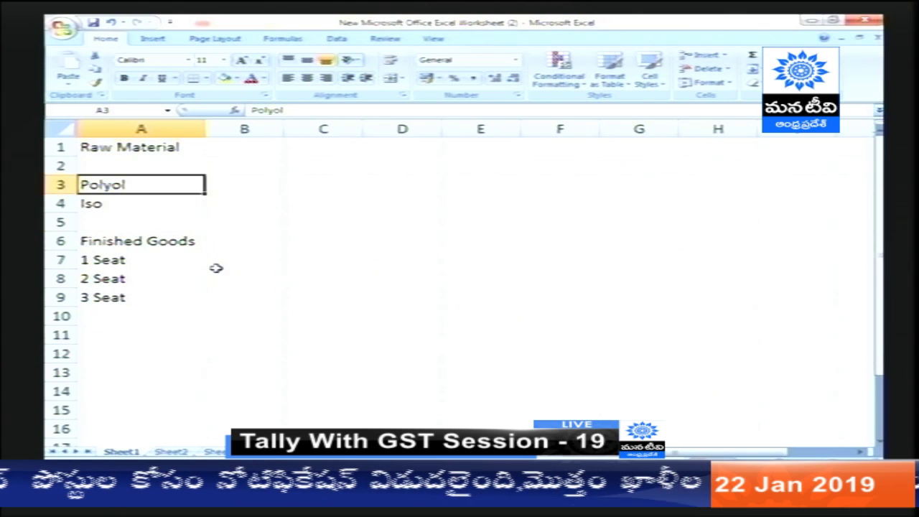
key(Up)
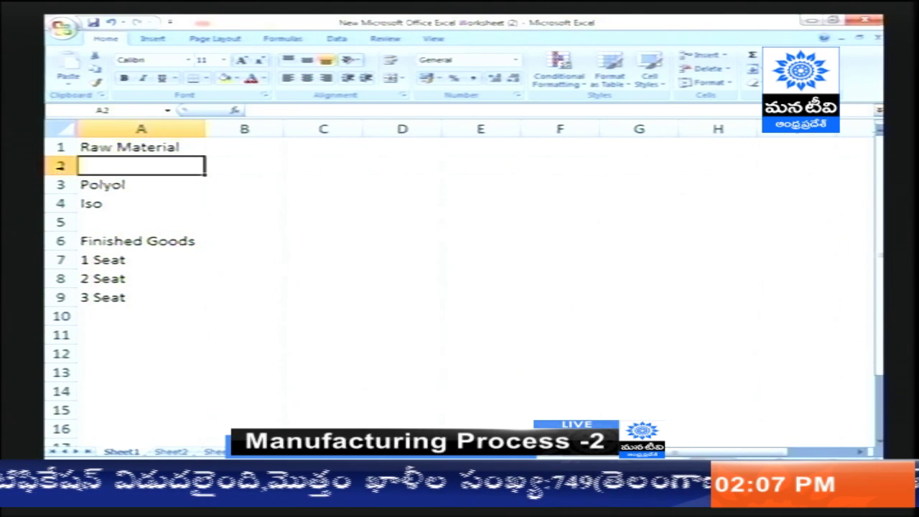
key(shift+space)
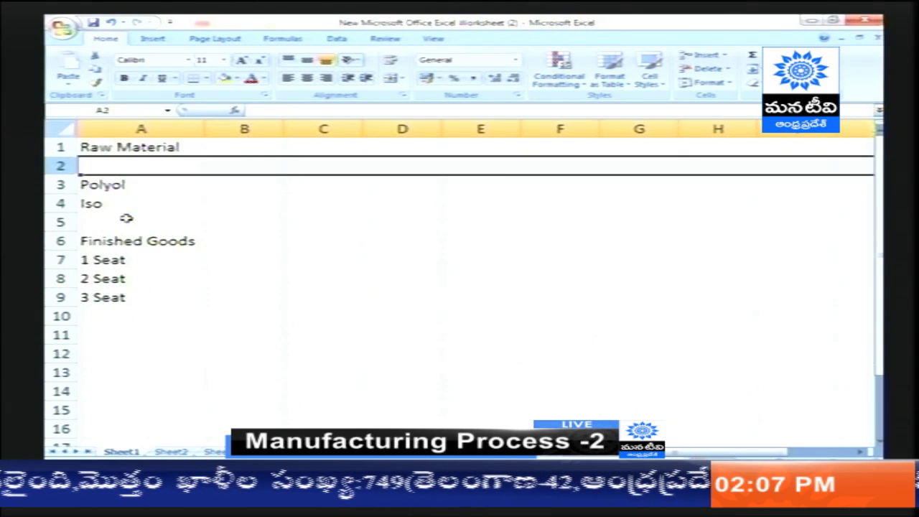
right_click(70, 167)
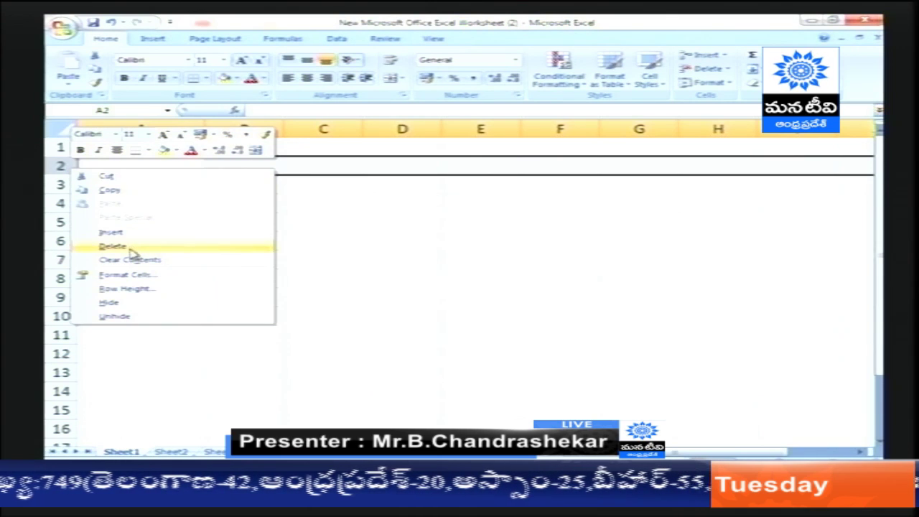
click(133, 253)
click(127, 168)
click(131, 187)
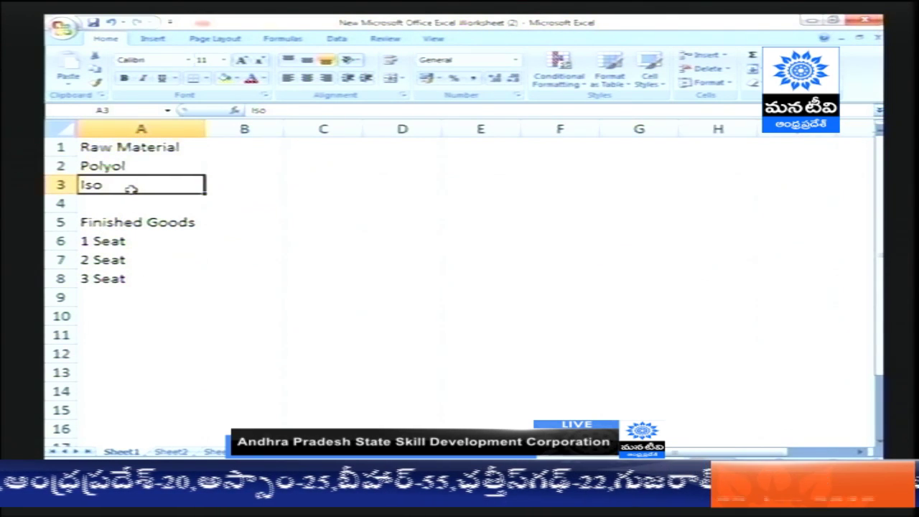
drag(128, 241, 129, 280)
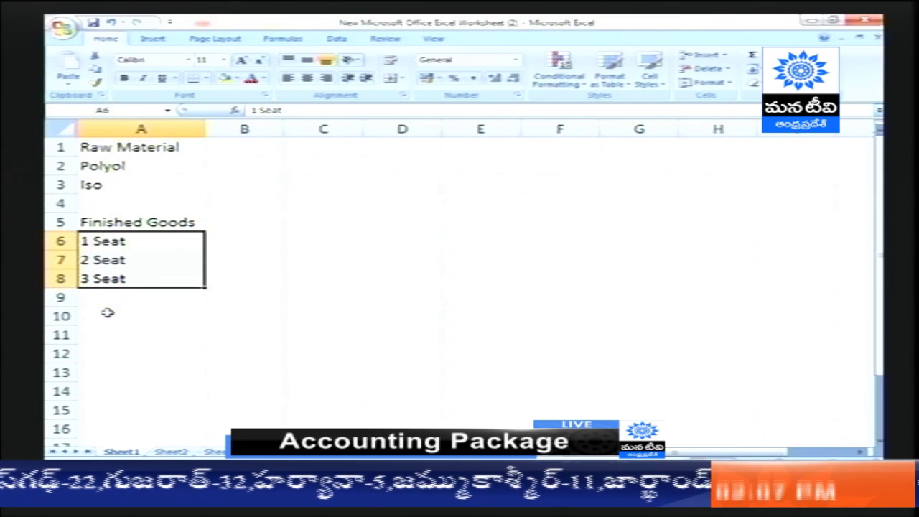
click(124, 244)
click(126, 262)
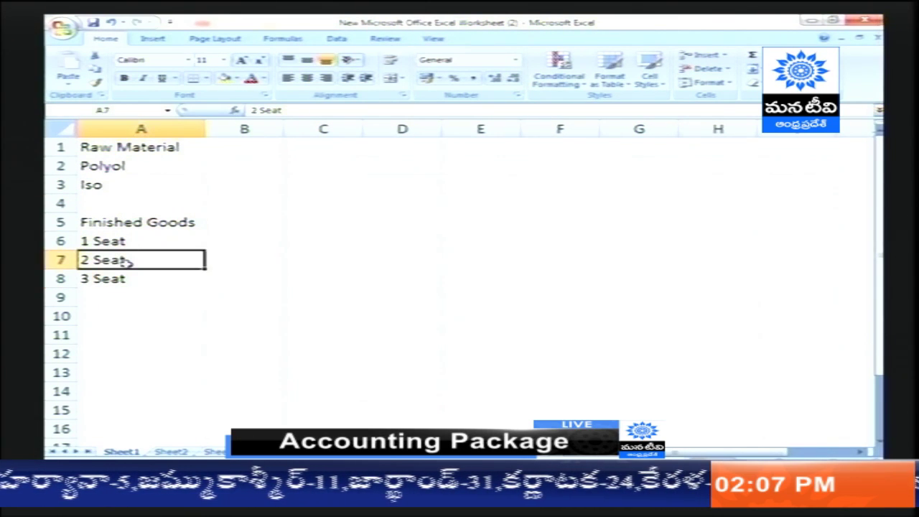
click(121, 279)
- Enter the heading conversion in A10, leaving one empty row below the finished goods list
click(130, 316)
text(conmve)
key(BackSpace)
key(BackSpace)
key(BackSpace)
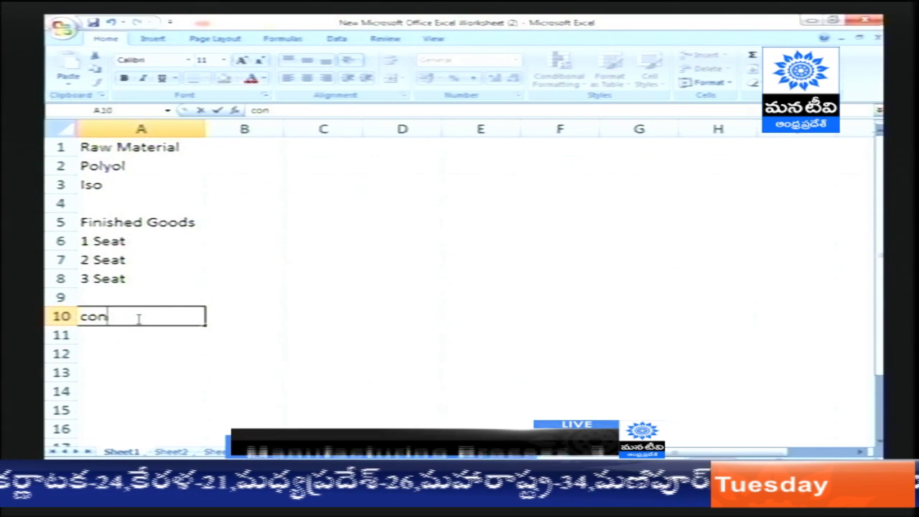
text(ves)
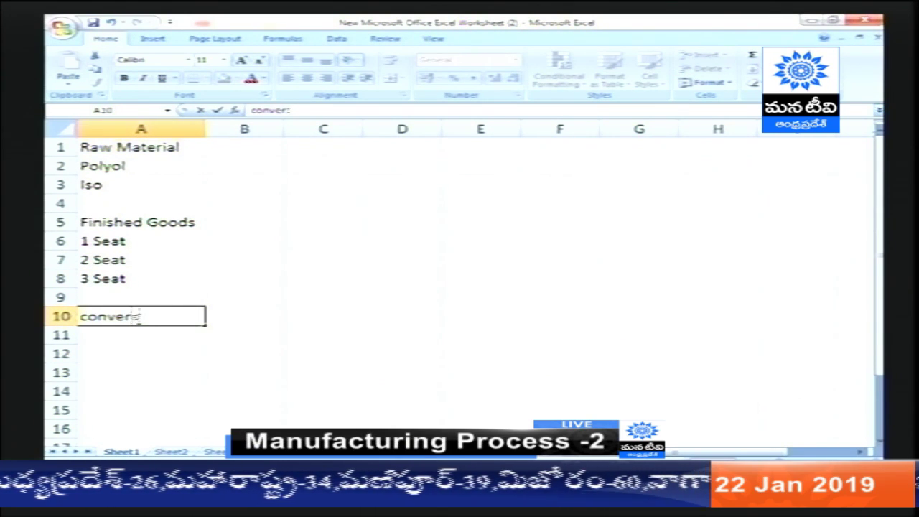
text(sio)
key(BackSpace)
key(BackSpace)
text(ion)
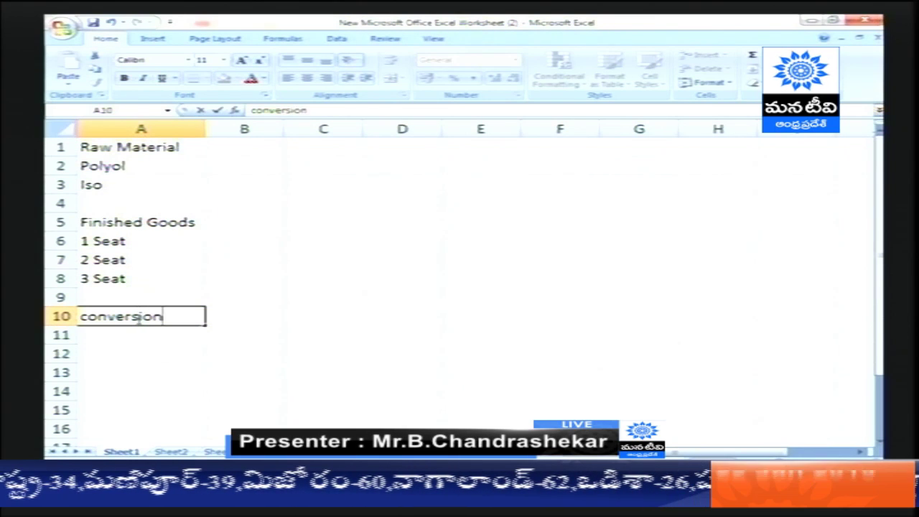
key(Return)
key(Return)
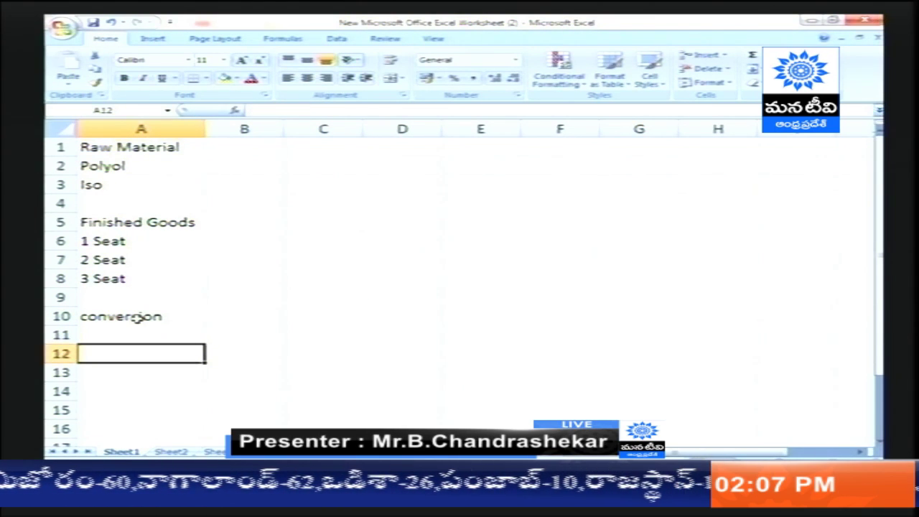
- Go over the raw materials in A2:A3 and the finished goods in A6:A8 one item at a time
click(141, 168)
click(143, 185)
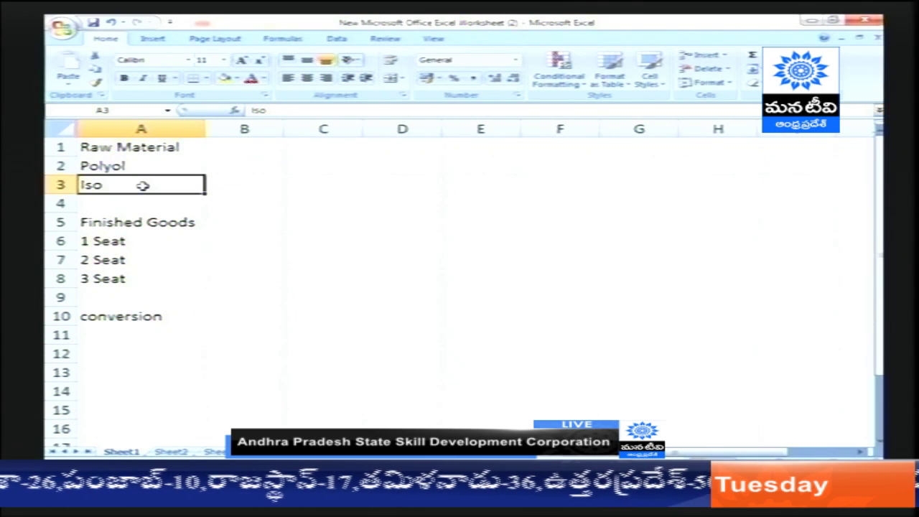
click(151, 241)
click(168, 261)
shift+click(161, 280)
click(161, 280)
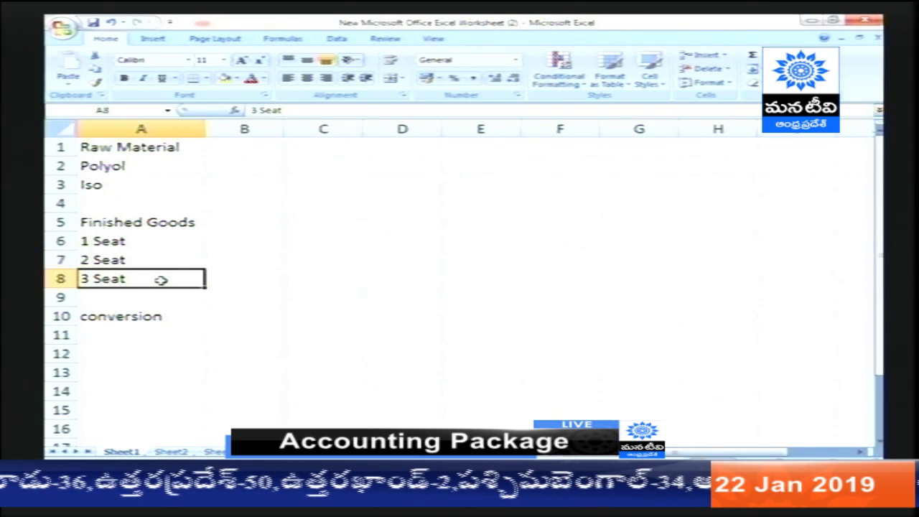
click(154, 239)
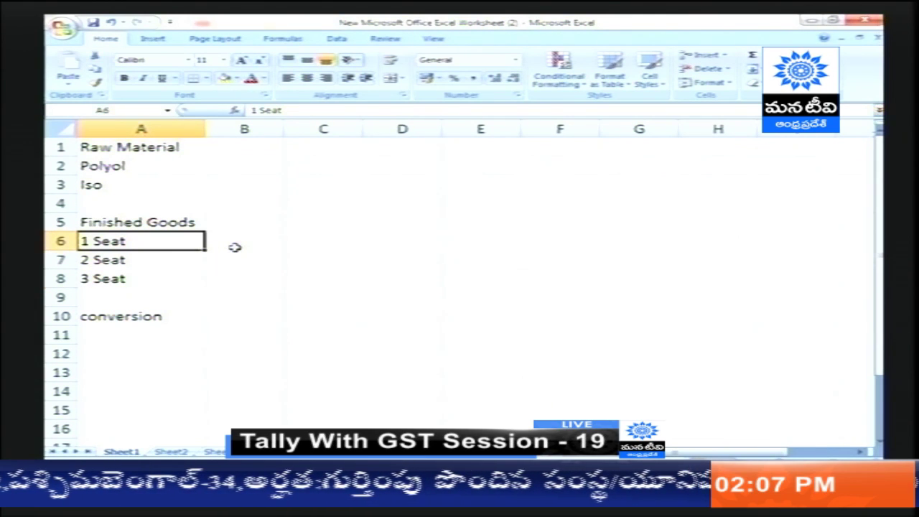
click(170, 258)
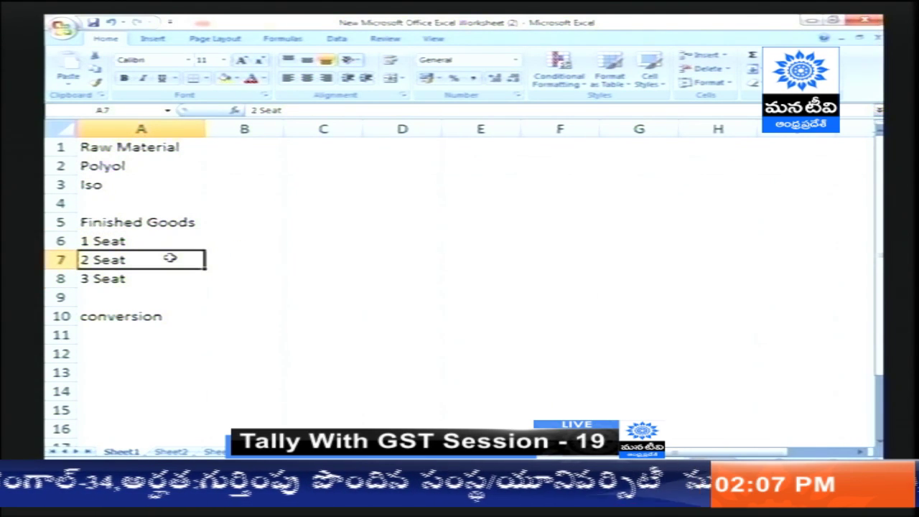
click(129, 280)
click(122, 243)
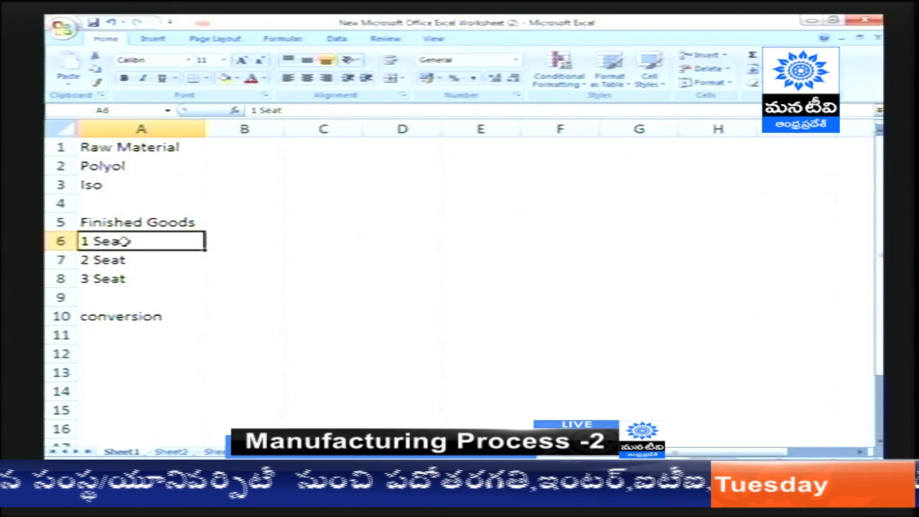
click(131, 275)
scroll(130, 273, down, 1)
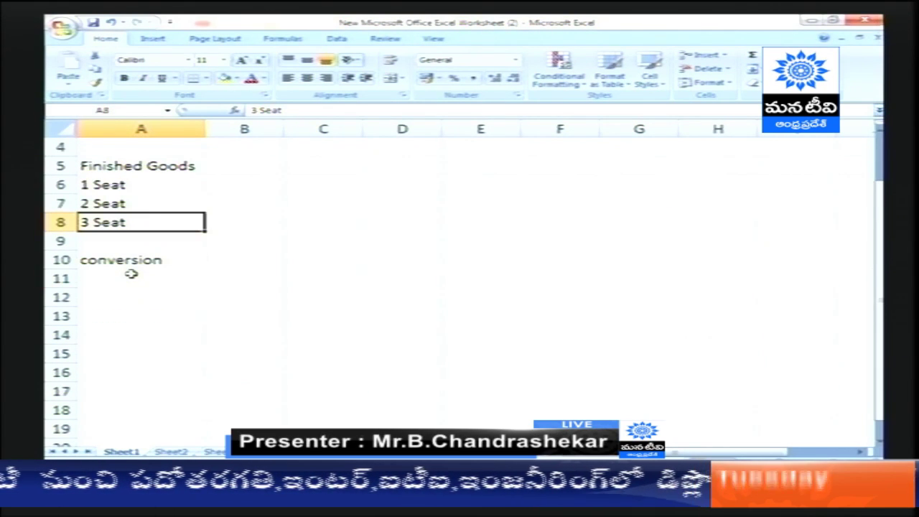
scroll(138, 294, up, 1)
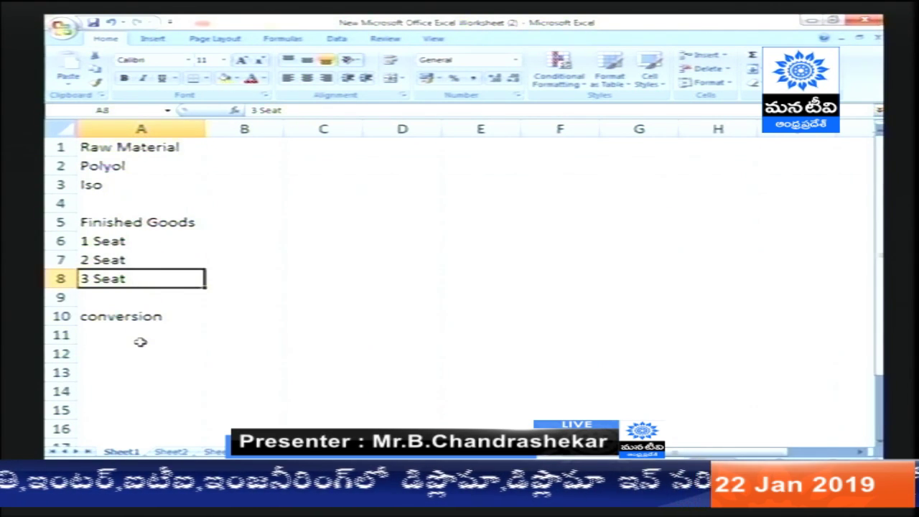
- Enter 1 Seat requires 250 Gms of Polyol and Iso in A11, directly under the conversion heading
click(138, 348)
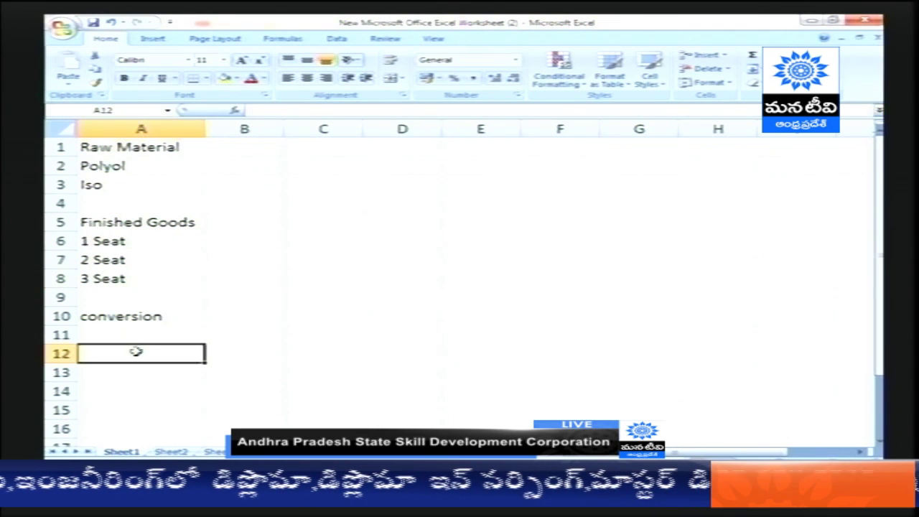
click(201, 338)
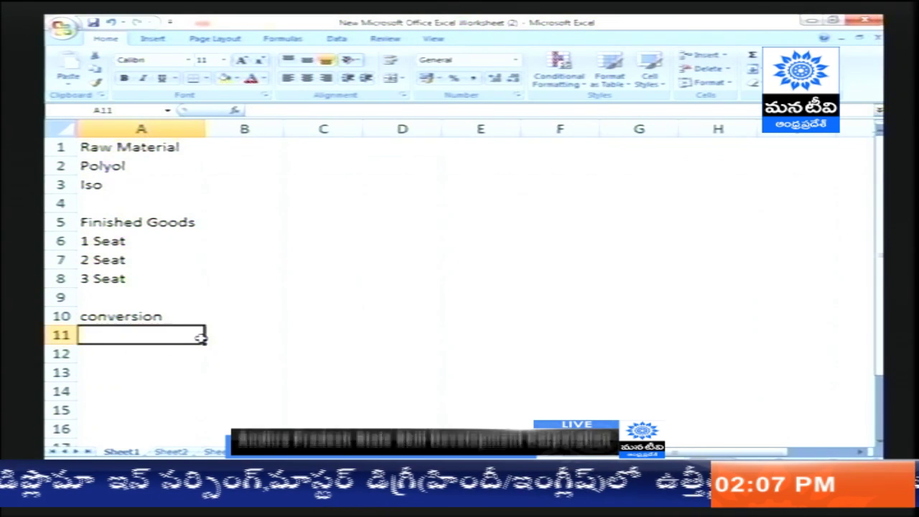
text(1 Seat)
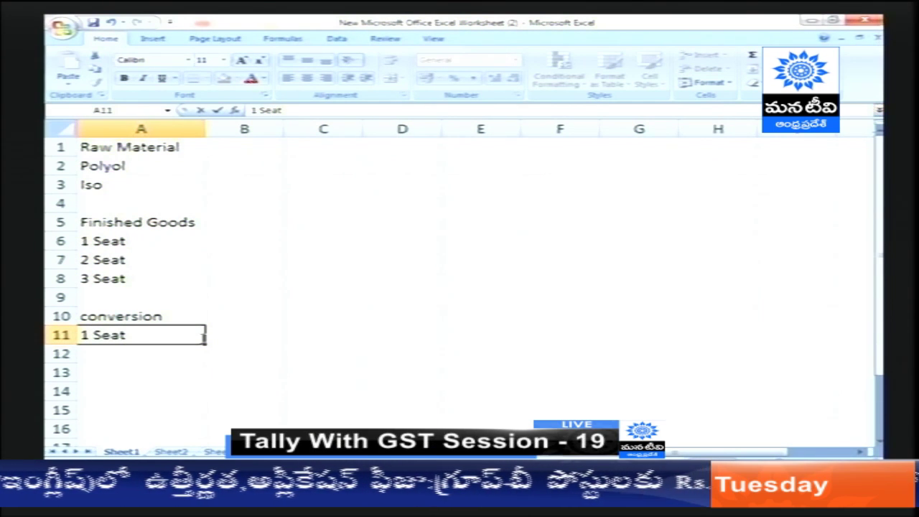
text(  requires)
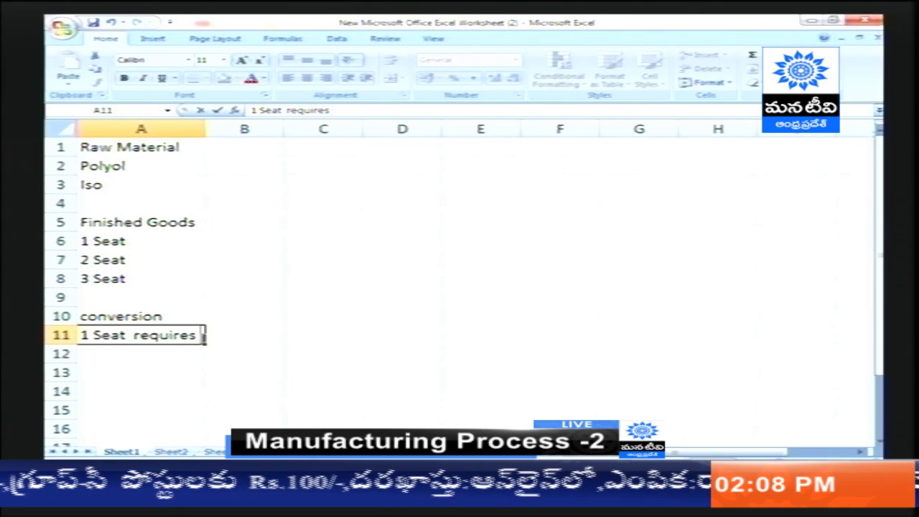
text( 250)
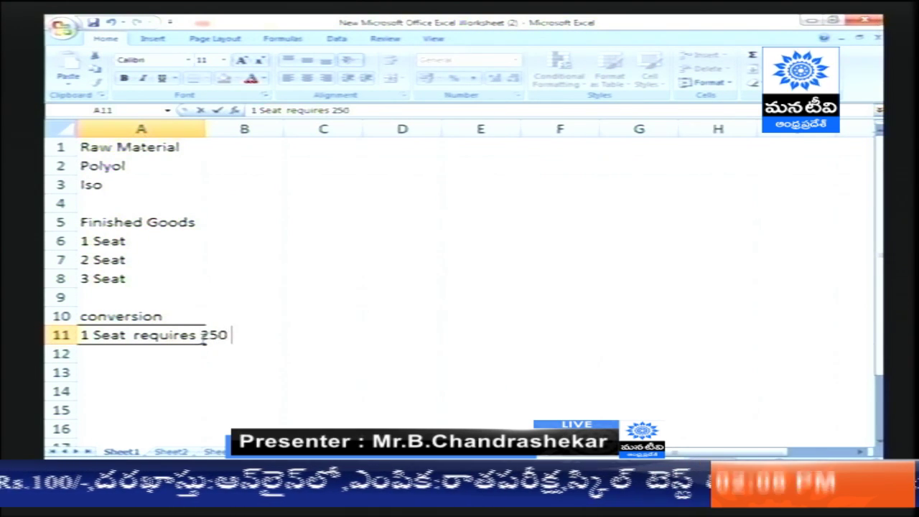
text( Gms of )
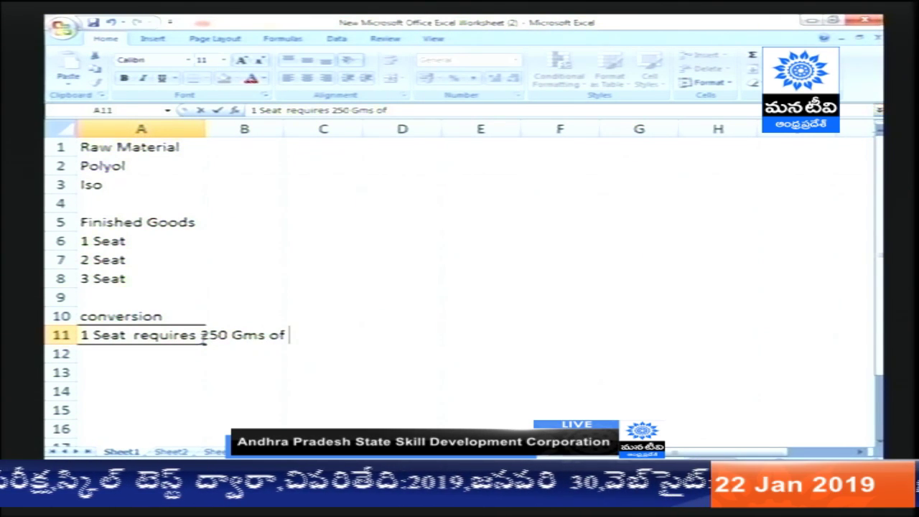
text(Polyol )
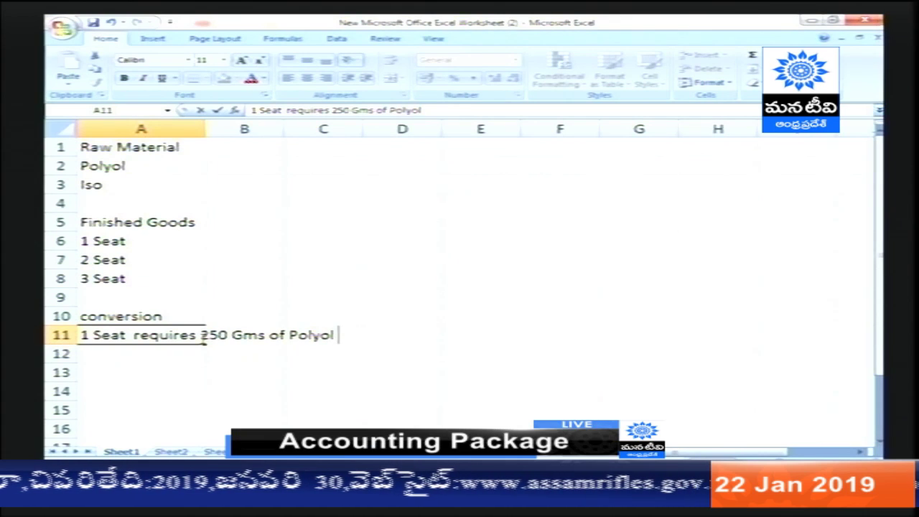
text(and Iso)
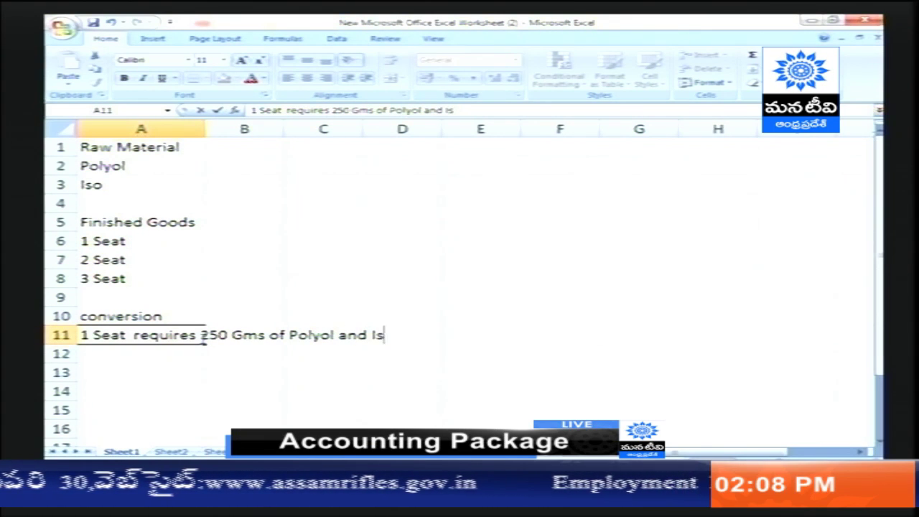
key(Return)
- Copy the conversion sentence from A11 into A12
key(Up)
key(ctrl+c)
key(Down)
key(Return)
- Set the quantity in the A12 sentence to 475 Gms and widen column A to fit the conversion text
key(F2)
key(Left)
key(Left)
key(Left)
key(Left)
key(Left)
key(Left)
key(Left)
key(Left)
key(Left)
key(Left)
key(Left)
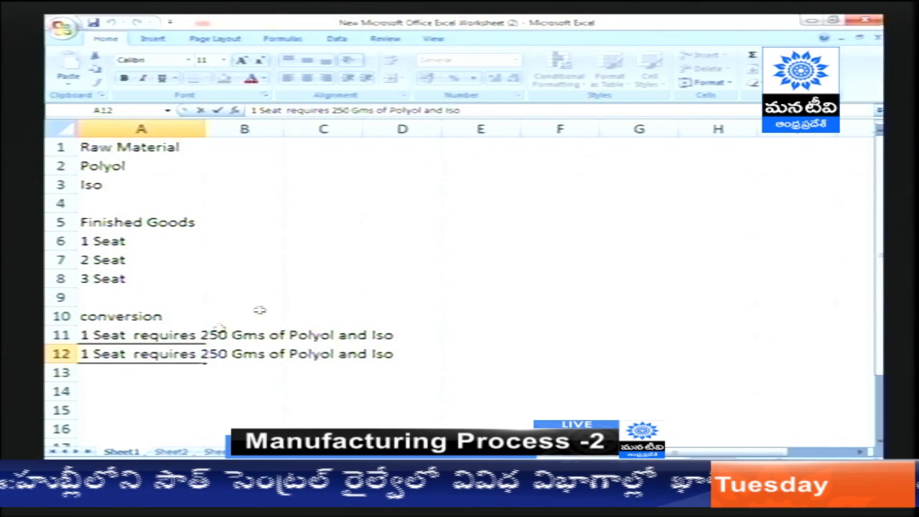
key(BackSpace)
key(BackSpace)
key(BackSpace)
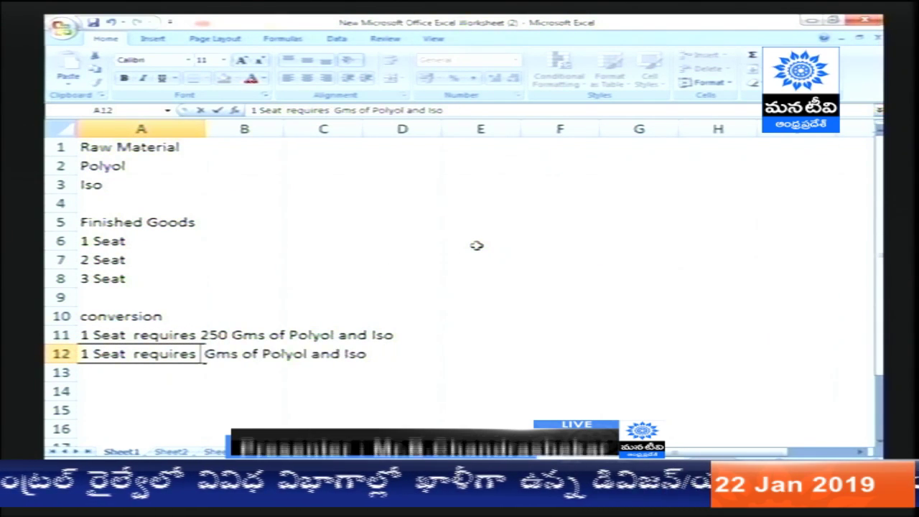
text(475)
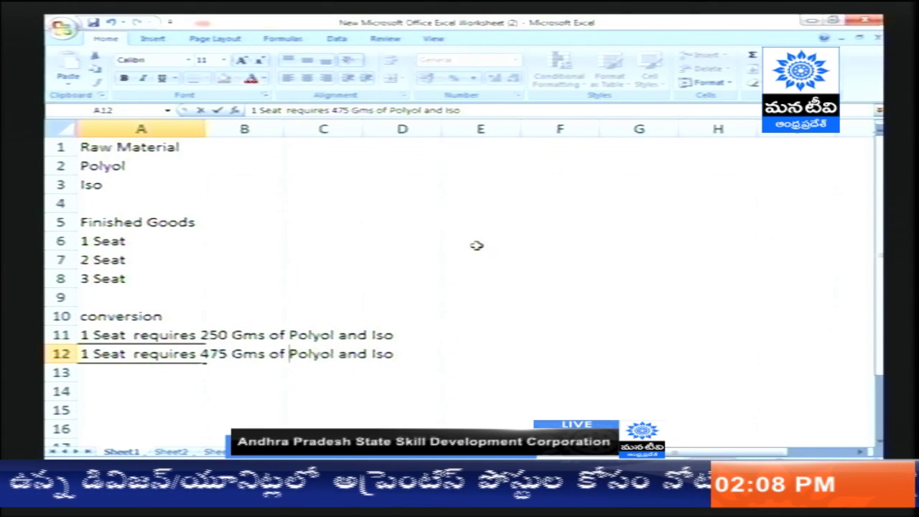
key(Return)
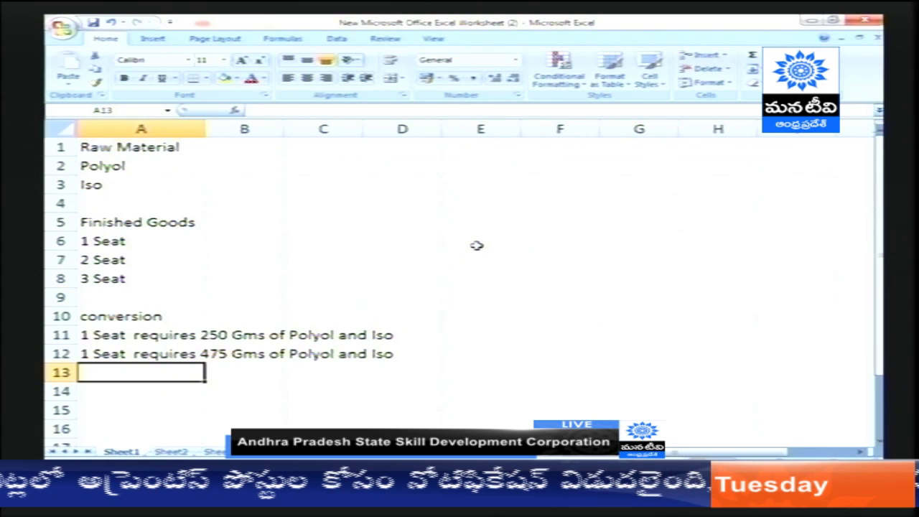
double_click(206, 129)
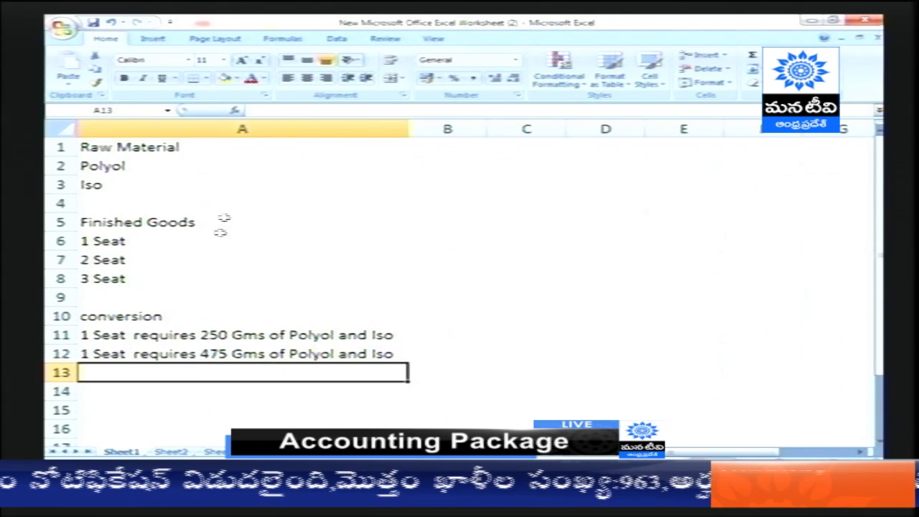
- Insert the quantity 250 Gms before Iso in the A11 conversion sentence
click(159, 333)
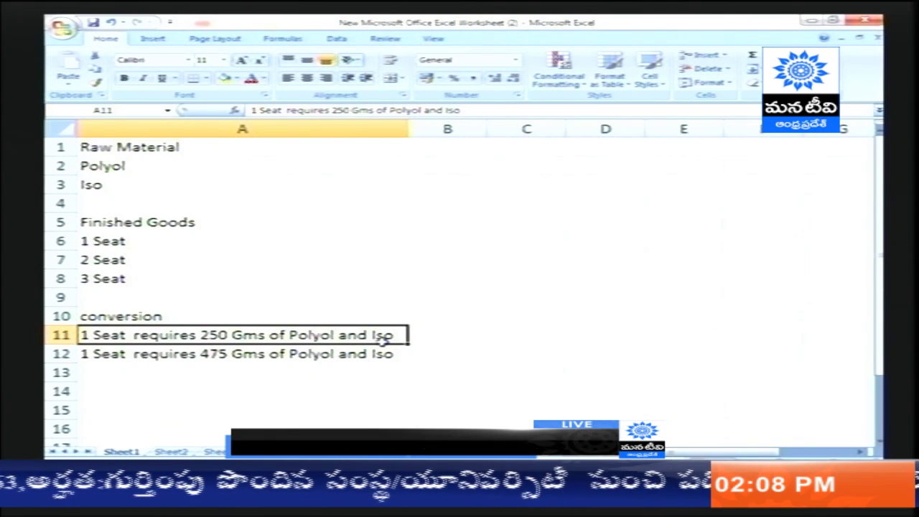
key(F2)
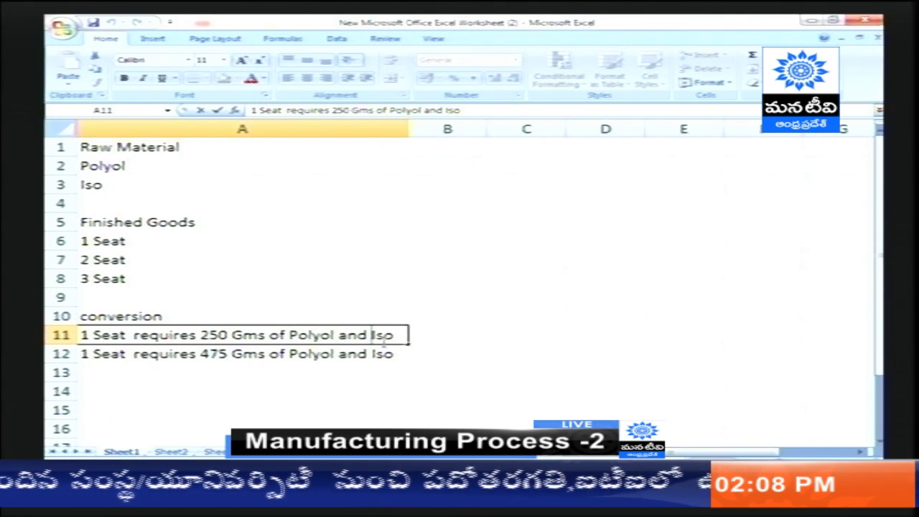
text(252)
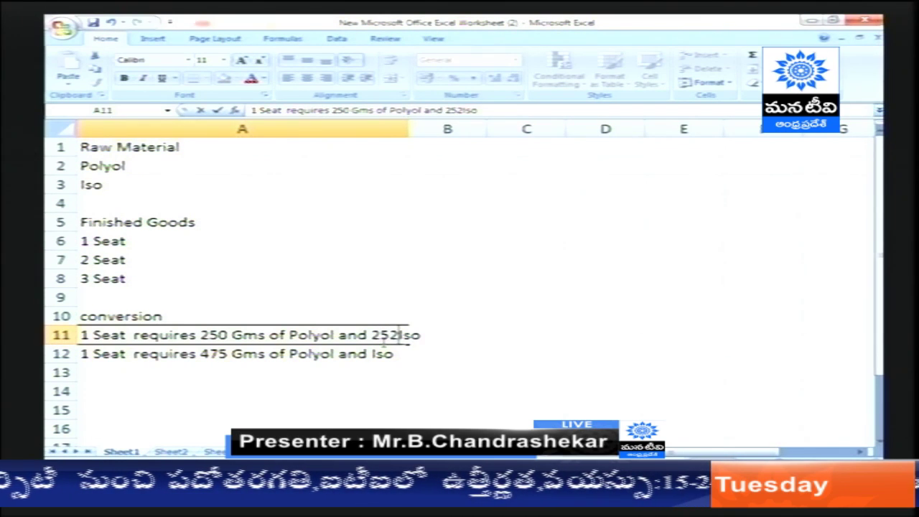
key(BackSpace)
text(0 G)
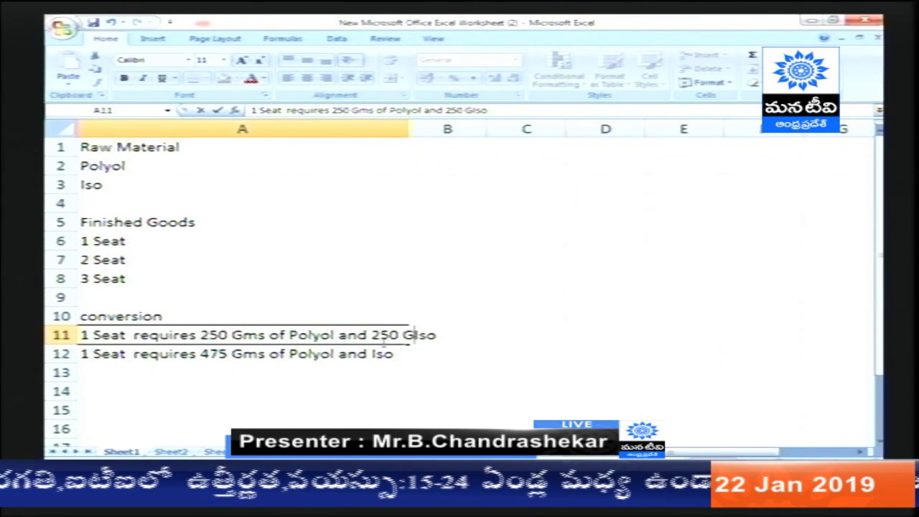
text(ms)
key(Return)
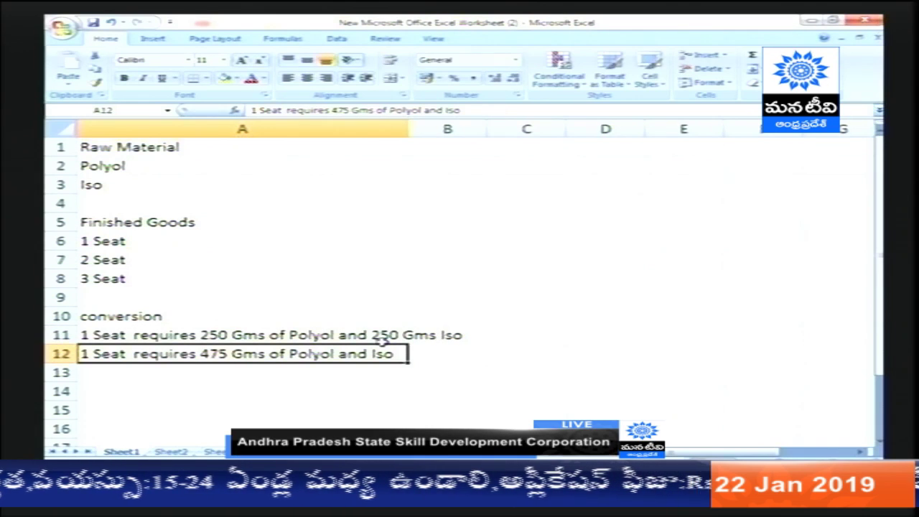
- Insert the quantity 475 GMs before Iso in the A12 conversion sentence
key(F2)
key(Left)
key(Left)
key(Left)
key(Left)
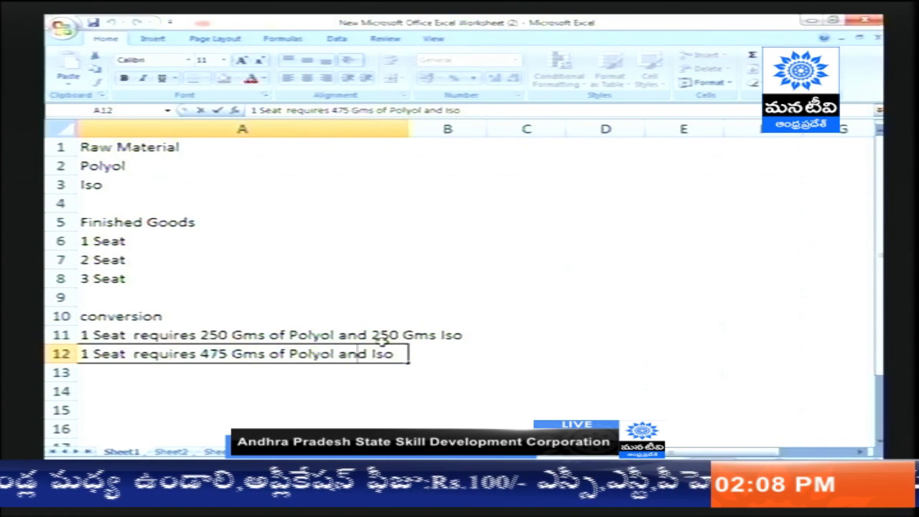
key(Right)
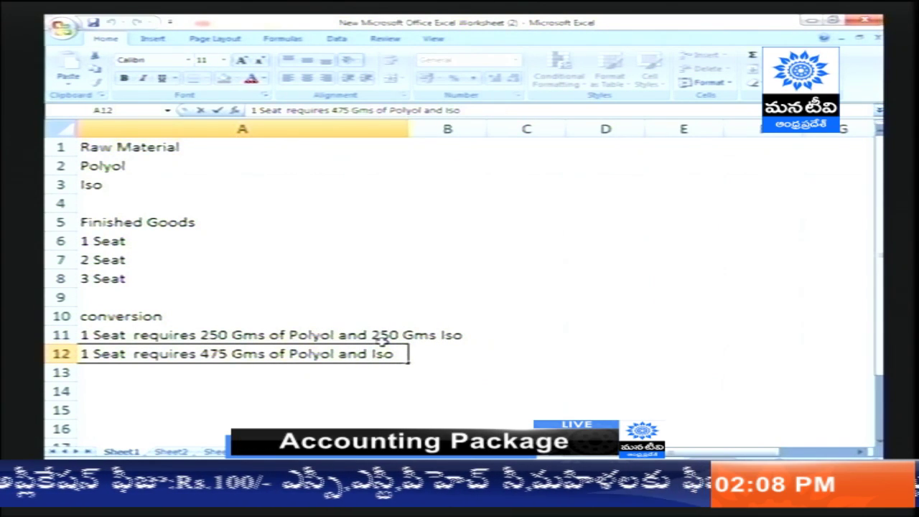
text(475 G)
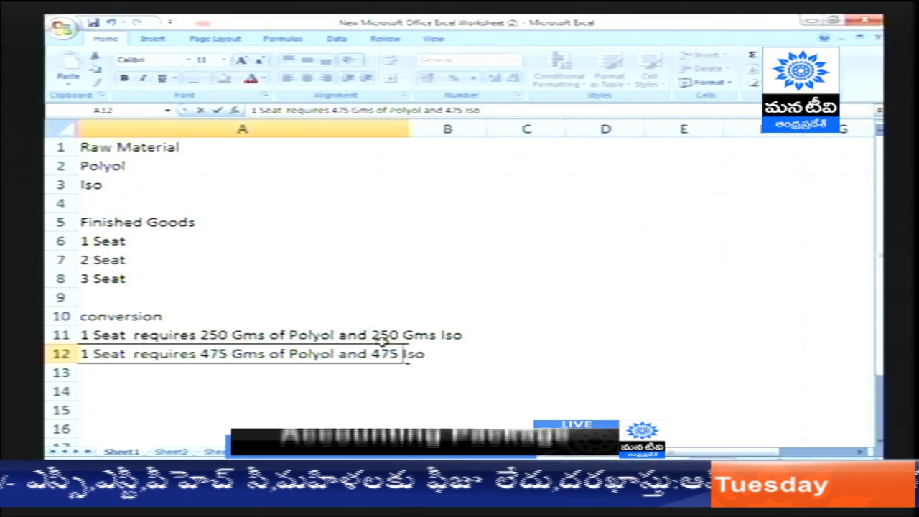
text(M)
key(BackSpace)
text(GM)
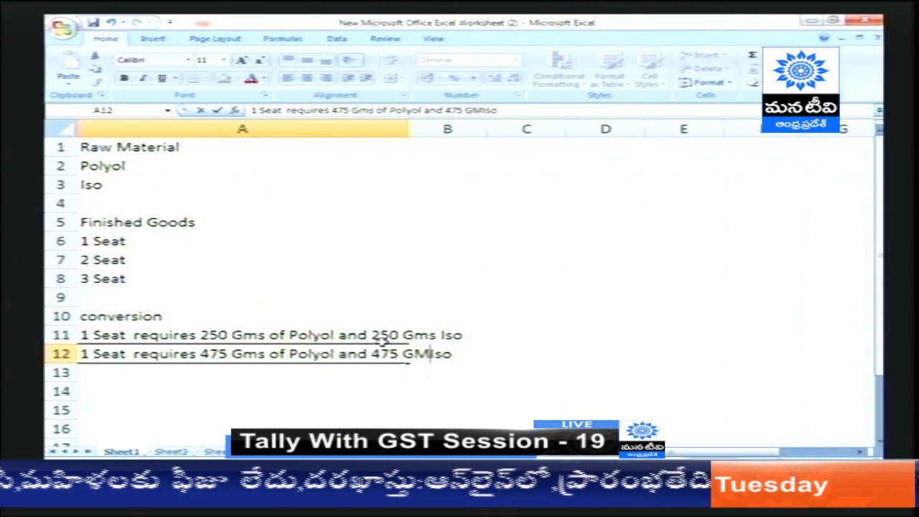
text(s)
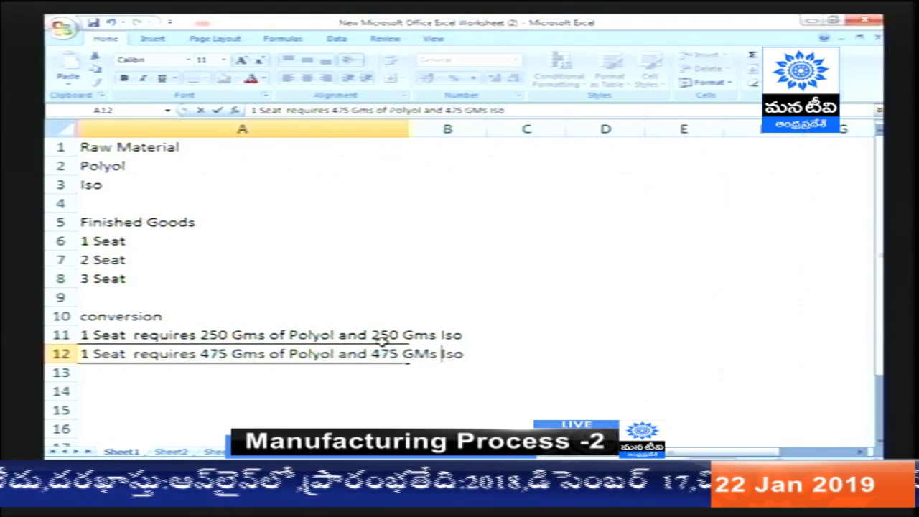
key(Return)
- Remove the capital M from the Iso quantity's unit in the A12 conversion sentence
key(Up)
key(F2)
key(Left)
key(Left)
key(Left)
key(Left)
key(Left)
key(BackSpace)
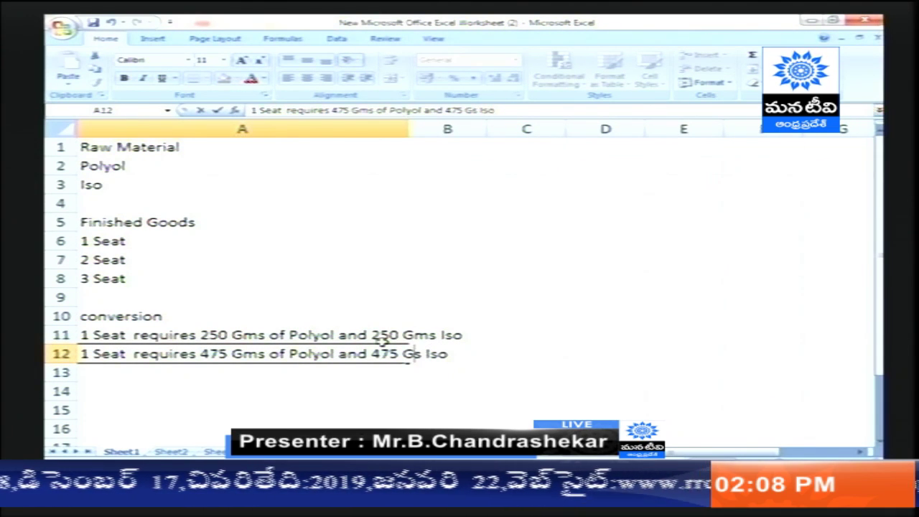
key(Return)
key(Up)
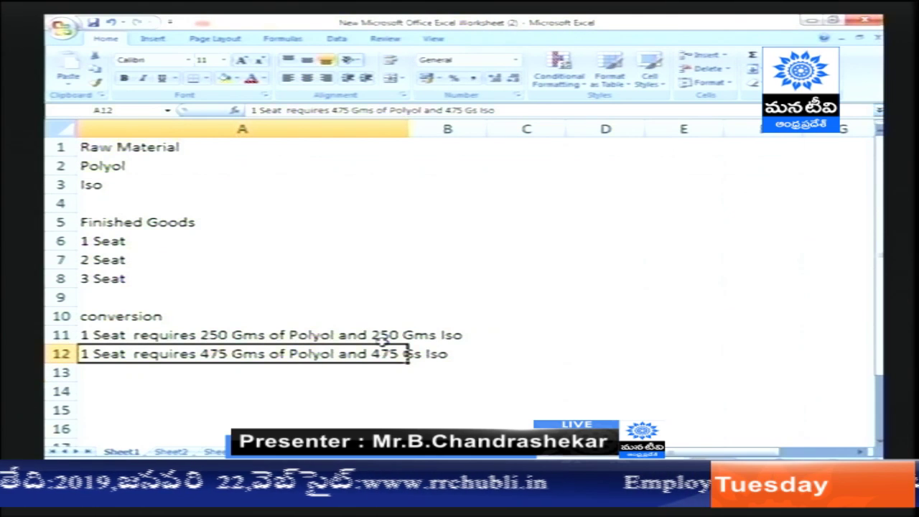
- Change the seat number at the start of the A12 conversion sentence to 2
key(F2)
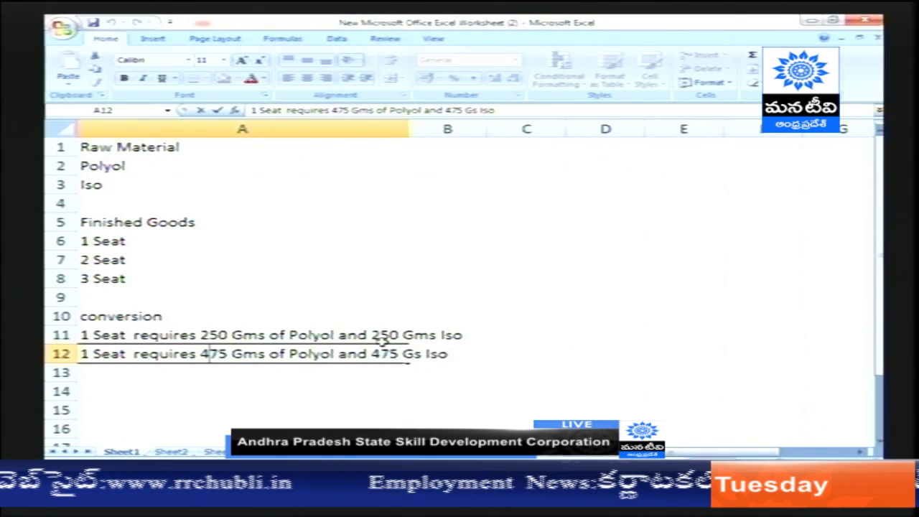
key(Left)
key(BackSpace)
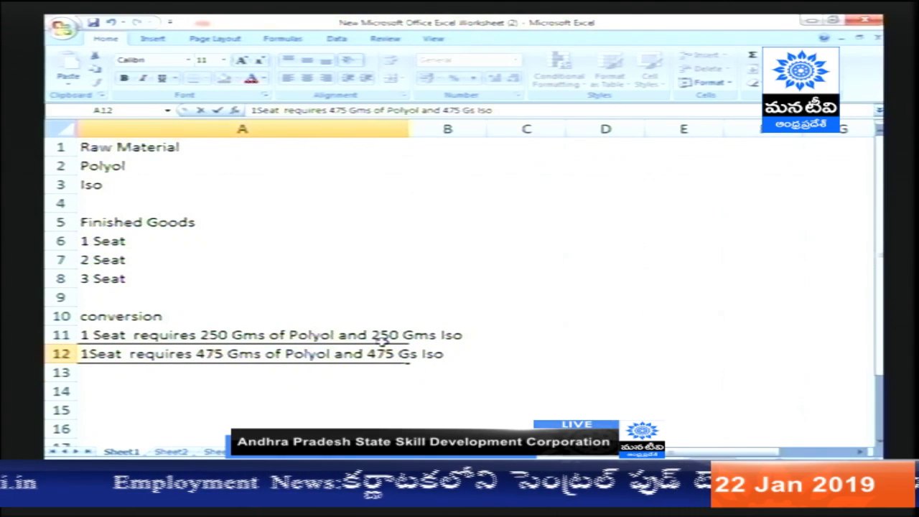
key(BackSpace)
text(2)
key(Return)
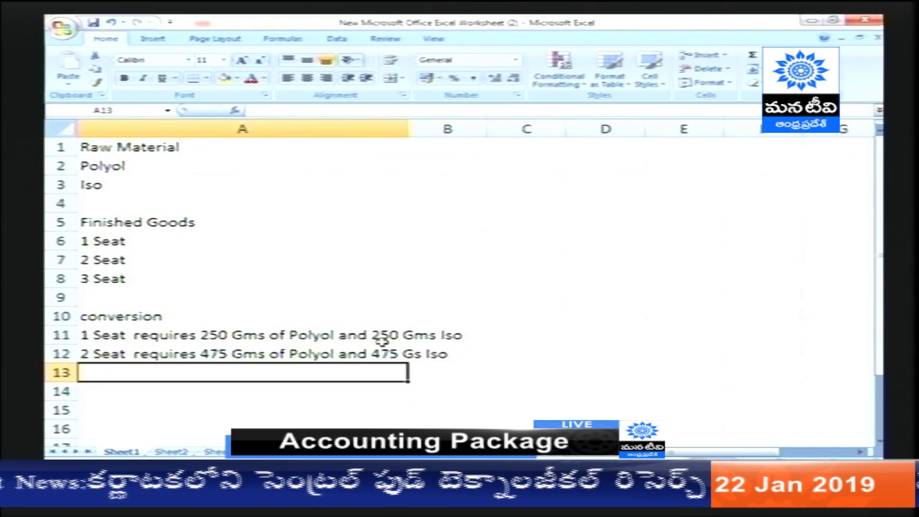
- Enter the sentence "3 Seat requires 700 Gms of Polyol and 700 Gms of Iso" in A13
text(3)
key(BackSpace)
key(BackSpace)
text(Seat requires )
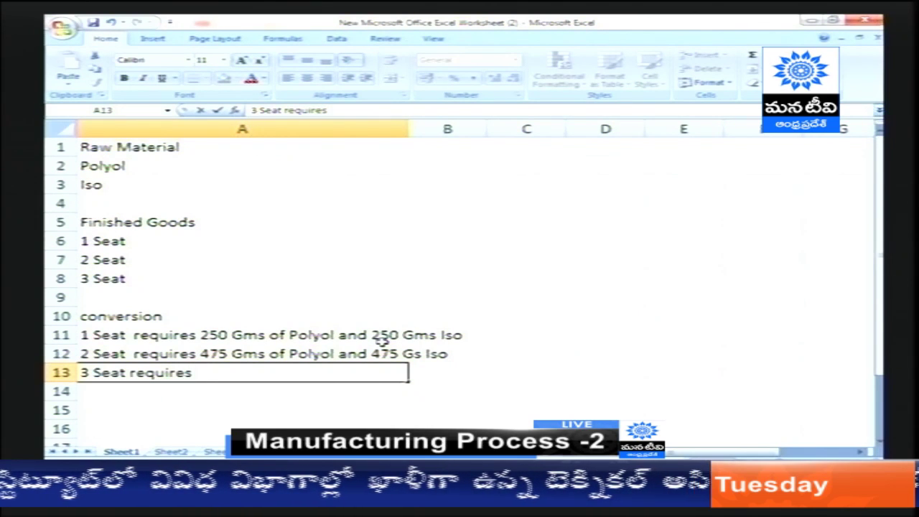
text(700 GSm)
key(BackSpace)
key(BackSpace)
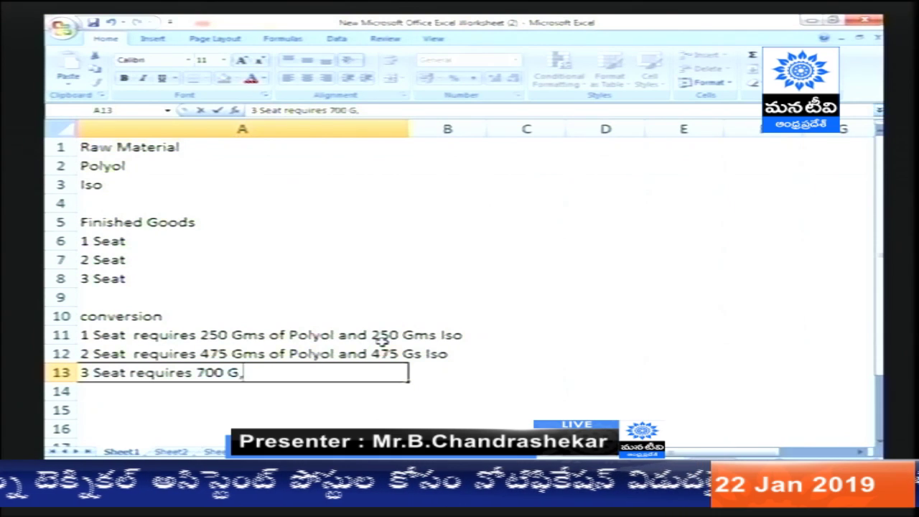
text(ms pf {)
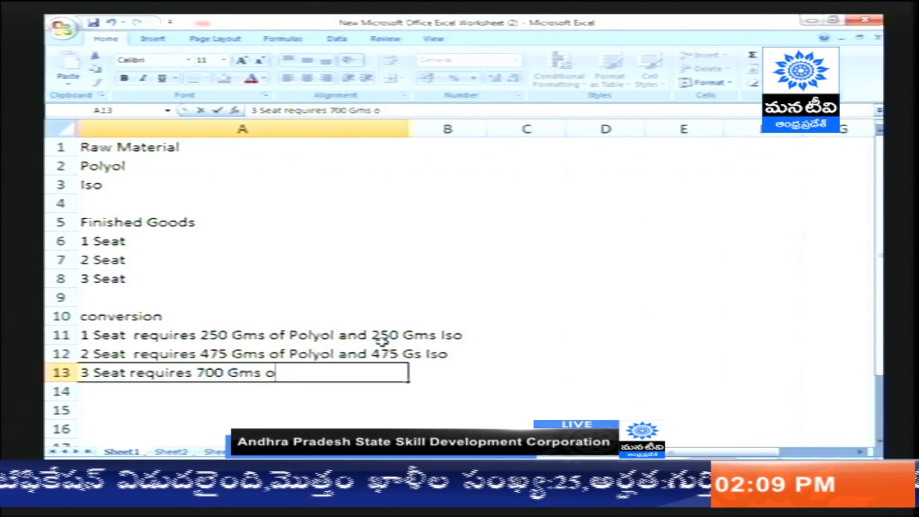
text(olyol)
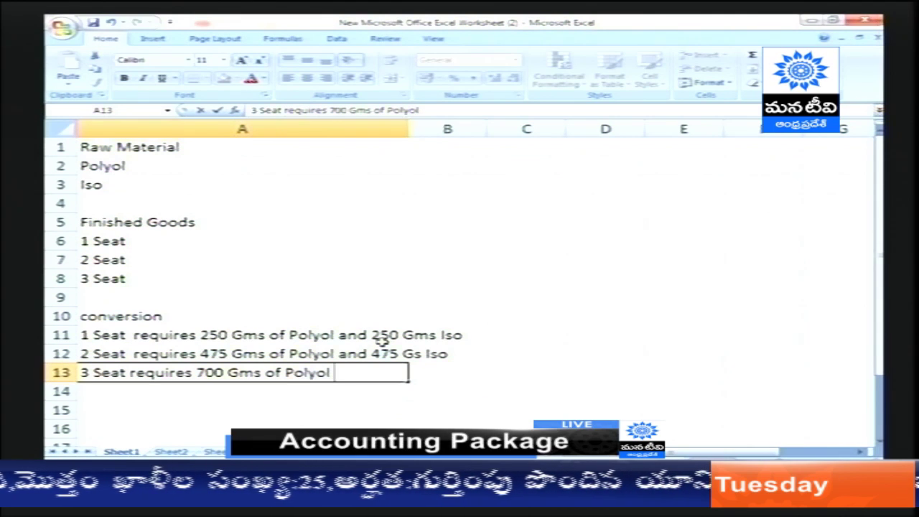
text( and 700 Gms)
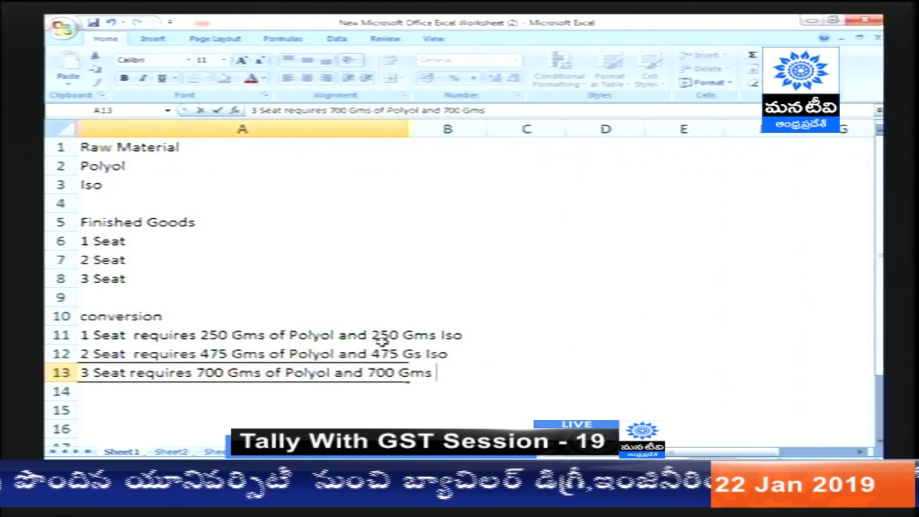
text( of Iso)
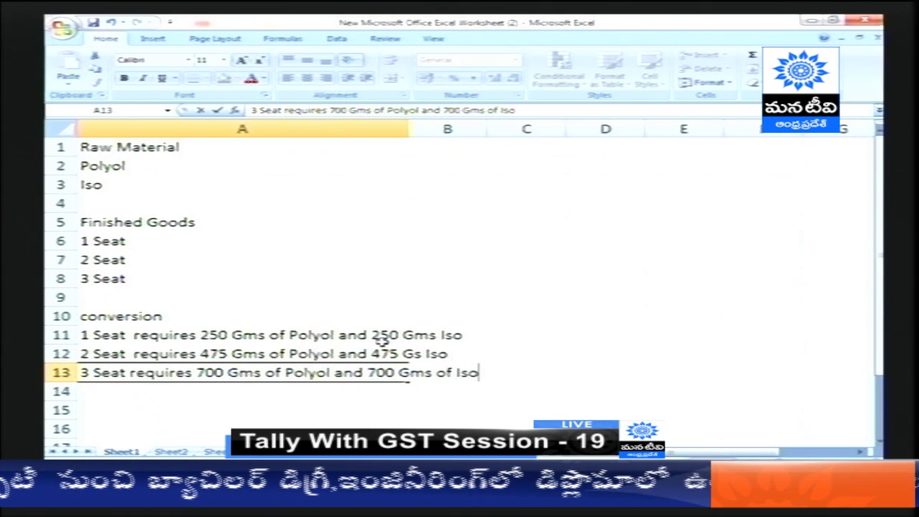
key(Return)
- Correct the unit of the Iso quantity in the A12 conversion sentence to Gms
key(Up)
key(Up)
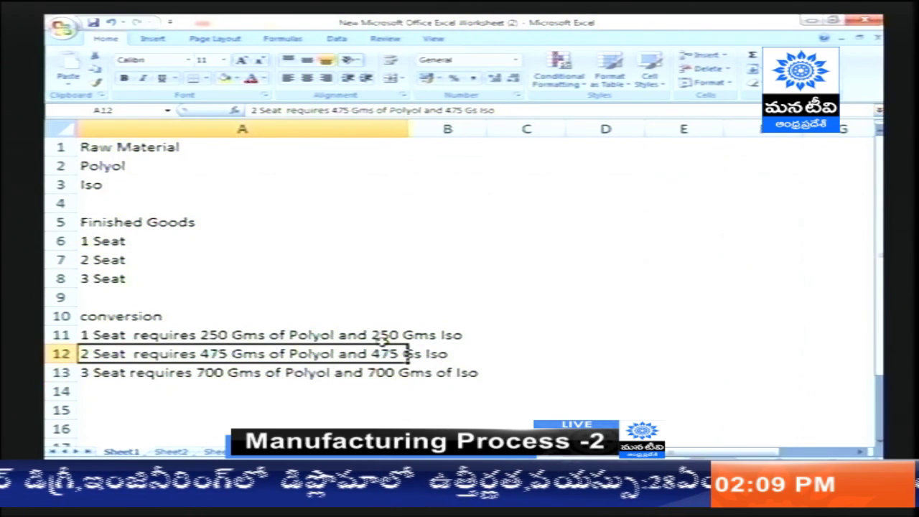
key(F2)
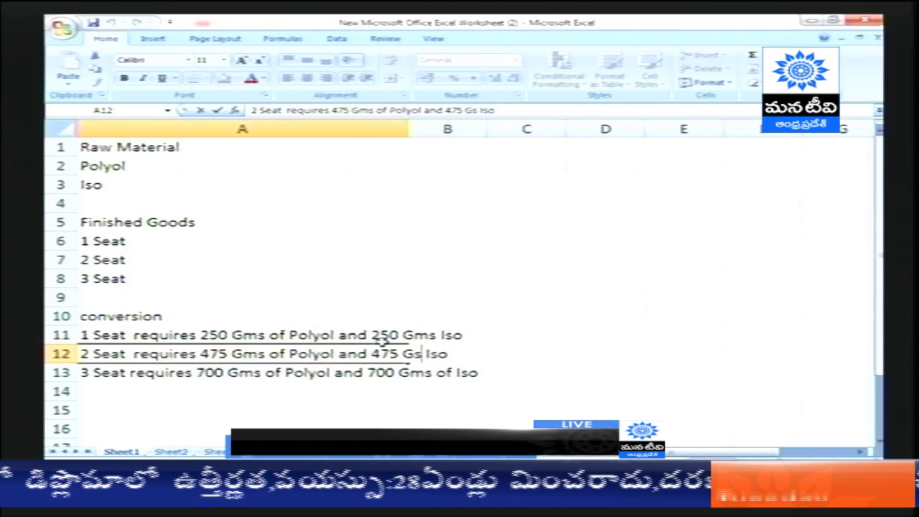
key(Left)
key(Left)
key(Left)
key(Left)
key(Left)
text(ms)
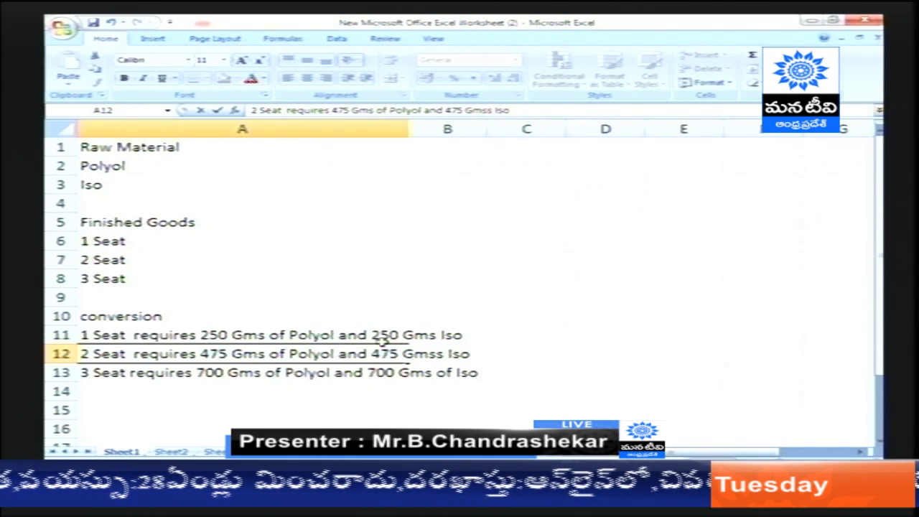
key(BackSpace)
key(Return)
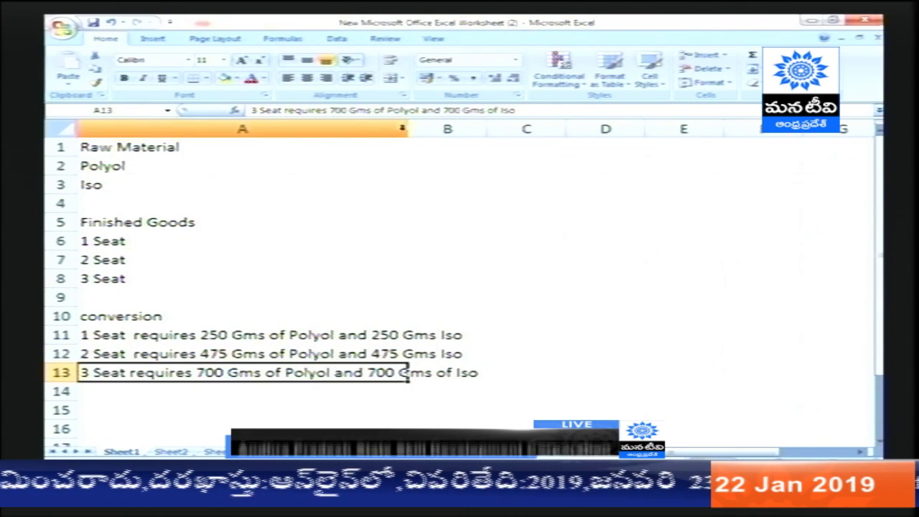
- Autofit column A to the width of its longest conversion sentence
click(395, 130)
double_click(411, 128)
click(265, 167)
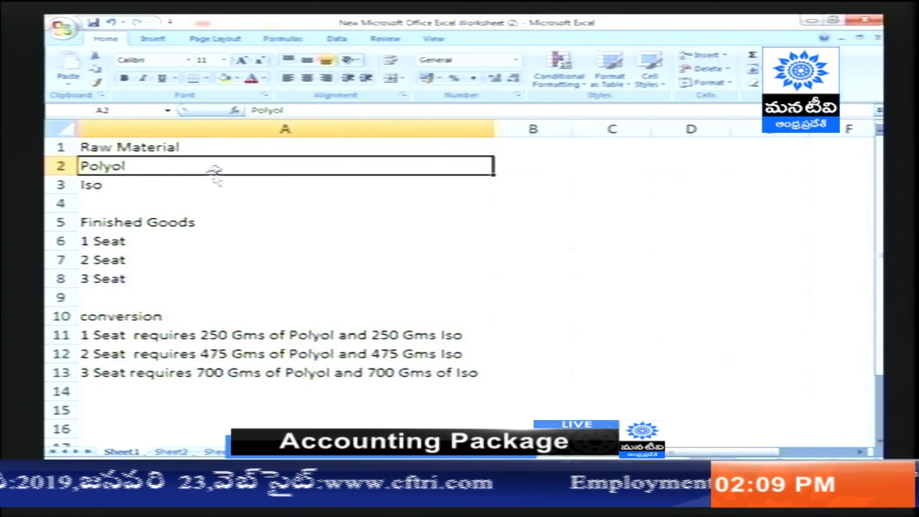
click(195, 190)
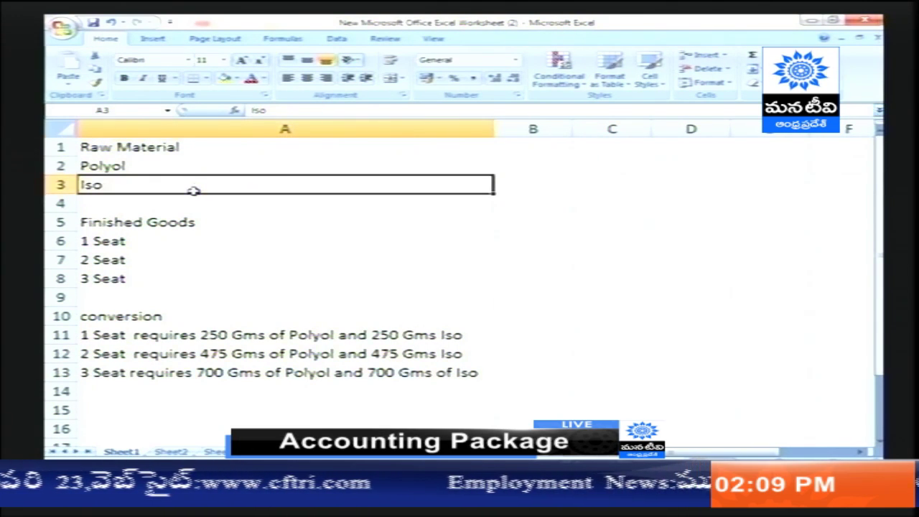
click(156, 241)
click(159, 260)
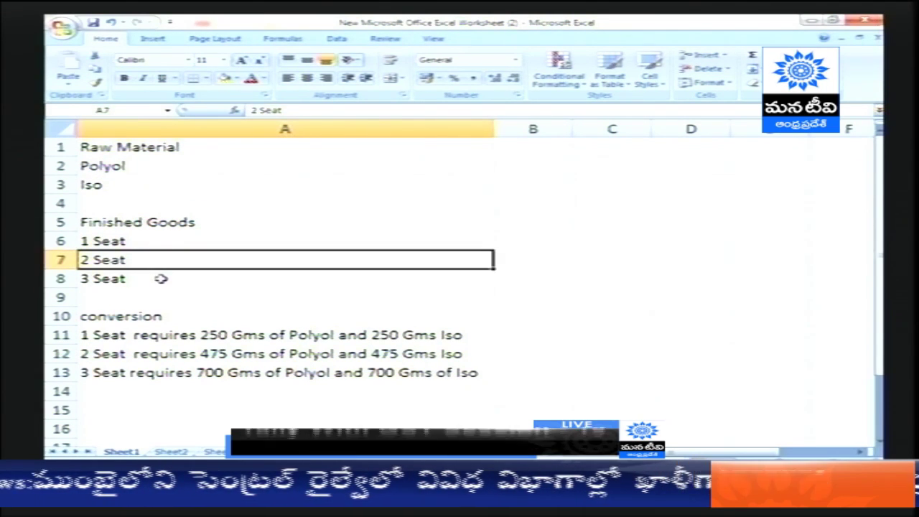
click(160, 277)
- Rename the first two finished goods in A6 and A7 as 1 Seater and 2 Seater
click(155, 242)
double_click(155, 241)
text(r)
key(Return)
key(F2)
text(er)
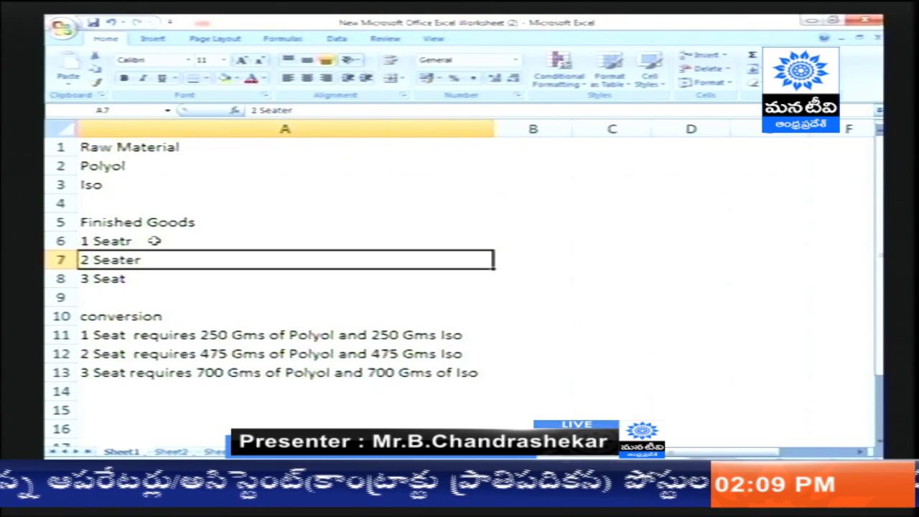
click(154, 242)
double_click(155, 241)
key(BackSpace)
key(BackSpace)
text(ter)
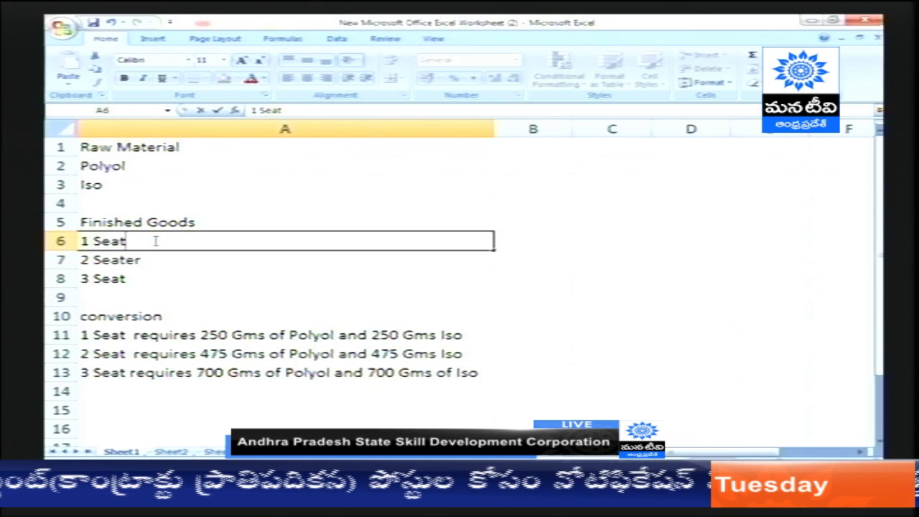
key(Return)
- Change the third finished good in A8 to 3 Seatet
key(Down)
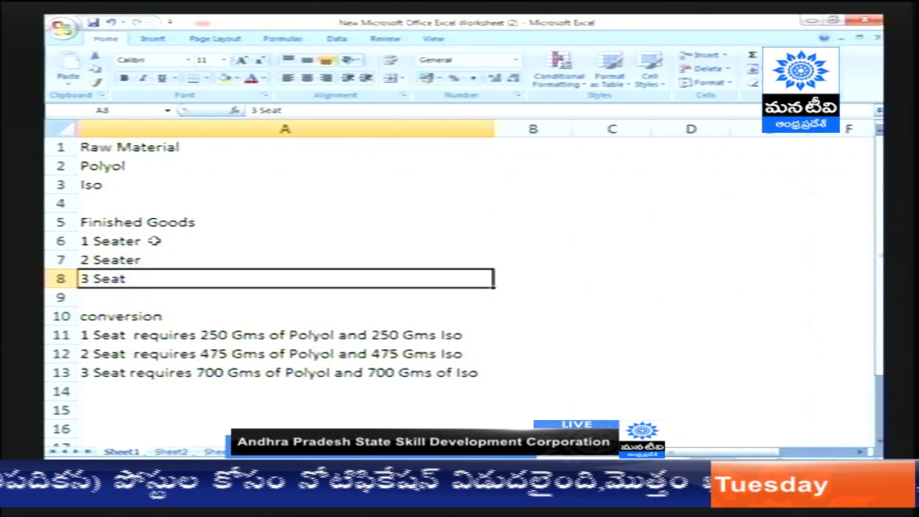
key(F2)
text(et)
key(Return)
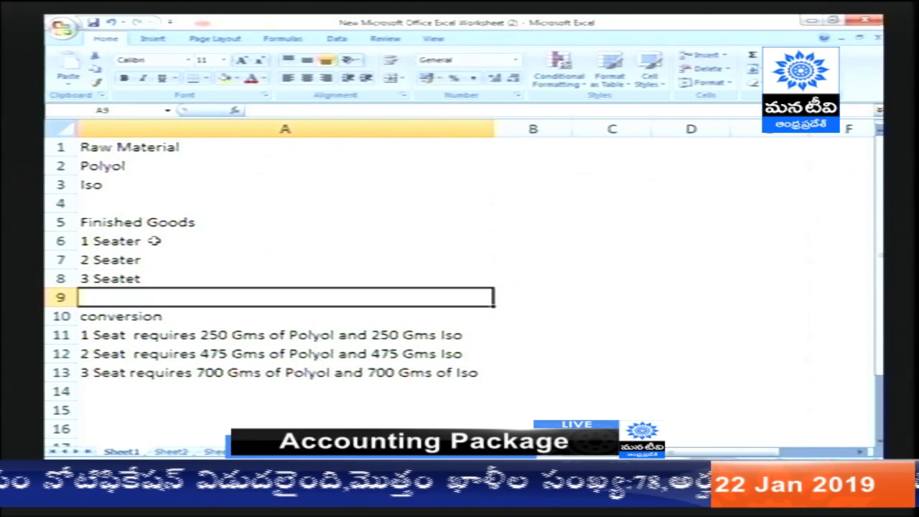
- Examine the conversion sentences in A11 to A13 together with the finished goods and raw material lists
key(Down)
key(Down)
key(Up)
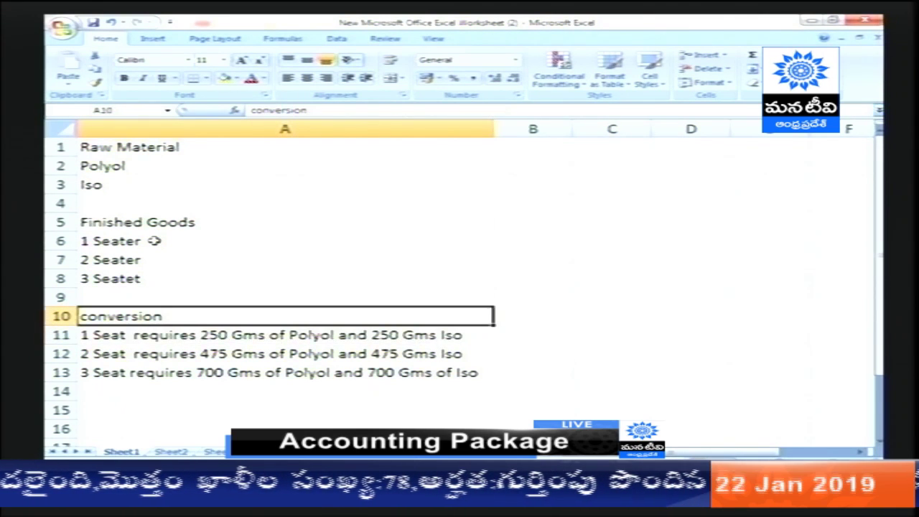
key(Down)
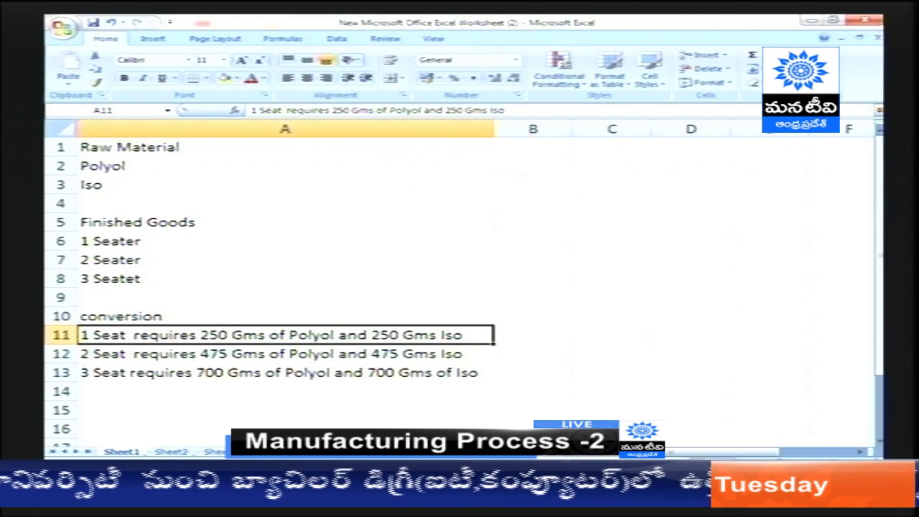
ctrl+scroll(630, 333, up, 2)
scroll(630, 333, down, 2)
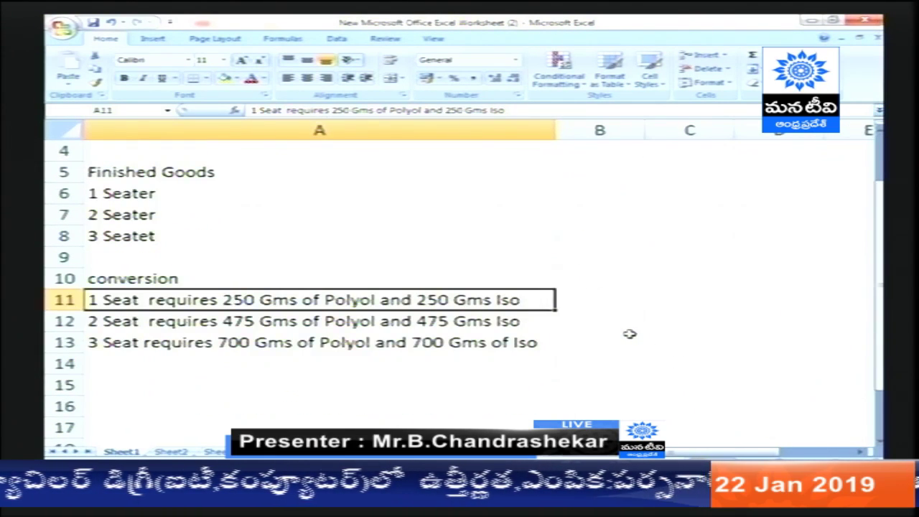
click(288, 257)
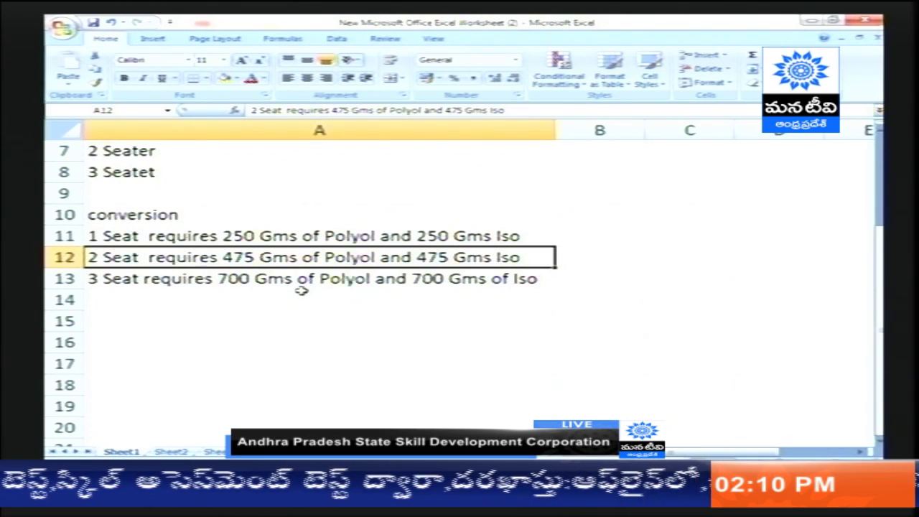
click(302, 285)
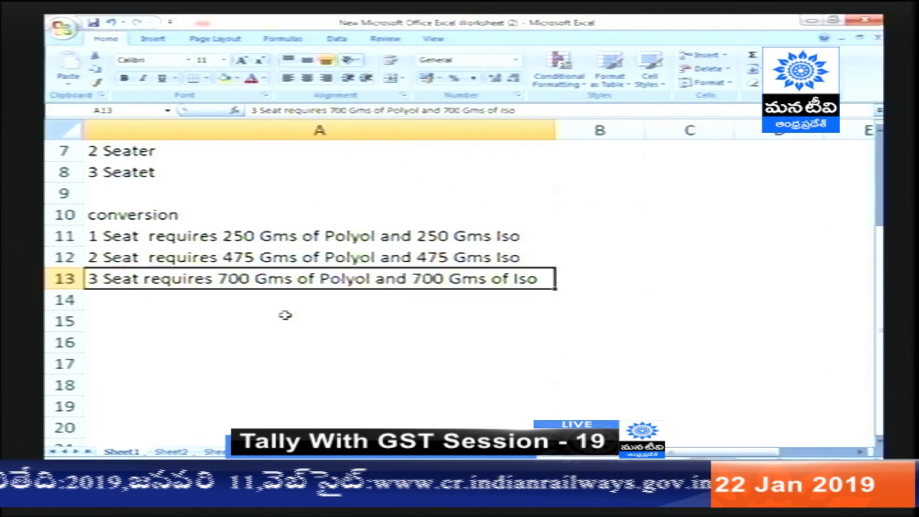
scroll(285, 314, up, 2)
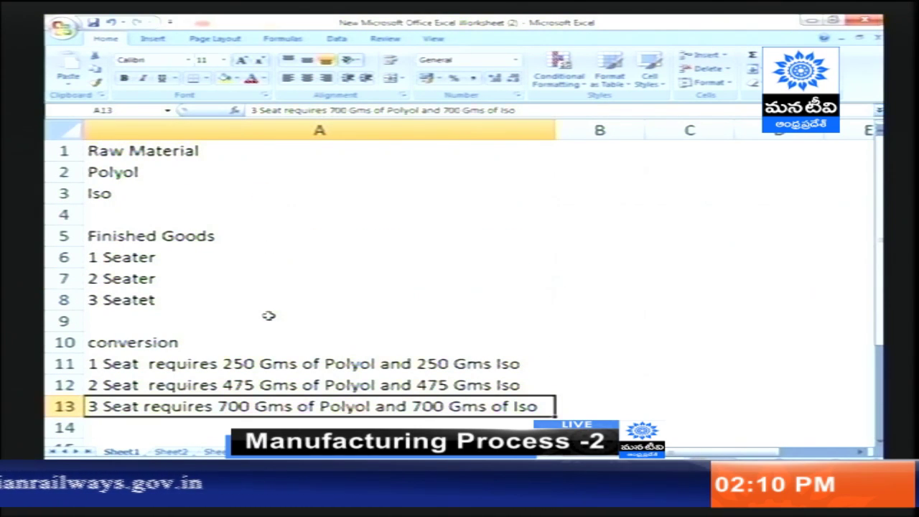
click(209, 263)
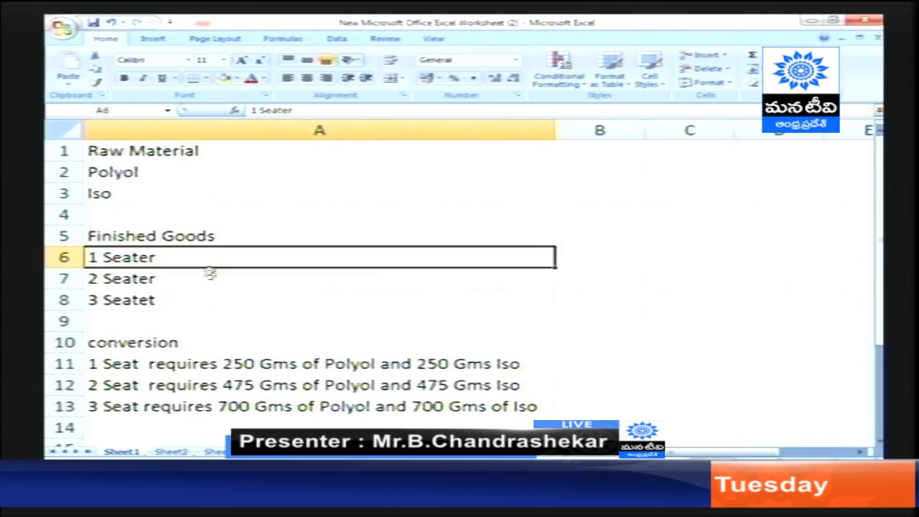
drag(209, 263, 205, 300)
drag(191, 173, 192, 194)
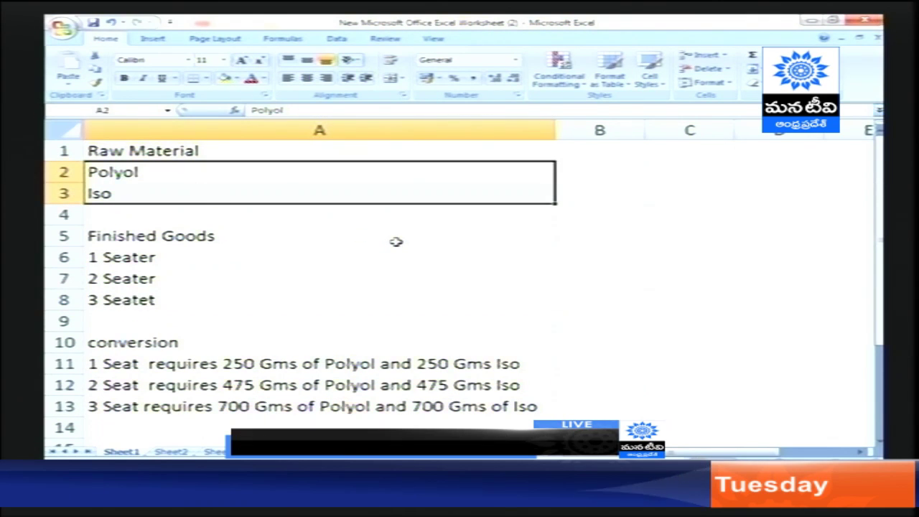
- Switch to Tally.ERP 9 and open the creation form for a single stock item
key(alt+Tab)
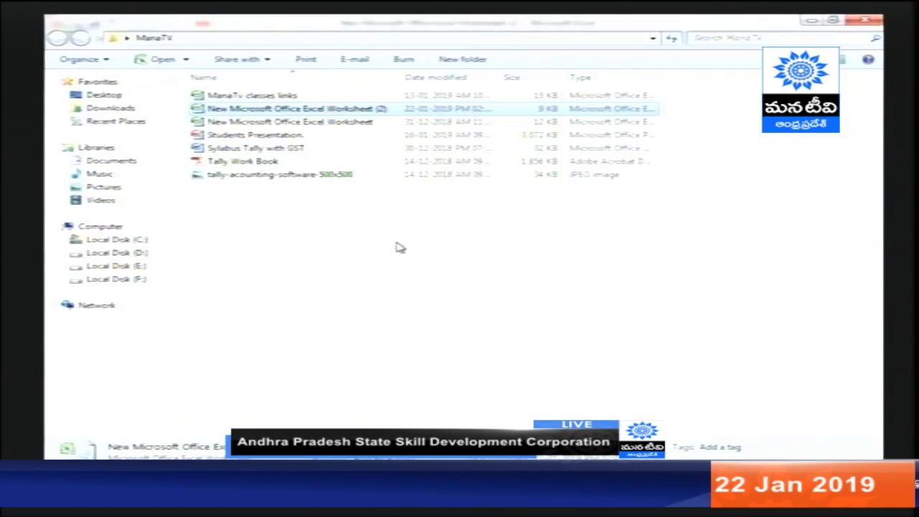
key(alt+Tab)
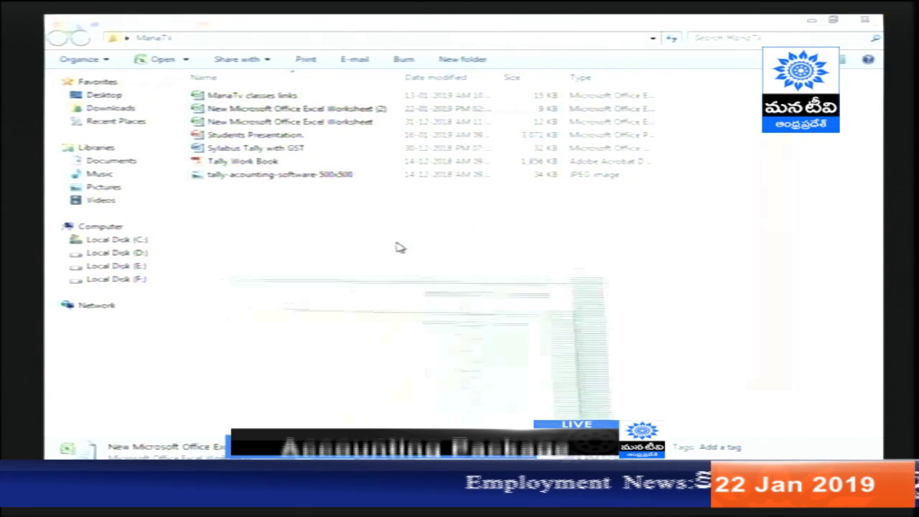
key(Down)
key(Return)
key(Down)
key(Down)
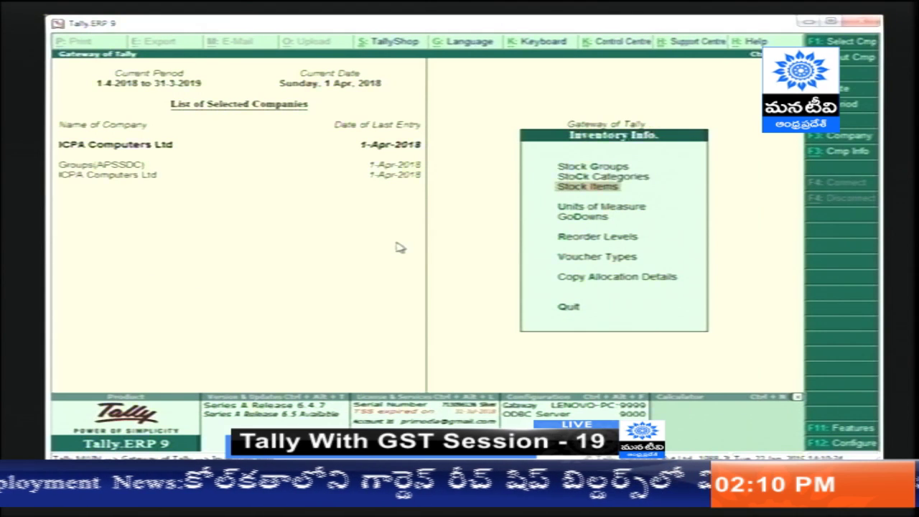
key(Return)
key(Return)
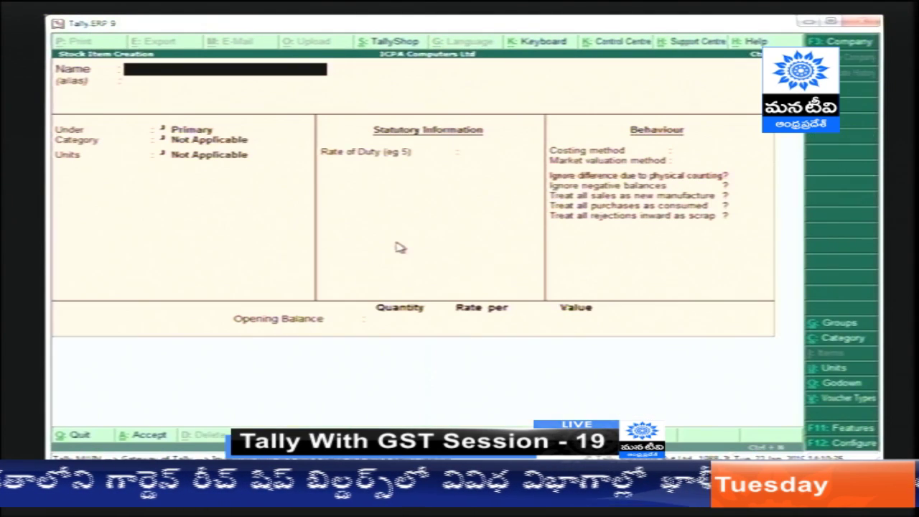
- Name the new stock item Polyol, keeping the Primary group and no category
text(Polyol)
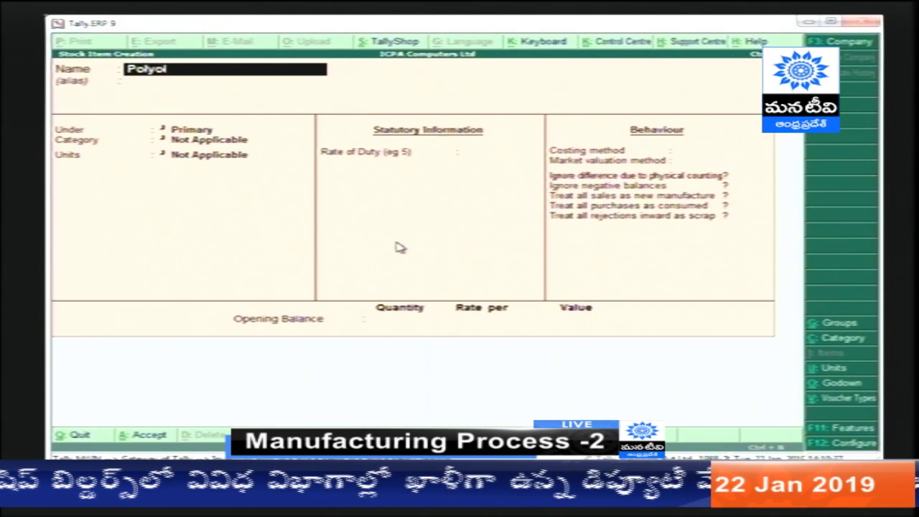
key(Return)
key(Return)
key(Return)
key(Return)
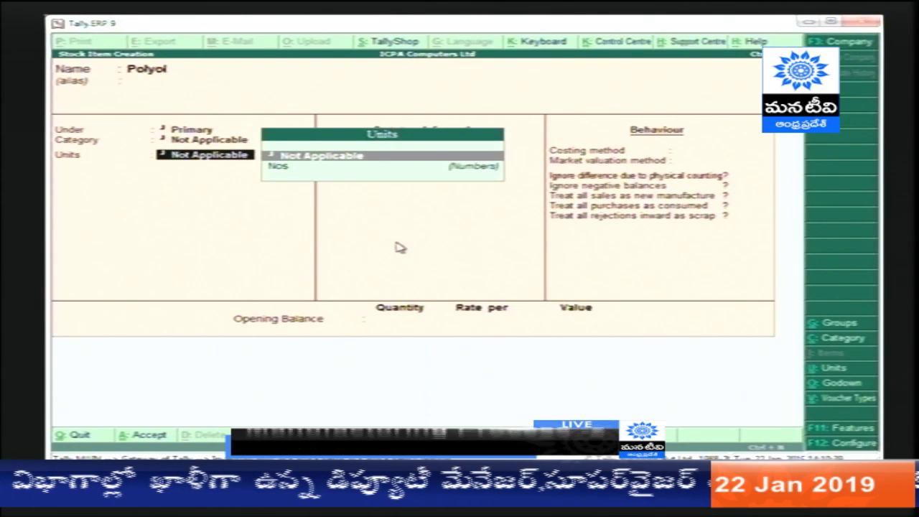
- Create a simple unit Kgs, formal name Kilograms, with 2 decimal places, as the unit for Polyol
key(alt+c)
text(Kg)
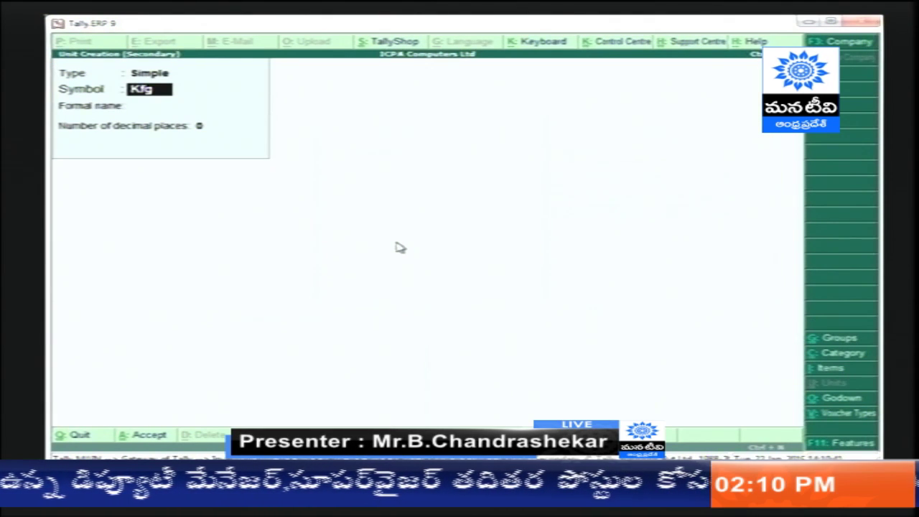
text(s)
key(Return)
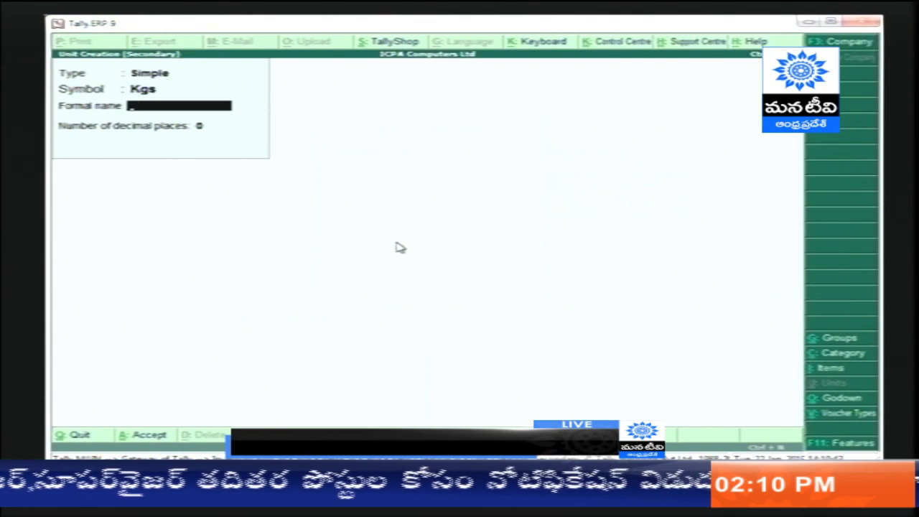
text(Kilograms)
key(Return)
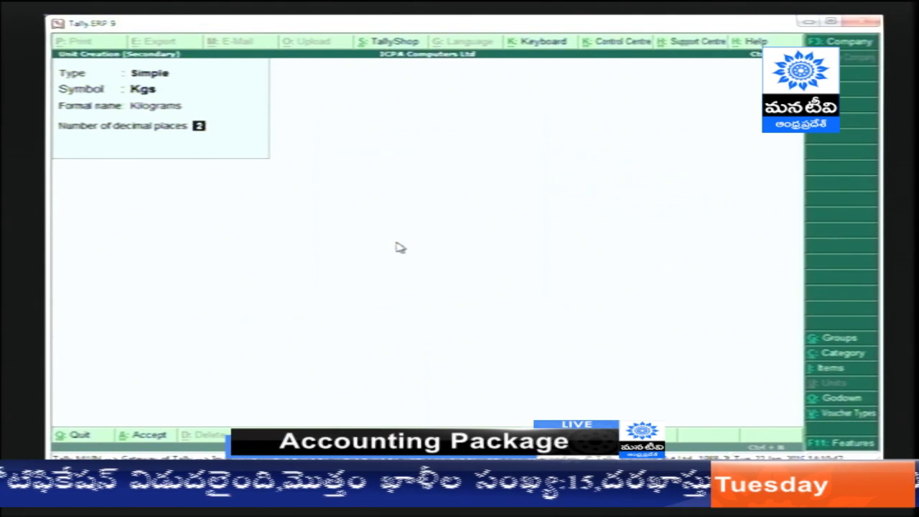
key(Return)
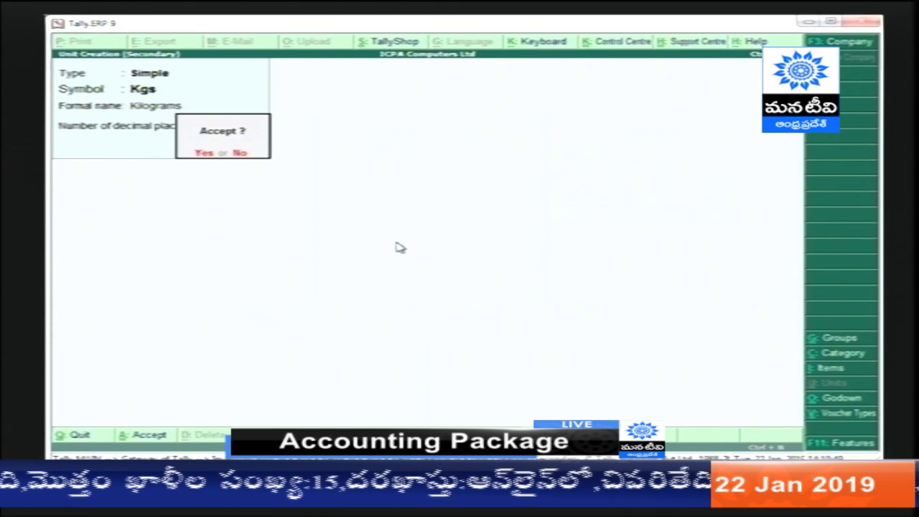
key(Return)
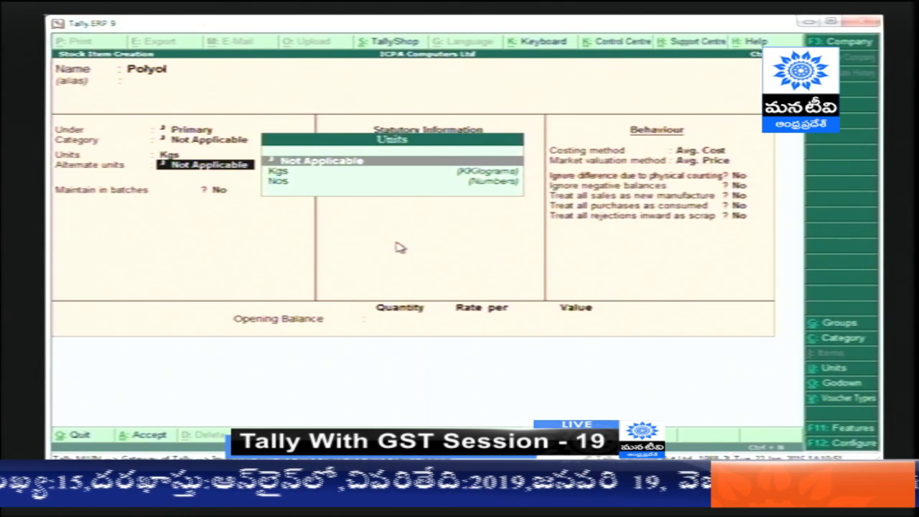
- Save the Polyol item with no alternate unit, no batches, zero duty, default valuation methods and no opening balance
key(Return)
key(Return)
key(Return)
key(Return)
key(Return)
key(Return)
key(Return)
key(Return)
key(Return)
key(Return)
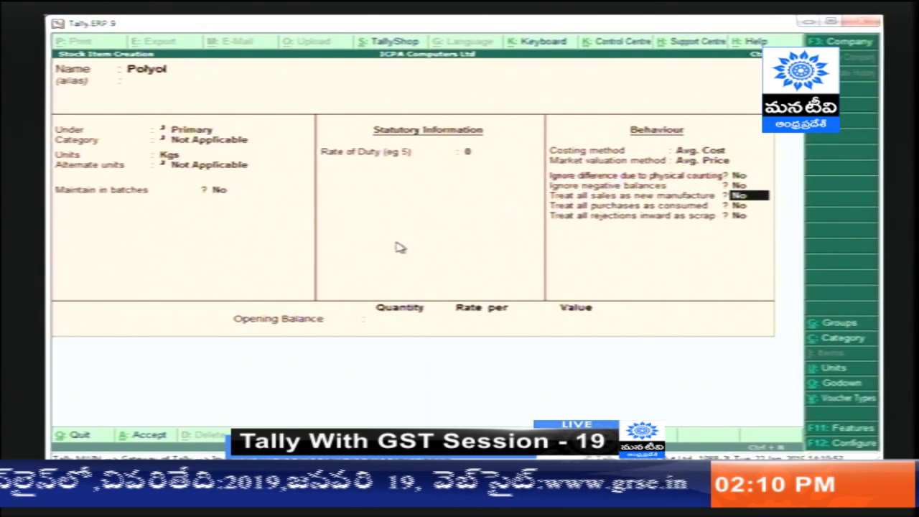
key(Return)
key(Return)
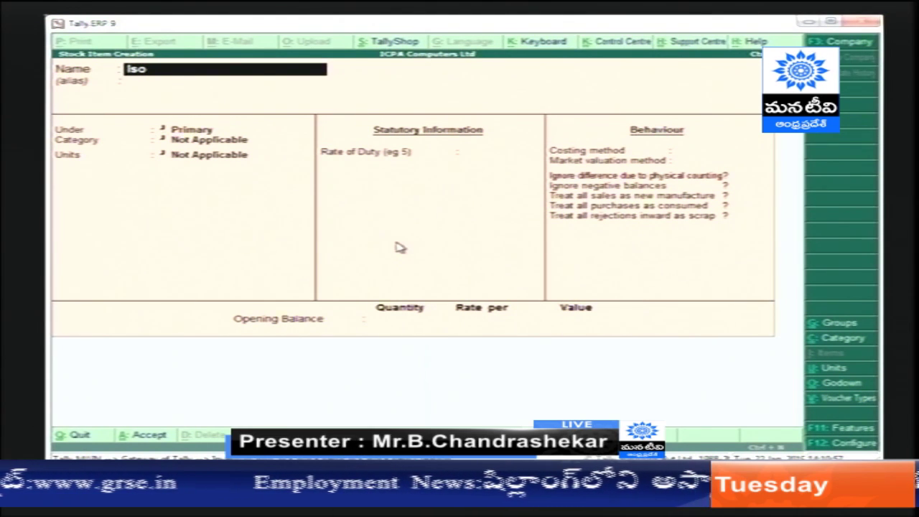
- Name the next stock item Iso, keep it under Primary without a category, and set its unit to Kgs
key(Return)
key(Return)
key(Return)
key(Return)
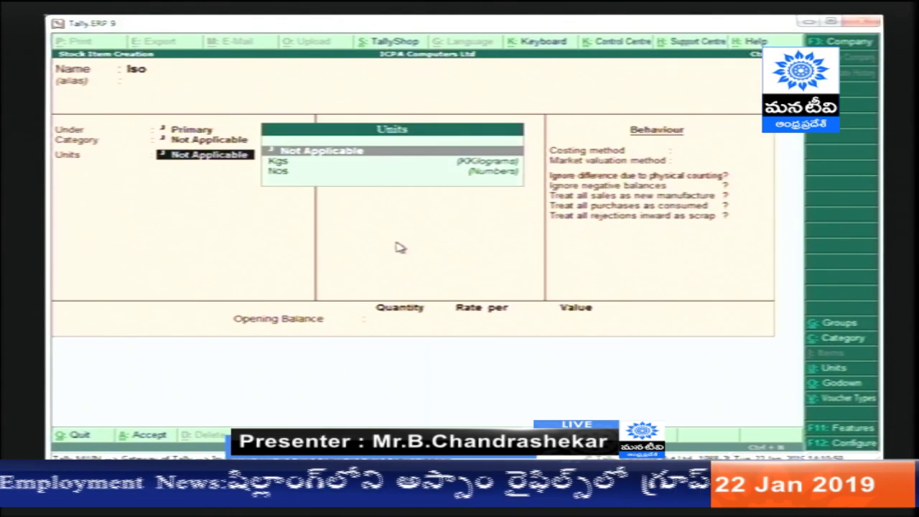
key(Down)
key(Return)
- Save the Iso item with the default batch, duty and valuation settings and an empty opening balance
key(Return)
key(Return)
key(Return)
key(Return)
key(Return)
key(Return)
key(Return)
key(Return)
key(Return)
key(Return)
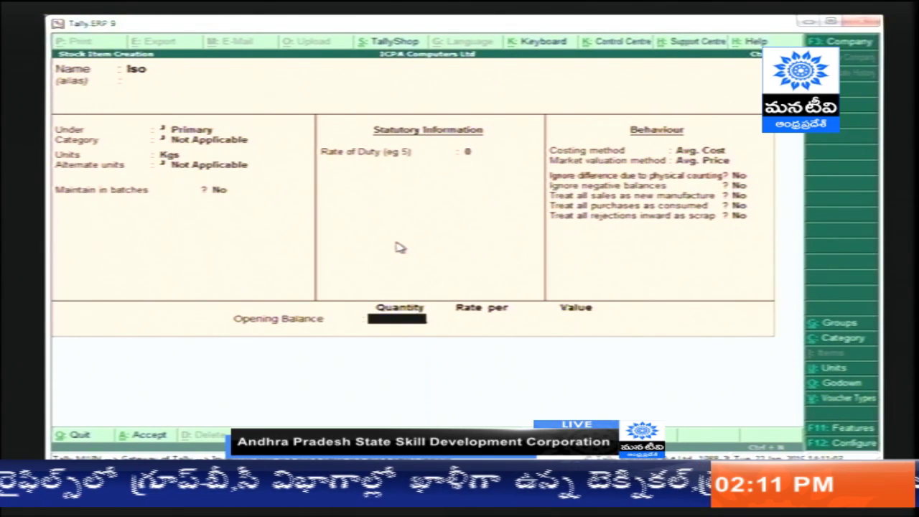
key(Return)
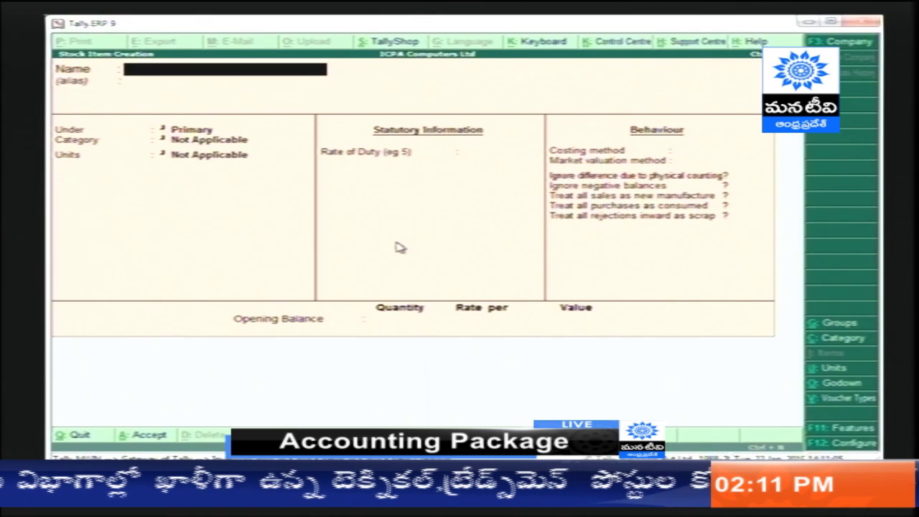
text(1)
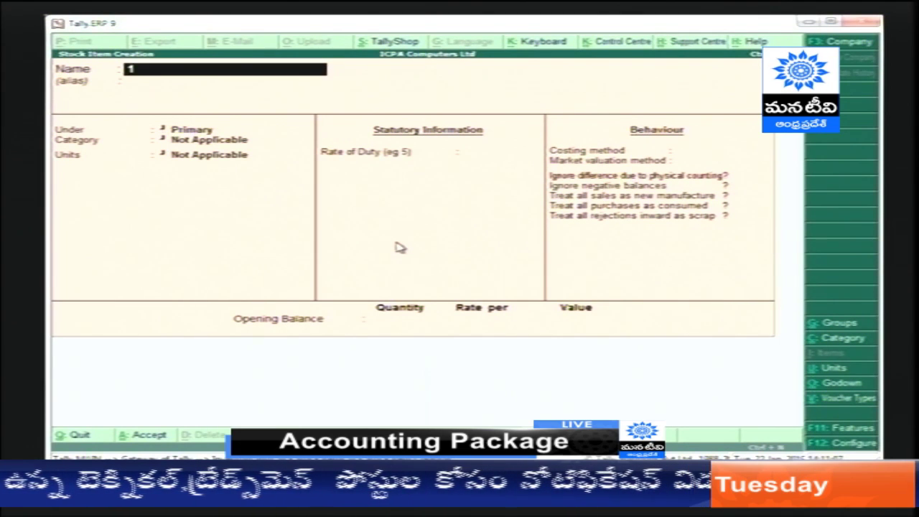
text( Set)
key(Escape)
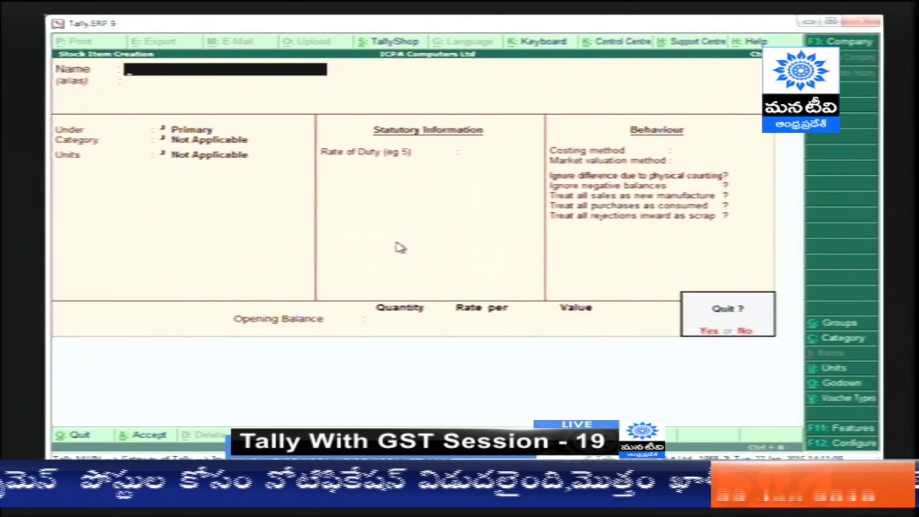
key(y)
key(Escape)
key(Up)
key(Return)
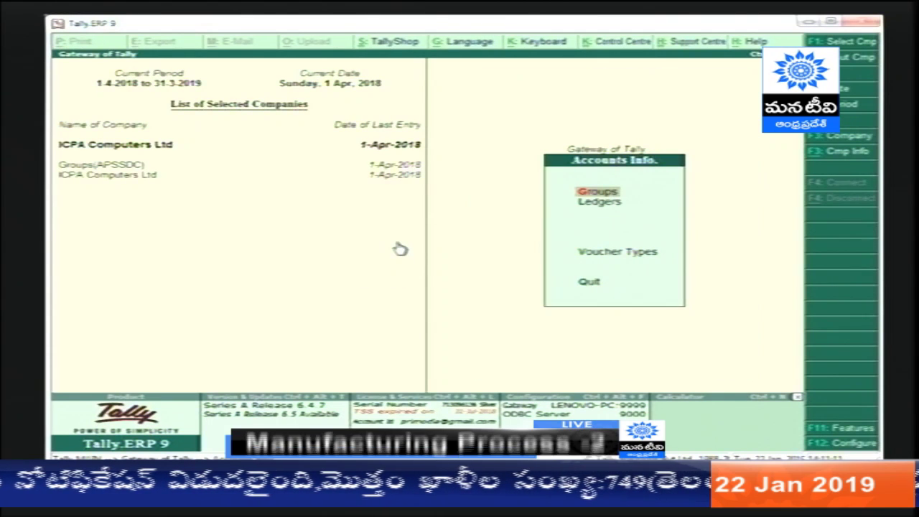
key(Escape)
- Alter the Polyol stock item to belong to the Ram Material group and save it
key(i)
key(i)
key(a)
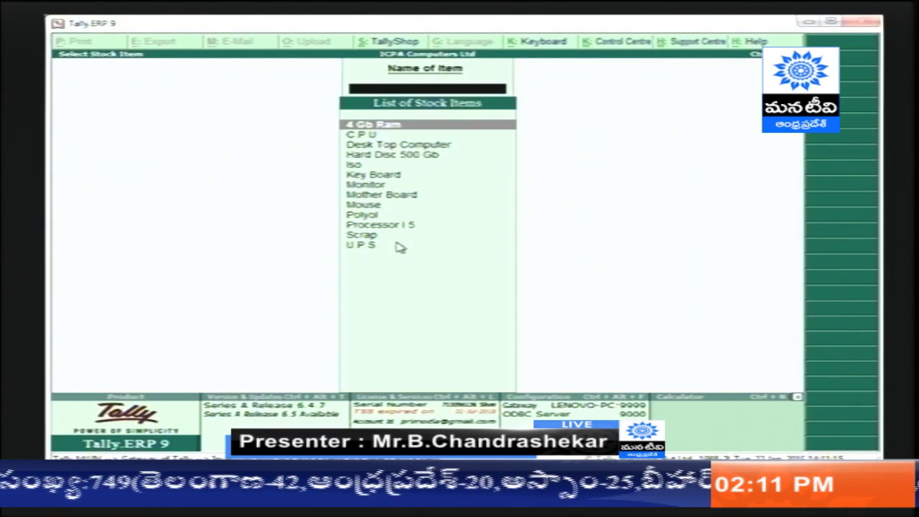
text(P)
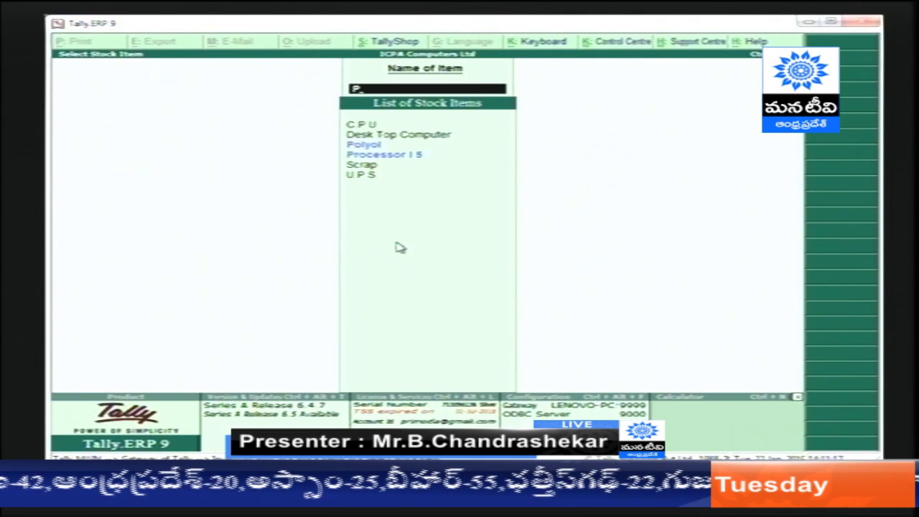
text(o)
key(Return)
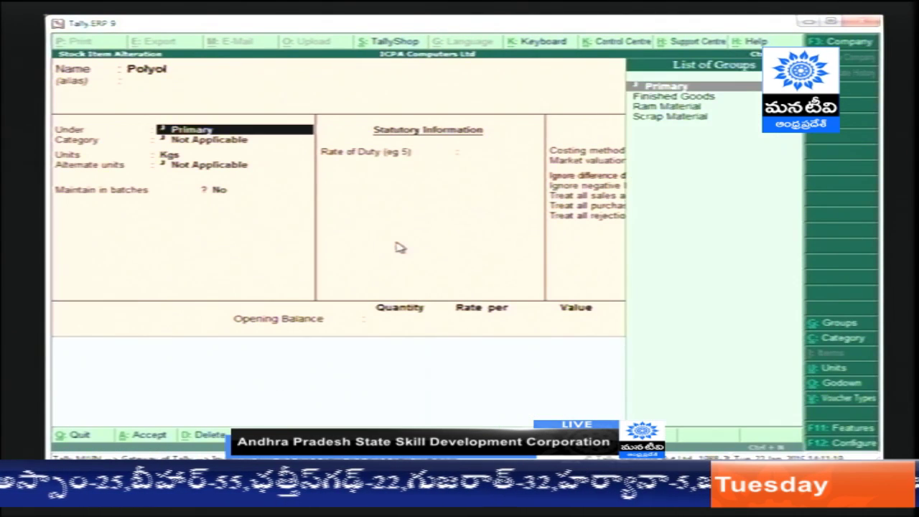
text(Ra)
key(Return)
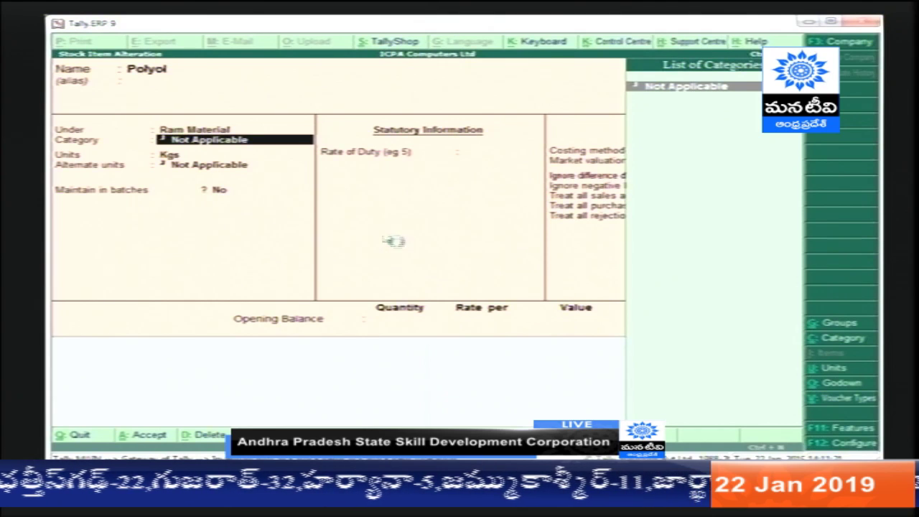
key(ctrl+a)
- Alter the Iso stock item to belong to the Ram Material group and save it
text(Is)
key(Return)
key(Return)
key(Return)
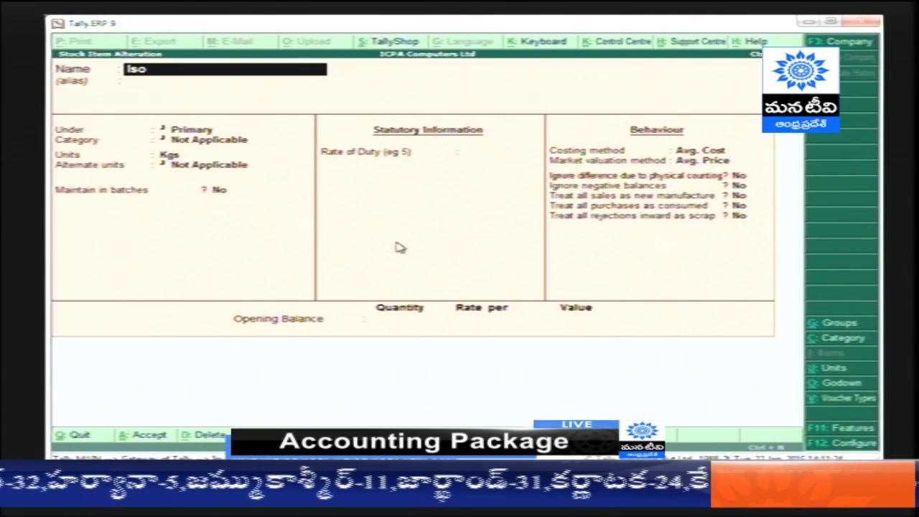
text(Ra)
key(Return)
key(Return)
key(Return)
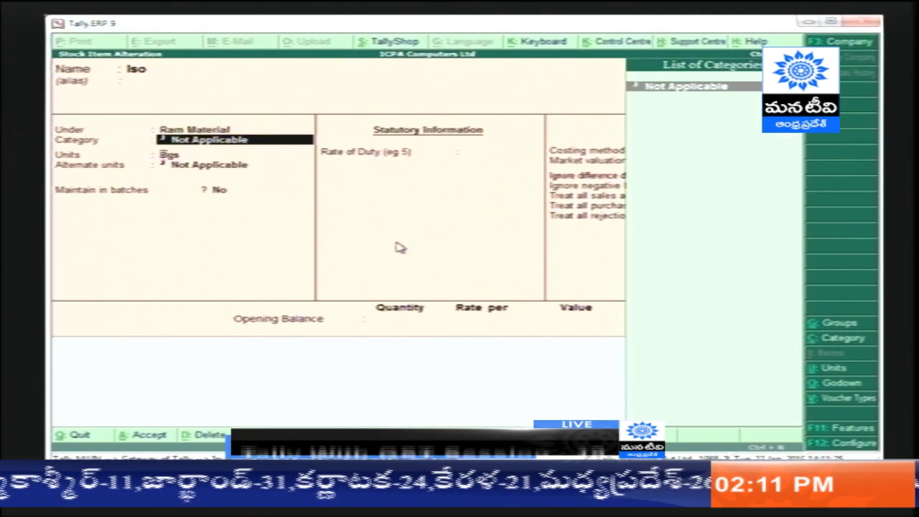
key(ctrl+a)
- Start a new single stock item named 1 Seater under the Finished Goods group, with Nos as its unit
key(Escape)
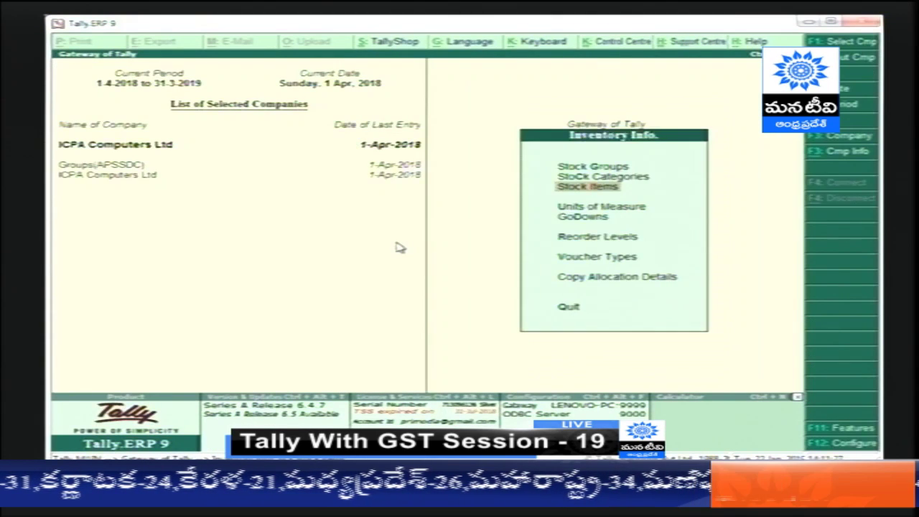
key(Escape)
key(i)
key(i)
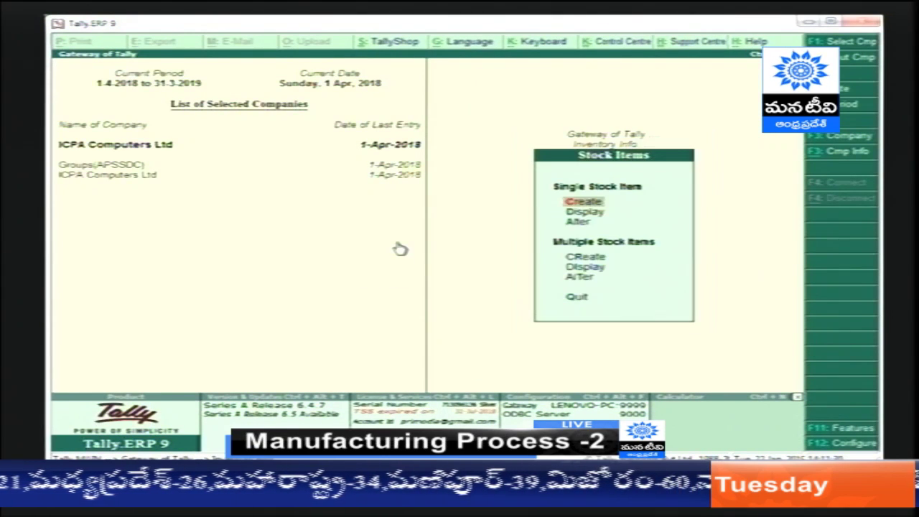
key(Return)
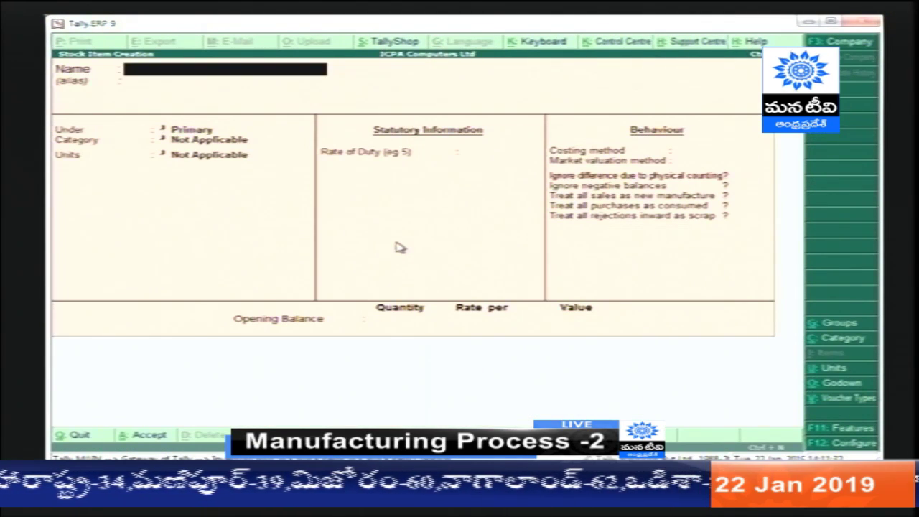
text(1 Seater)
key(Return)
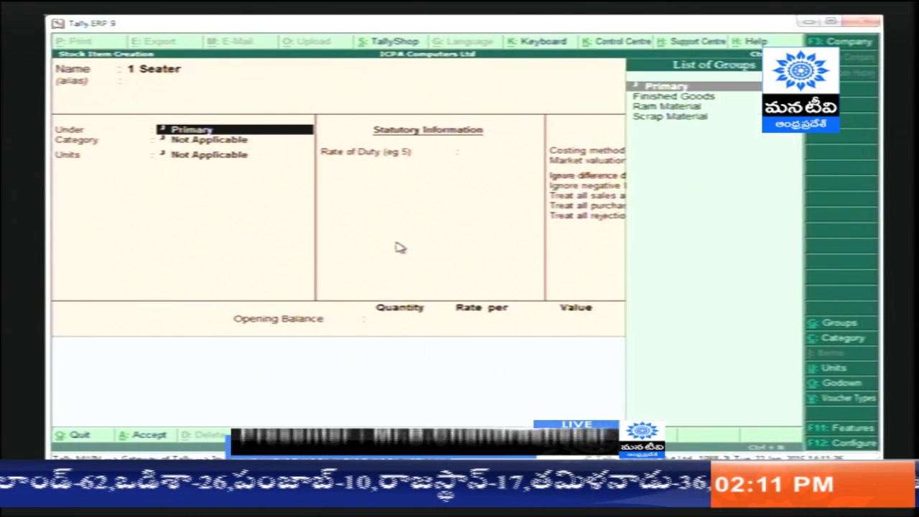
key(Down)
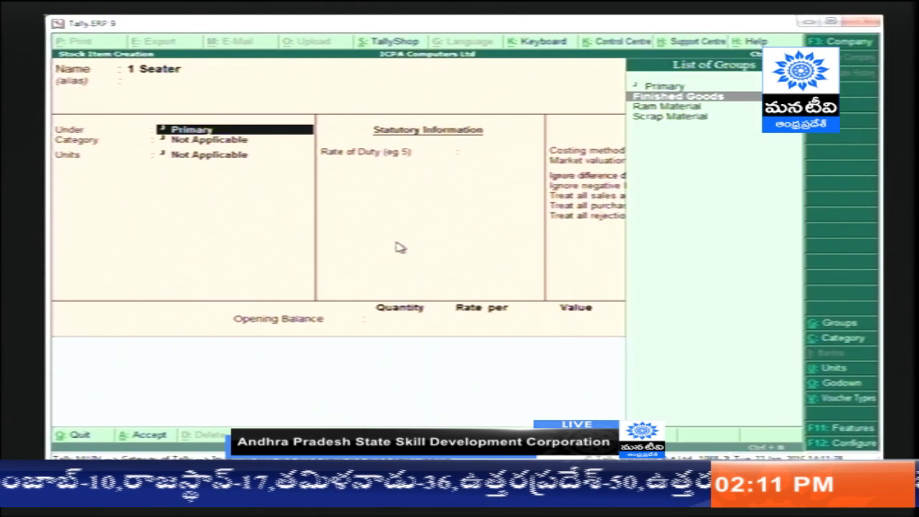
key(Return)
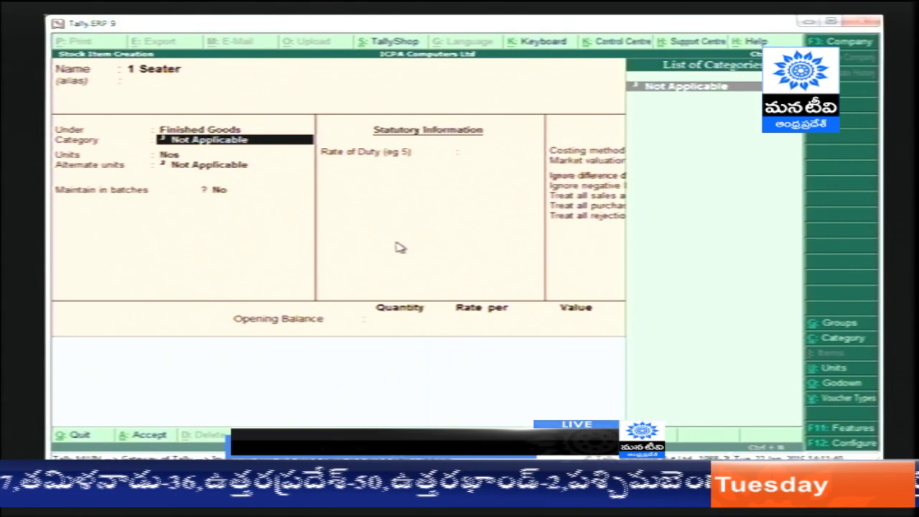
key(Return)
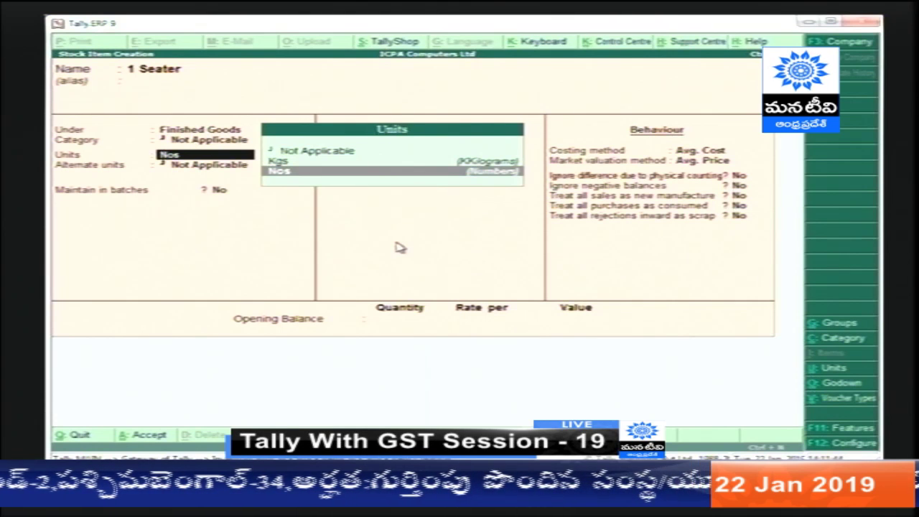
key(Return)
- Save the 1 Seater item with the default batch, duty and valuation settings and an empty opening balance
key(Return)
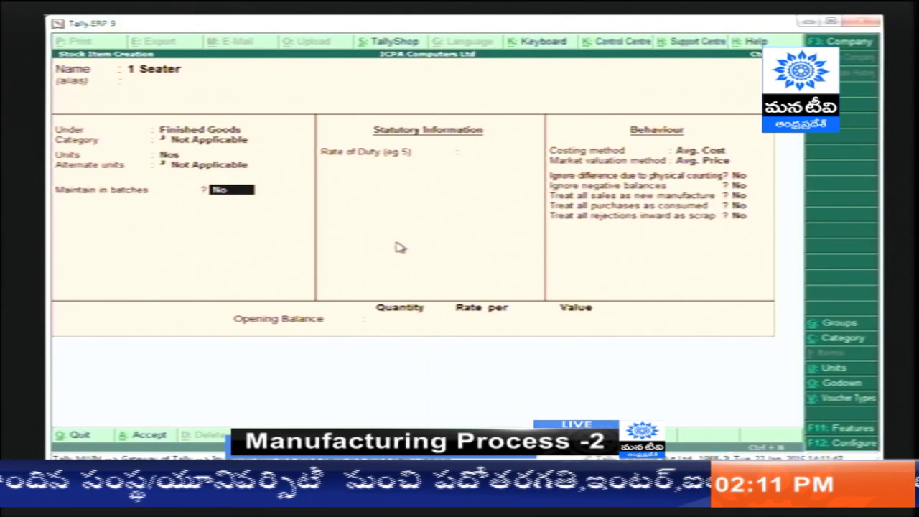
key(Return)
key(Return)
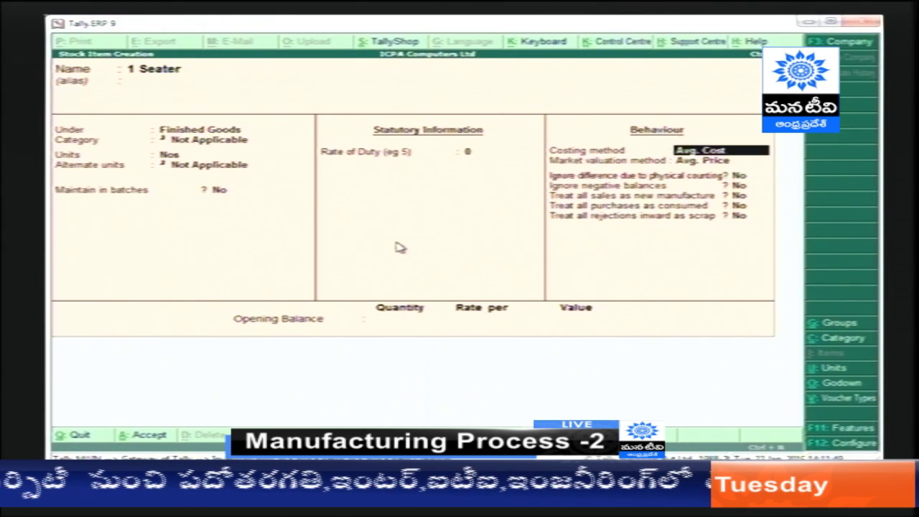
key(Return)
key(Return)
key(Return)
key(Return)
key(Return)
key(Return)
key(Return)
key(Return)
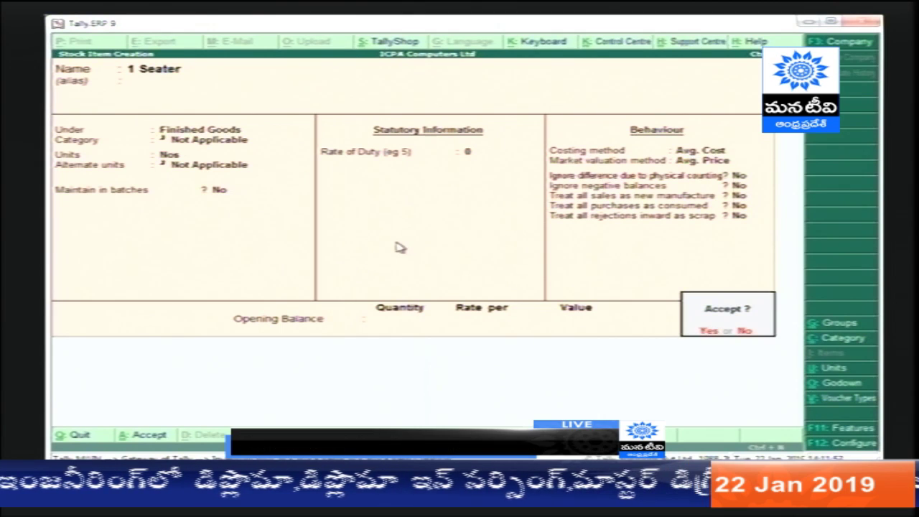
key(Return)
- Start a new stock item named 2 Seater under Primary, with Nos as its unit
text(2 Se)
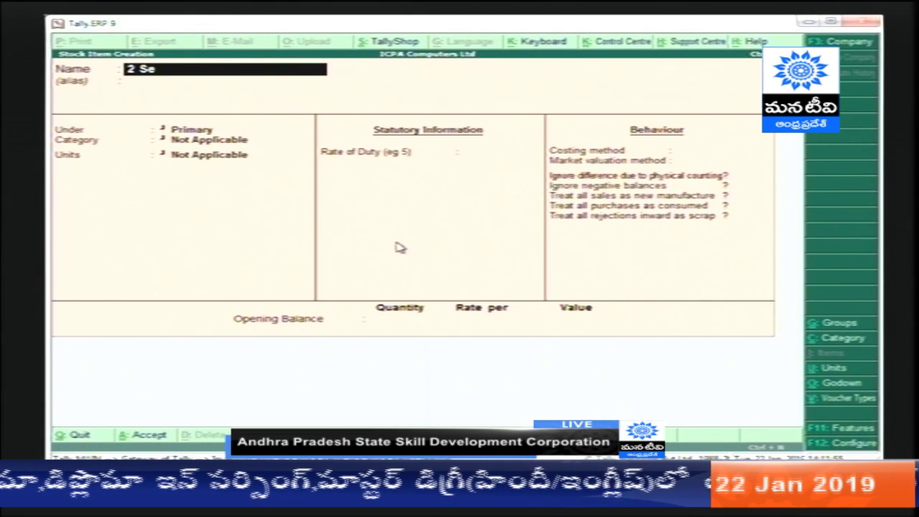
text(ater)
key(Return)
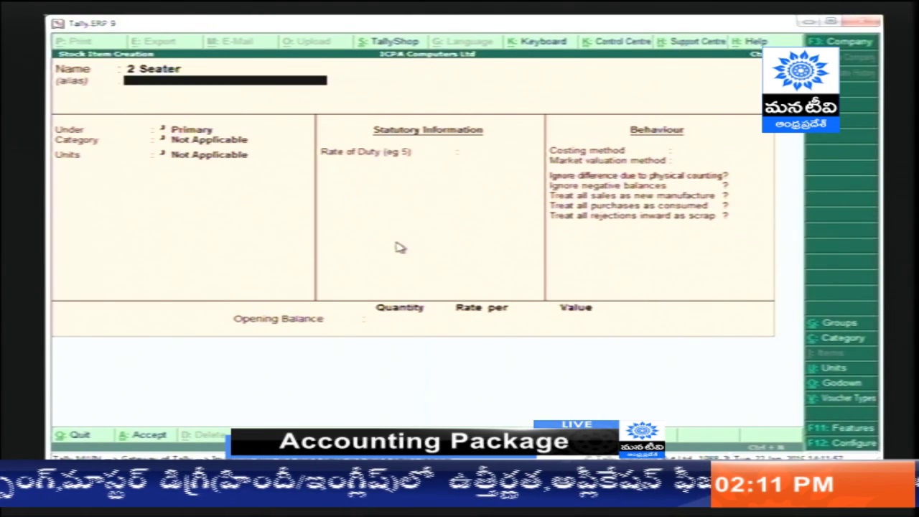
key(Return)
key(Return)
key(Return)
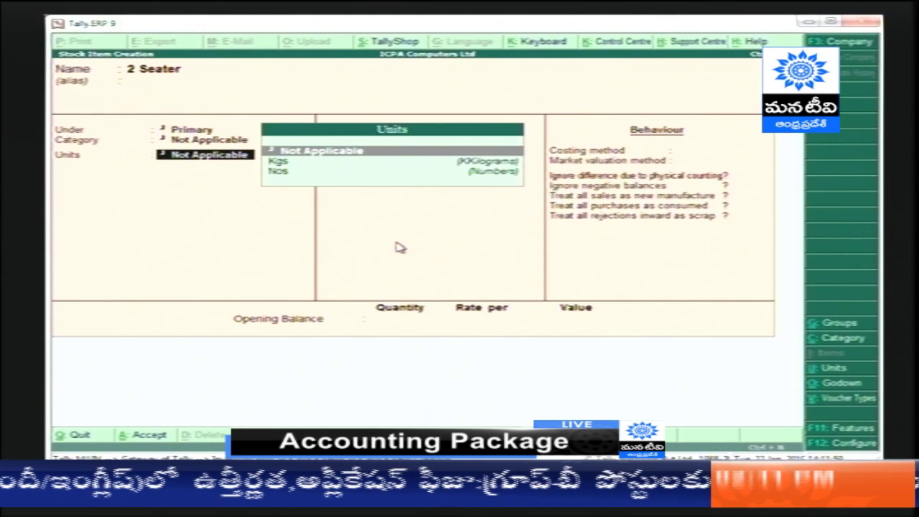
key(Down)
key(Down)
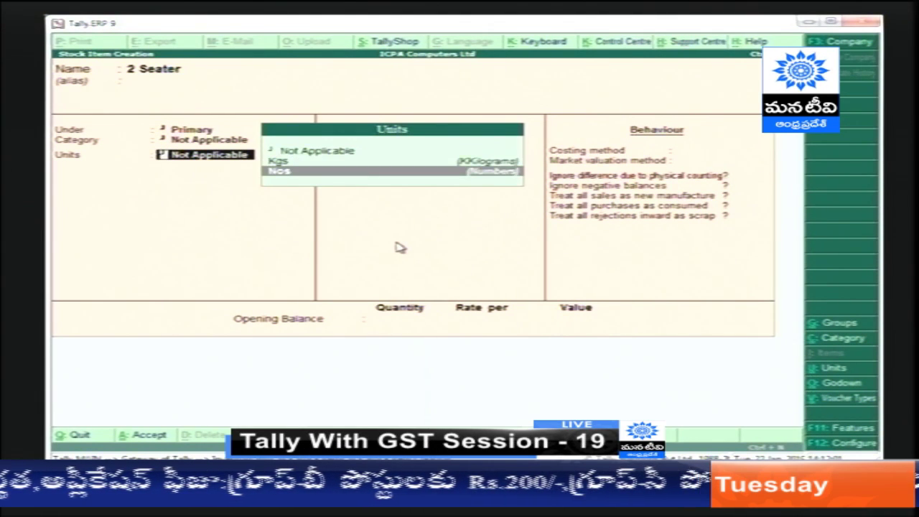
key(Return)
- Save the 2 Seater item with the default batch, duty and valuation settings and an empty opening balance
key(Return)
key(Return)
key(Return)
key(Return)
key(Return)
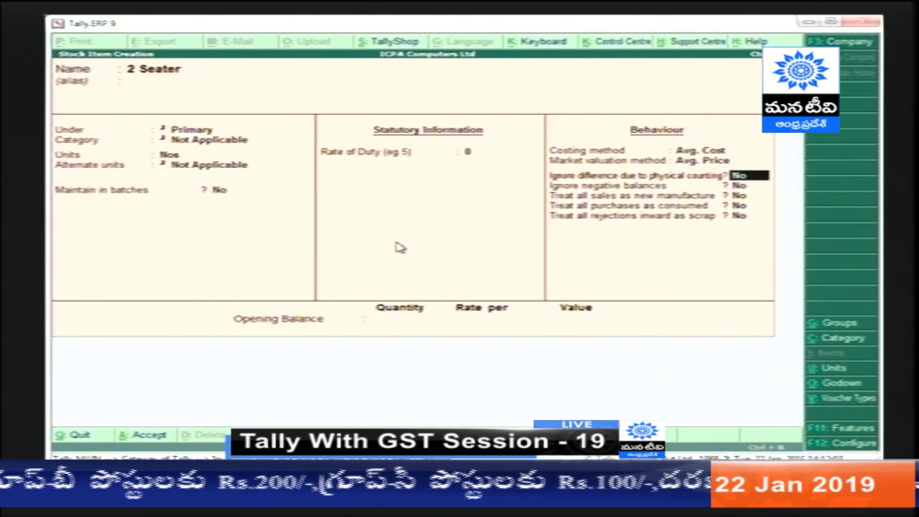
key(Return)
key(Return)
key(Return)
key(Return)
key(Return)
key(Return)
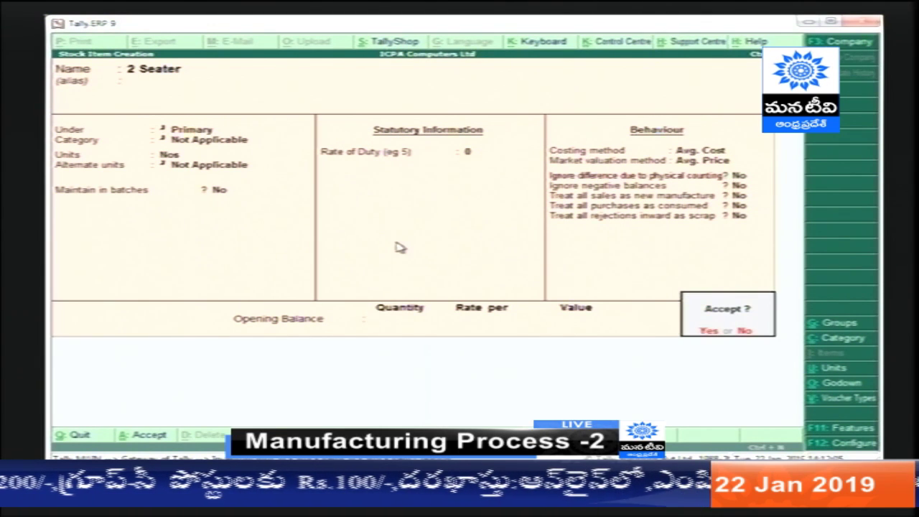
key(Return)
- Start a new stock item named 3 Seater under Primary, with Nos as its unit
text(3)
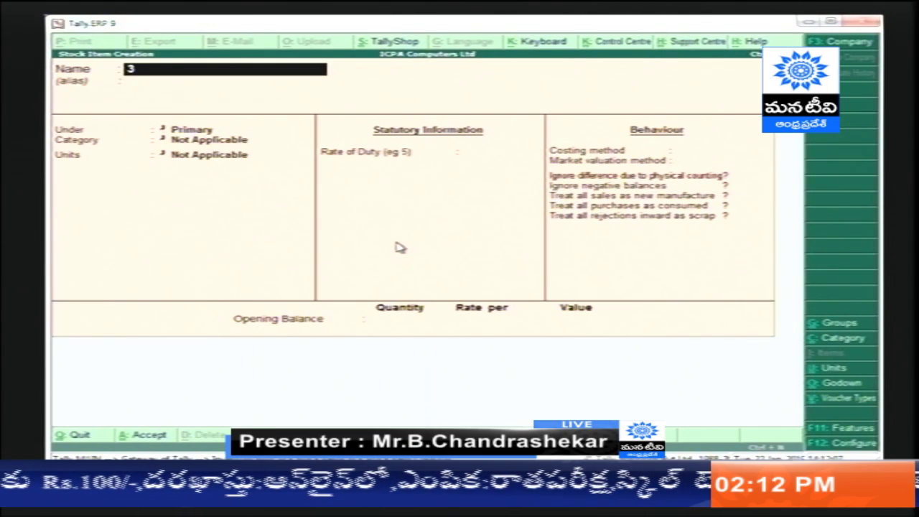
text( Seater)
key(Return)
key(Return)
key(Return)
key(Return)
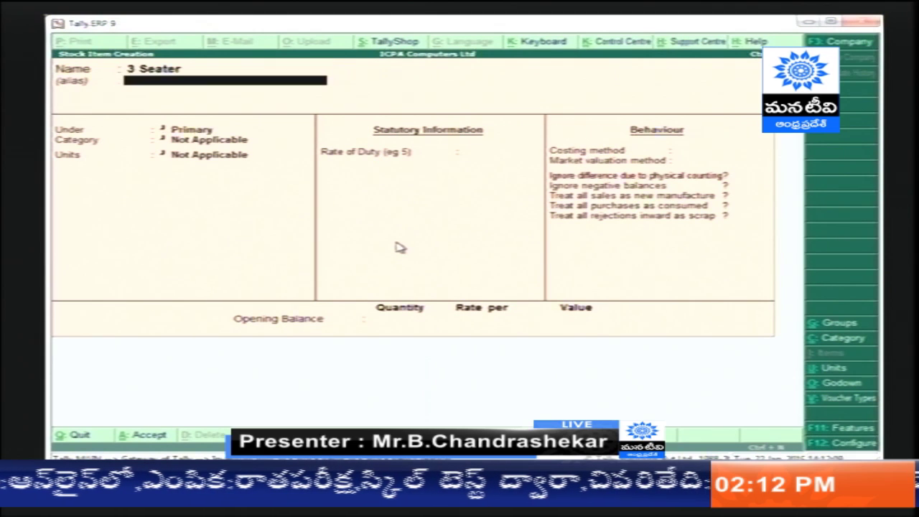
key(Down)
key(Down)
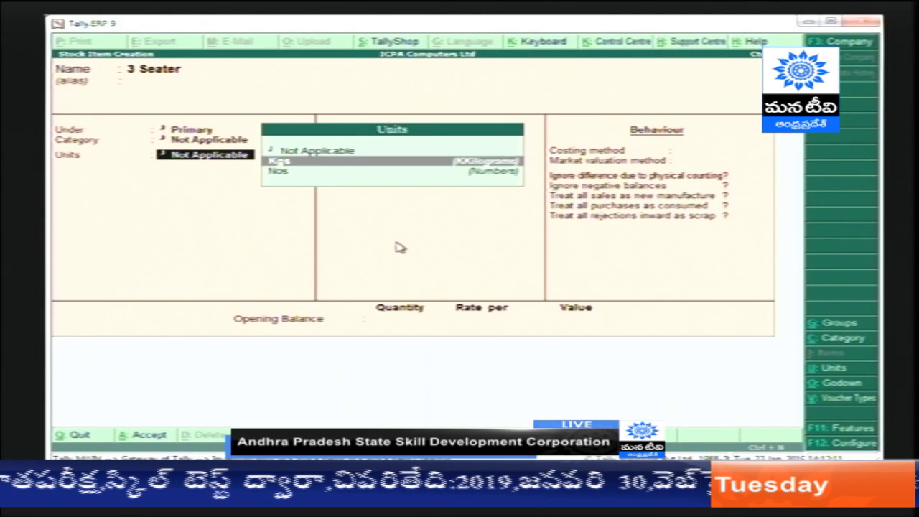
key(Return)
- Save the 3 Seater item with the default settings and an empty opening balance, and return to the Gateway of Tally
key(Return)
key(Return)
key(Return)
key(Return)
key(Return)
key(Return)
key(Return)
key(Return)
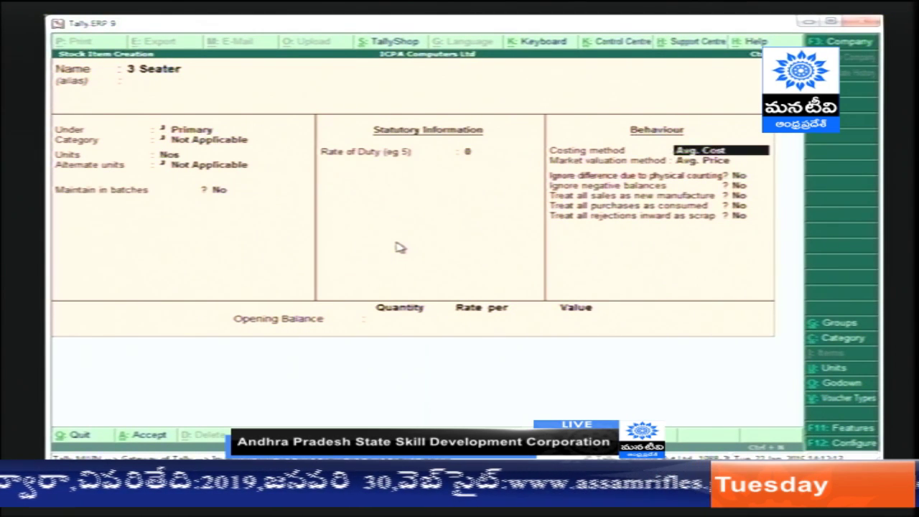
key(Return)
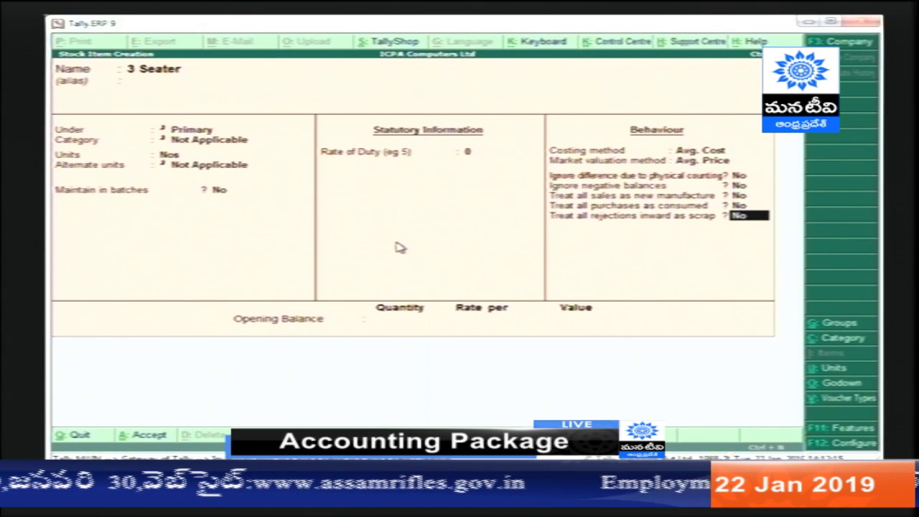
key(Return)
key(Return)
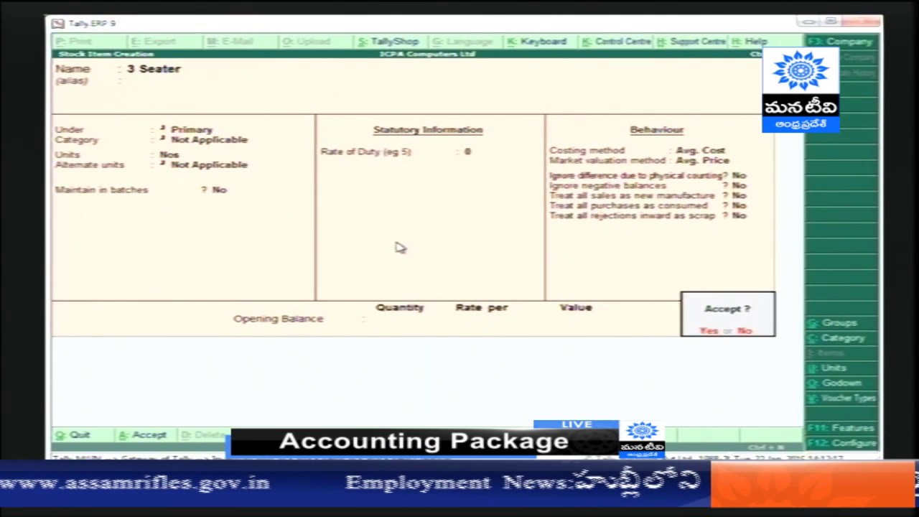
key(Return)
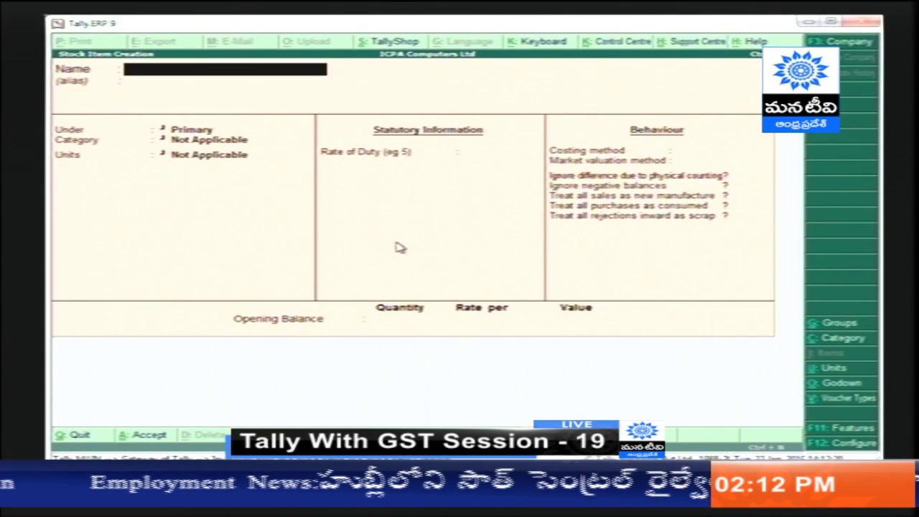
key(Escape)
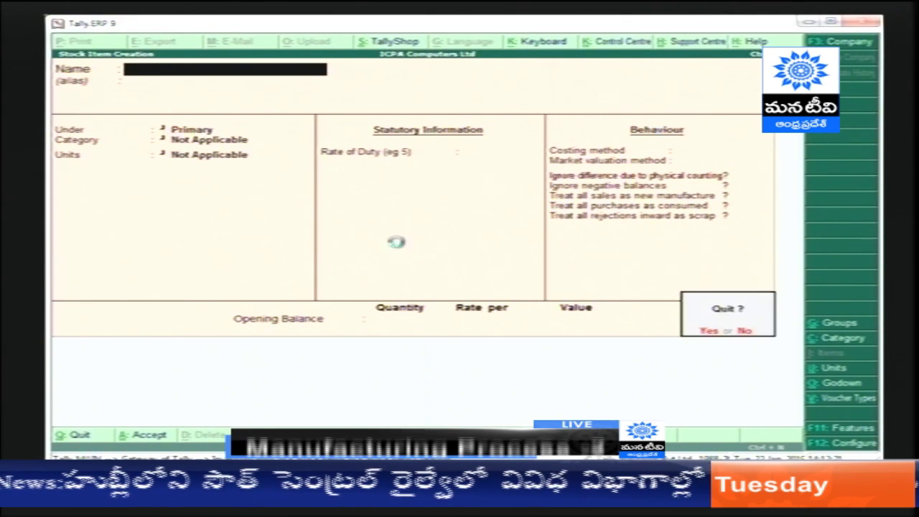
key(Return)
key(Escape)
key(Escape)
key(Escape)
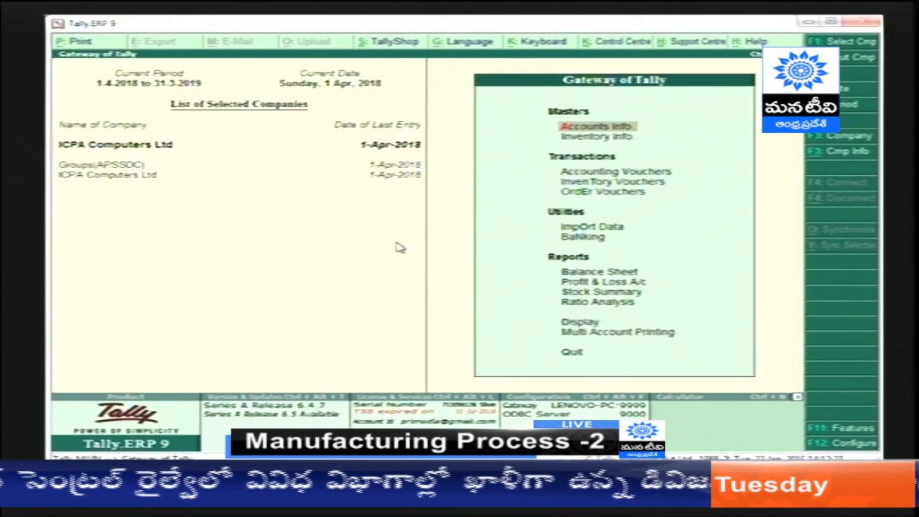
- Examine the detailed Stock Summary with the items under each group, and return to the Gateway of Tally
key(s)
key(Down)
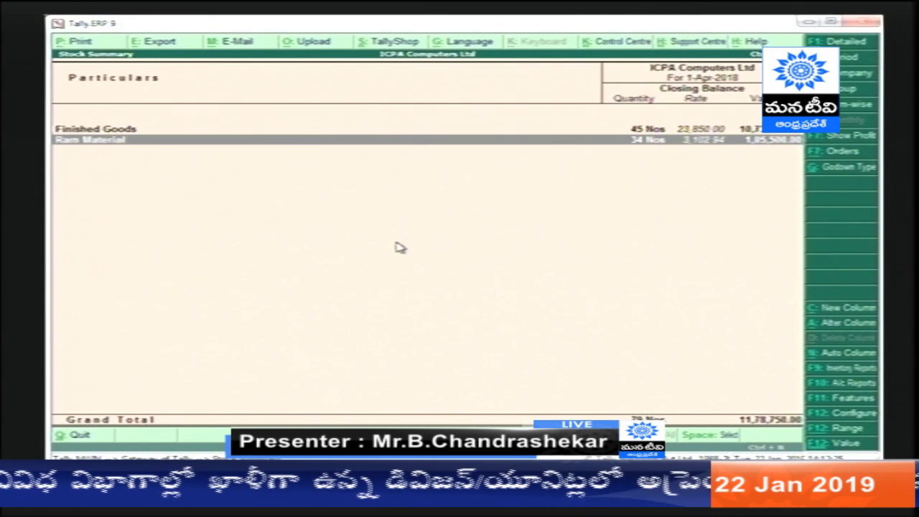
key(alt+F1)
key(Up)
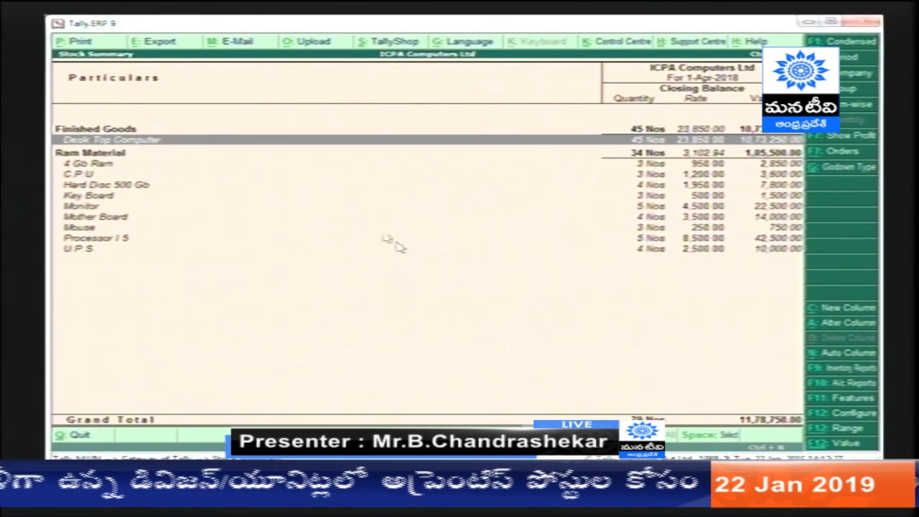
key(Escape)
key(Escape)
key(Escape)
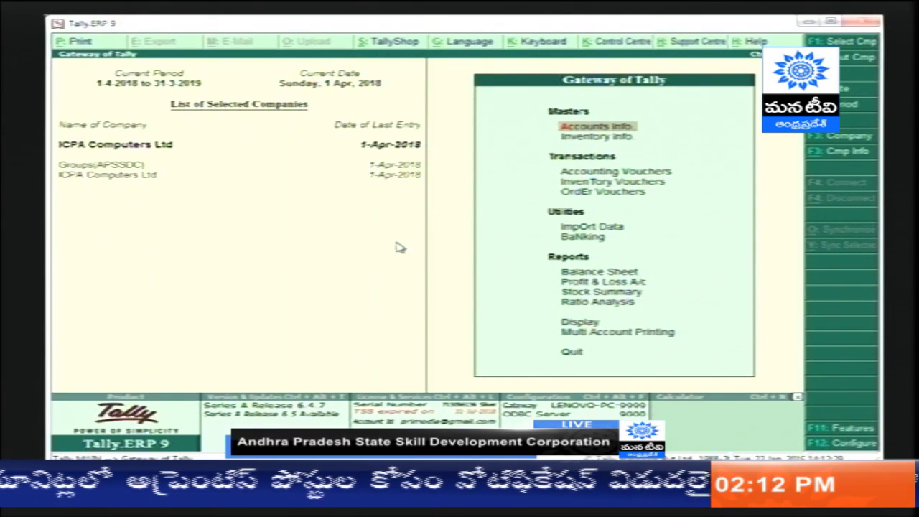
- Start a purchase voucher with supplier invoice number 2541 dated 1-Apr-2018, and set the voucher date to 10 April
key(v)
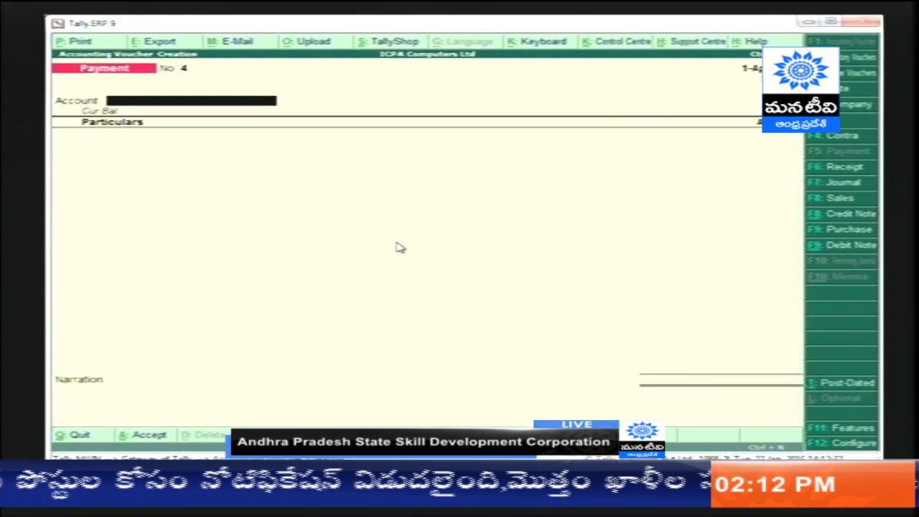
key(F9)
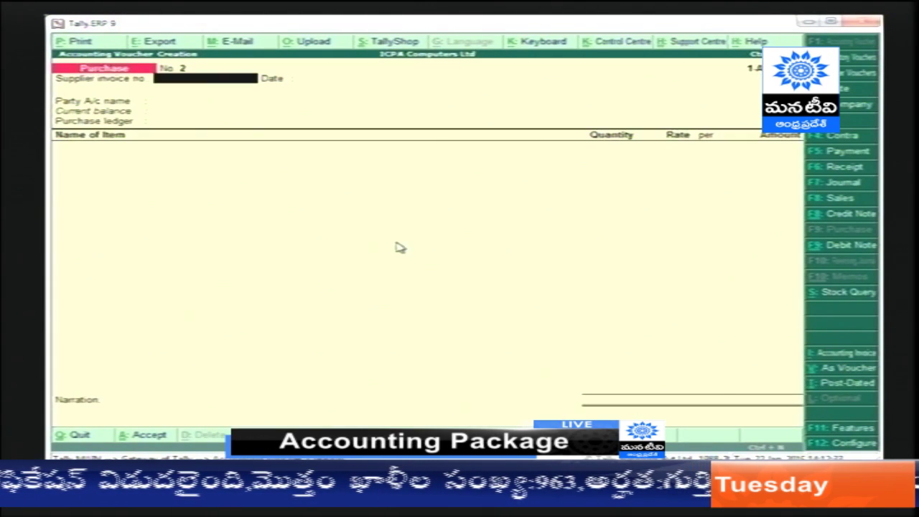
text(2541)
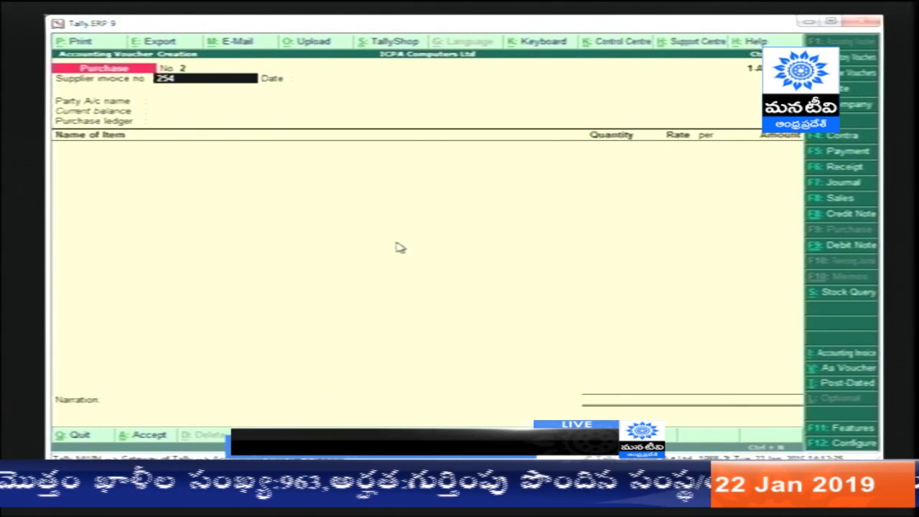
key(Return)
key(Return)
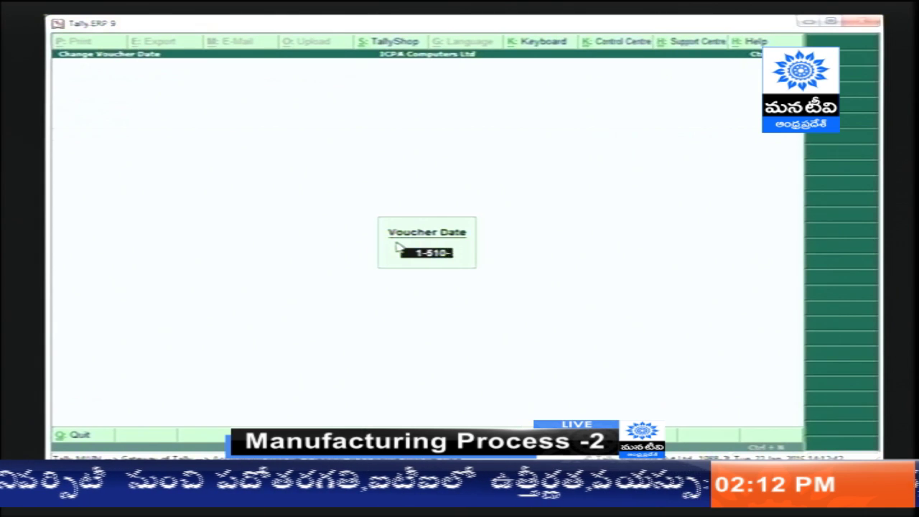
text(1-40)
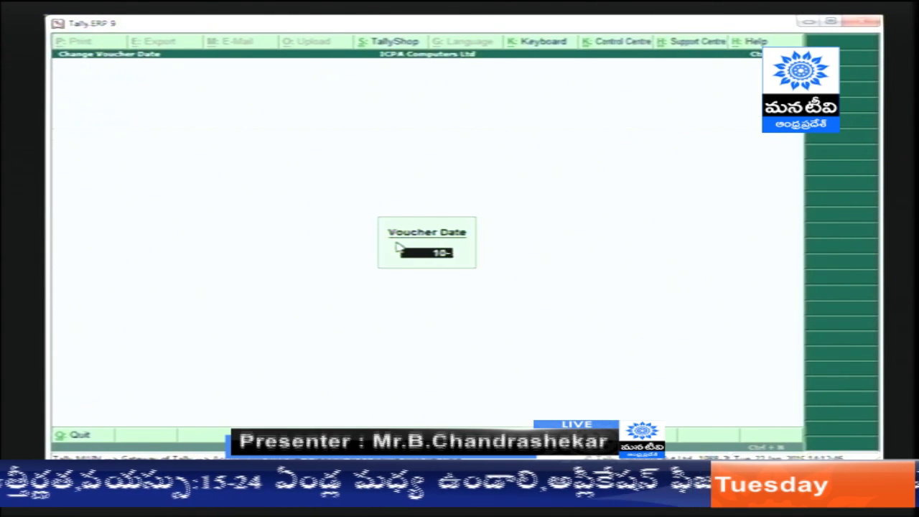
key(Return)
- Create a party ledger named Polymer Ltd from within the voucher and place it under Sundry Creditors
key(alt+c)
text(Polymer)
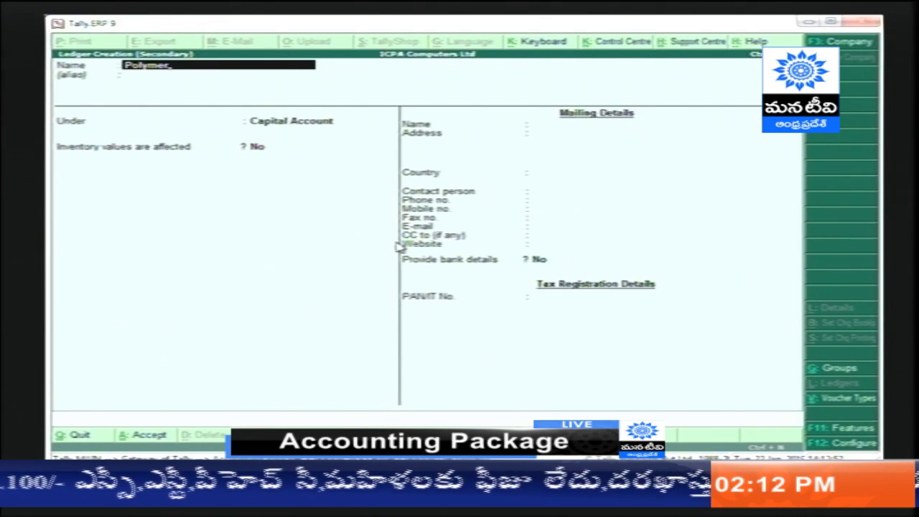
text( Ltd)
key(Return)
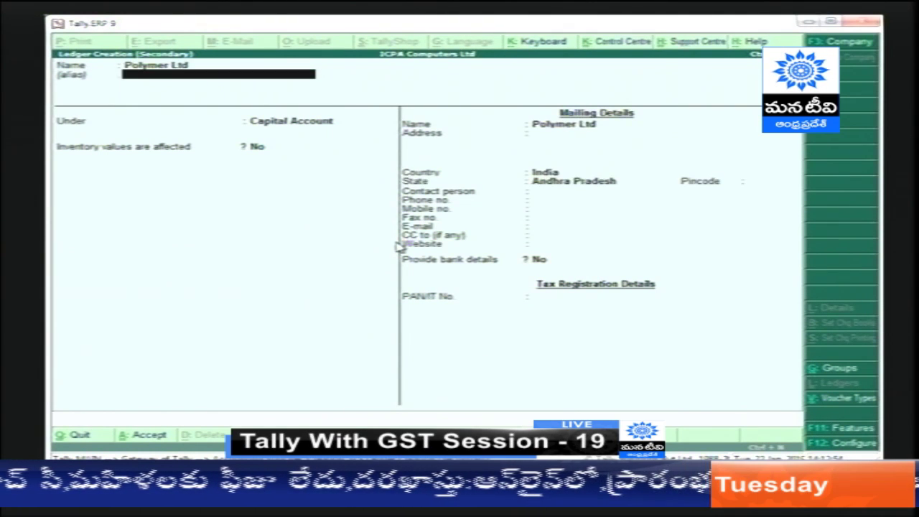
key(Return)
text(Sund)
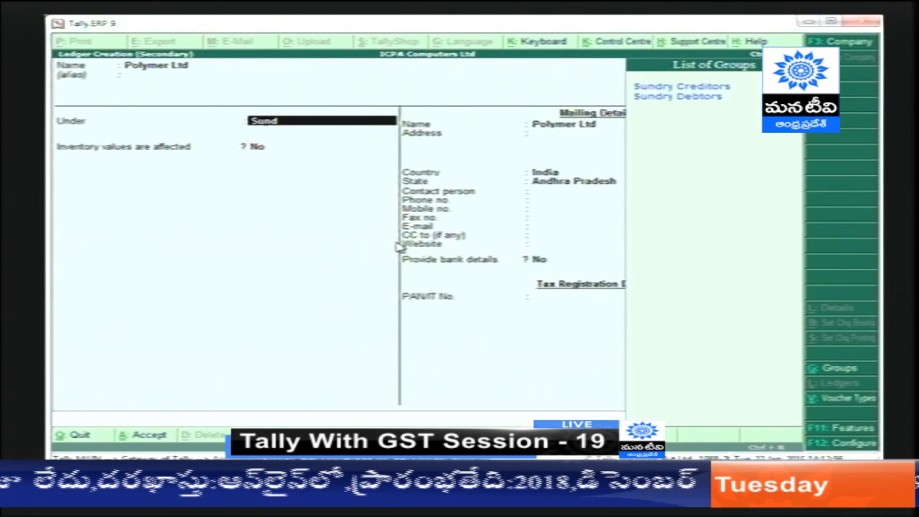
key(Return)
- Save the Polymer Ltd ledger with the default balance, mailing and tax details as the voucher's party account
key(Return)
key(Return)
key(Return)
key(Return)
key(Return)
key(Return)
key(Return)
key(Return)
key(Return)
key(Return)
key(Return)
key(Return)
key(Return)
key(Return)
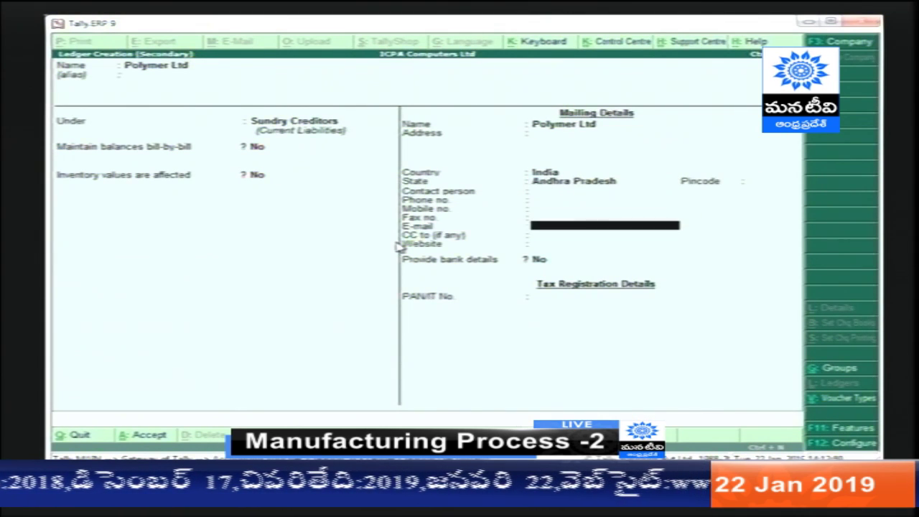
key(Return)
key(Return)
key(Return)
key(Return)
key(Return)
key(Return)
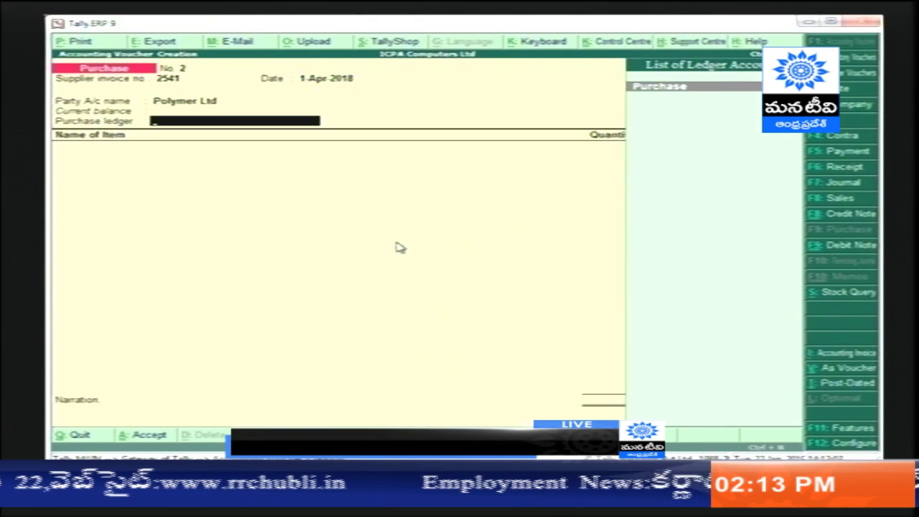
- Choose Purchase as the purchase ledger and Polyol as the item, with tracking and order numbers Not Applicable and Main Location as godown
key(Return)
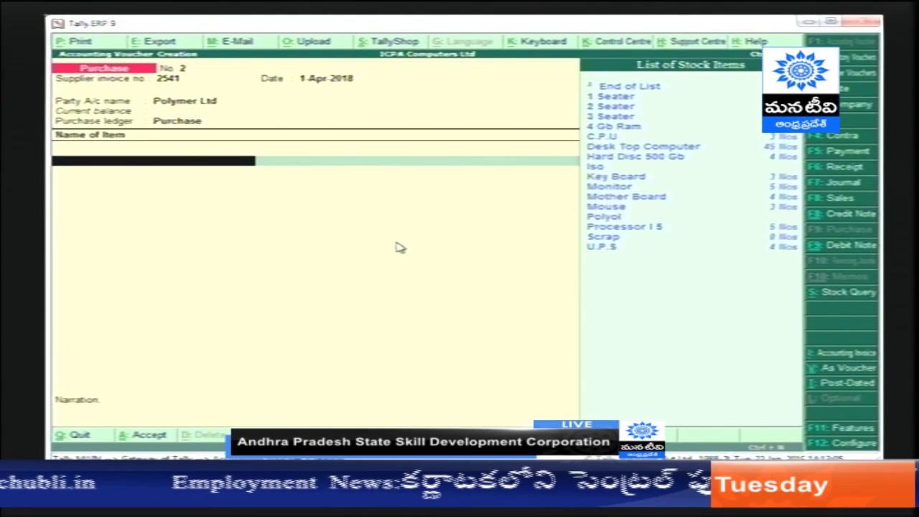
text(Po)
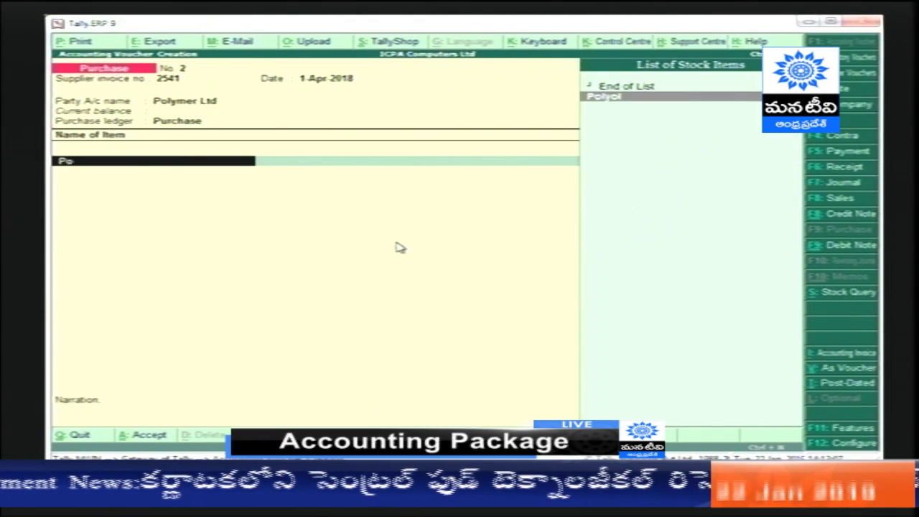
key(Return)
key(Return)
key(Return)
key(Return)
- Set the Polyol allocation to 5,000 Kgs at a rate of 120 per Kg and accept it into the voucher
text(5,000)
key(Return)
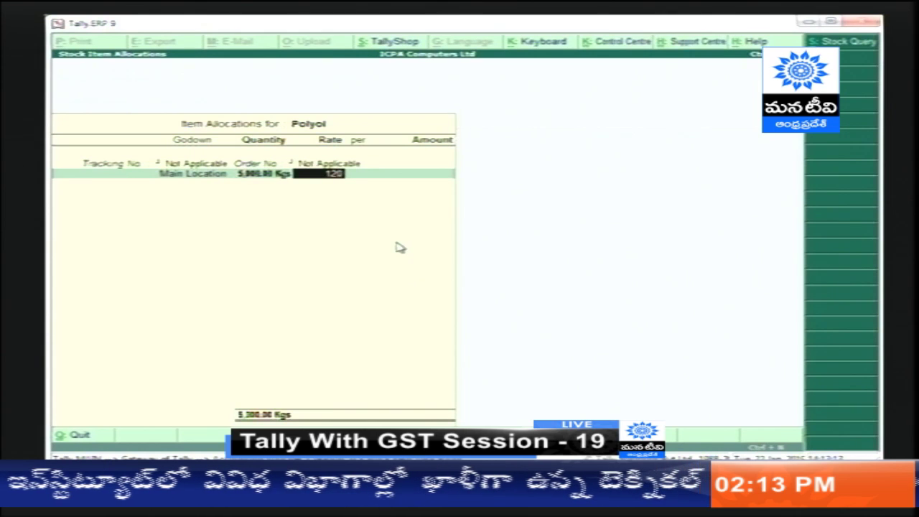
text(120)
key(Return)
key(Return)
key(Return)
key(Return)
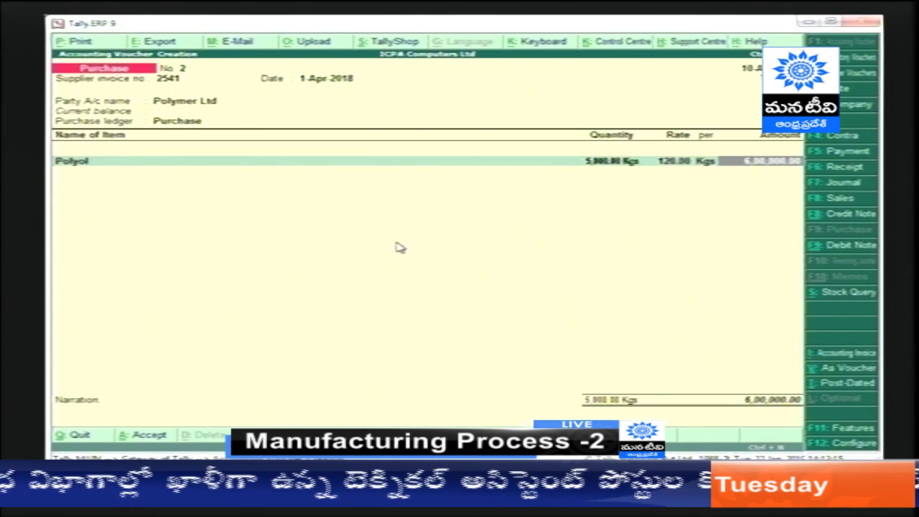
- Add Iso as the second item of the purchase voucher, with tracking and order numbers Not Applicable and Main Location as godown
key(Return)
text(is)
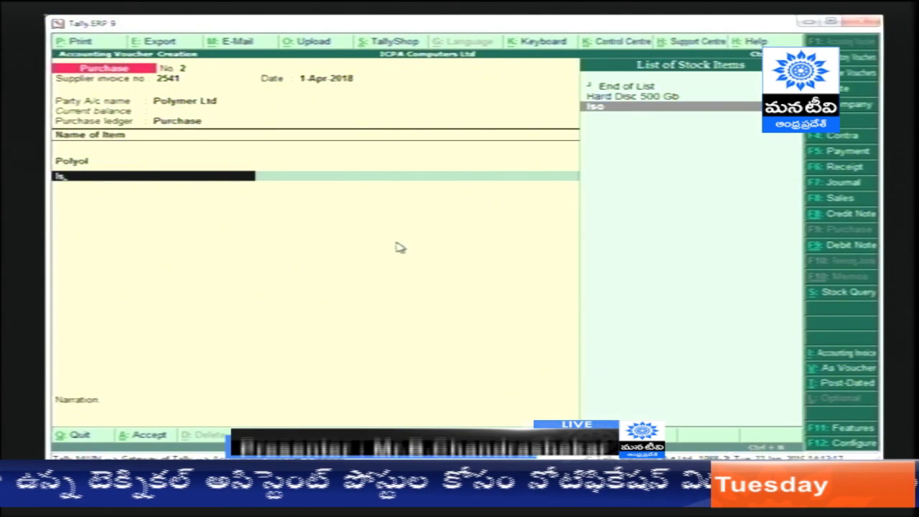
key(Return)
key(Return)
key(Return)
key(Return)
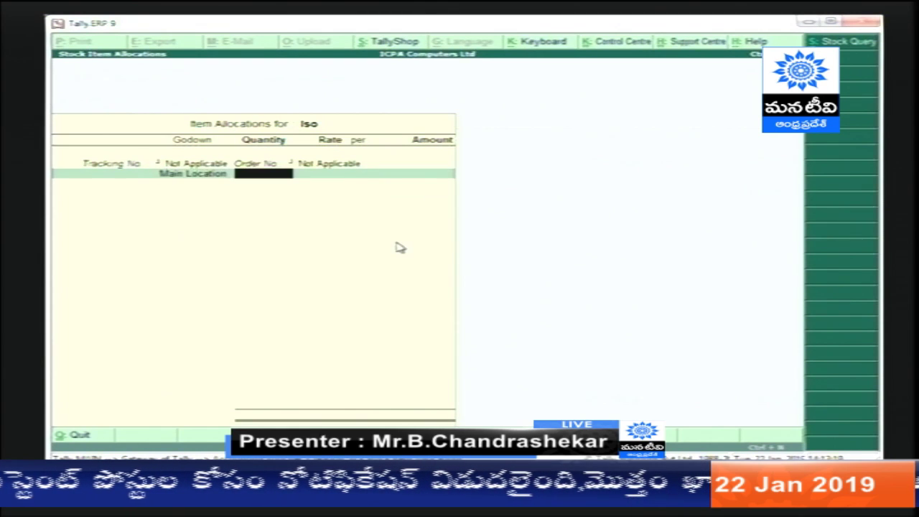
- Set the Iso allocation to 5,000 Kgs at a rate of 120 per Kg
text(5000)
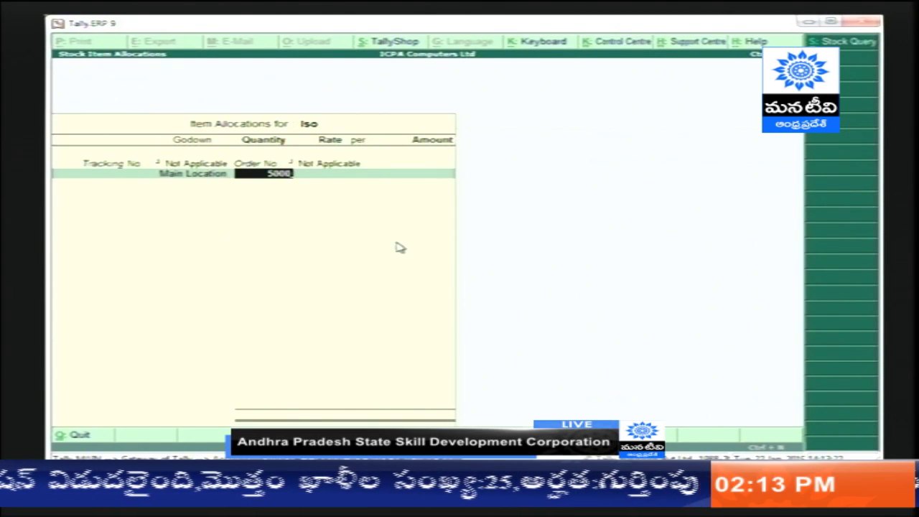
key(Return)
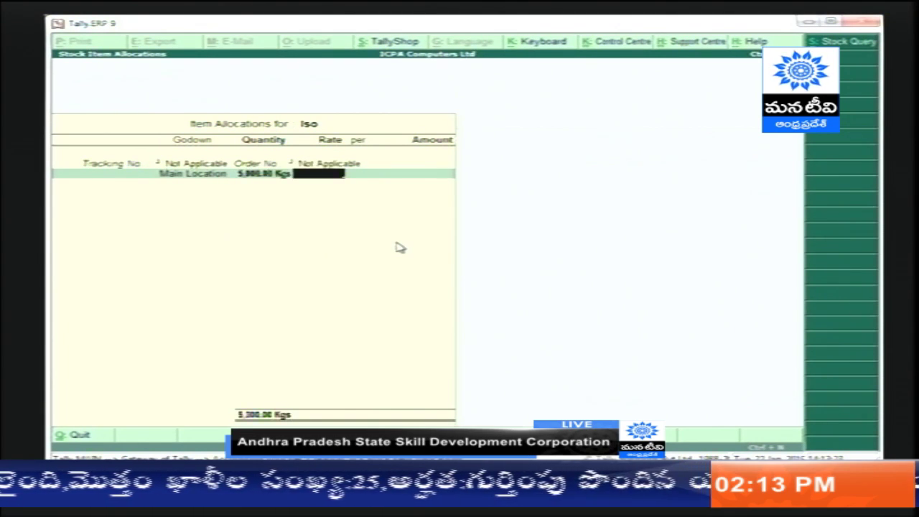
text(120)
key(Return)
key(Return)
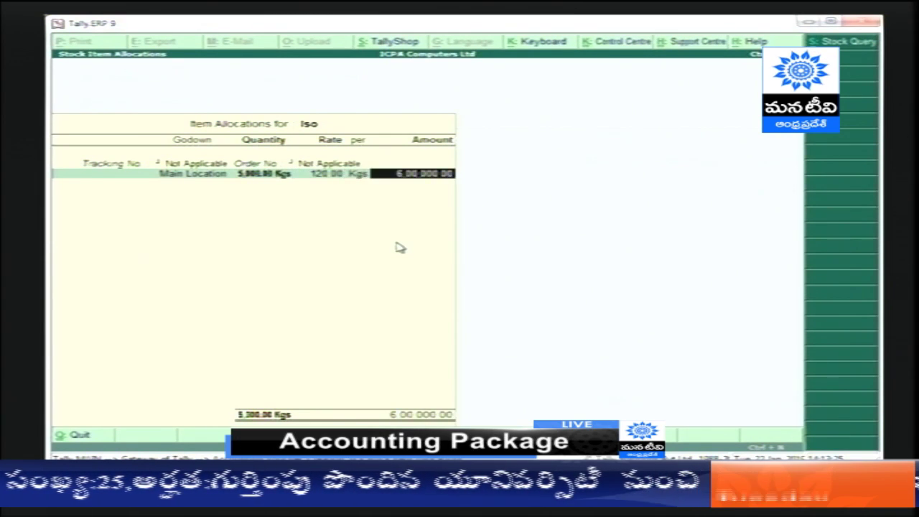
key(Return)
- End the item list, save the Polymer Ltd purchase voucher with an empty narration and return to the Gateway of Tally
key(Return)
key(Return)
key(Return)
key(Return)
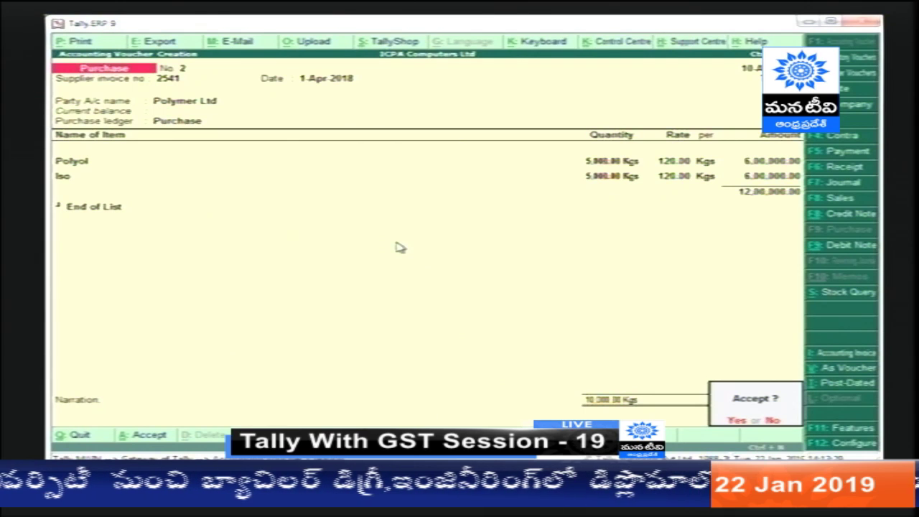
key(Return)
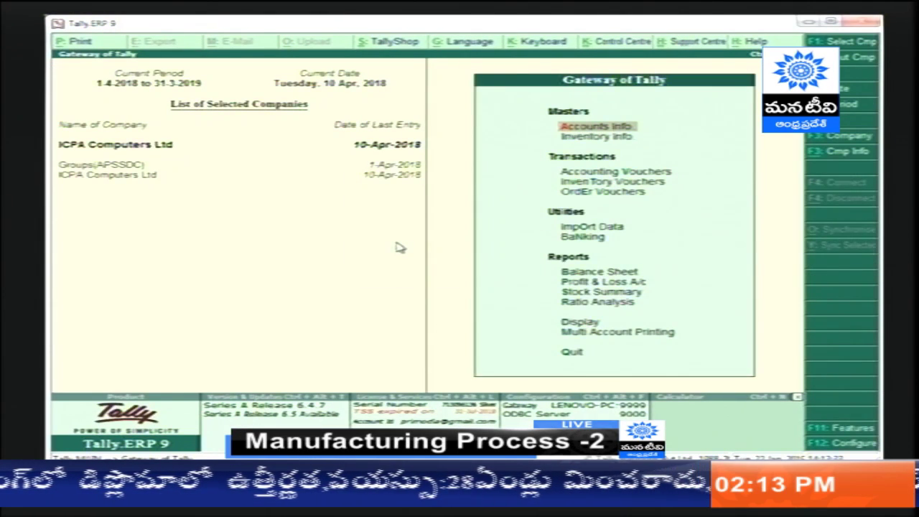
key(i)
key(Escape)
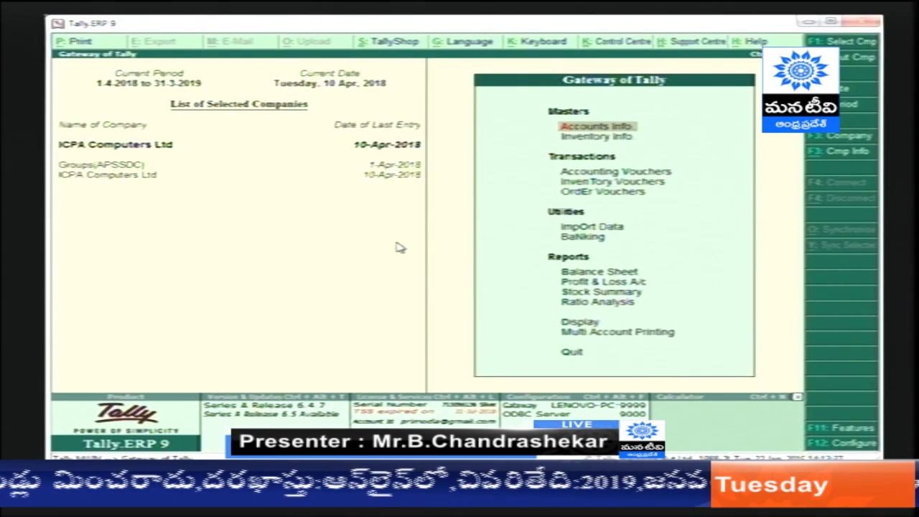
- Open the stock summary and drill into the raw material group to review its items
key(s)
key(Down)
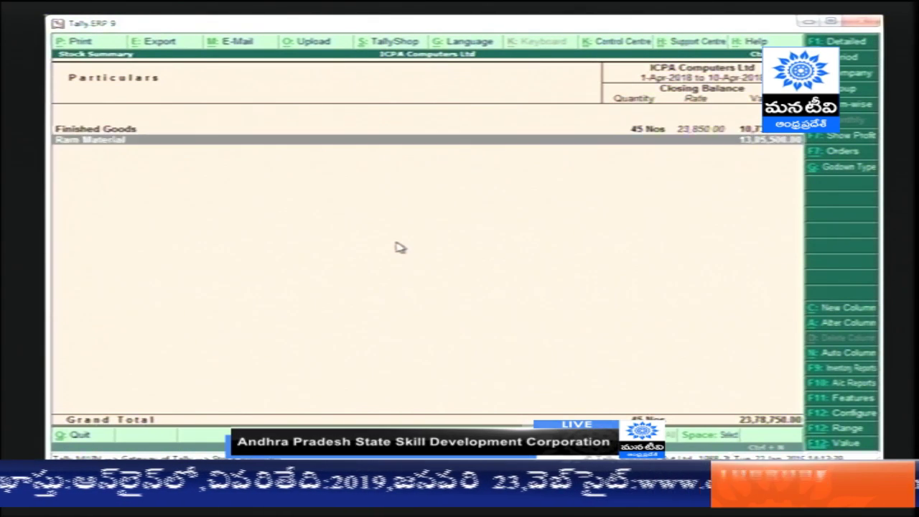
key(Return)
key(Down)
key(Down)
key(Down)
key(Down)
key(Down)
key(Down)
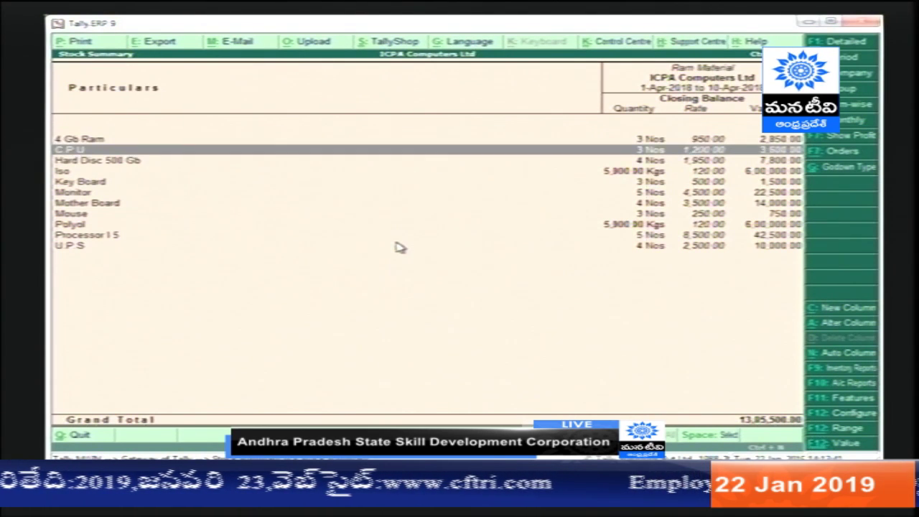
- Examine the closing quantity, rate and value of Iso and Polyol, and close the stock summary
key(Up)
key(Up)
key(Up)
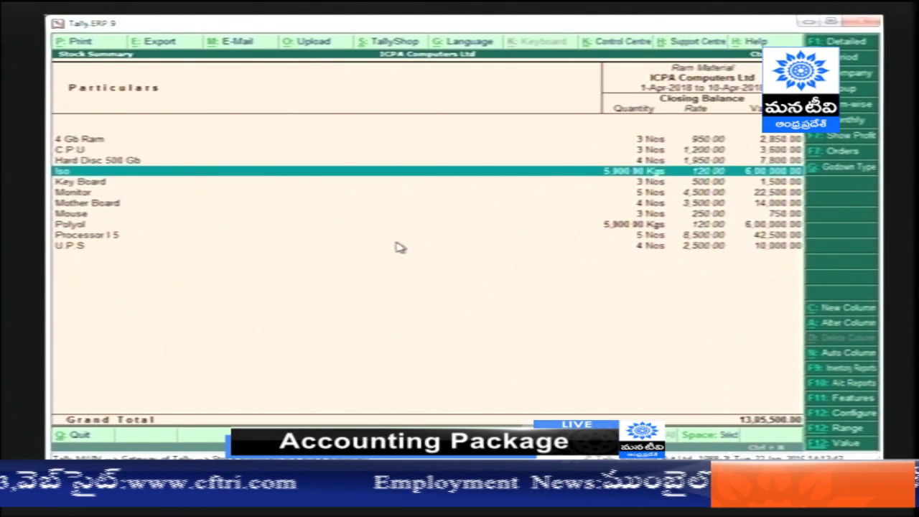
key(space)
key(Down)
key(Down)
key(Down)
key(Down)
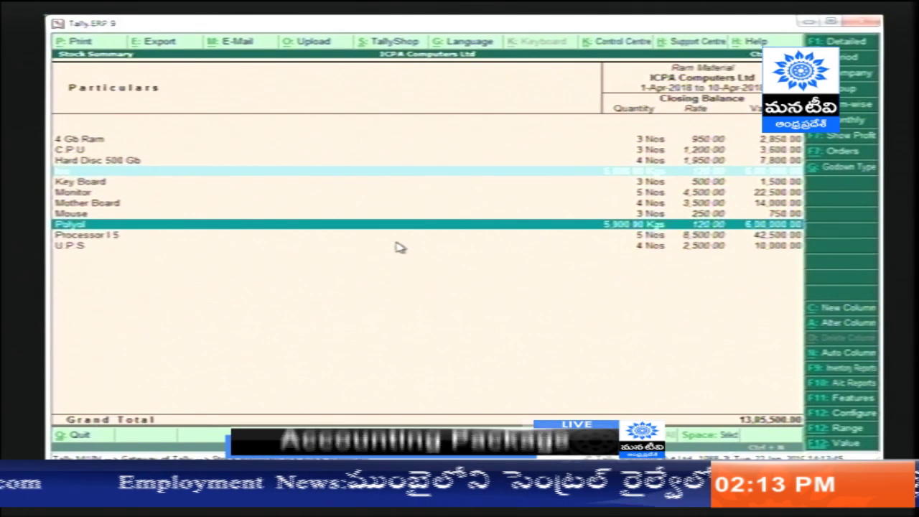
key(Escape)
key(Escape)
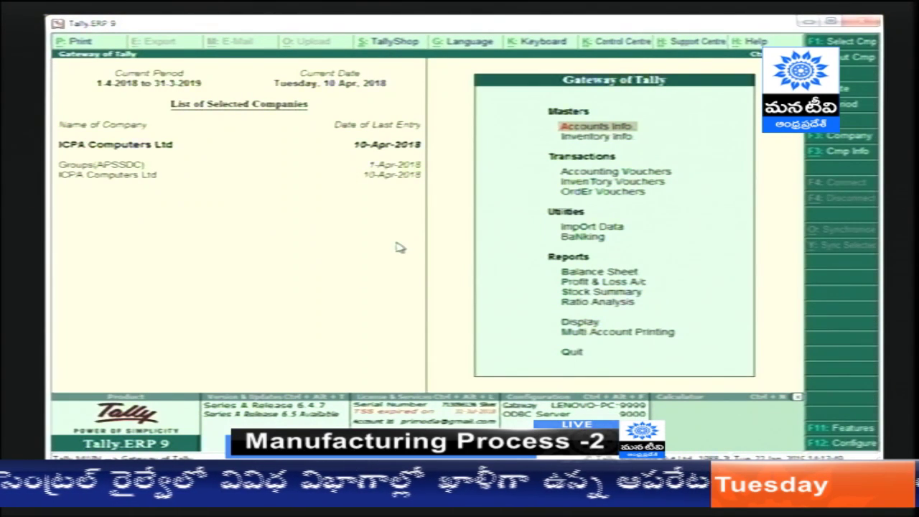
- Open the 1 Seater stock item for alteration from the inventory masters
key(Down)
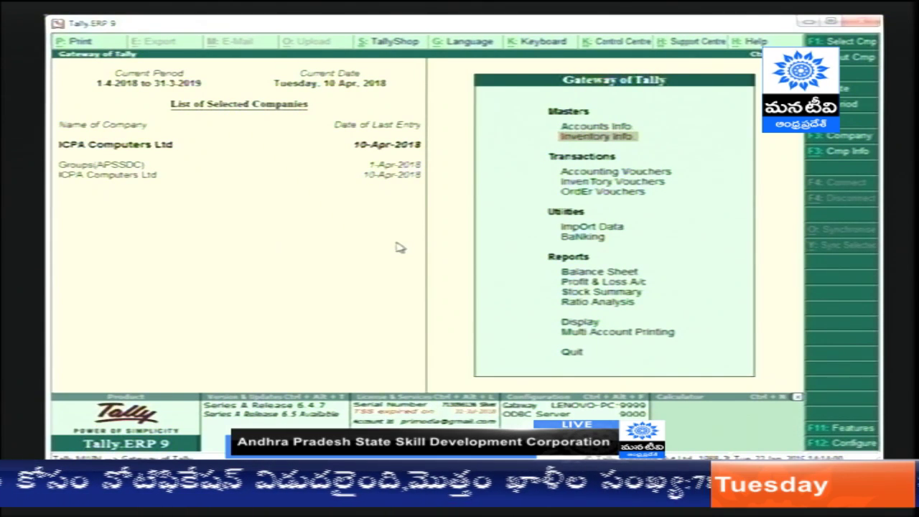
key(Return)
key(Down)
key(Down)
key(Return)
key(Down)
key(Down)
key(Return)
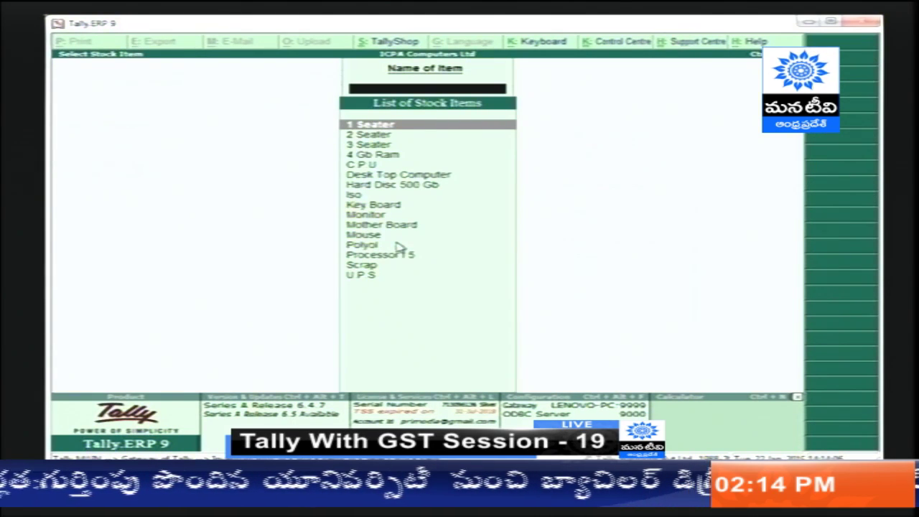
key(Return)
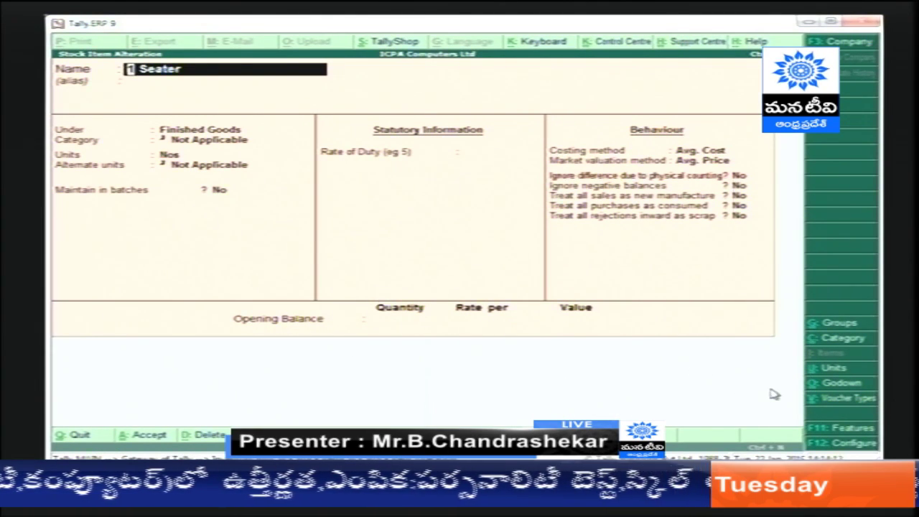
- Enable component list details (Bill of Materials) in the stock item configuration, keeping the other options as they are
click(831, 452)
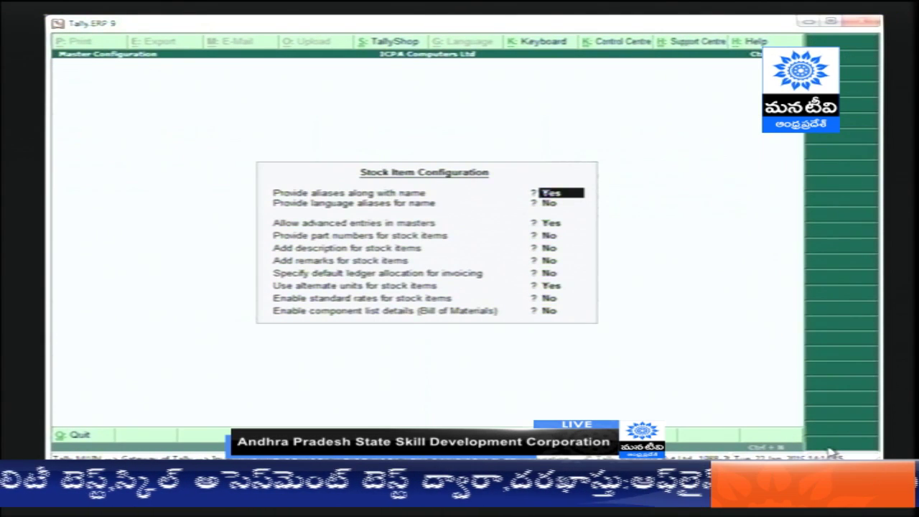
key(Return)
key(Return)
key(Return)
key(Return)
key(Return)
key(Return)
key(Return)
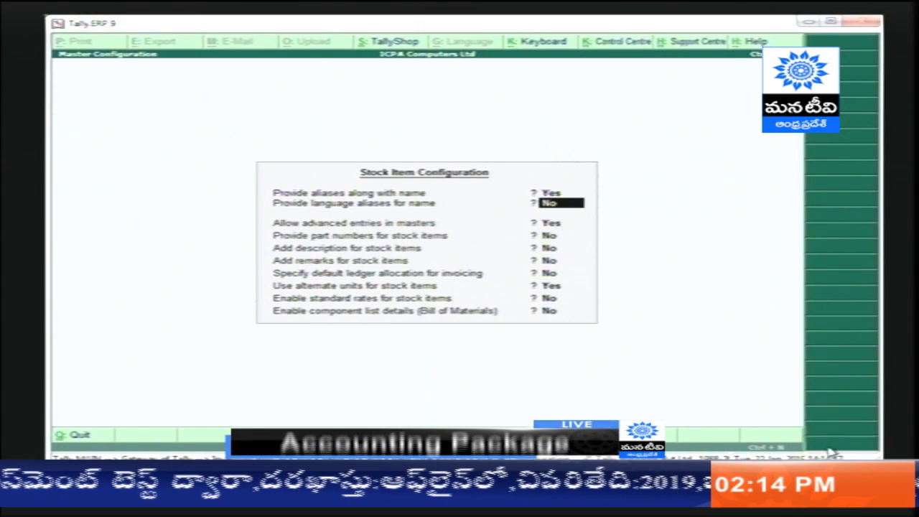
key(Return)
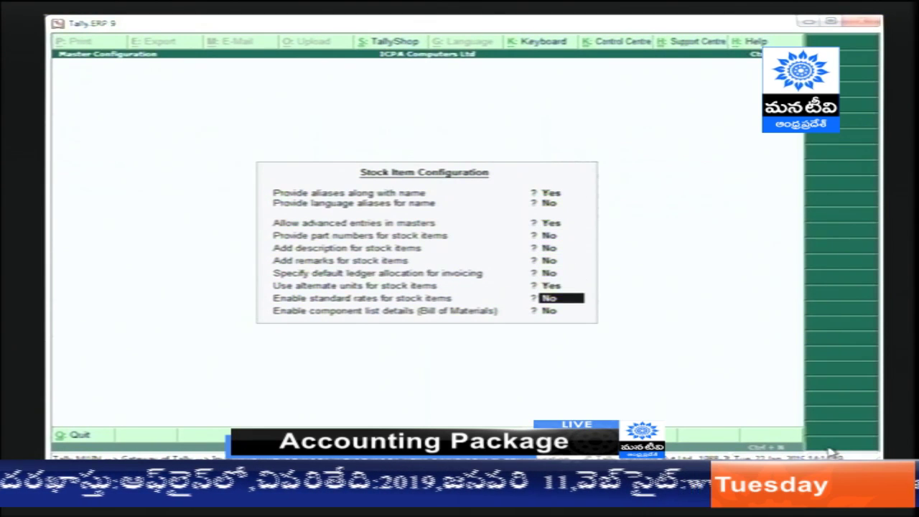
key(Return)
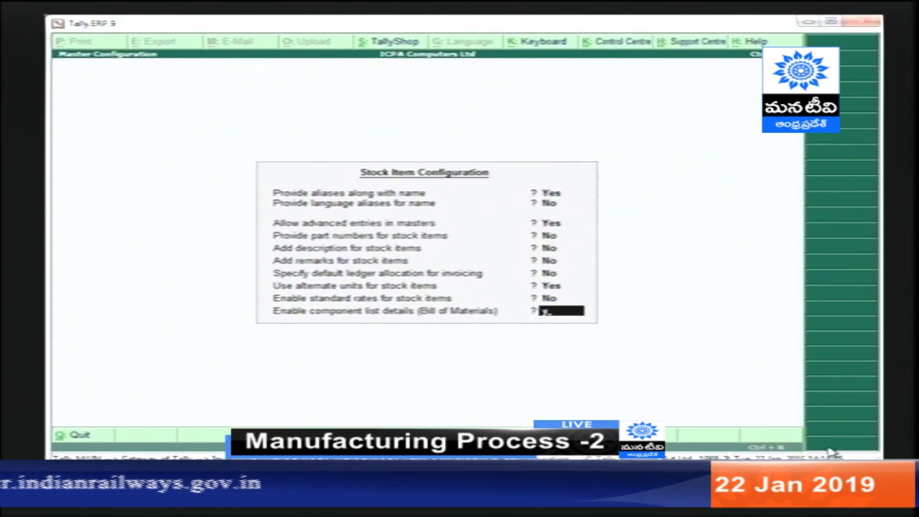
text(y)
key(Return)
- Save the 1 Seater item with Alter components (BOM) left at No and the other details kept
key(Return)
key(Return)
key(Return)
key(Return)
key(Return)
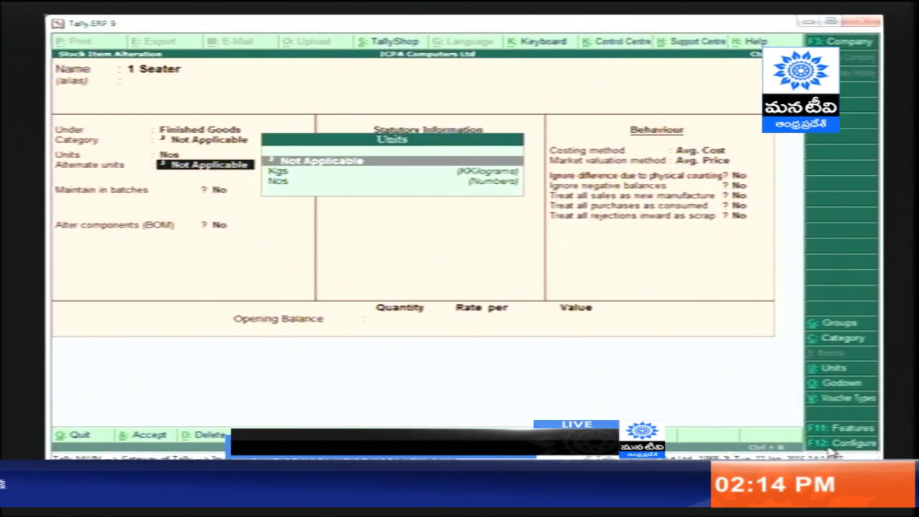
key(Return)
key(Return)
key(Return)
key(Return)
key(Return)
key(Return)
key(Return)
key(Return)
key(Return)
key(Return)
key(Return)
key(Return)
key(Return)
key(Return)
key(Return)
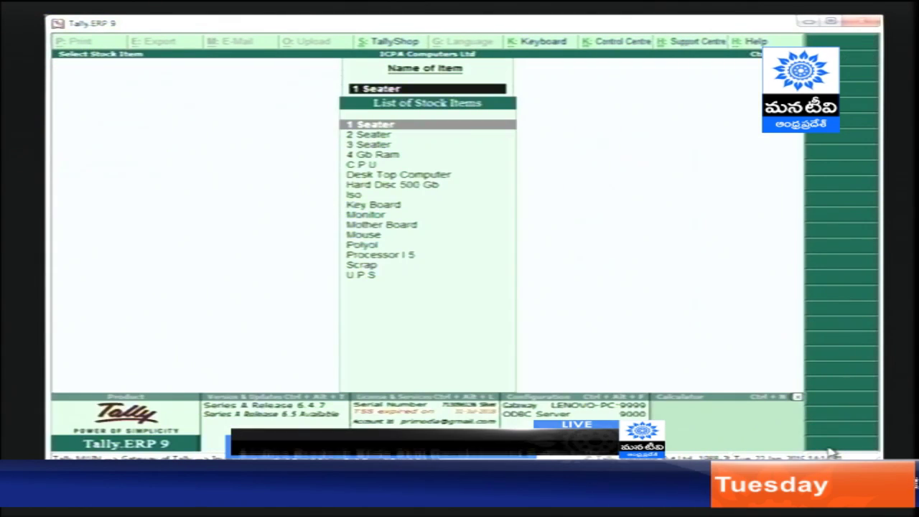
- Open the 2 Seater stock item and set component list details (Bill of Materials) to Yes in its configuration
key(Down)
key(Return)
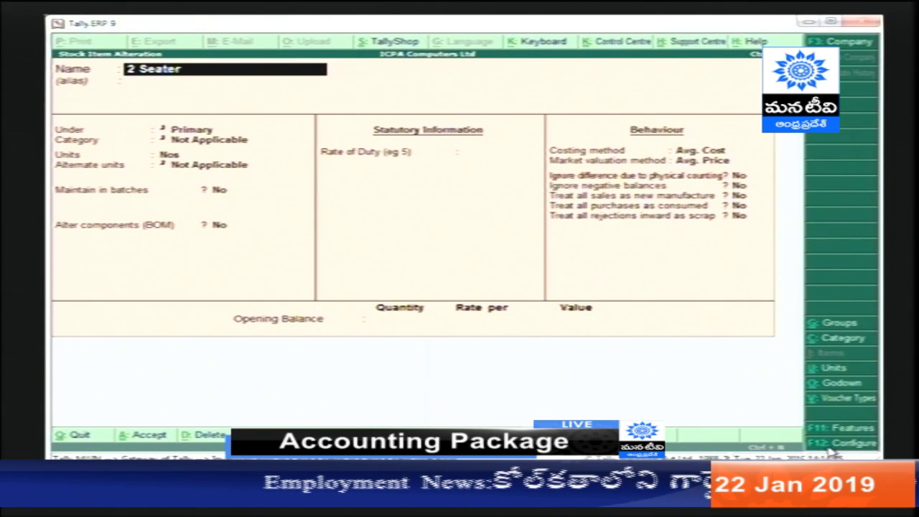
key(F12)
key(Return)
key(Return)
key(Return)
key(Return)
key(Return)
key(Return)
key(Return)
key(Return)
key(Return)
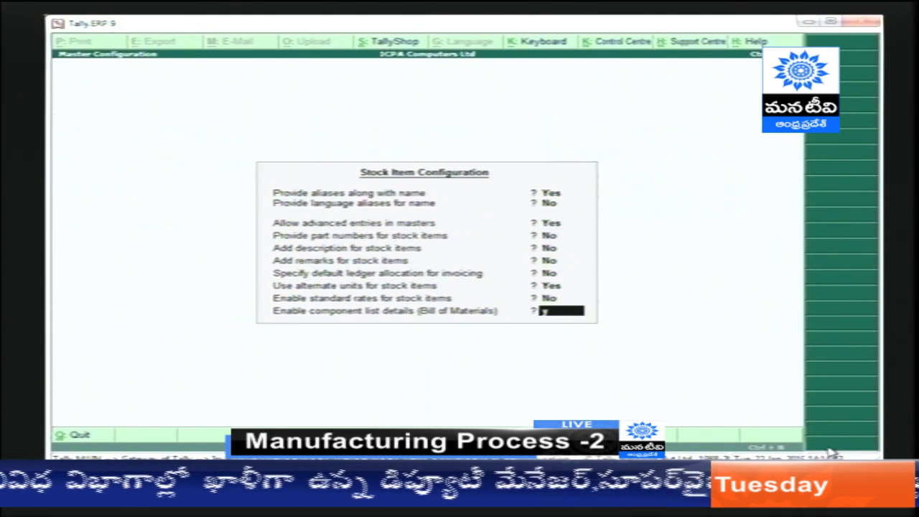
text(y)
key(Return)
- Save the 2 Seater item with Alter components (BOM) at No and its existing group, units and behaviour settings
key(Return)
key(Return)
key(Return)
key(Return)
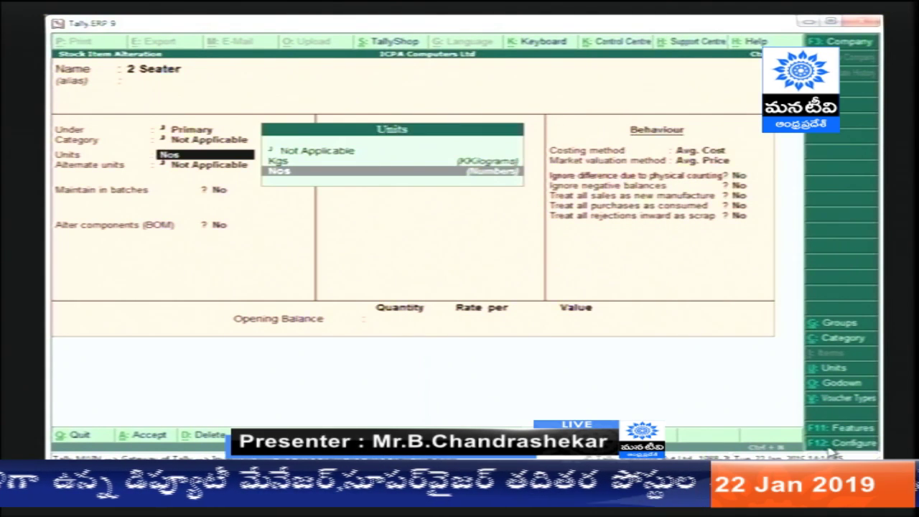
key(Return)
key(Return)
key(Return)
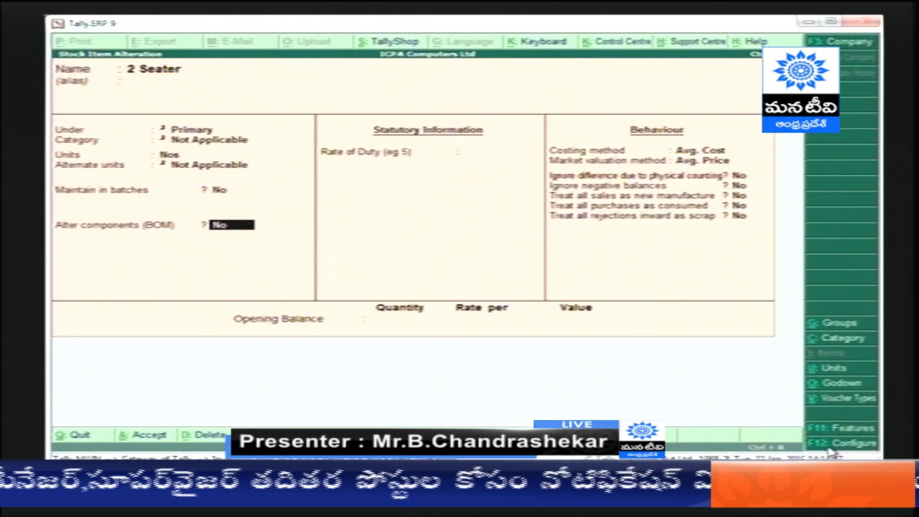
key(Return)
key(Return)
key(Return)
key(Return)
key(Return)
key(Return)
key(Return)
key(Return)
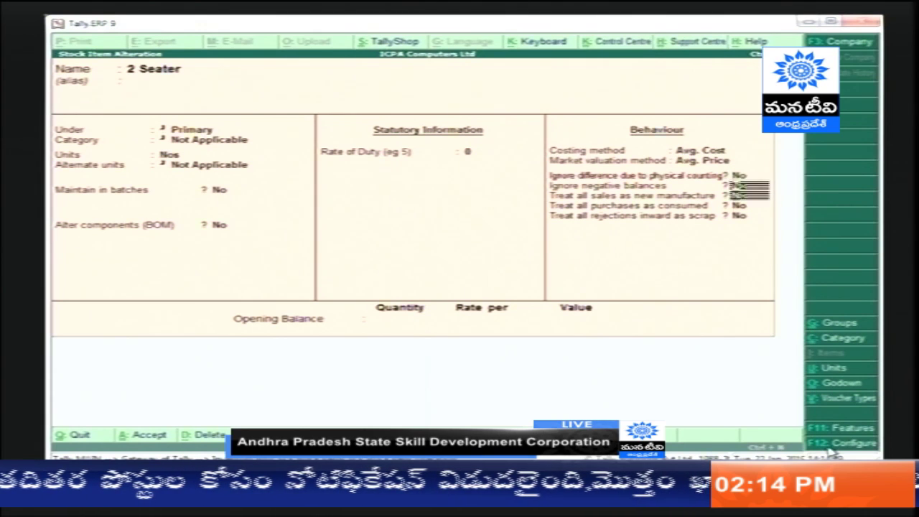
key(Return)
key(Return)
key(Return)
key(y)
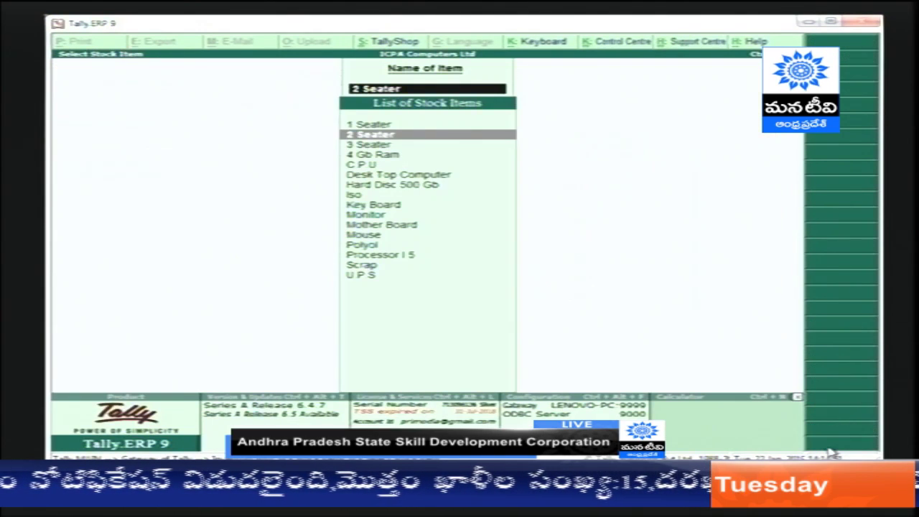
- Open the 3 Seater stock item and accept its configuration with component list details (Bill of Materials) kept at Yes
key(Down)
key(Return)
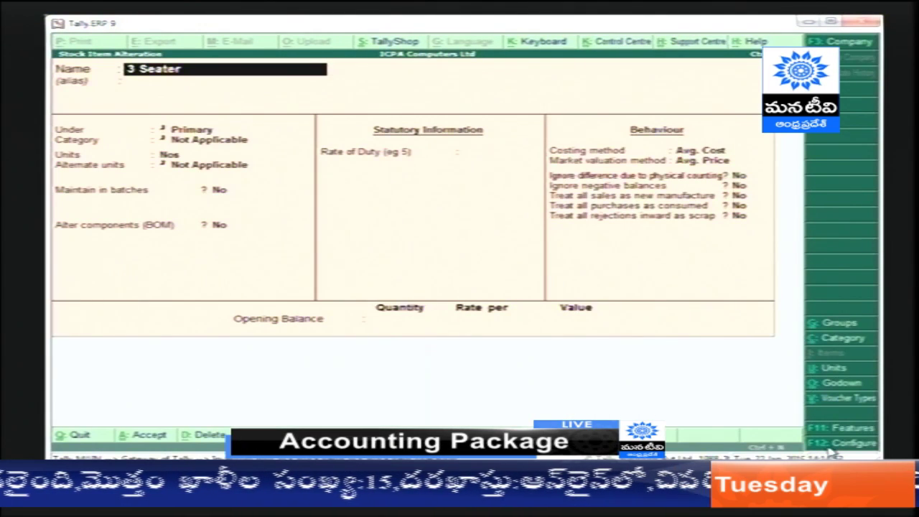
key(F12)
key(Return)
key(Return)
key(Return)
key(Return)
key(Return)
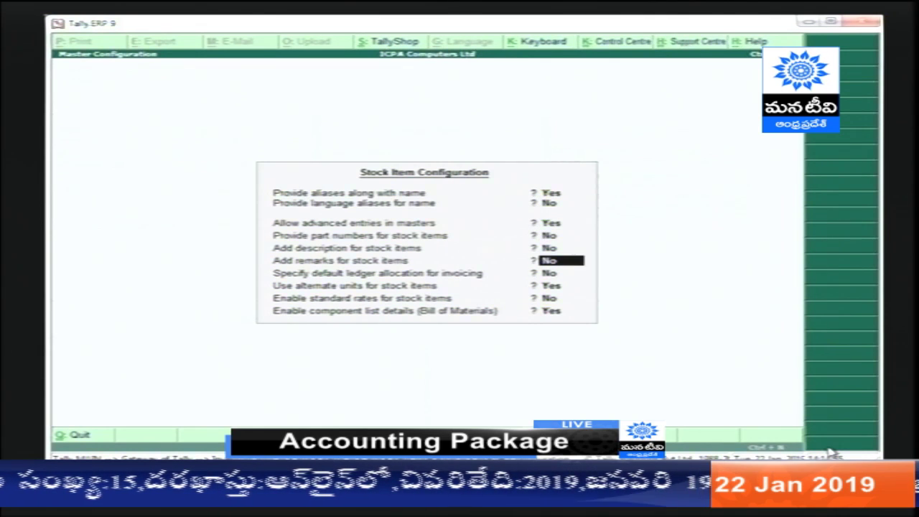
key(Return)
key(Return)
key(Return)
key(Return)
key(Return)
- Save the 3 Seater item with its existing details and leave the stock item alteration list
key(Return)
key(Return)
key(Return)
key(Return)
key(Return)
key(Return)
key(Return)
key(Return)
key(Return)
key(Return)
key(Return)
key(Return)
key(Return)
key(Return)
key(Return)
key(Return)
key(Return)
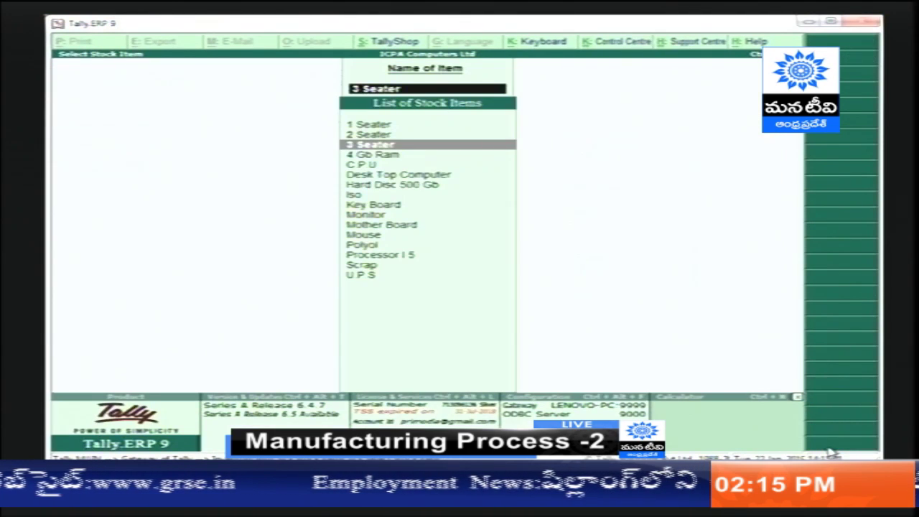
key(Escape)
key(Escape)
- Switch to the Excel worksheet and select the 1-seat conversion line in cell A11 to read its Polyol and Iso requirements
key(alt+Tab)
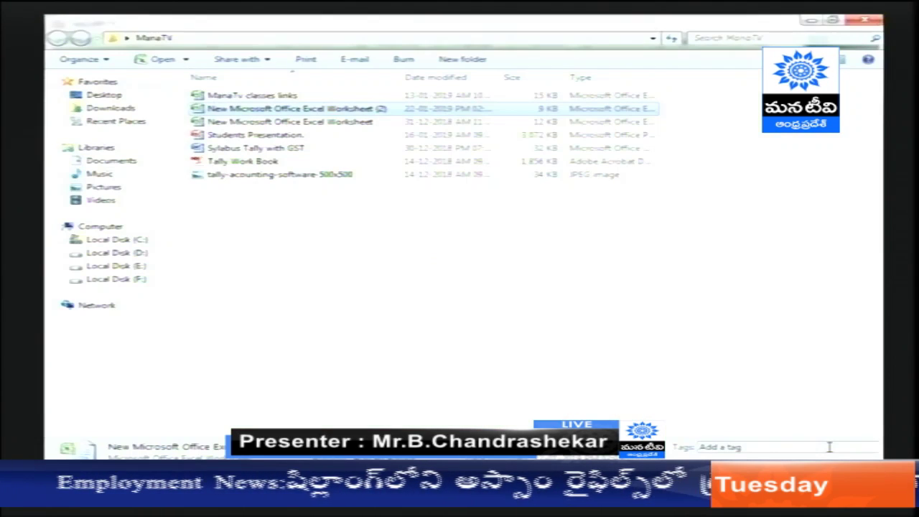
key(alt+Tab)
key(alt+Tab)
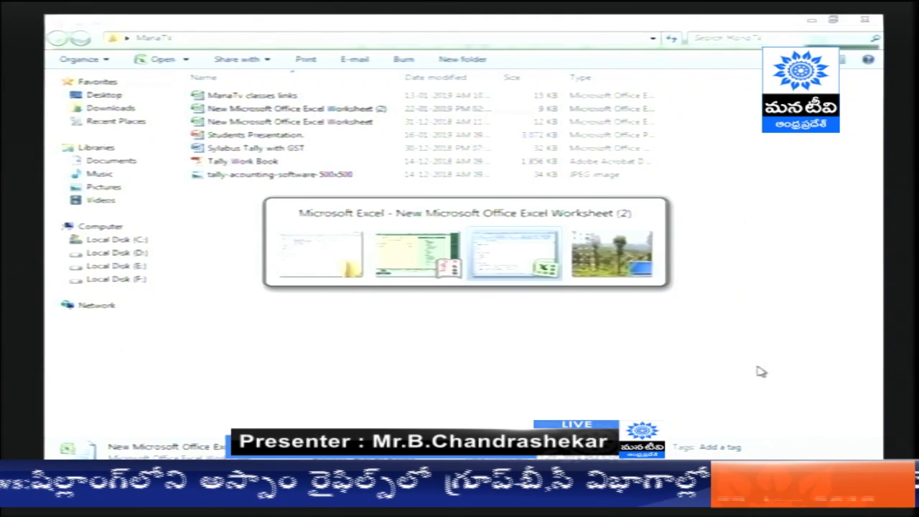
scroll(646, 366, down, 2)
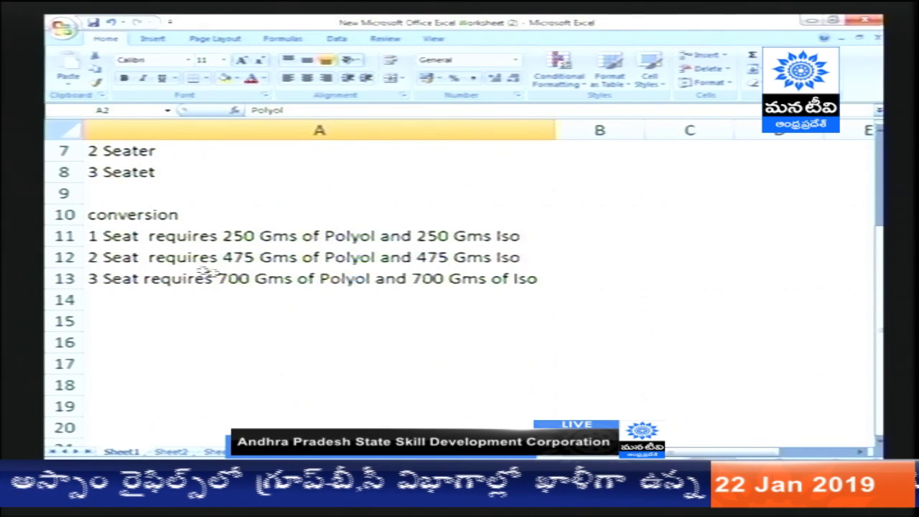
click(127, 234)
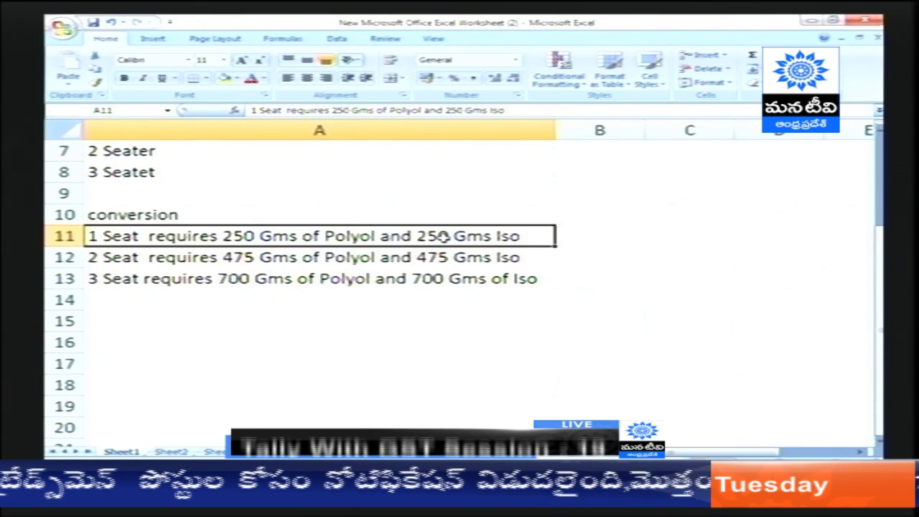
- Switch to Tally.ERP 9 and open the list of stock items for alteration
key(alt+Tab)
key(alt+Tab)
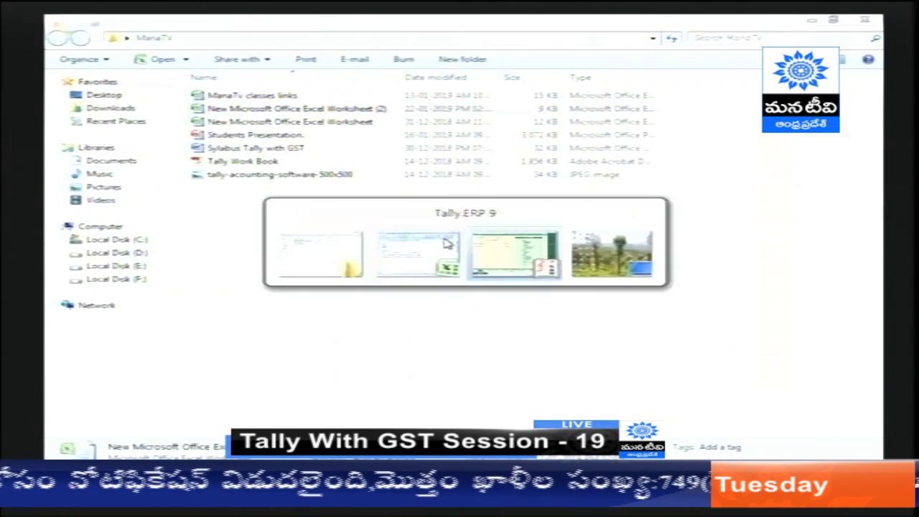
key(Return)
key(Down)
key(Down)
key(Return)
key(Down)
key(Down)
key(Return)
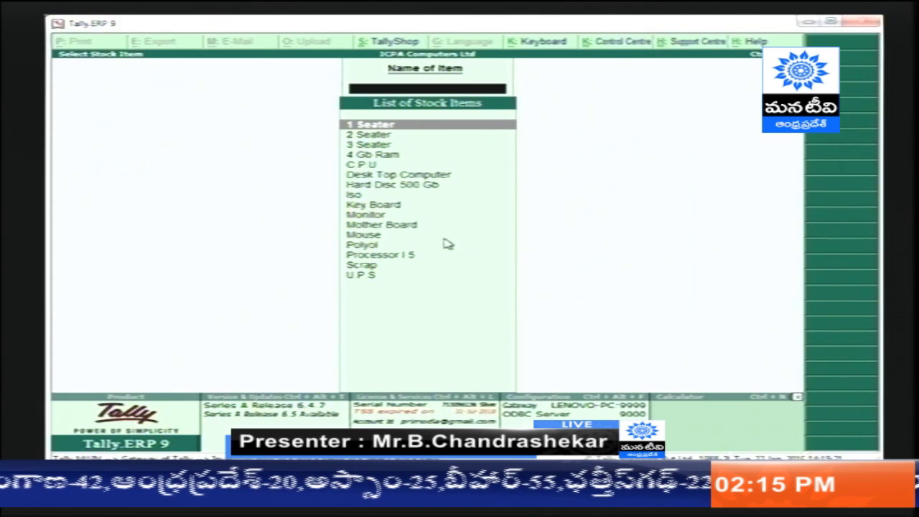
- Open the 1 Seater stock item, keeping Finished Goods as its group, Nos as units and alternate units Not Applicable
key(Return)
key(Return)
key(Return)
key(Return)
key(Return)
key(Return)
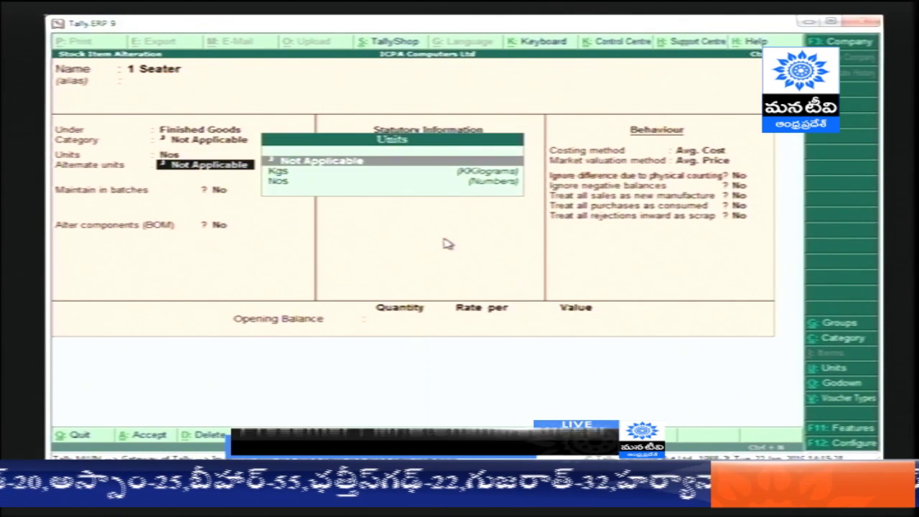
key(Return)
key(Return)
- Accept the 1 Seater item's stock item configuration with component list details (Bill of Materials) kept at Yes
key(F12)
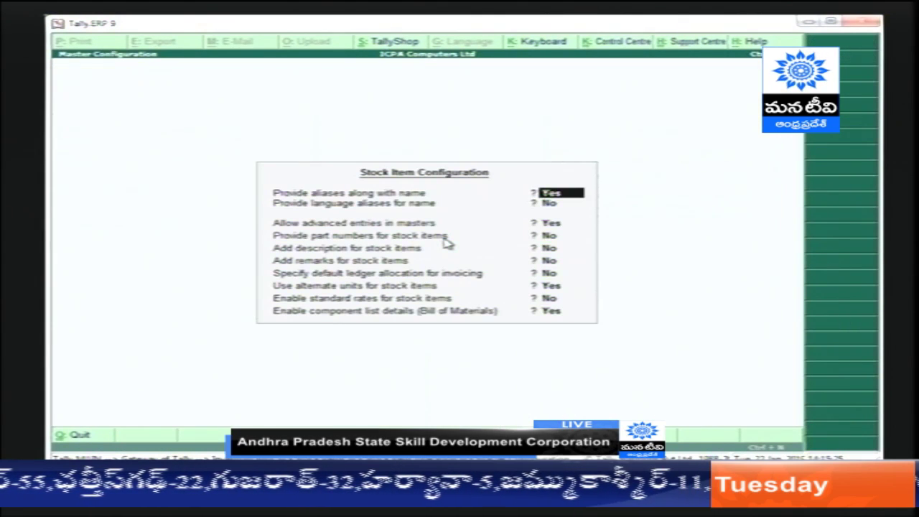
key(Return)
key(Return)
key(Return)
key(Return)
key(Return)
key(Return)
key(Return)
key(Return)
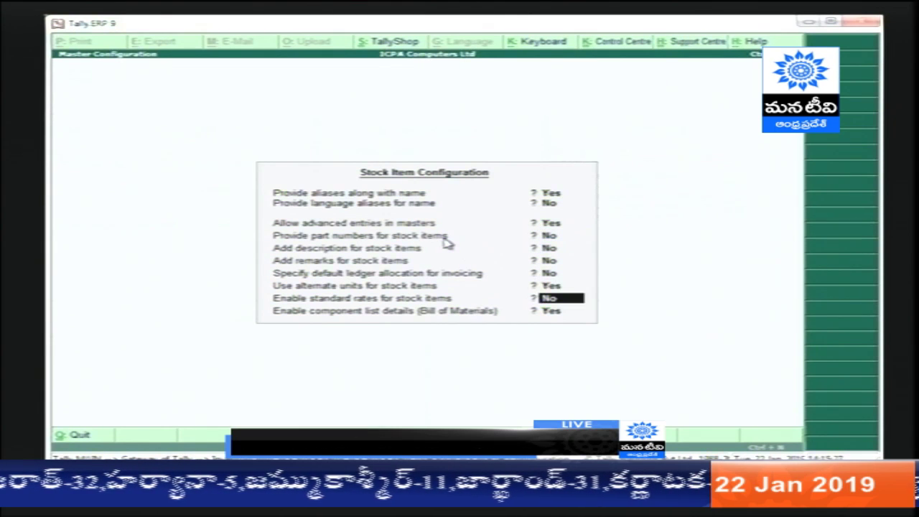
key(Return)
key(Return)
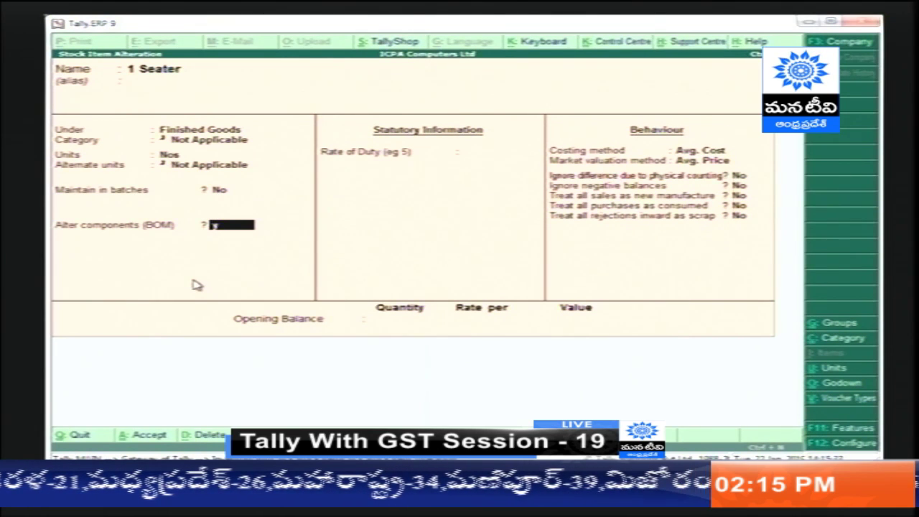
- Enable Alter components (BOM) for 1 Seater and create a BOM named 1 Seatet with unit of manufacture 1 Nos
key(Return)
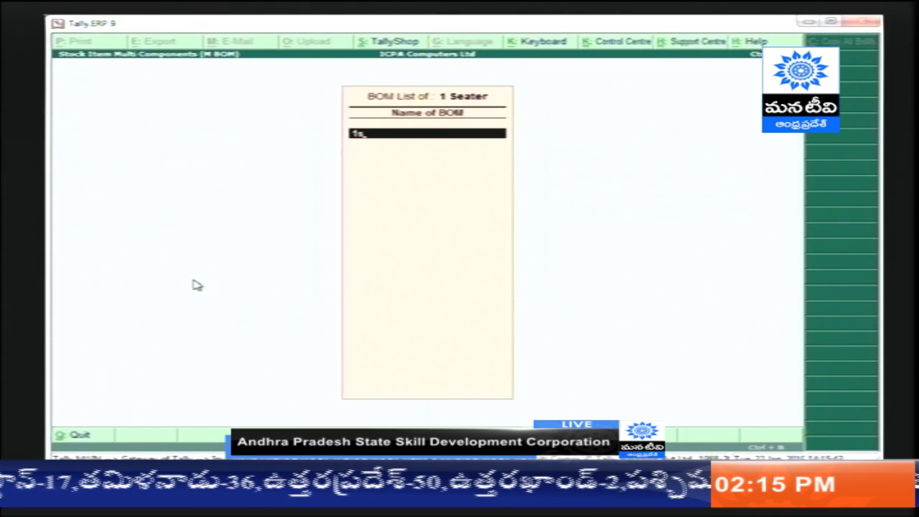
text(t)
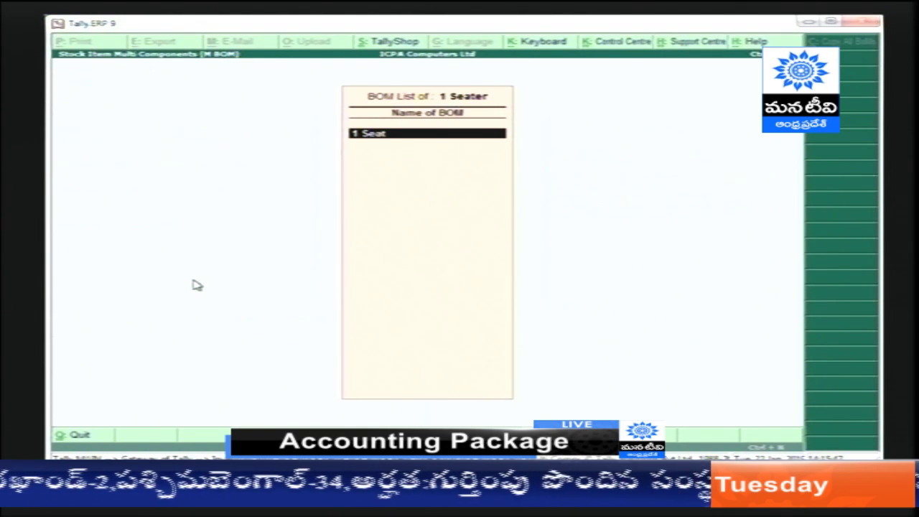
text(er)
key(Return)
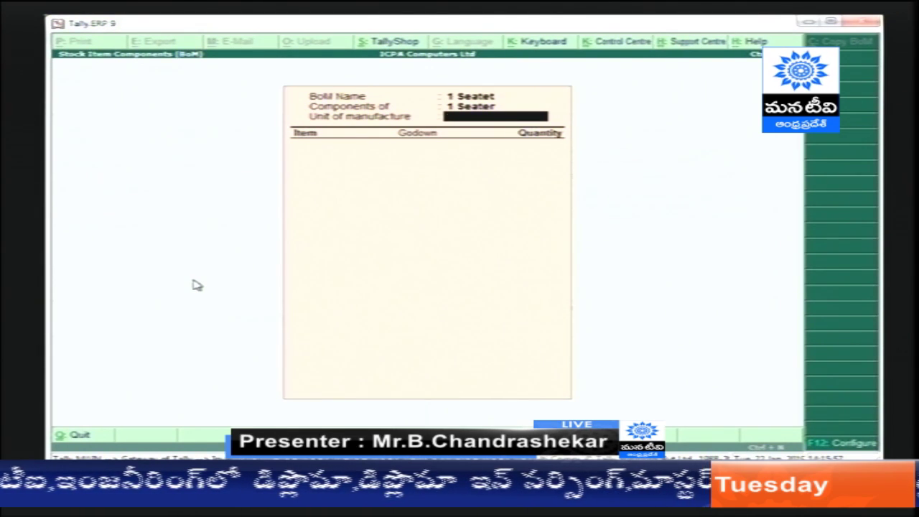
key(Return)
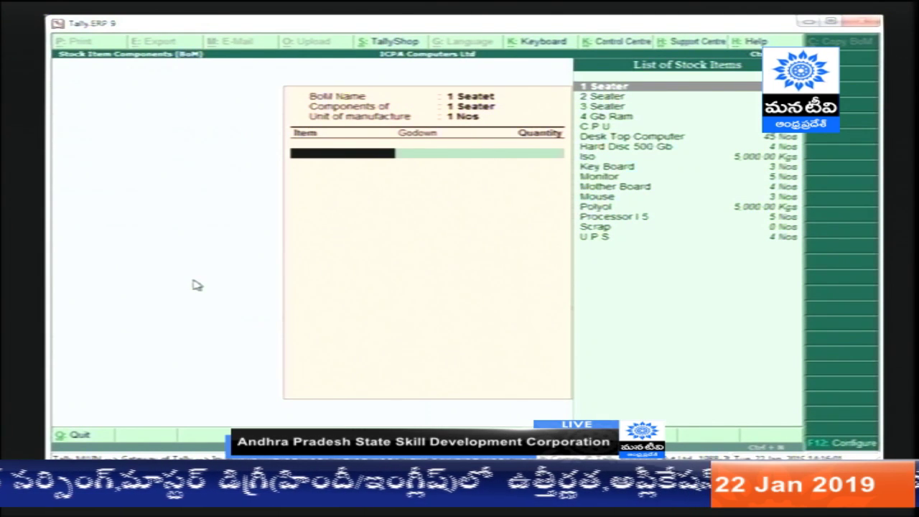
- Add Iso as the first component of the 1 Seatet BOM, from Main Location with quantity 0.25 Kgs
key(Down)
key(Down)
key(Down)
key(Down)
key(Down)
key(Down)
key(Down)
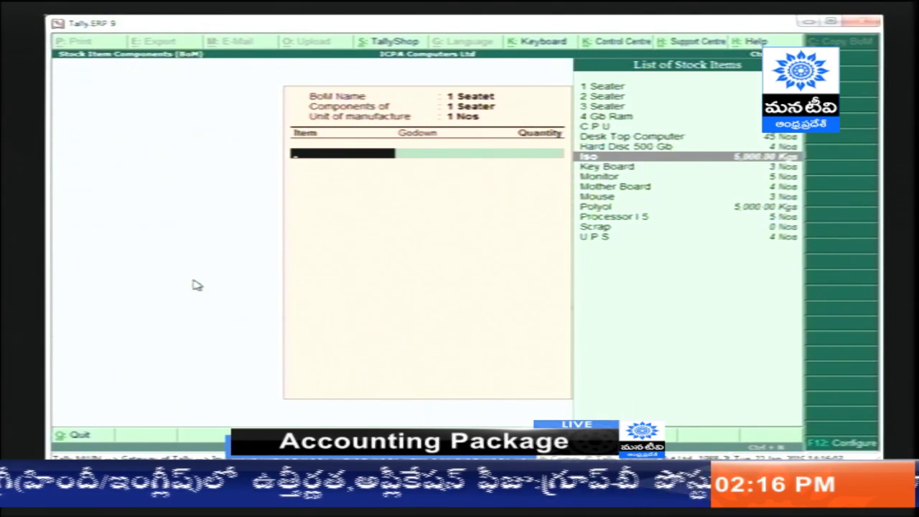
key(Return)
key(Return)
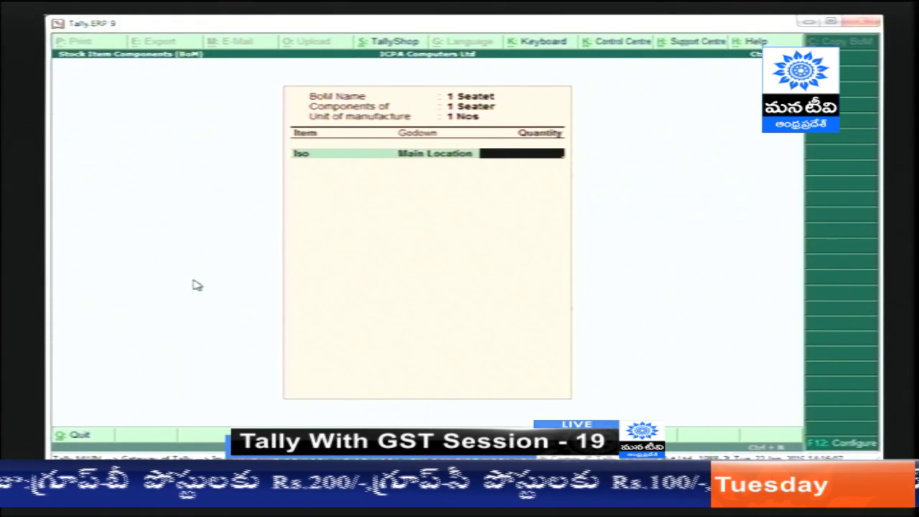
key(BackSpace)
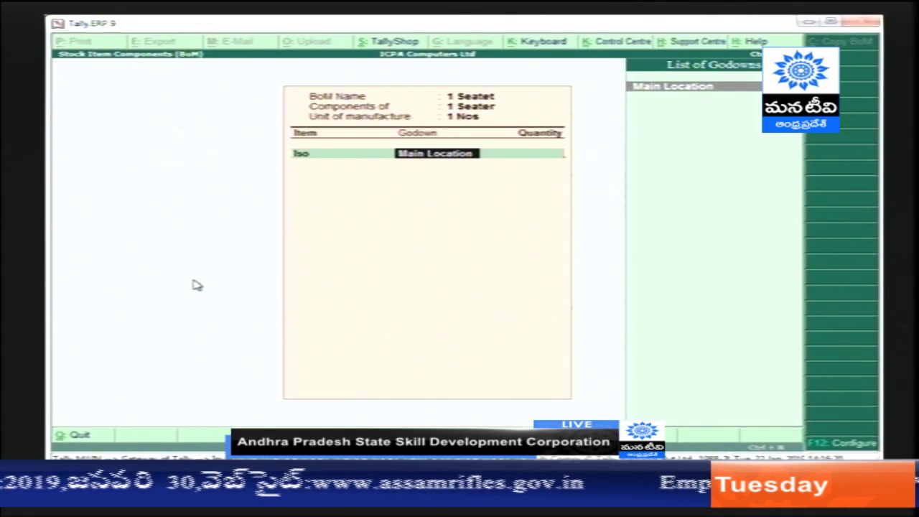
key(Return)
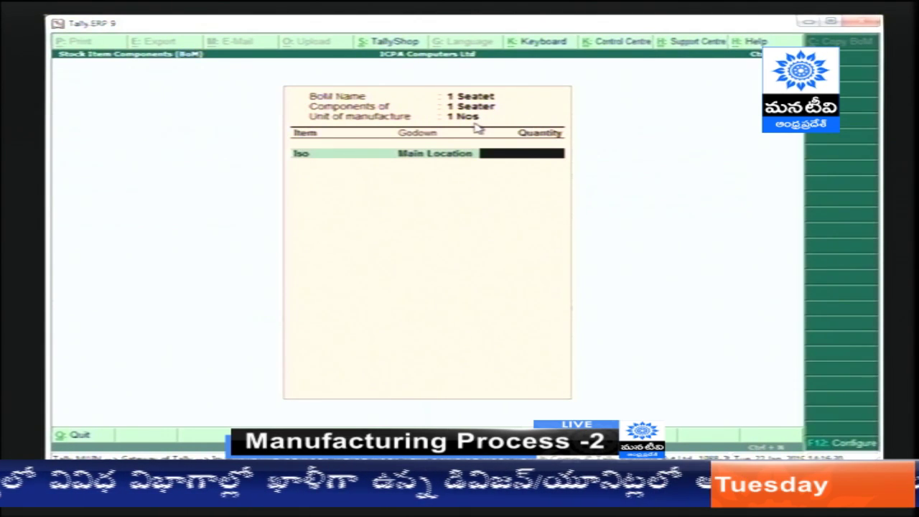
text(0.25)
key(Return)
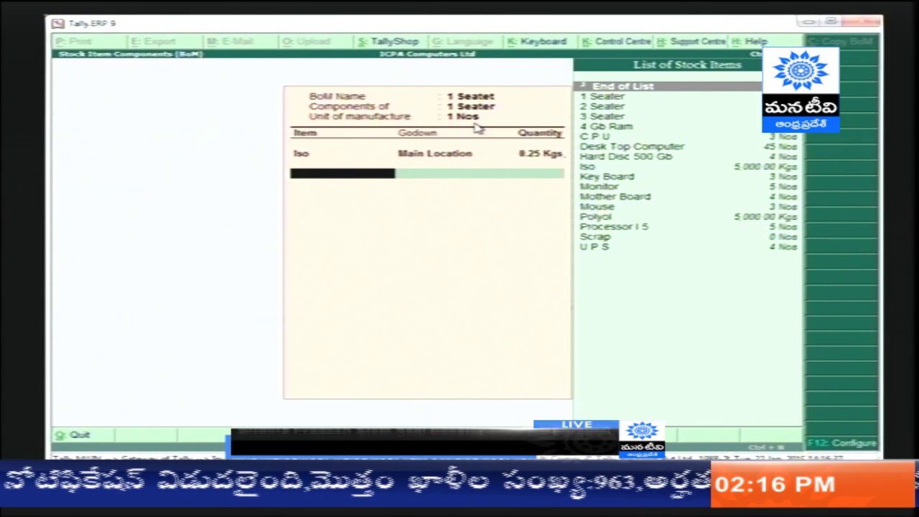
- Add Polyol from Main Location with quantity 0.25 Kgs and finish the 1 Seatet BOM's component list
text(Pol)
key(Return)
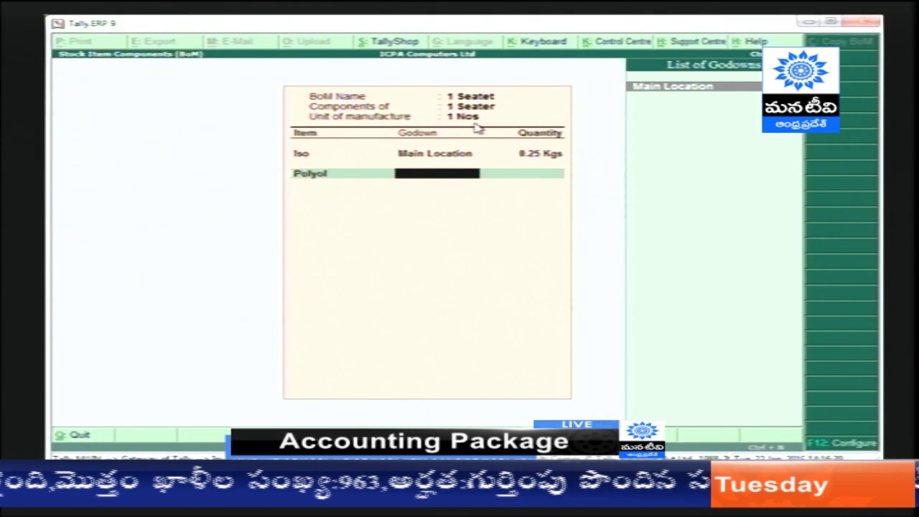
key(Return)
text(0.25)
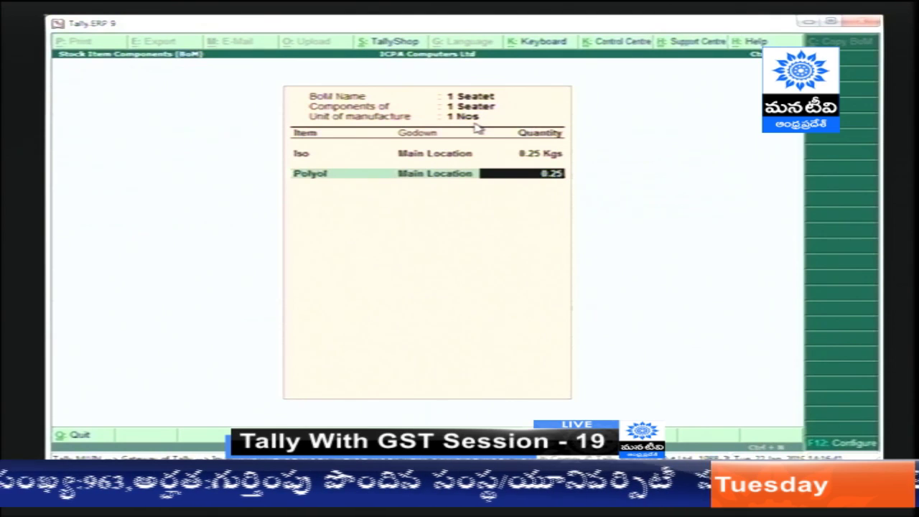
key(Return)
key(Return)
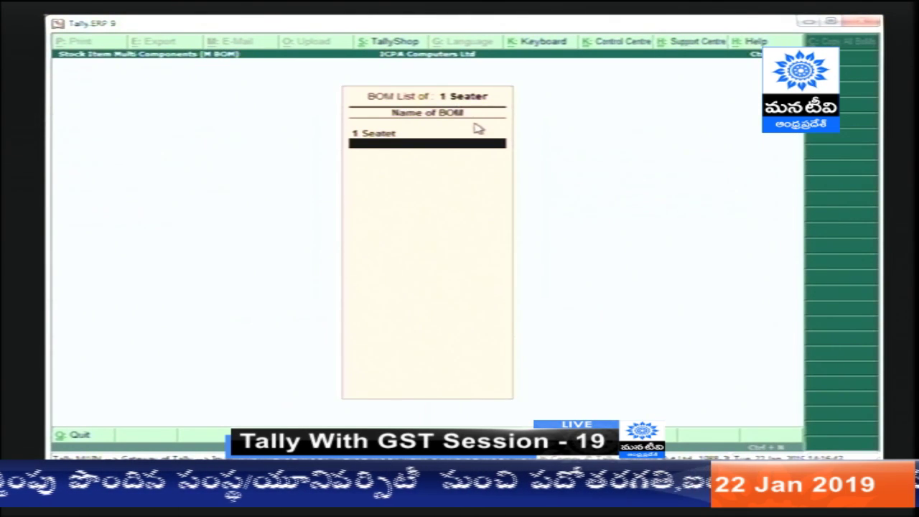
- Create a second BOM named 2 Seater for the 1 Seater item, with unit of manufacture 1 Nos
text(2set)
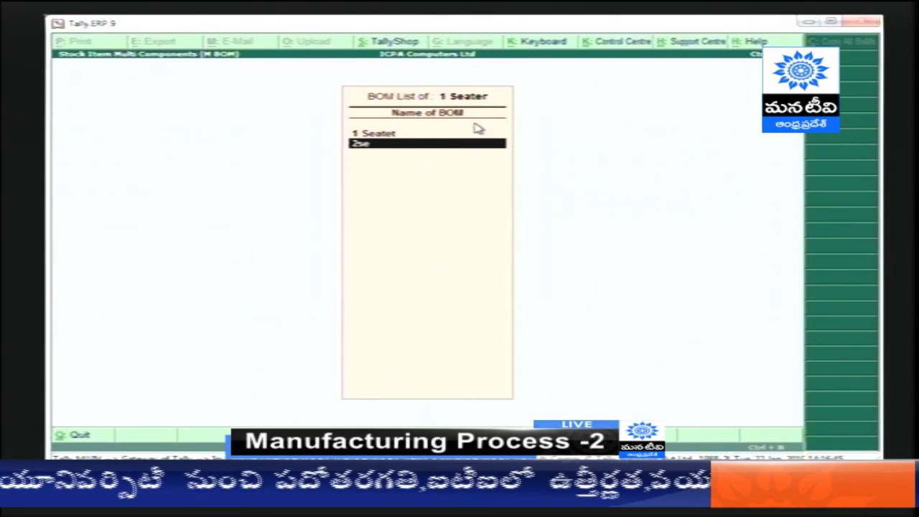
key(BackSpace)
key(BackSpace)
key(BackSpace)
text(Seat)
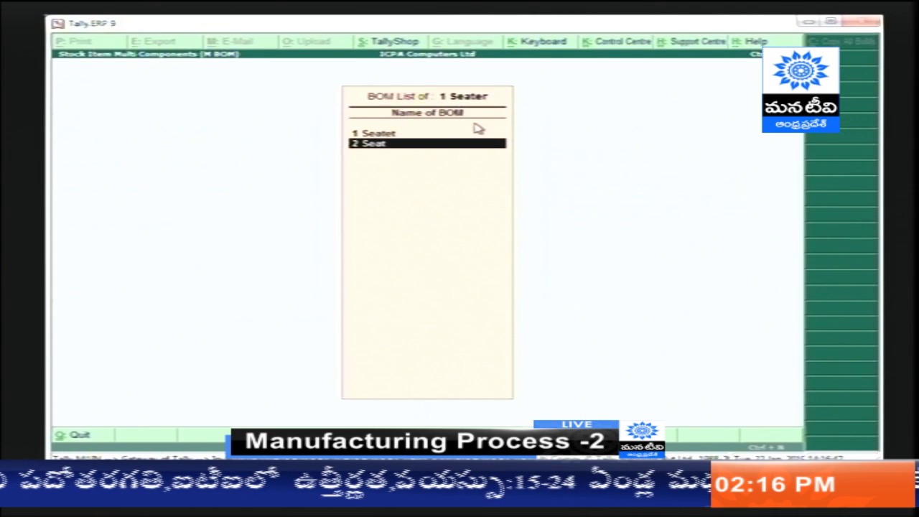
text(er)
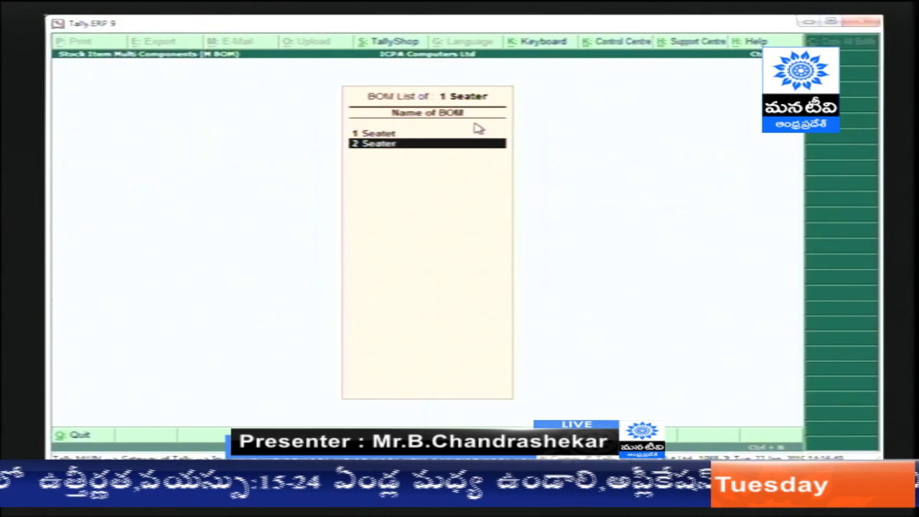
key(Return)
text(1)
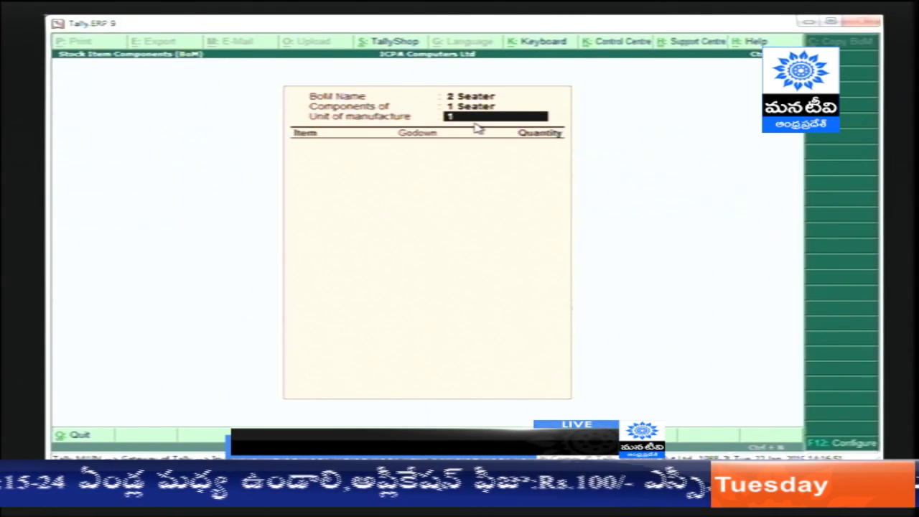
key(Return)
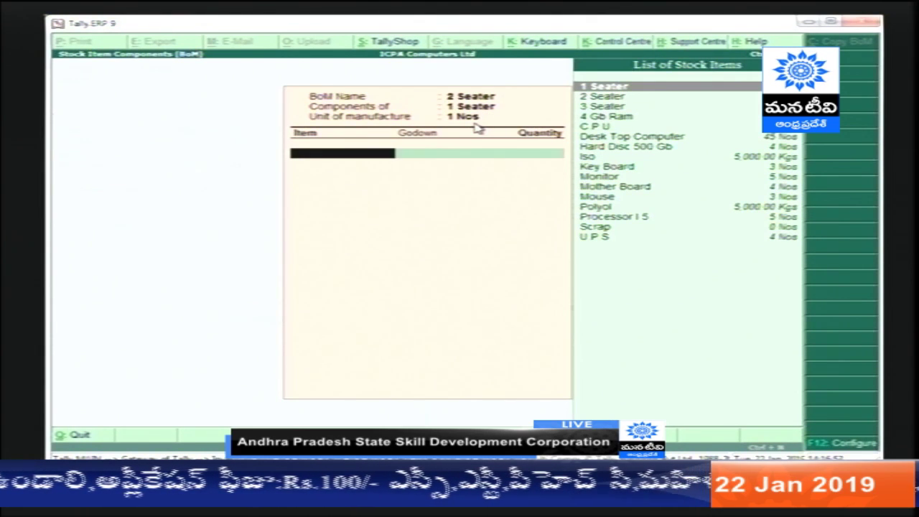
- Choose Iso as the 2 Seater BOM's first component and switch to Excel to read the 2-seat conversion in cell A12
text(ha)
key(Return)
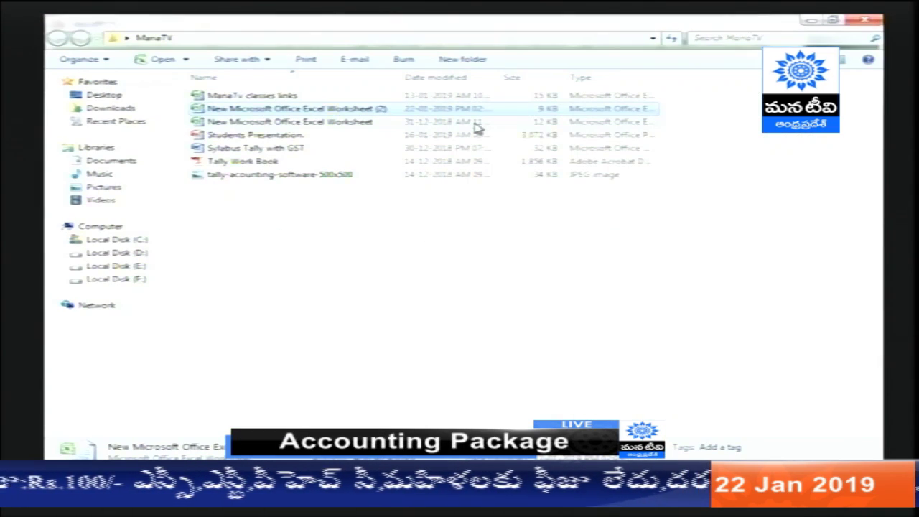
key(alt+Tab)
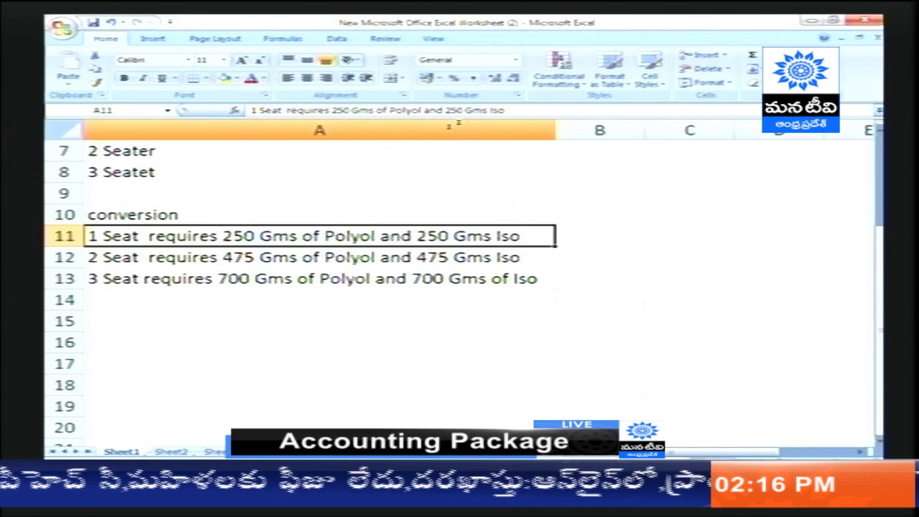
click(375, 253)
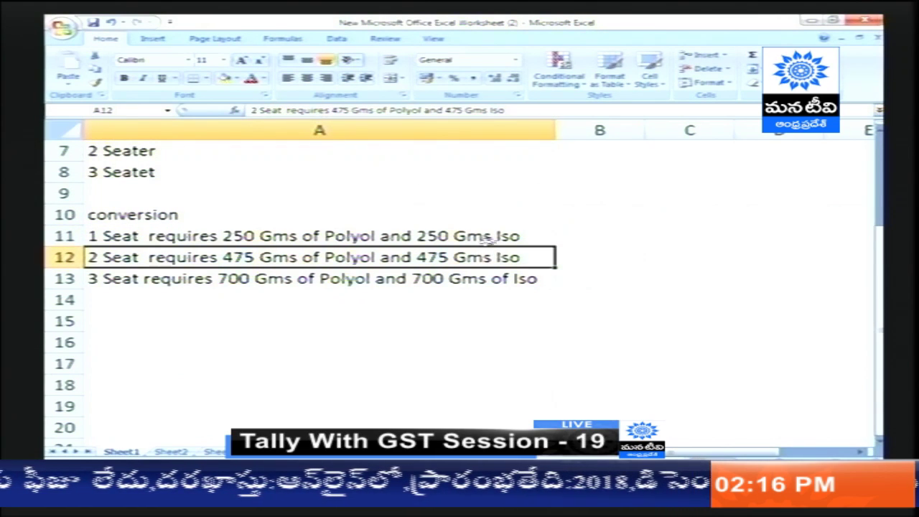
- Return to Tally.ERP 9 and set Iso's godown to Main Location and its quantity to .475 Kgs
key(alt+Tab)
key(alt+Tab)
key(Tab)
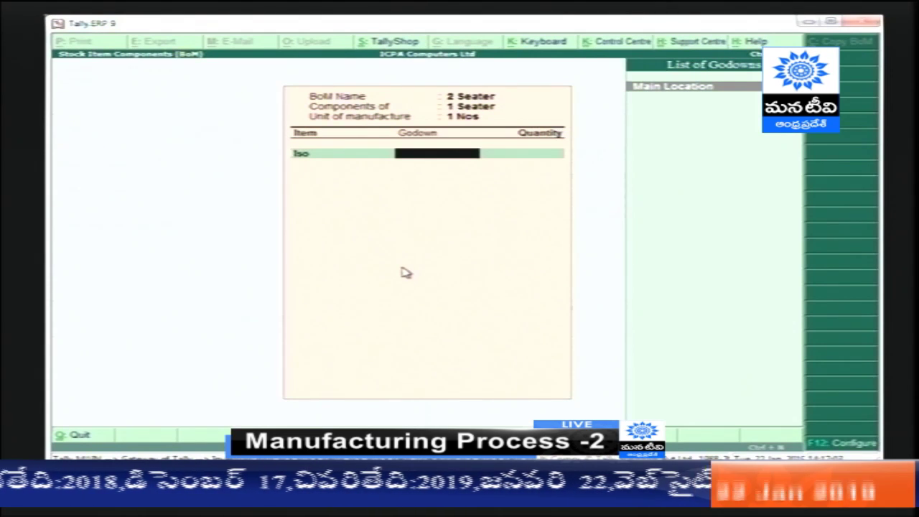
key(Return)
text(8.48)
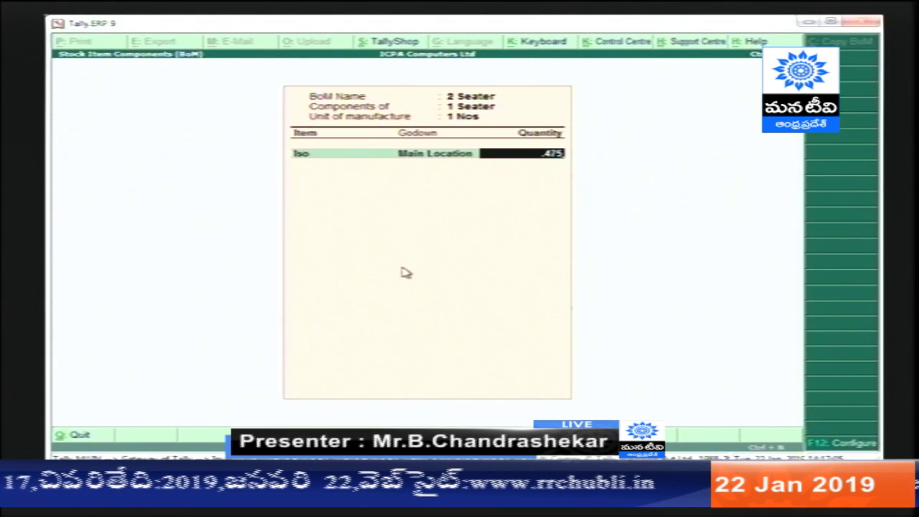
key(Return)
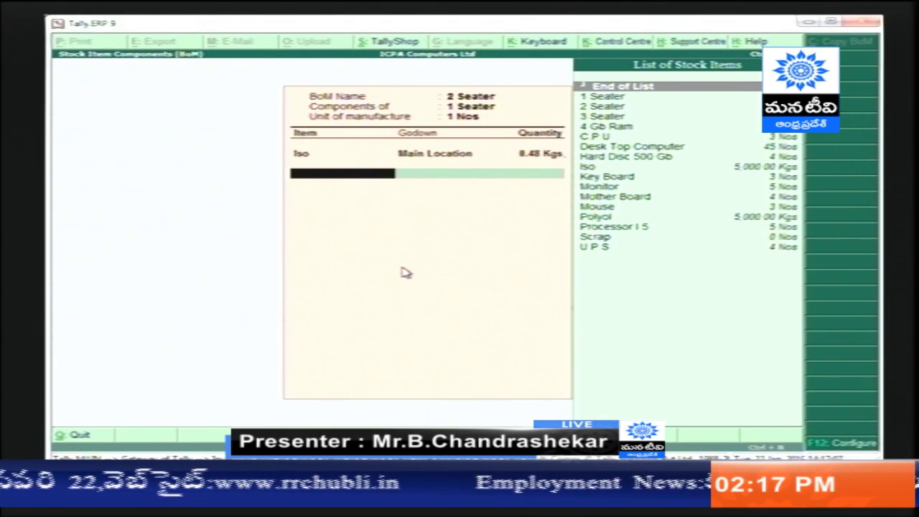
- Add Polyol from Main Location with quantity 0.48 Kgs and finish the 2 Seater BOM's component list
text(Pol)
key(Return)
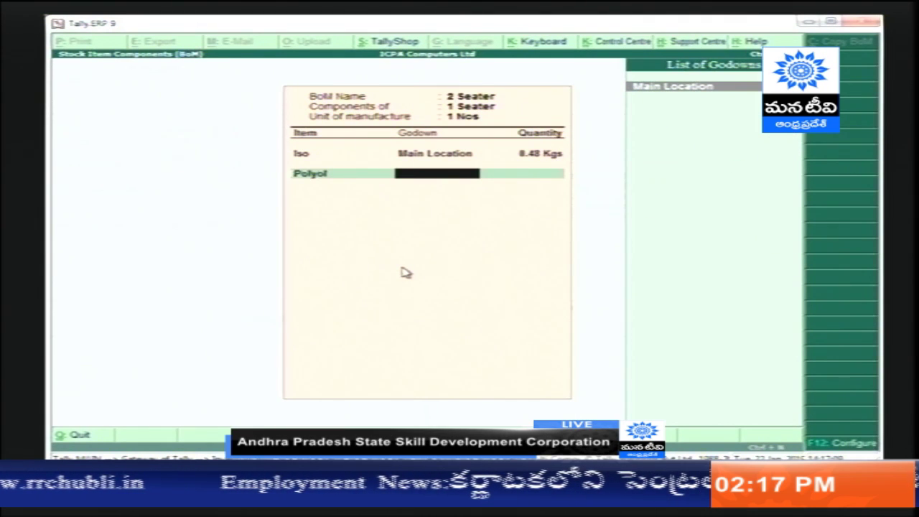
key(Return)
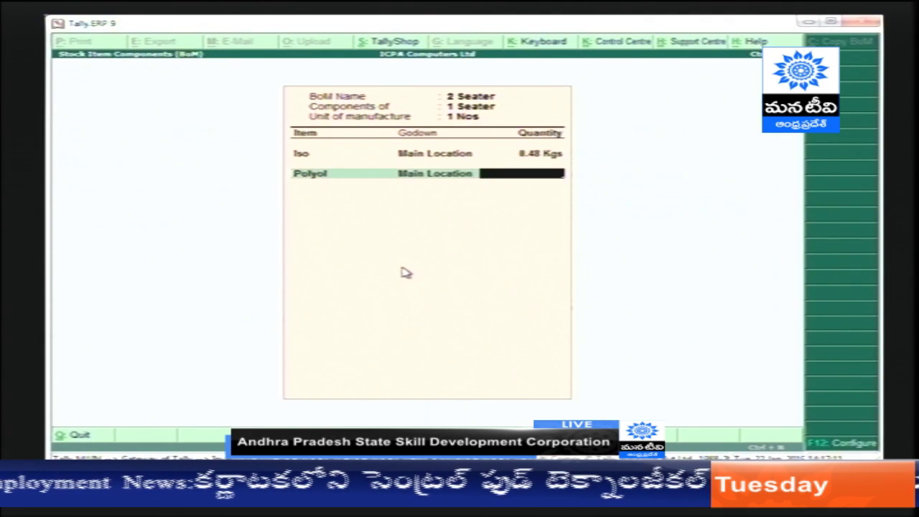
text(0.4)
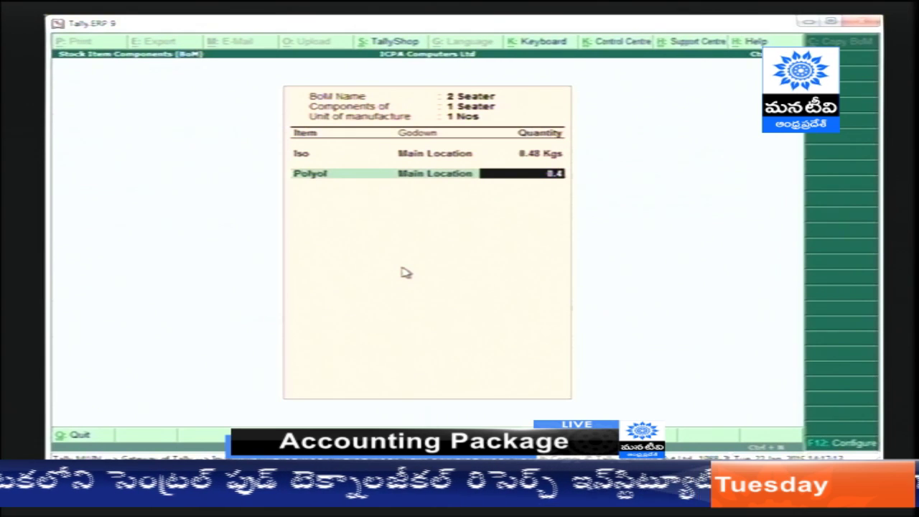
text(8)
key(Return)
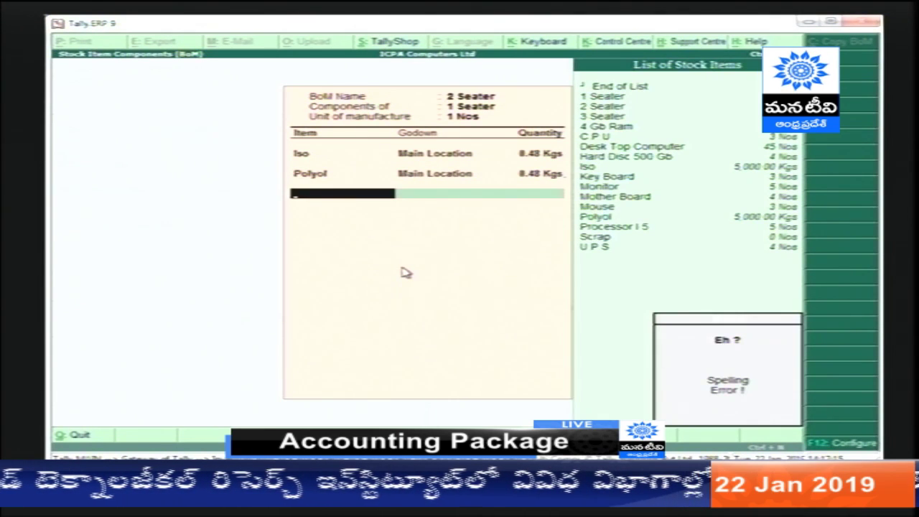
key(Return)
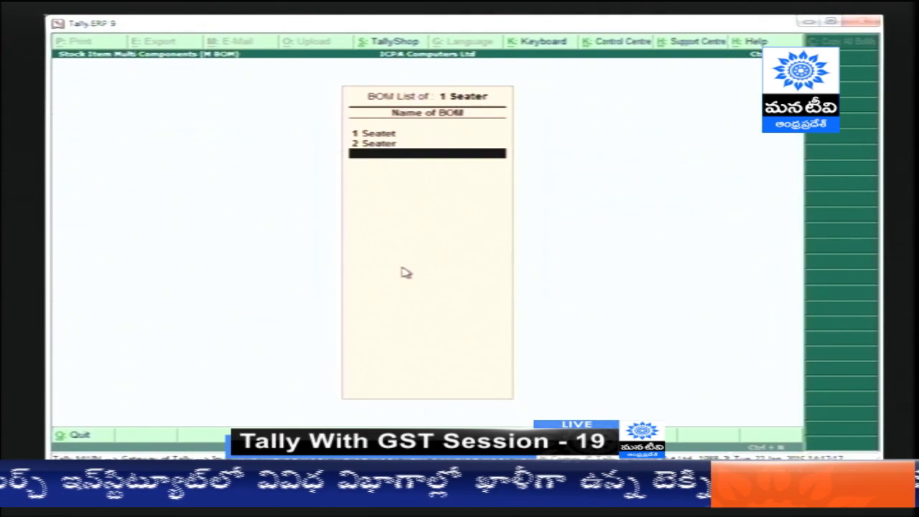
- Create a third BOM named 3 Seater for the 1 Seater item, with unit of manufacture 1 Nos
text(3 Seat)
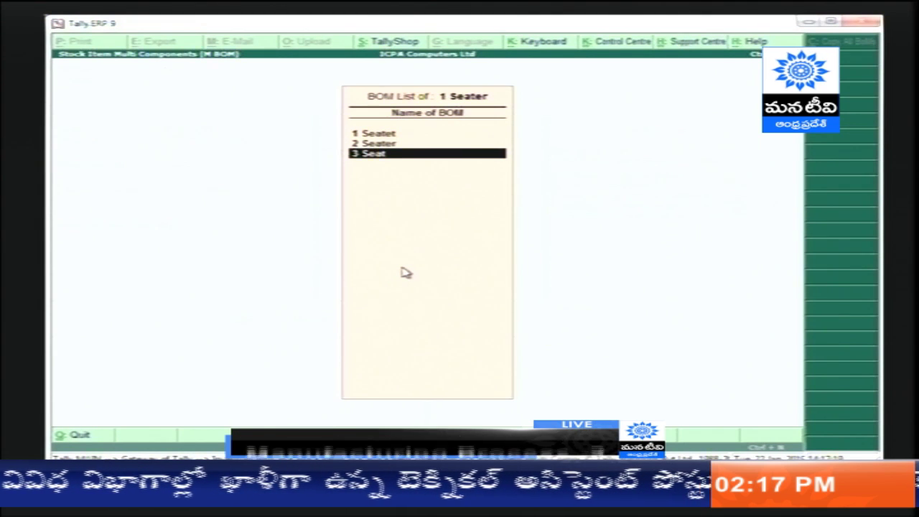
text(er)
key(Return)
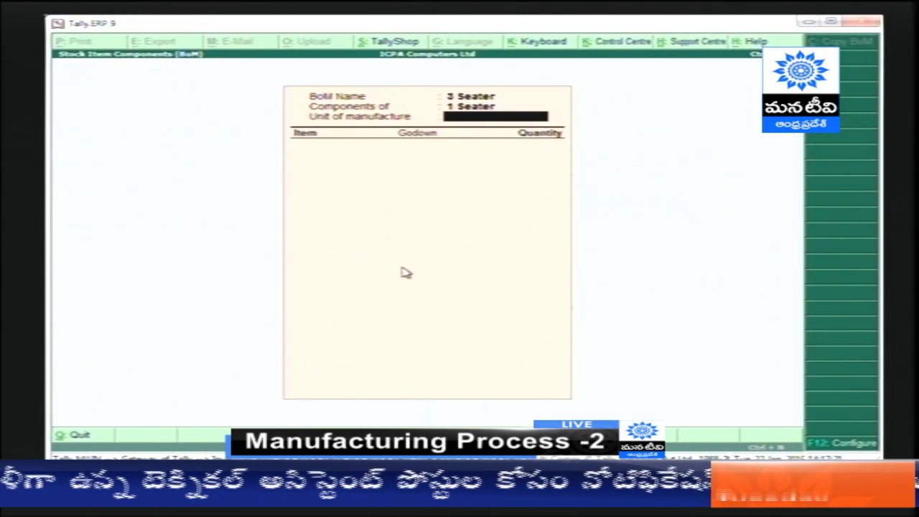
key(Return)
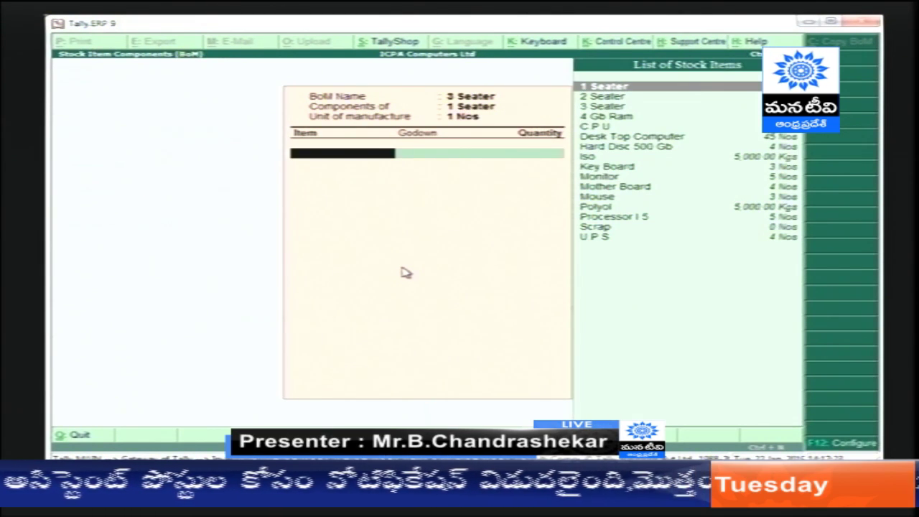
- Add Iso from Main Location as the 3 Seater BOM's first component and switch to Excel to read the 3-seat conversion in cell A13
text(i)
key(Return)
key(Return)
key(alt+Tab)
key(alt+Tab)
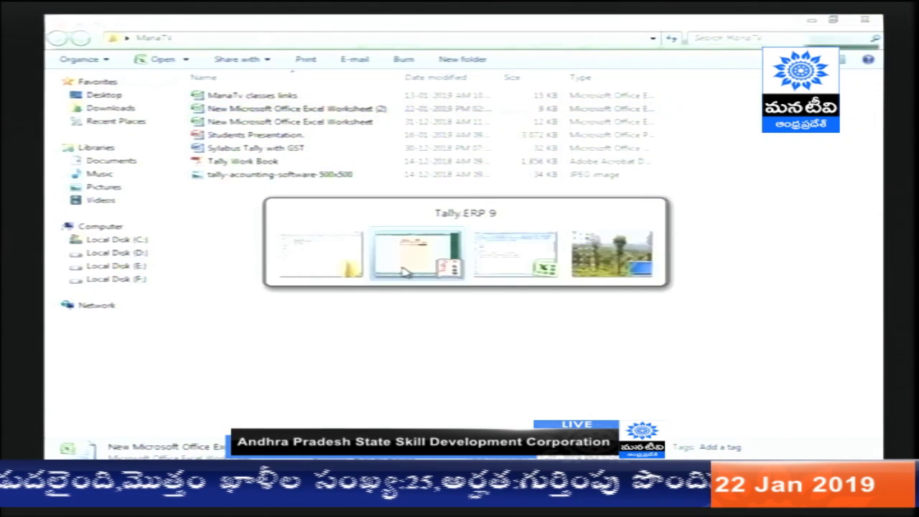
click(391, 278)
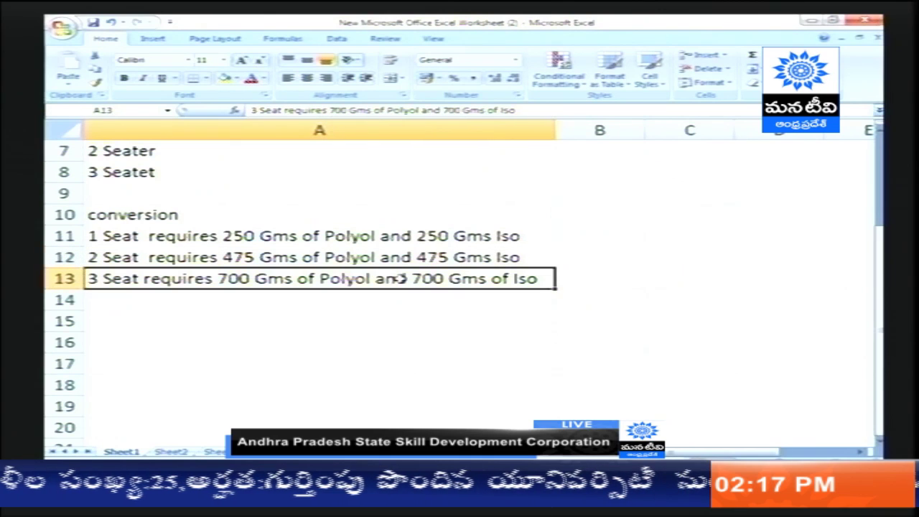
- Return to Tally.ERP 9 and set Iso's quantity in the 3 Seater BOM to 0.70 Kgs
key(alt+Tab)
key(alt+Tab)
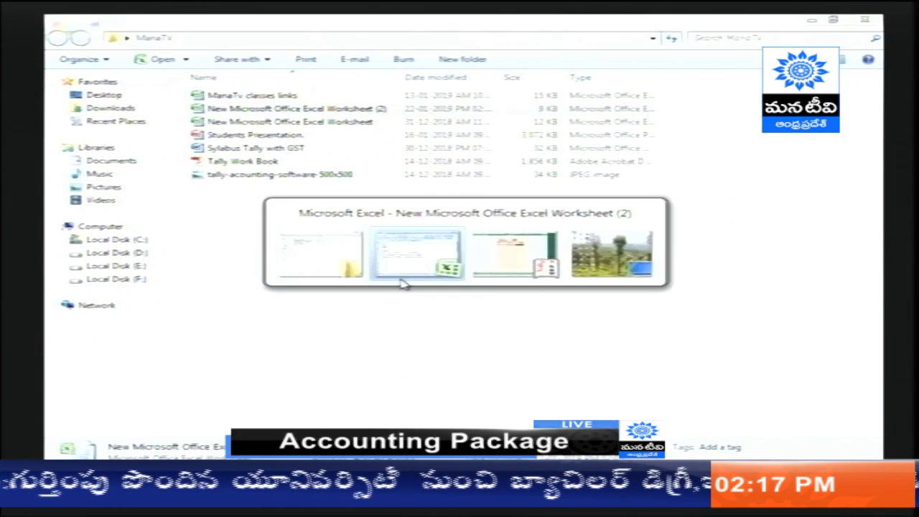
text(0.70)
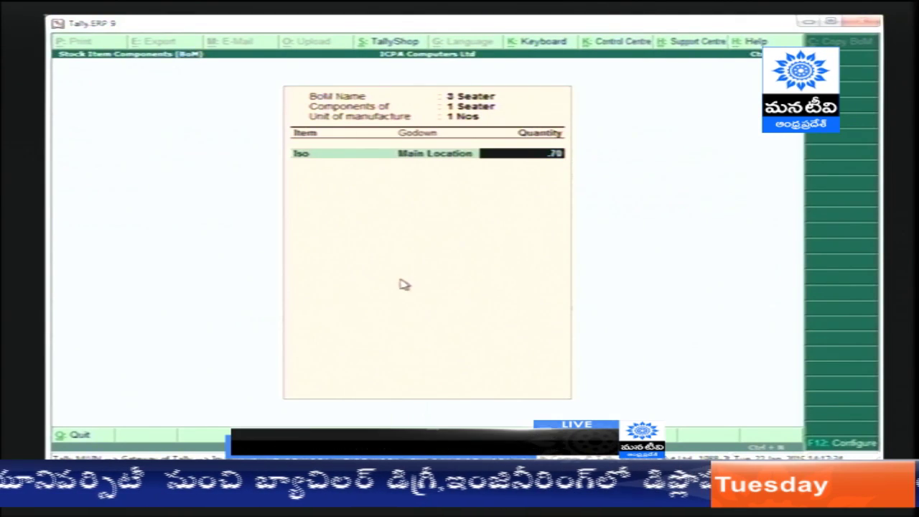
key(Return)
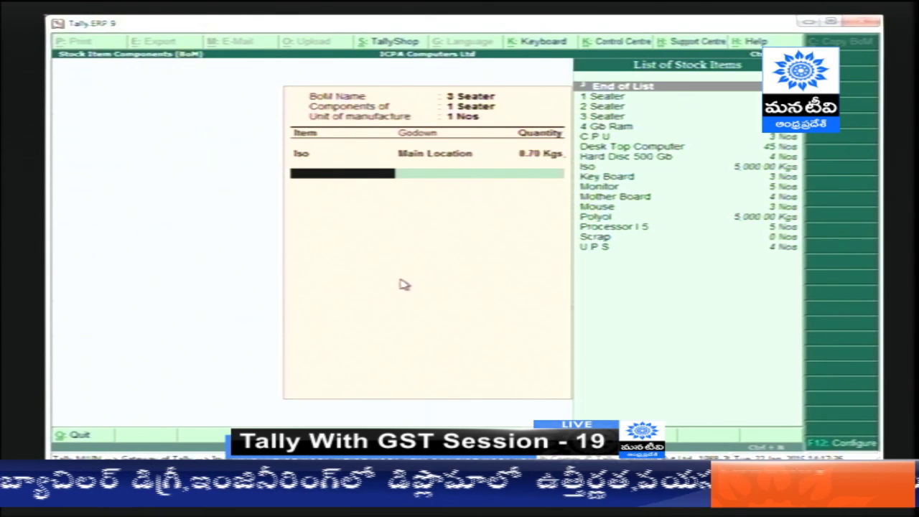
- Add Polyol from Main Location with quantity 0.70 Kgs and finish the 3 Seater BOM's component list
text(Po)
key(Return)
text(M)
key(Return)
text(0.70)
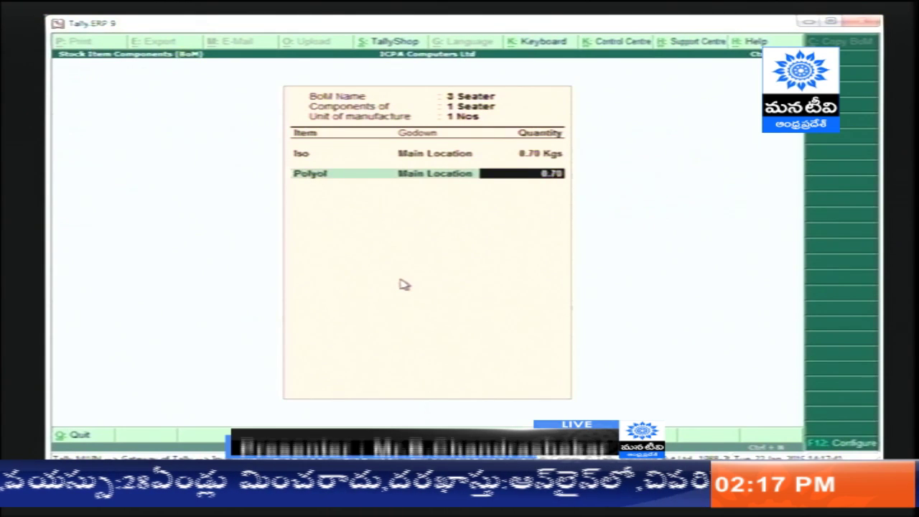
key(Return)
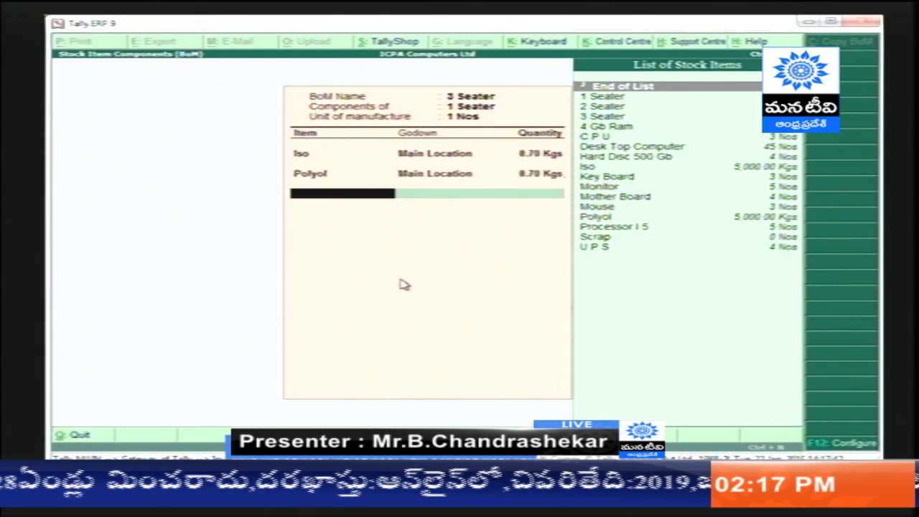
key(Return)
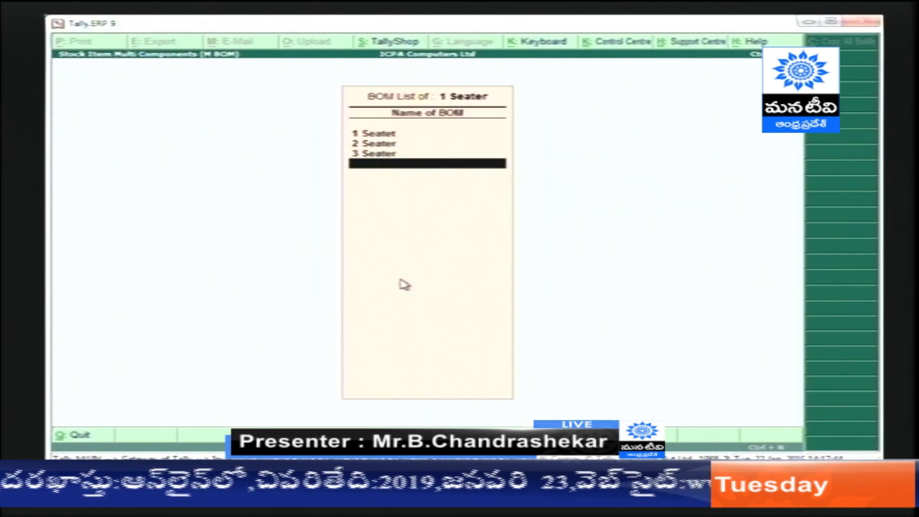
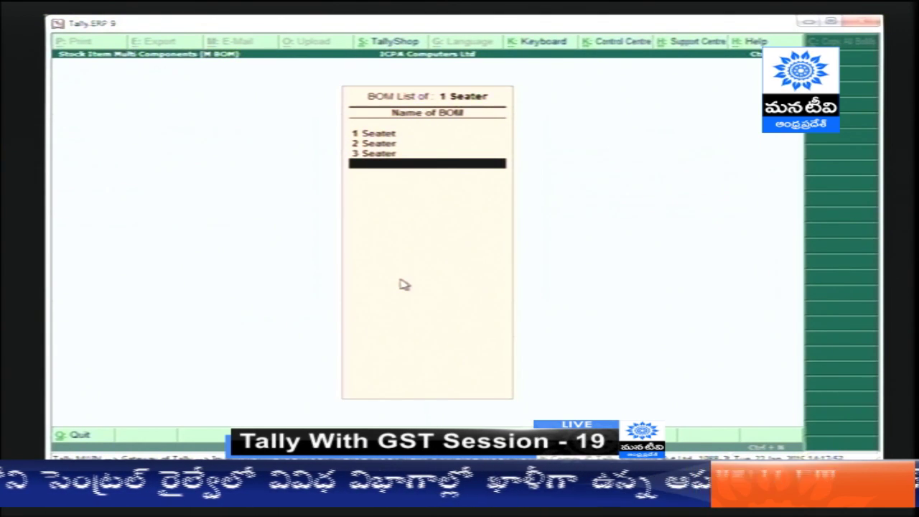
- Close the BOM list, save the altered 1 Seater stock item with its remaining fields as they are, and return to Inventory Info
key(Return)
key(Return)
key(Return)
key(Return)
key(Return)
key(Return)
key(Return)
key(Return)
key(Return)
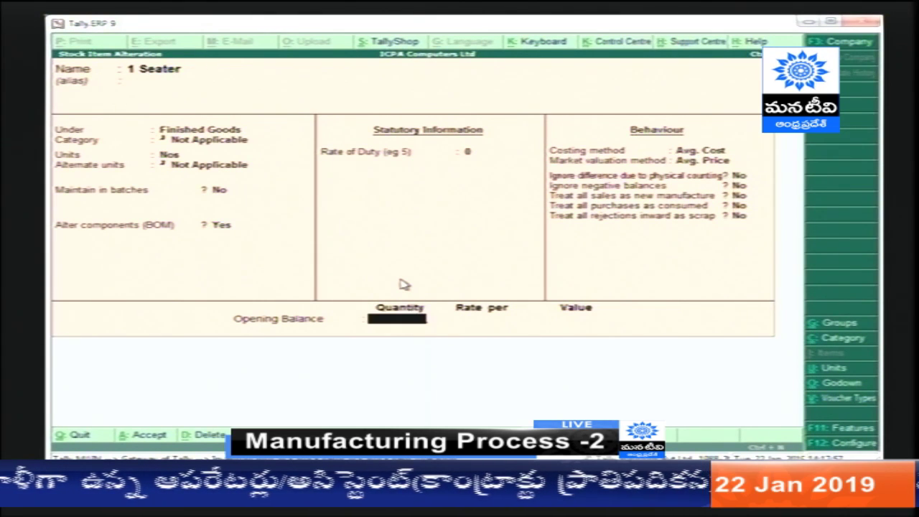
key(Return)
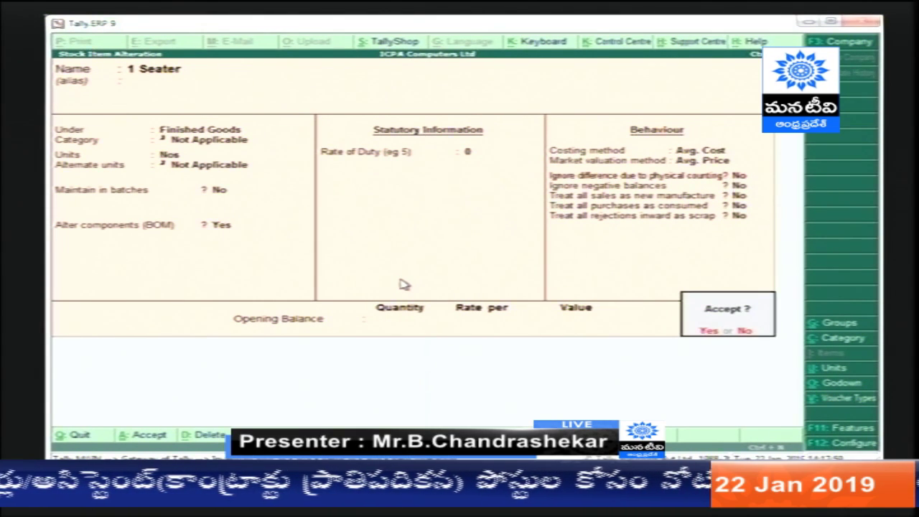
key(Return)
key(Escape)
key(Escape)
key(Escape)
key(Escape)
key(Escape)
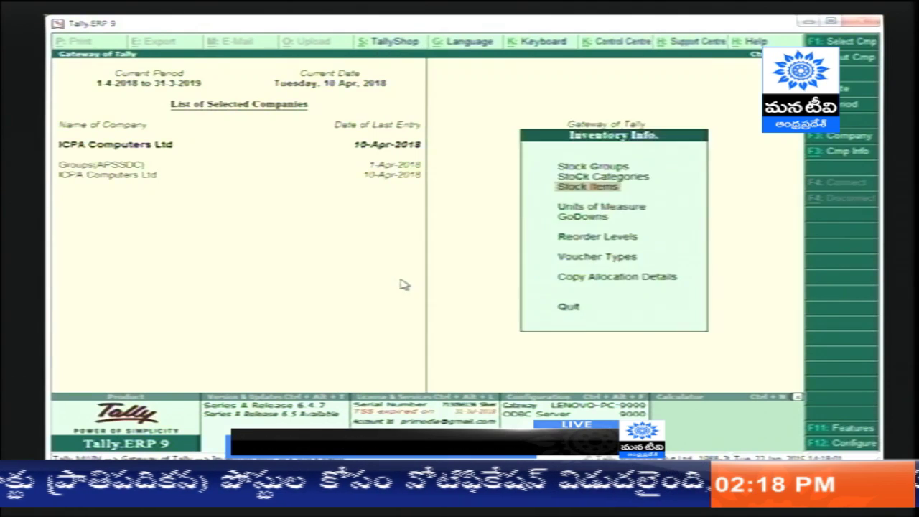
- Review the raw materials, finished goods and 1-seat conversion in the Excel worksheet and switch back to Tally.ERP 9
key(alt+Tab)
key(alt+Tab)
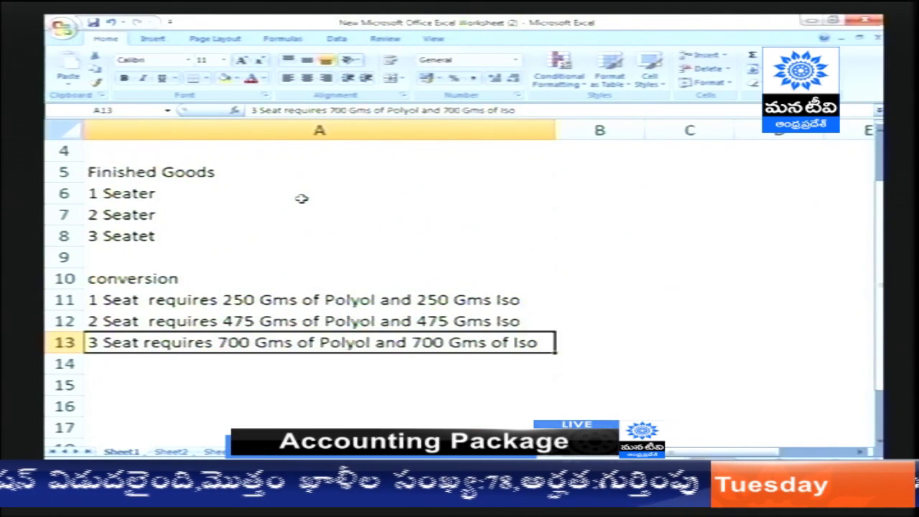
click(277, 200)
click(267, 299)
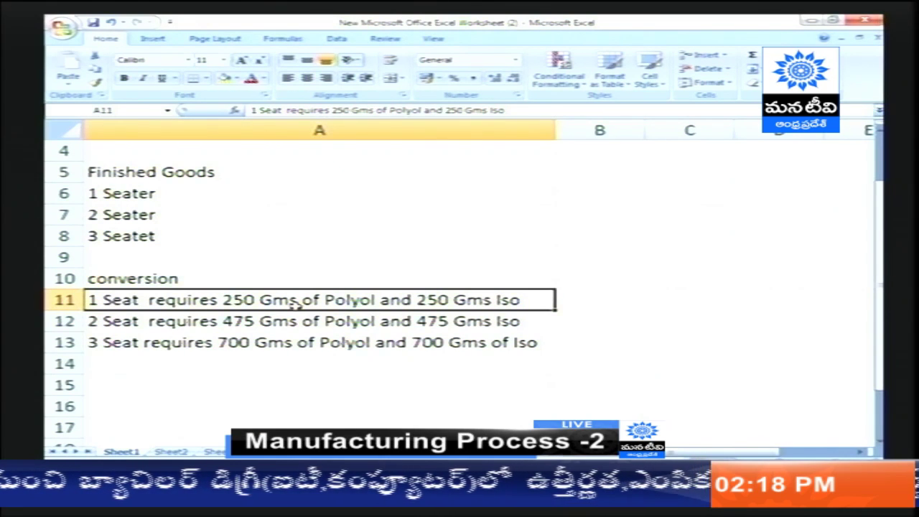
scroll(291, 302, up, 1)
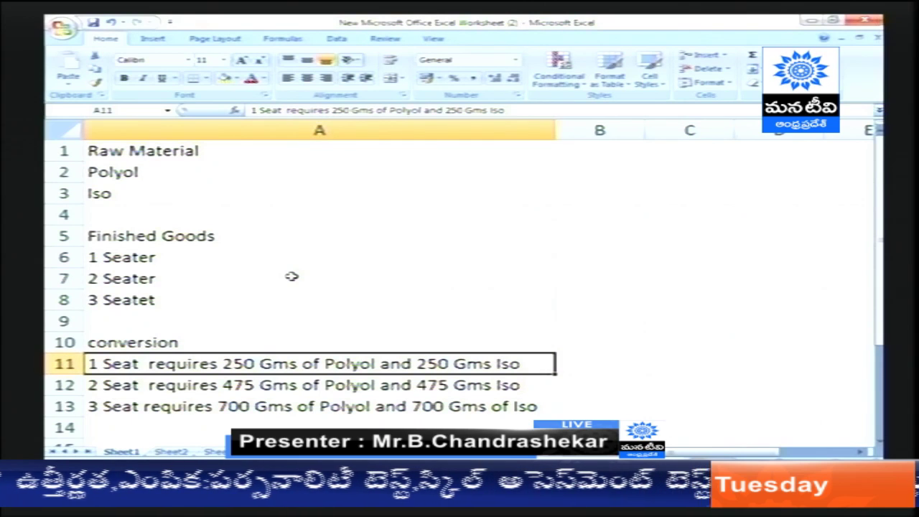
key(alt+Tab)
key(alt+Tab)
key(Tab)
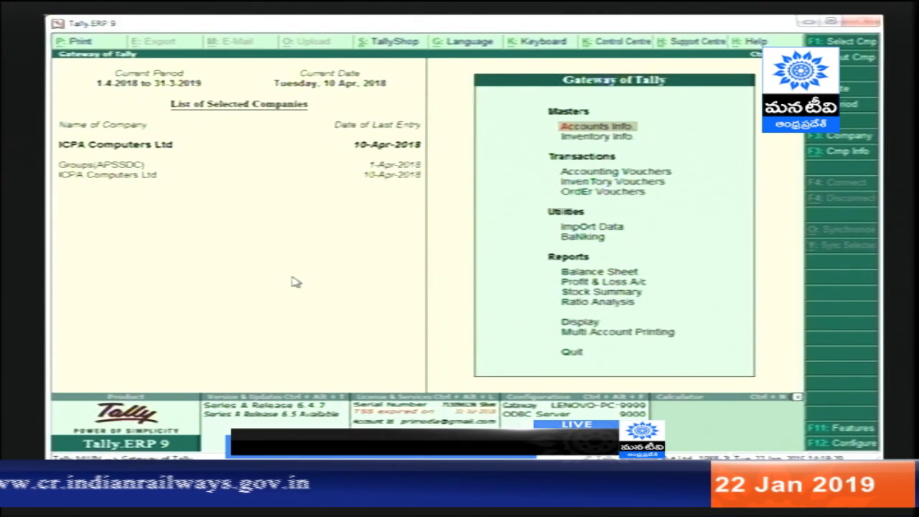
key(v)
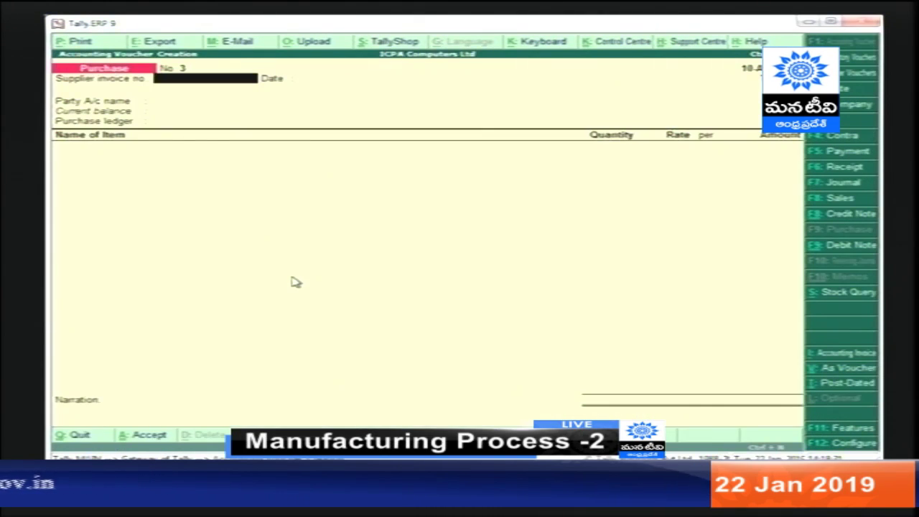
key(Escape)
key(Return)
key(Escape)
key(Escape)
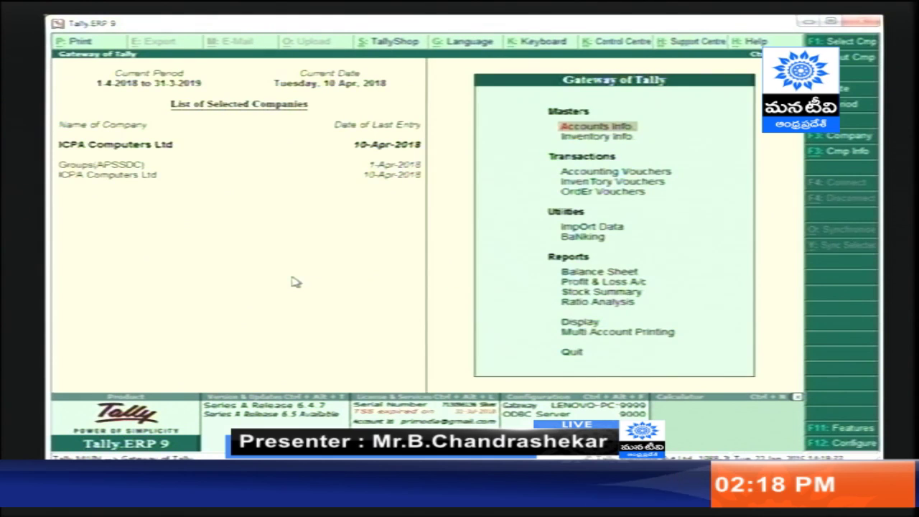
- Try a stock journal consuming 251 Kgs of Polyol from Main Location, and quit the voucher without saving
key(t)
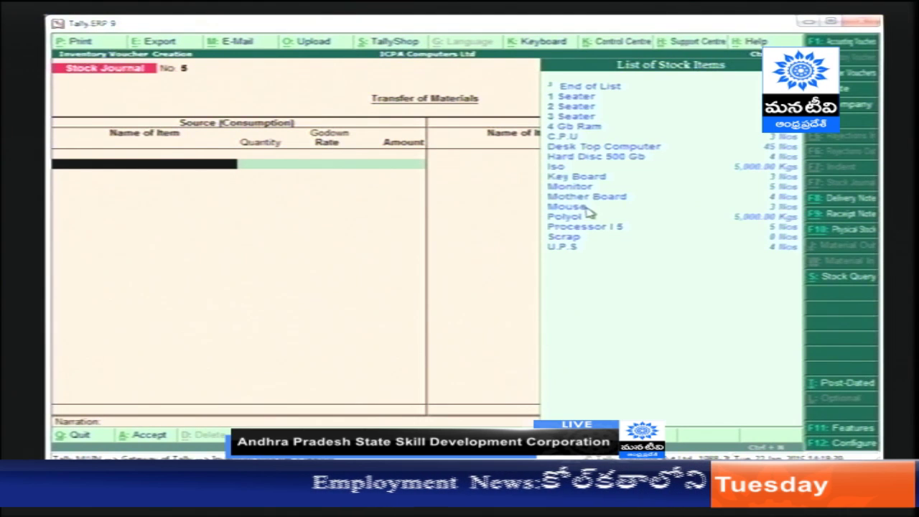
text(Pol)
key(Return)
key(Return)
text(251)
key(Return)
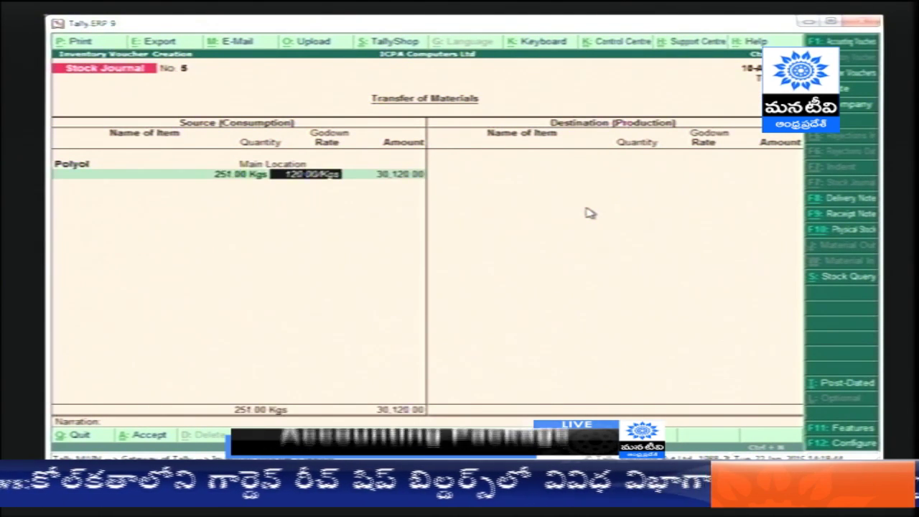
key(BackSpace)
key(Return)
key(Return)
key(Return)
key(Return)
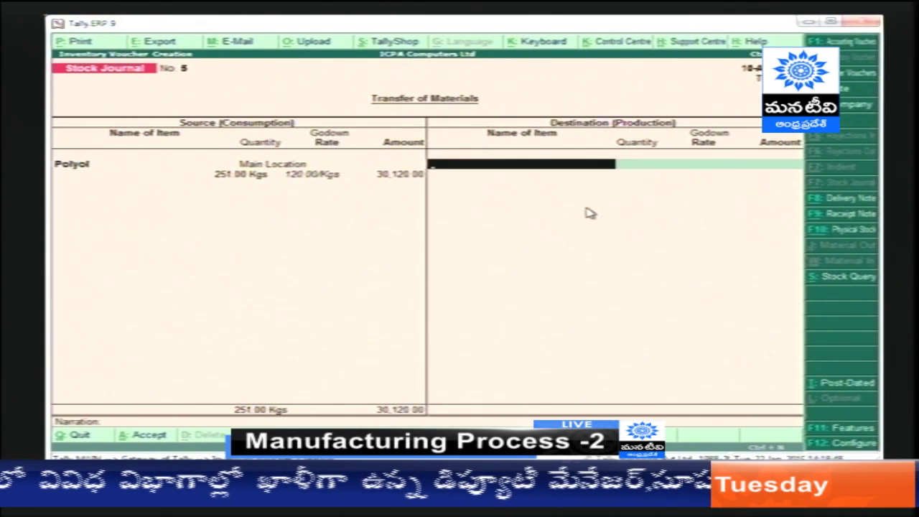
key(Escape)
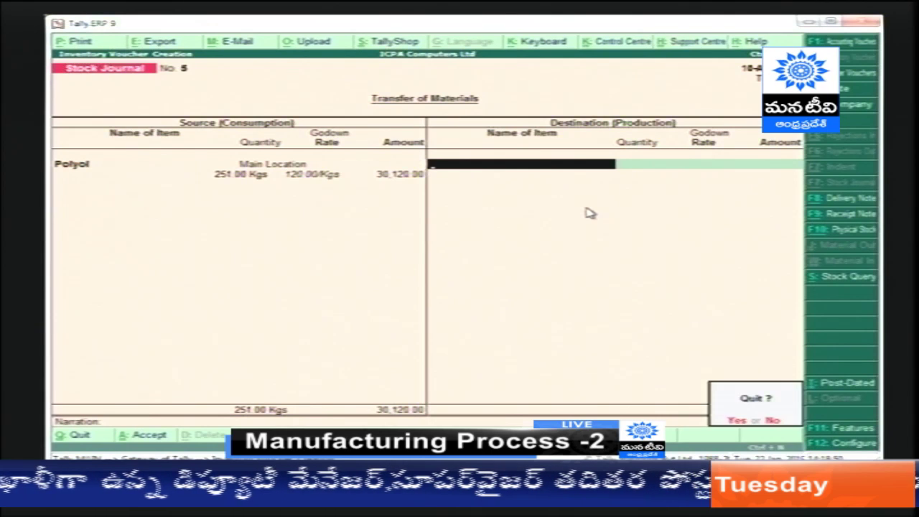
key(Return)
key(Escape)
key(Escape)
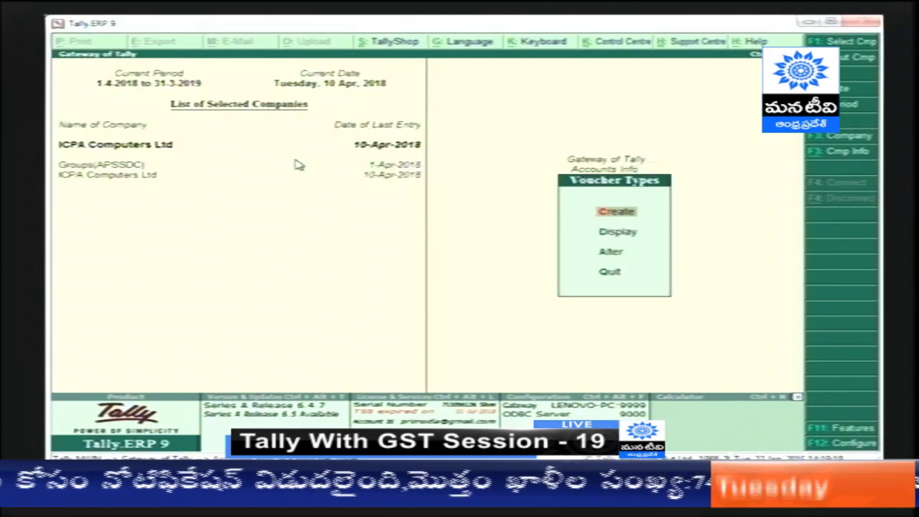
- Create a voucher type named Manf. Journal based on the Stock Journal type
key(Return)
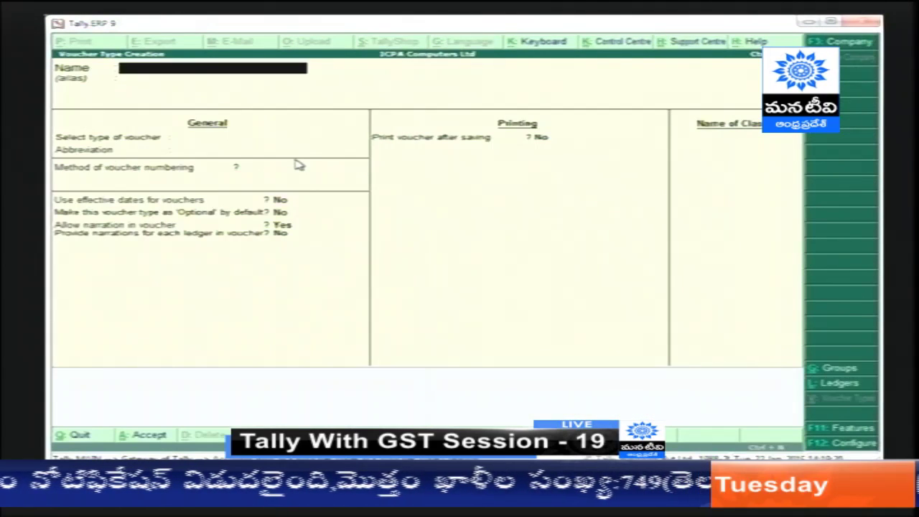
text(Ma)
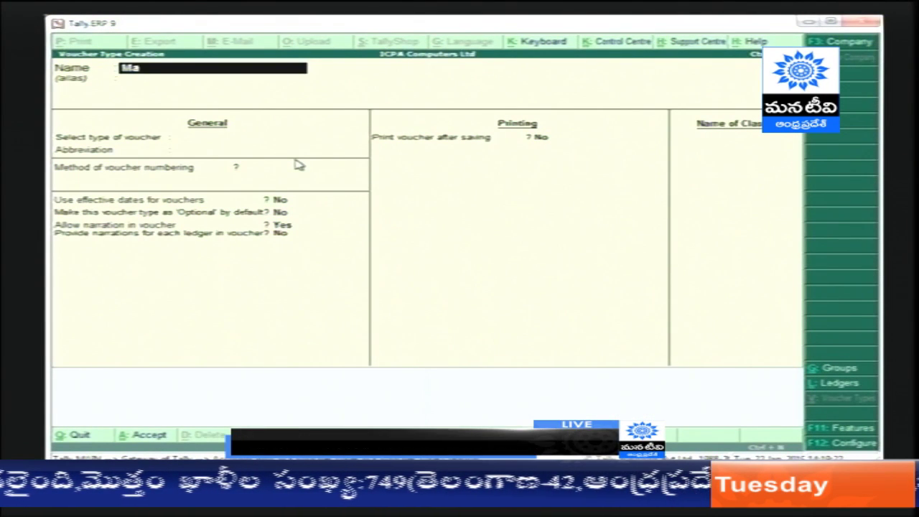
text(nf. Journal)
key(Return)
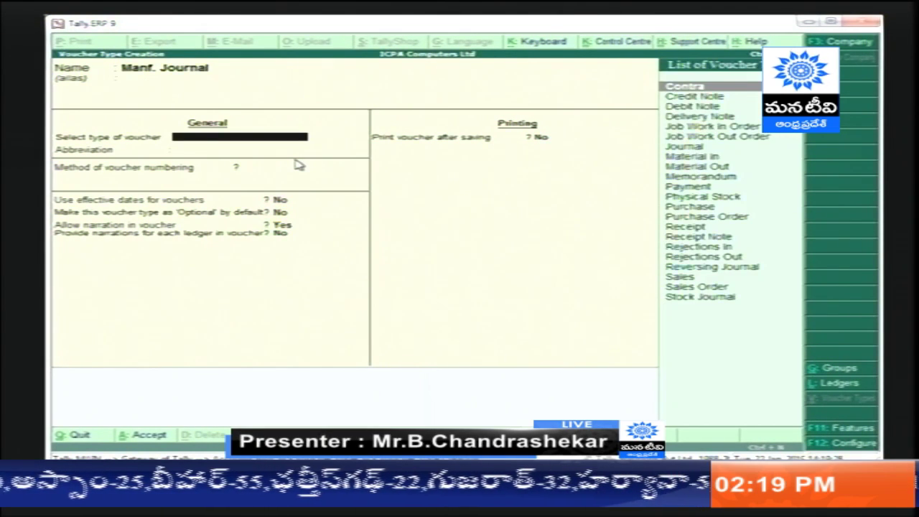
text(st)
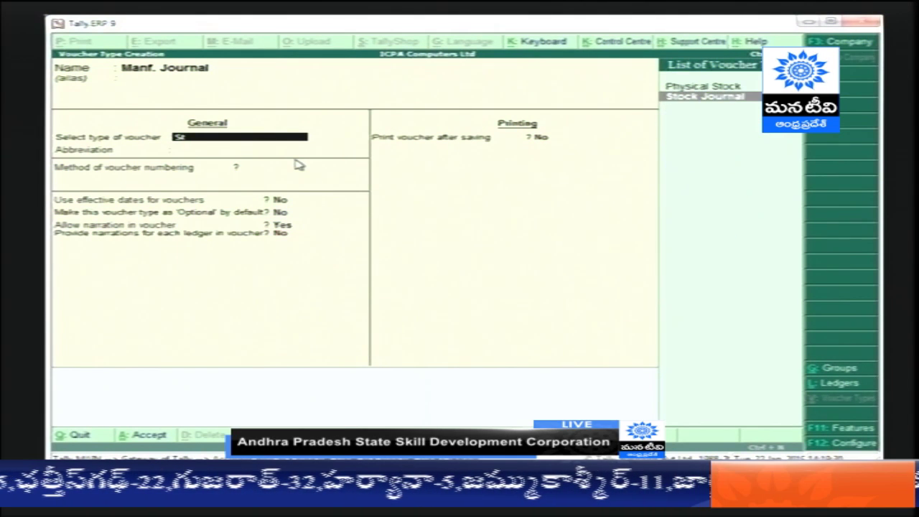
key(Return)
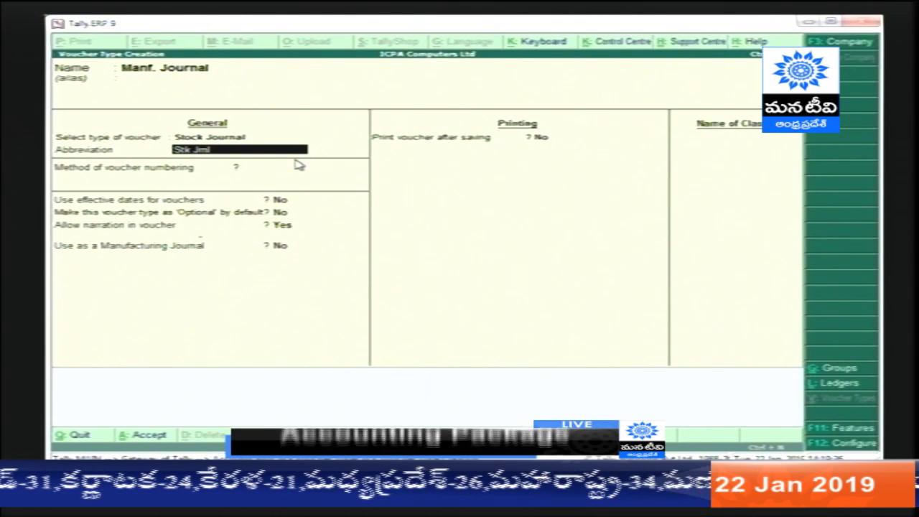
- Keep the Stk Jrnl abbreviation and automatic numbering, enable use as a Manufacturing Journal, save the voucher type and return to Accounts Info
key(Return)
key(Return)
key(Return)
key(Return)
key(Return)
key(Return)
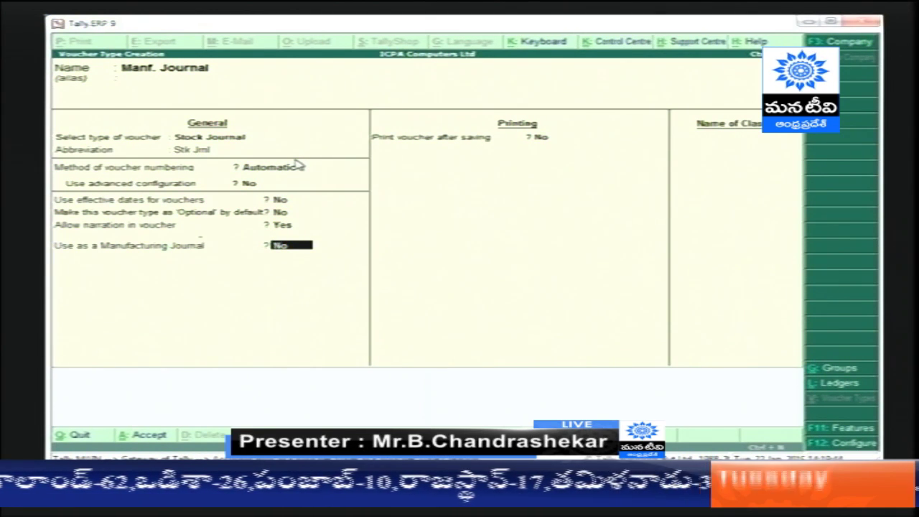
text(y)
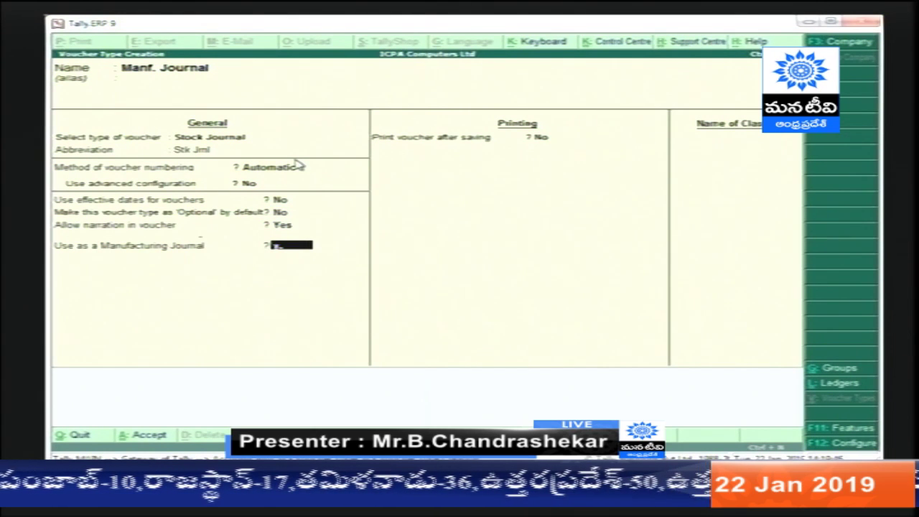
key(Return)
key(Return)
key(Return)
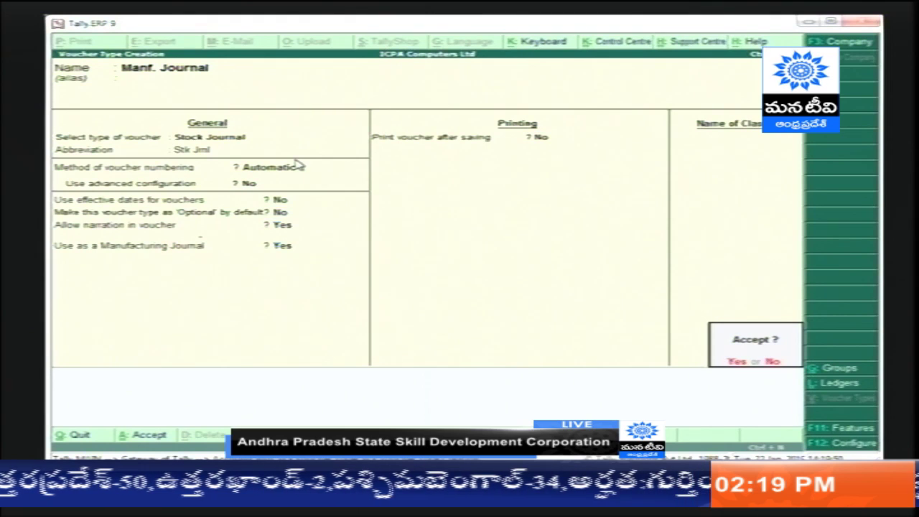
key(Return)
key(Escape)
key(Escape)
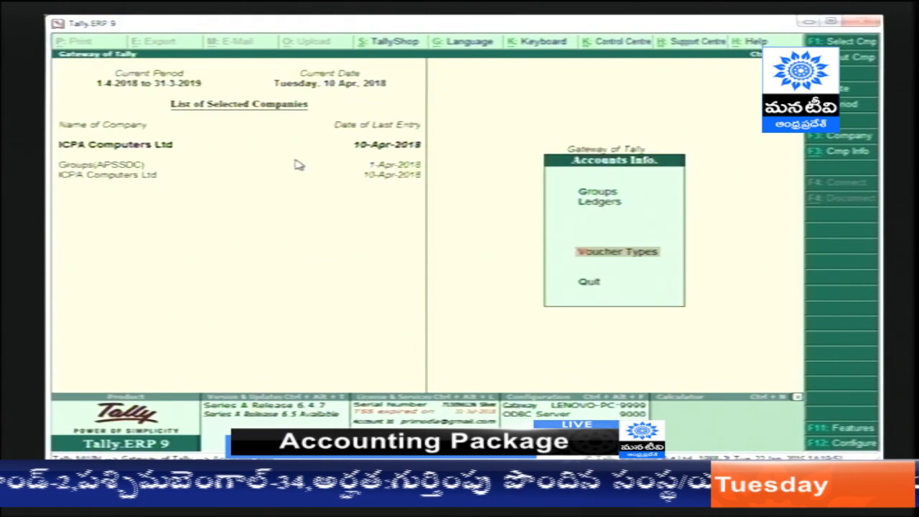
- Return to the main menu and open an inventory voucher of the Manf. Journal type
key(Escape)
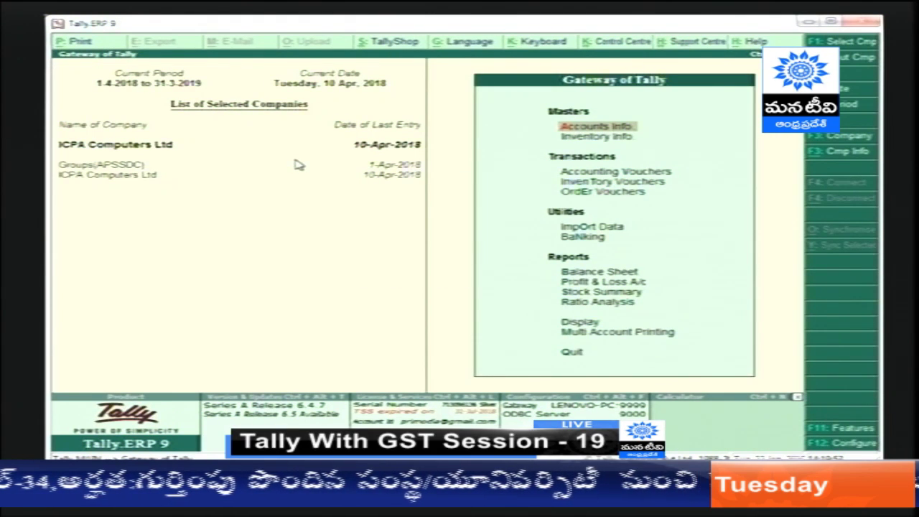
key(t)
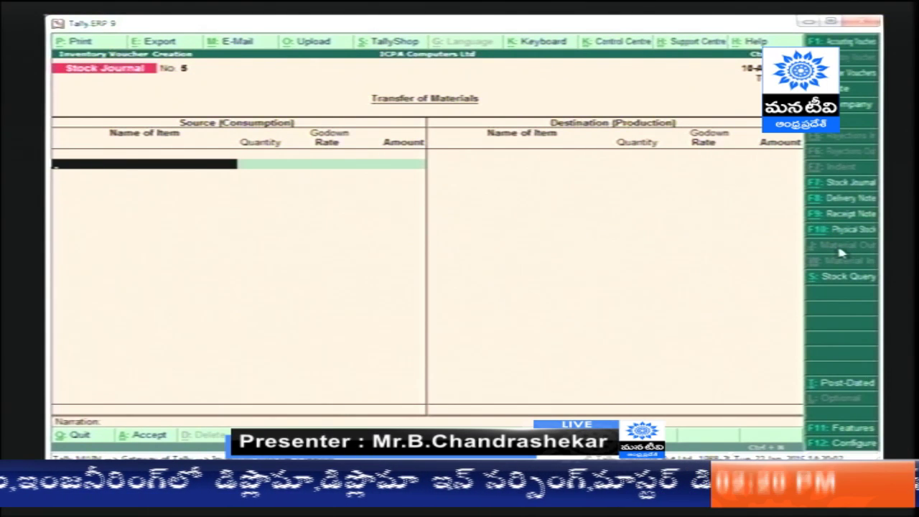
key(F7)
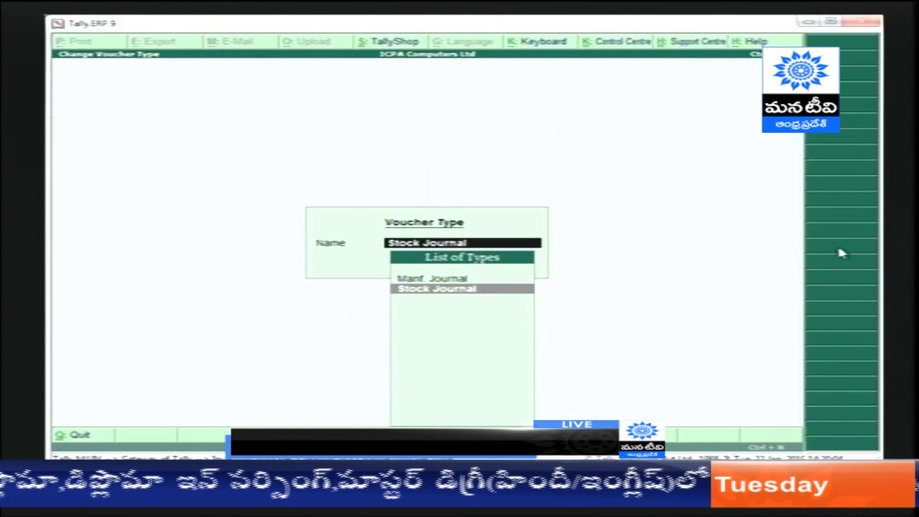
key(Up)
key(Return)
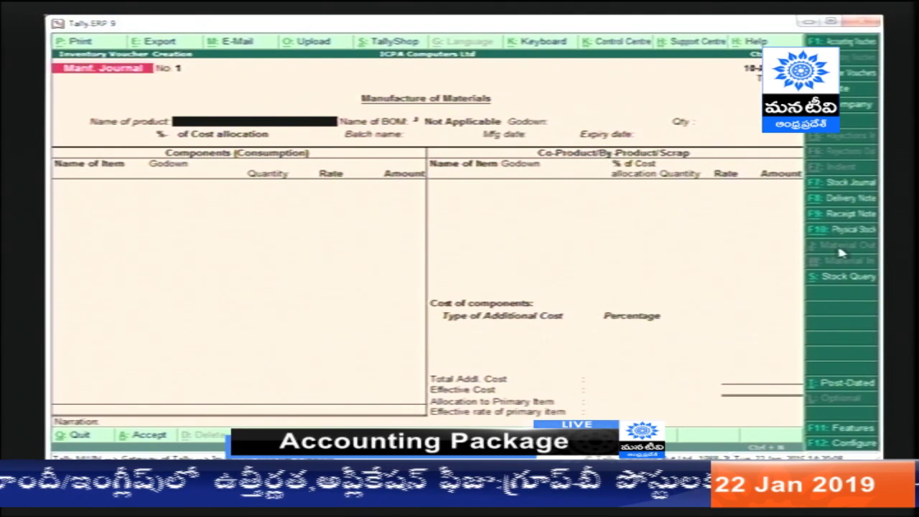
- Quit and reopen the manufacturing journal, and switch its voucher type to Stock Journal and back to Manf. Journal
key(Escape)
key(y)
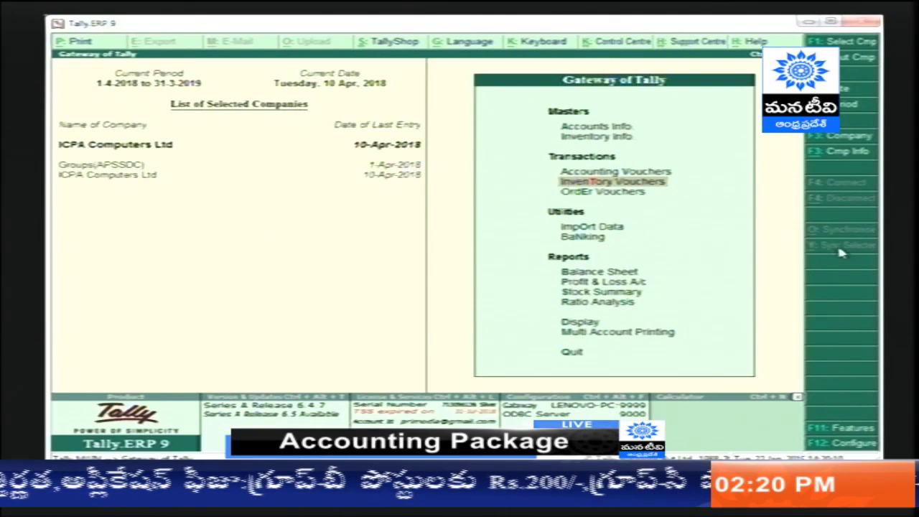
key(Return)
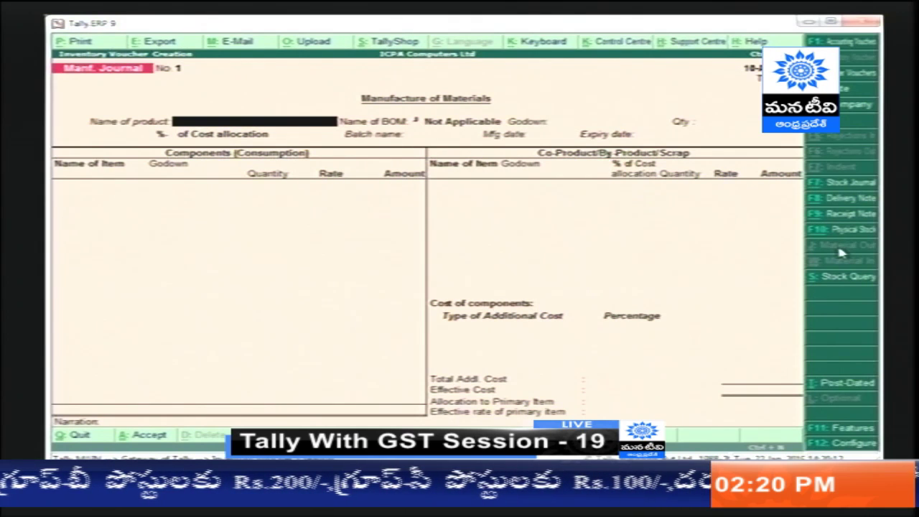
key(F7)
key(Down)
key(Return)
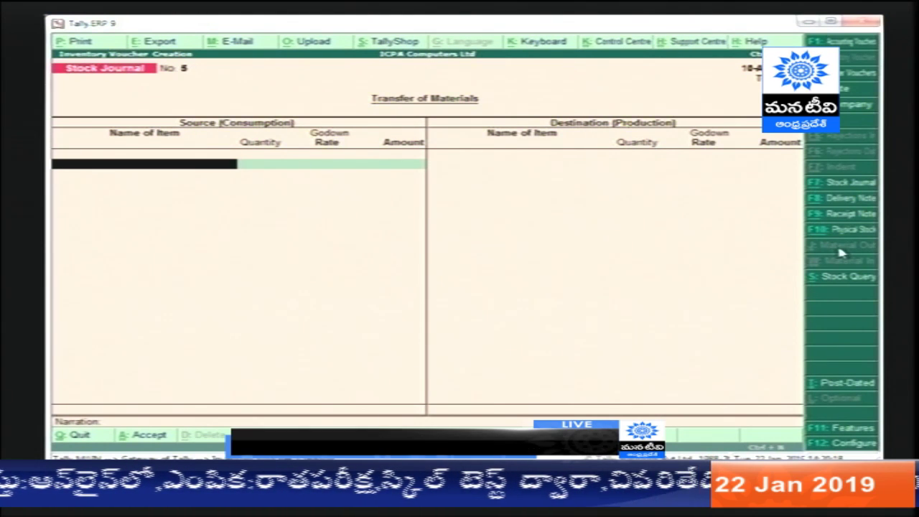
key(F7)
key(Up)
key(Return)
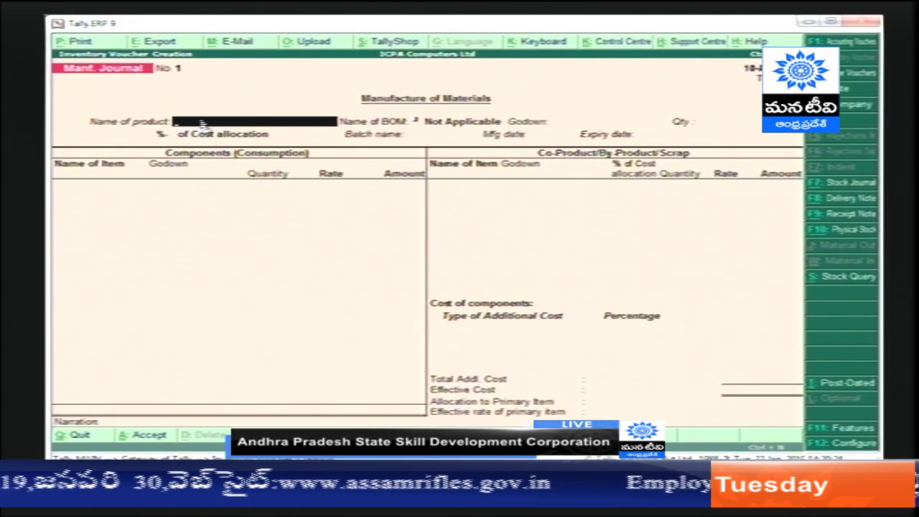
- Set the manufactured product to 1 Seater with the 1 Seatet BOM, godown Main Location and quantity 100 Nos
click(272, 129)
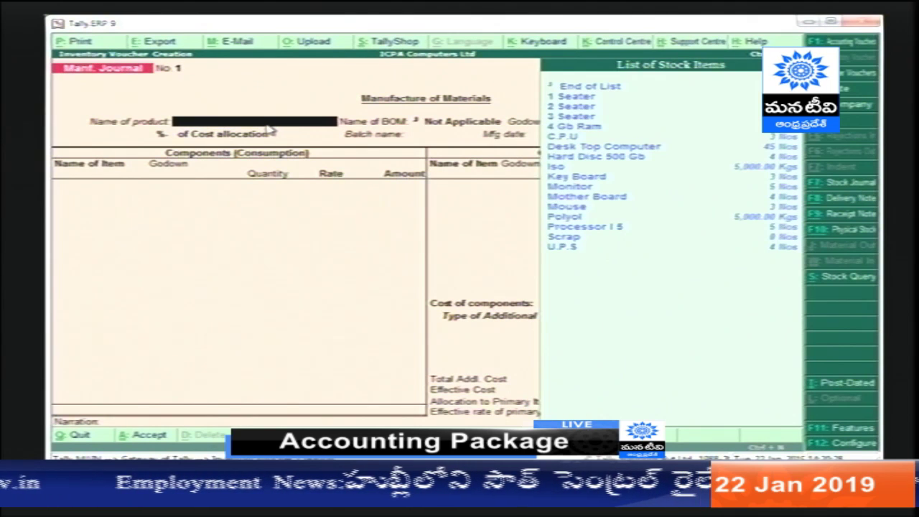
key(Down)
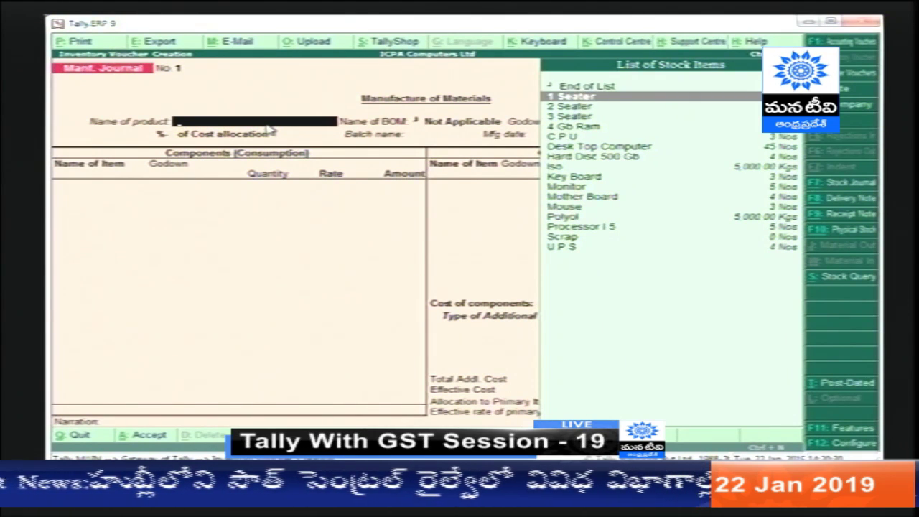
key(Return)
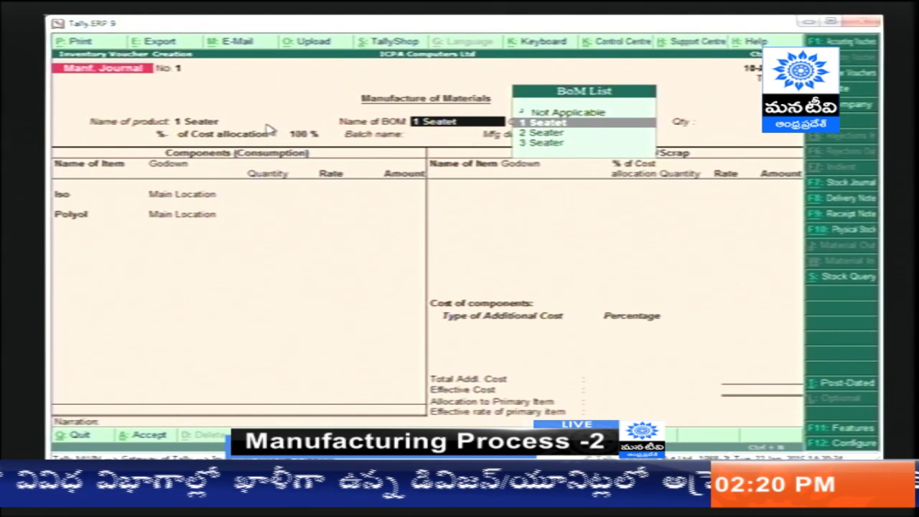
key(Return)
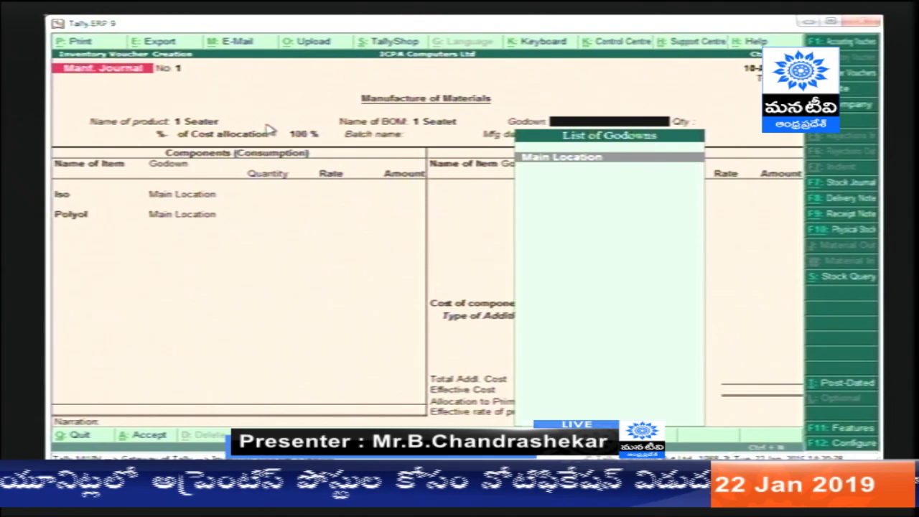
key(Return)
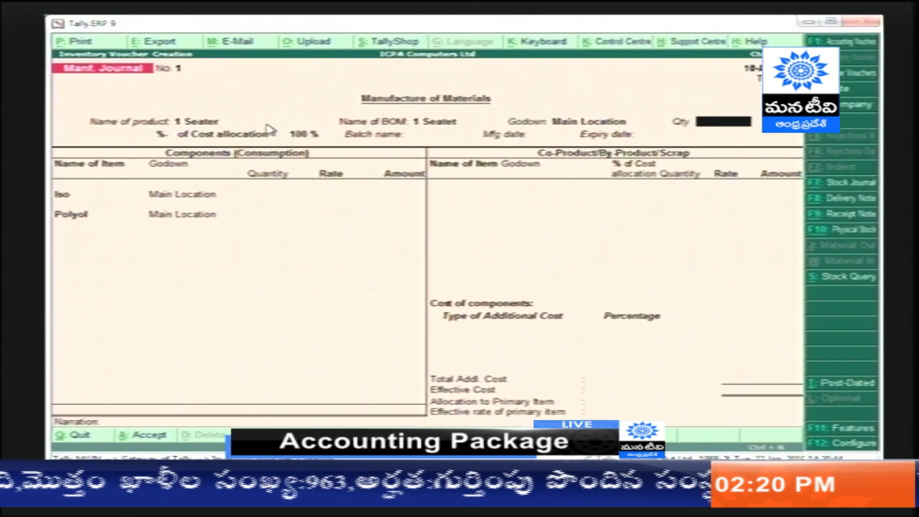
text(100 Nos)
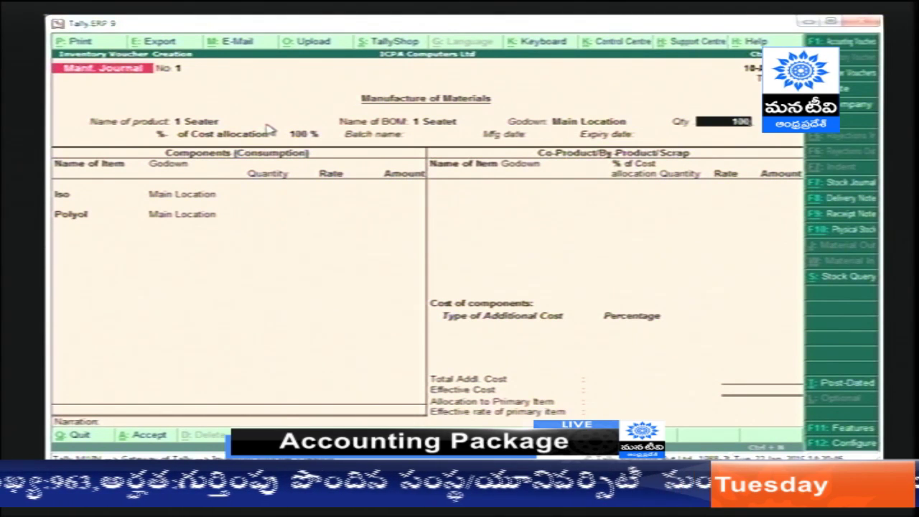
key(Return)
key(Return)
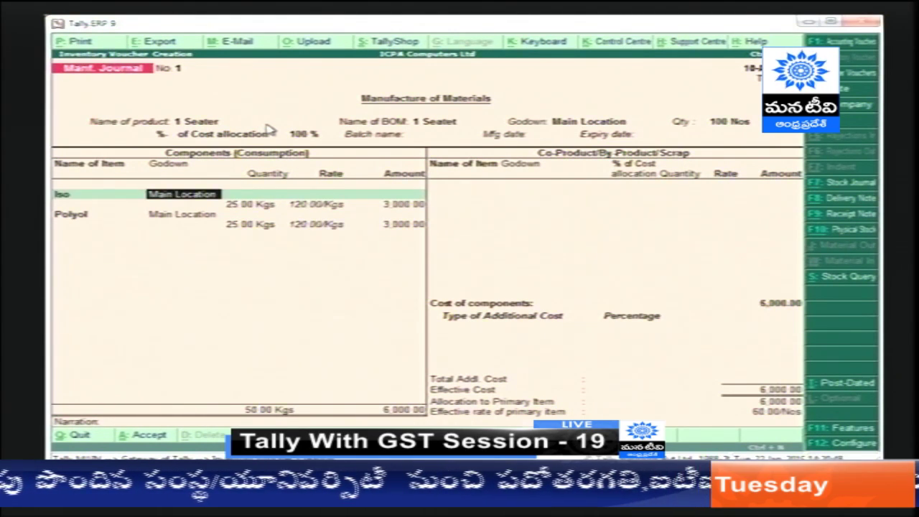
key(Return)
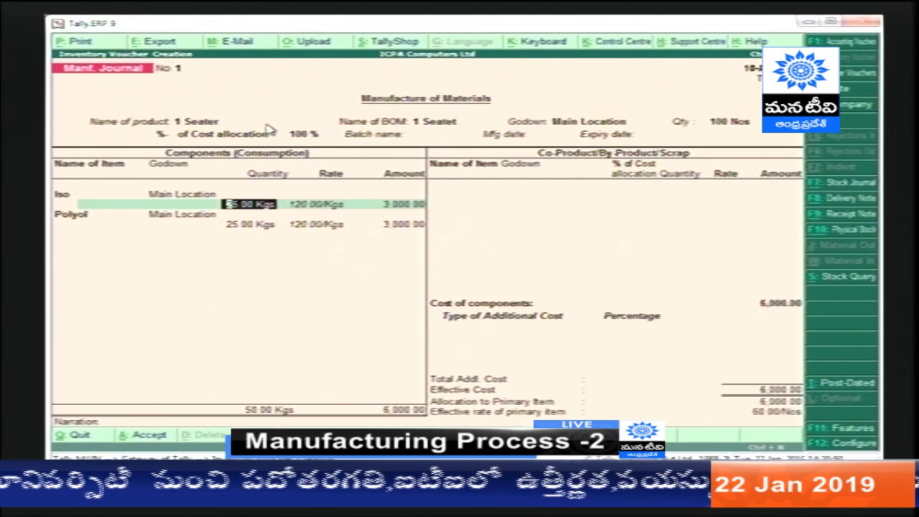
- Compute 250*100 in the built-in calculator to check the component consumption
key(ctrl+n)
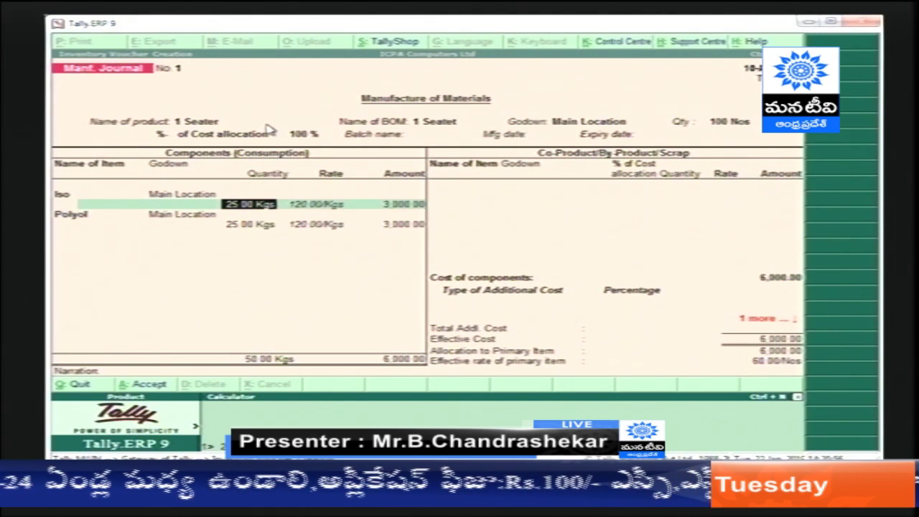
text(250*100)
key(Return)
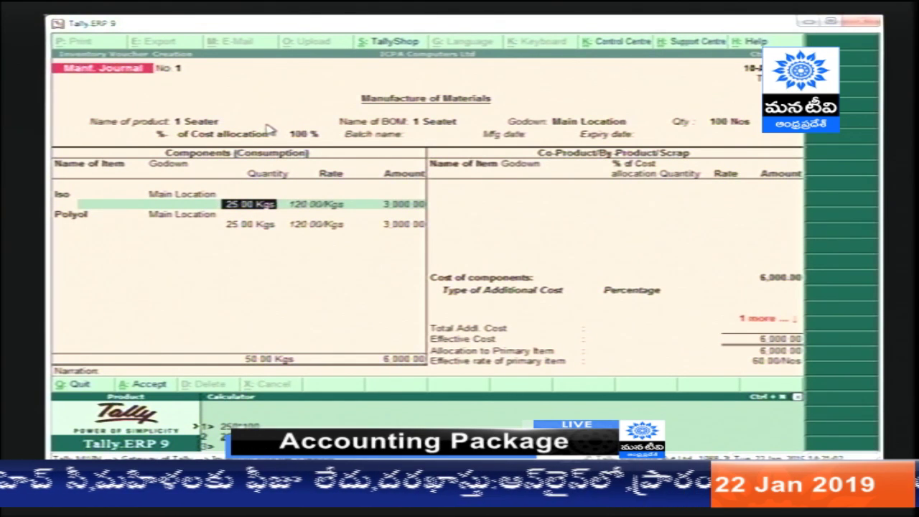
key(ctrl+m)
- Accept the BOM-calculated quantities, rates and amounts for the Iso and Polyol components
key(Return)
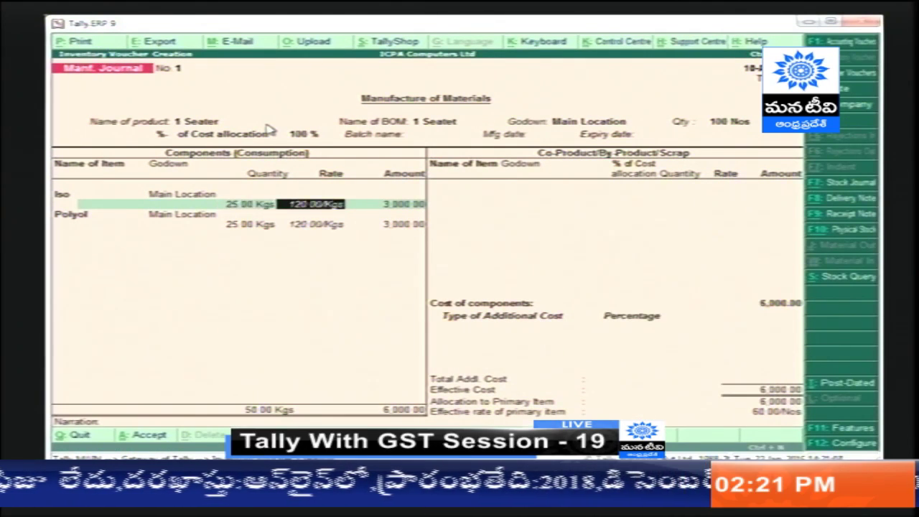
key(Return)
key(Return)
key(Return)
key(Return)
key(Return)
key(Return)
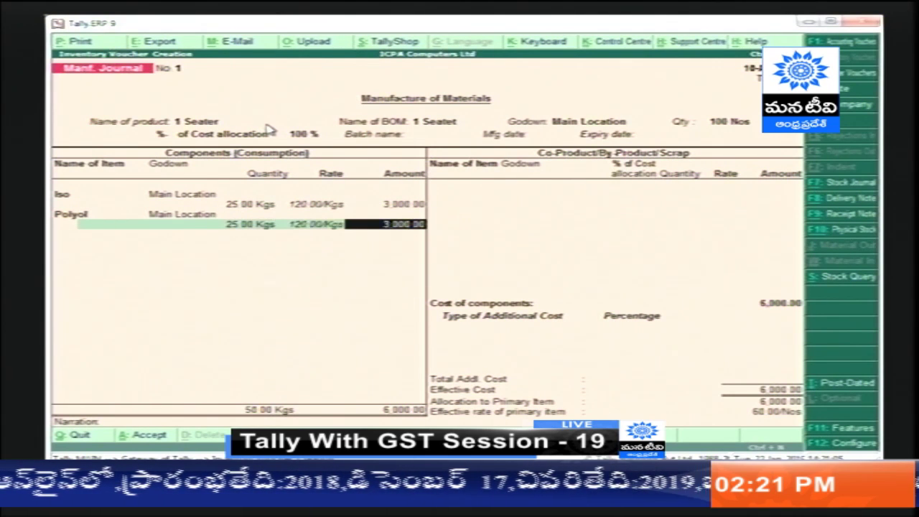
key(Return)
key(Return)
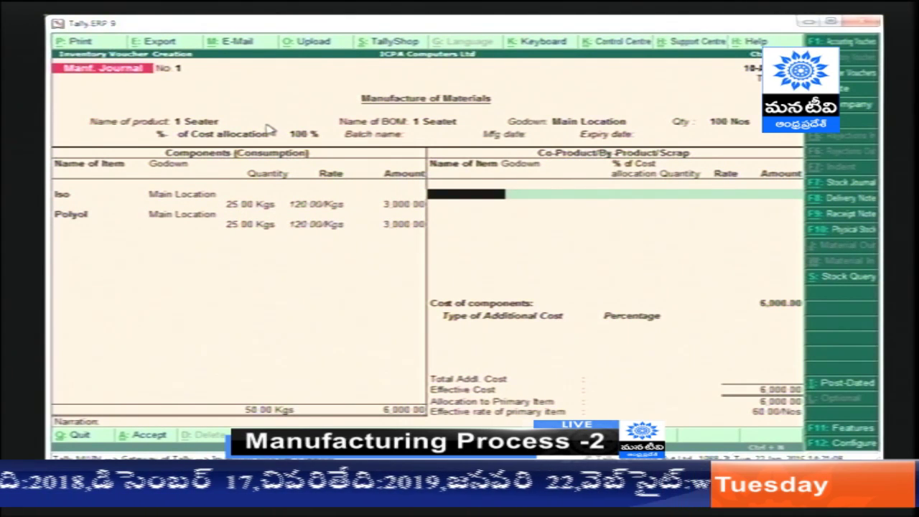
- Create a stock item named 1seater Scrap under Primary with Nos as its unit, and use it as the scrap line
key(alt+c)
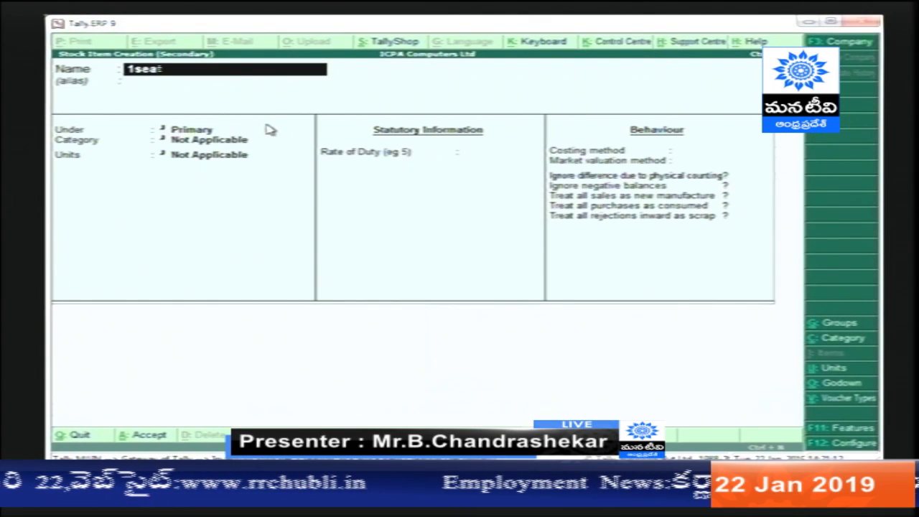
text(1seater S)
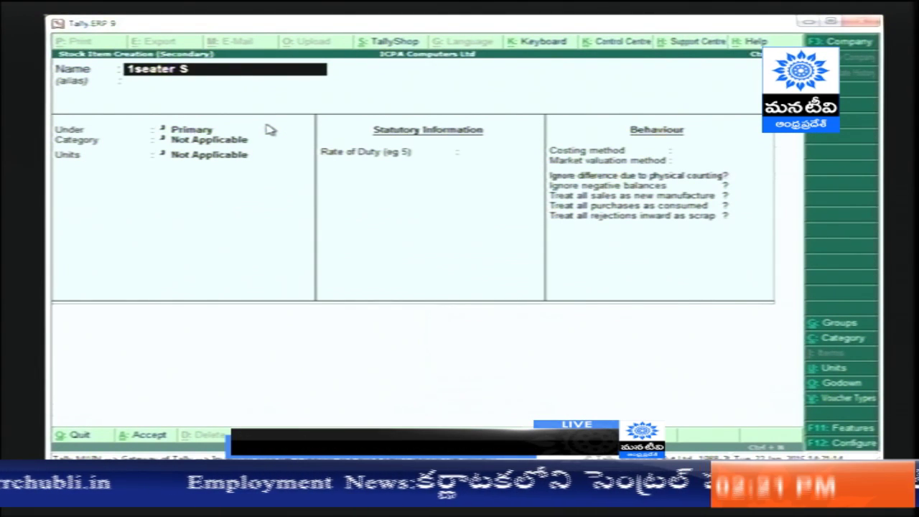
text(crap)
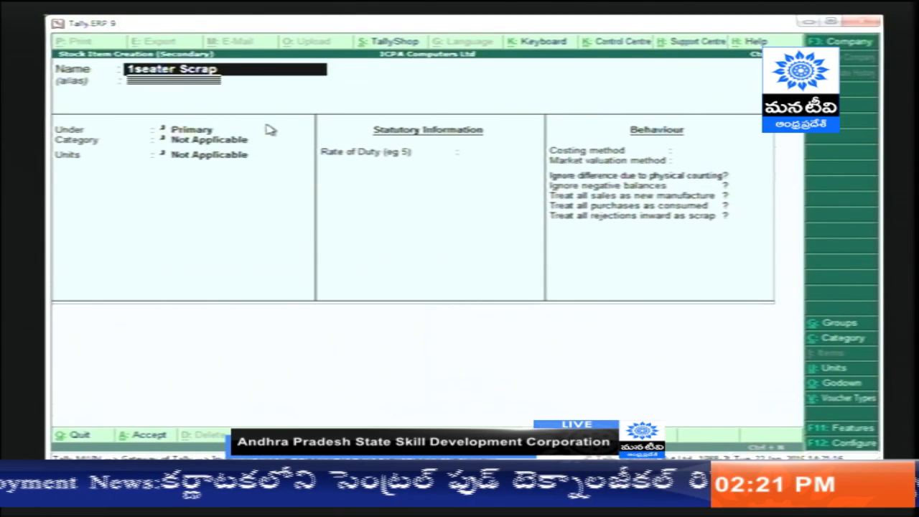
key(Return)
key(Return)
key(Return)
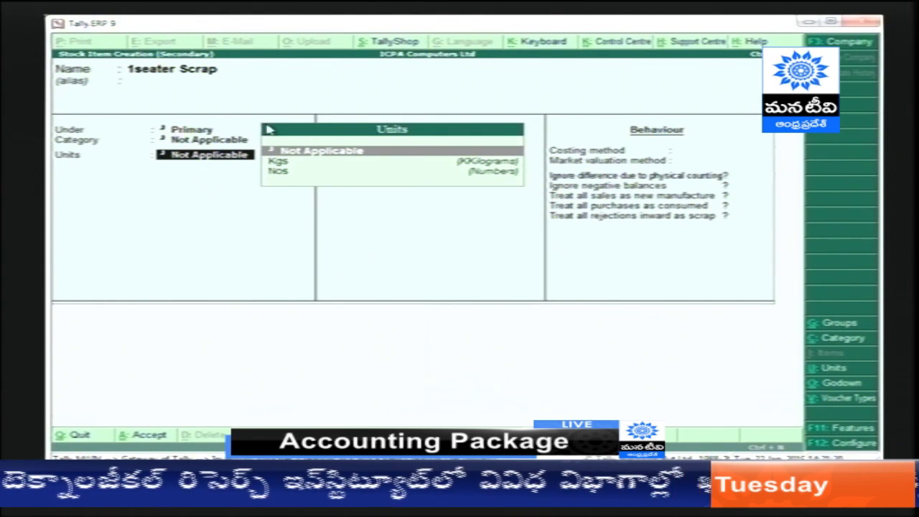
key(Down)
key(Down)
key(Return)
key(Return)
key(Return)
key(Return)
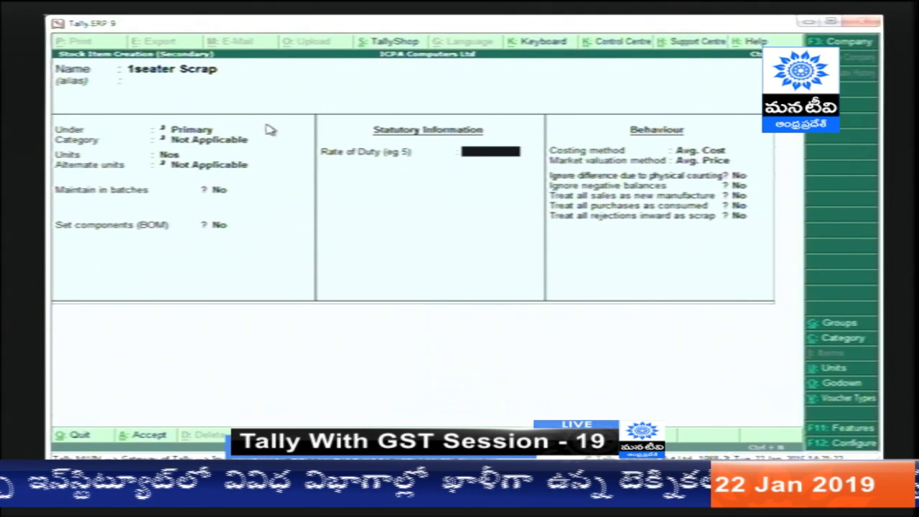
key(Return)
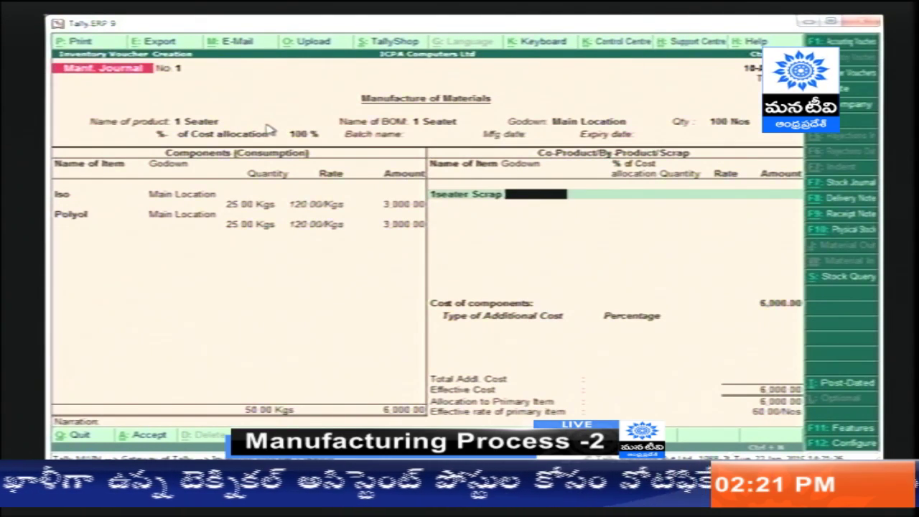
- Record 2 Nos of 1seater Scrap in Main Location, leaving its cost allocation and rate blank
key(Return)
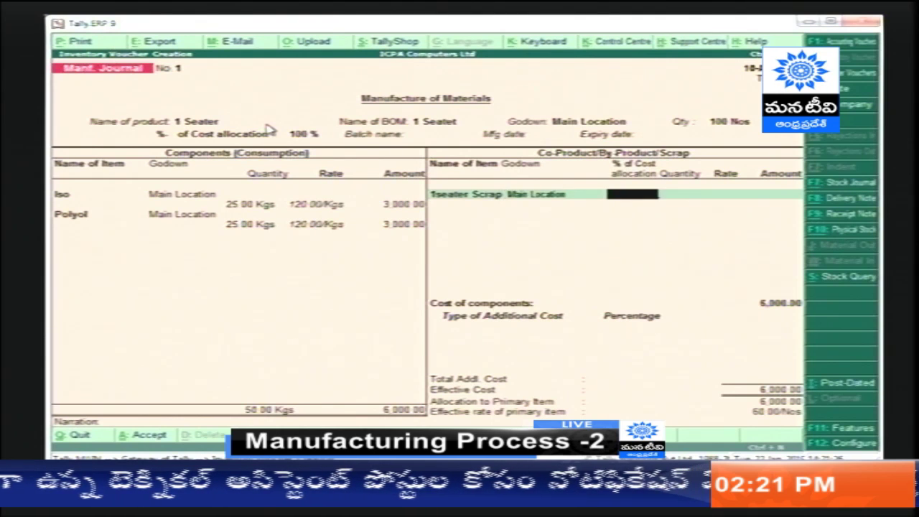
key(Return)
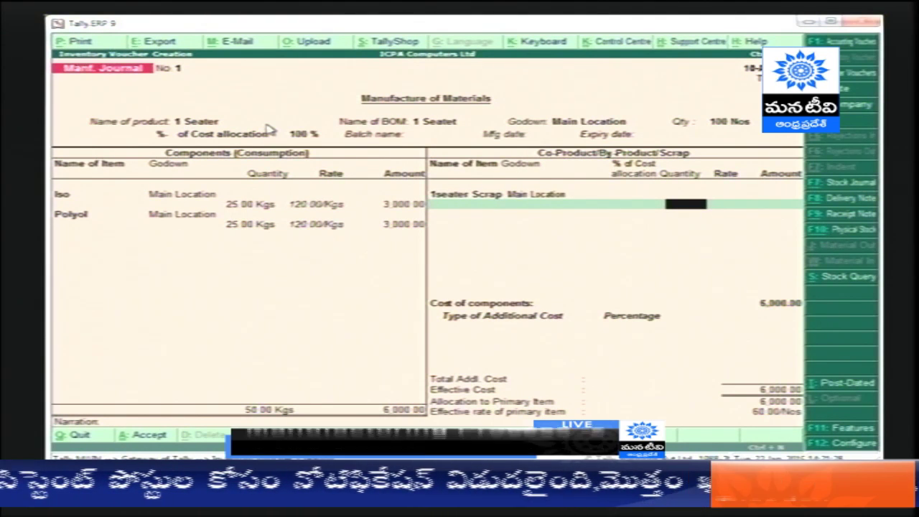
key(BackSpace)
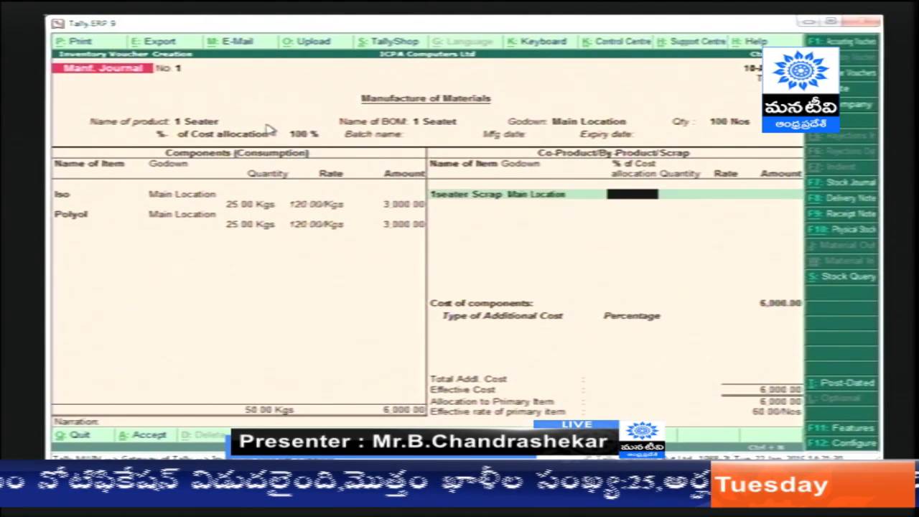
key(BackSpace)
key(BackSpace)
key(Return)
key(Return)
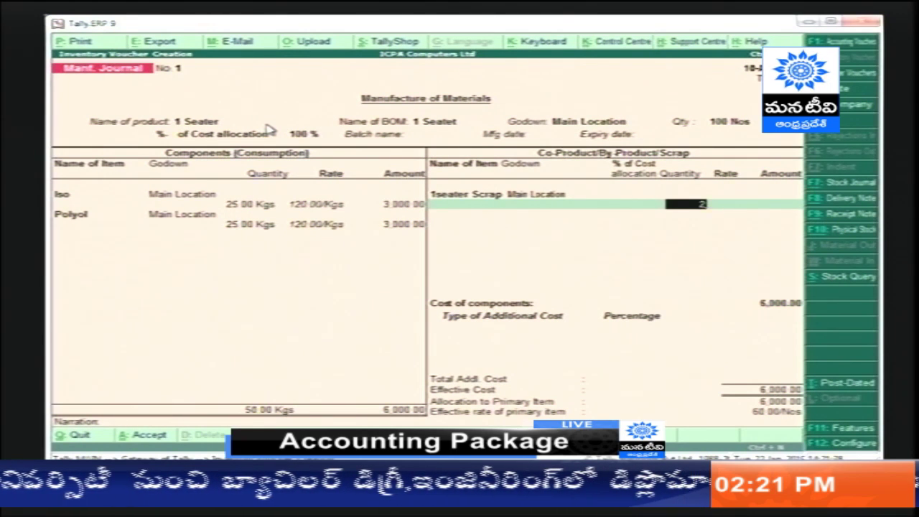
key(Return)
key(Return)
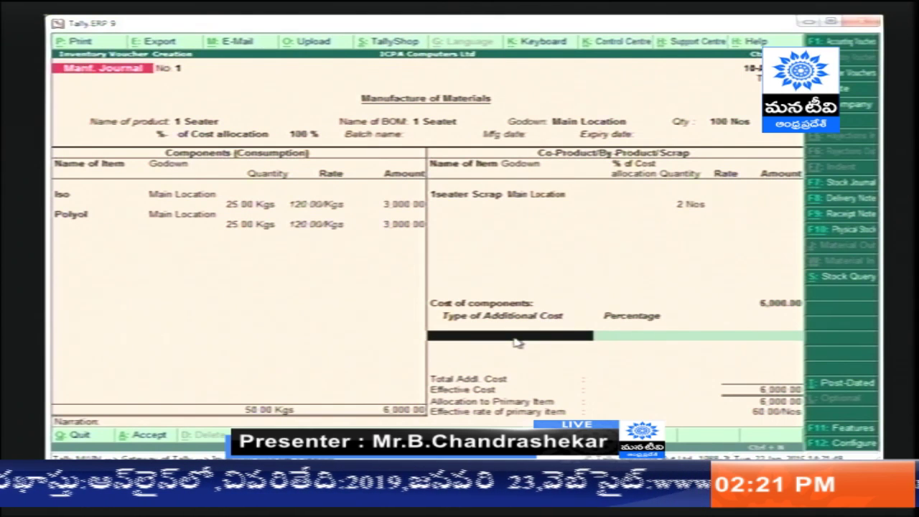
key(alt+c)
text(Wages)
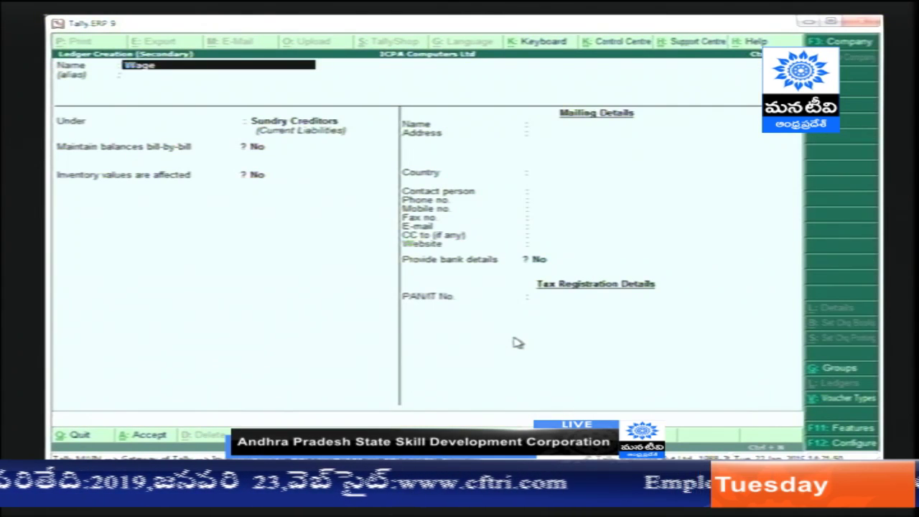
key(Return)
key(Escape)
key(Escape)
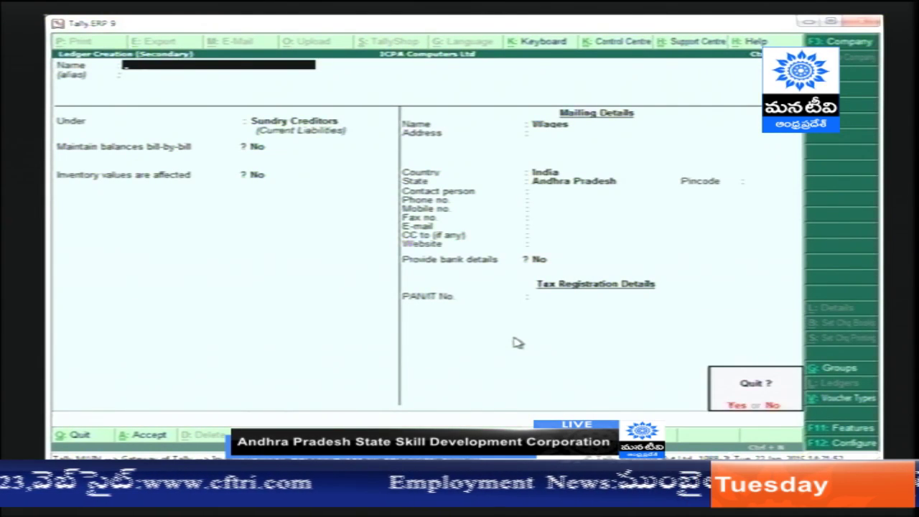
key(Return)
- Add Wages as the additional cost type and try percentages of 25% and 50%
text(Wa)
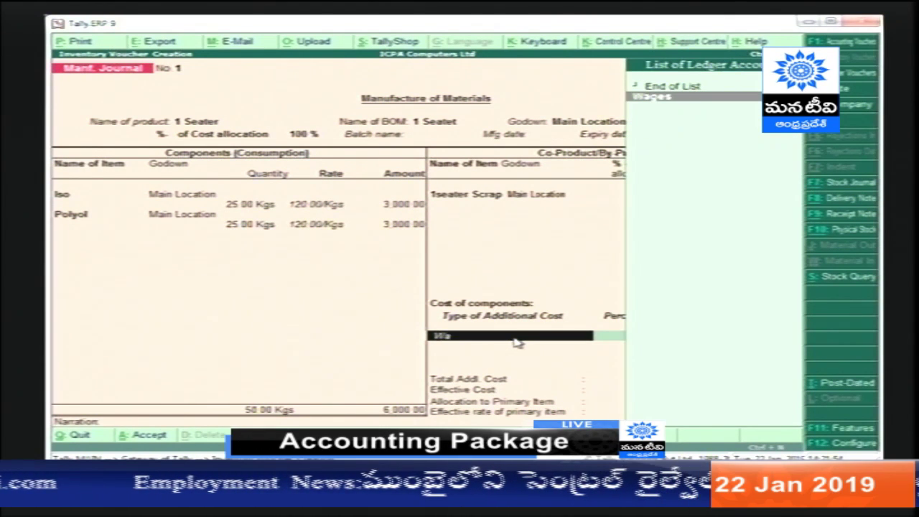
key(Return)
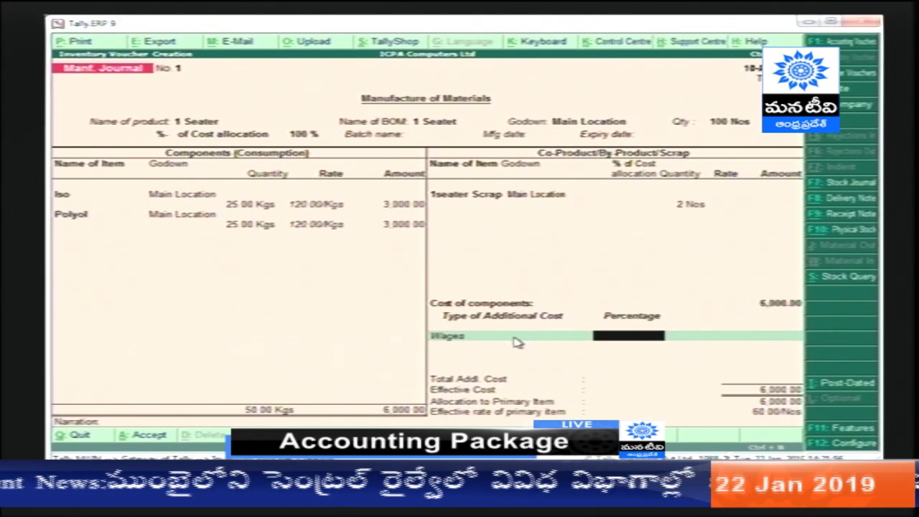
text(25)
key(Return)
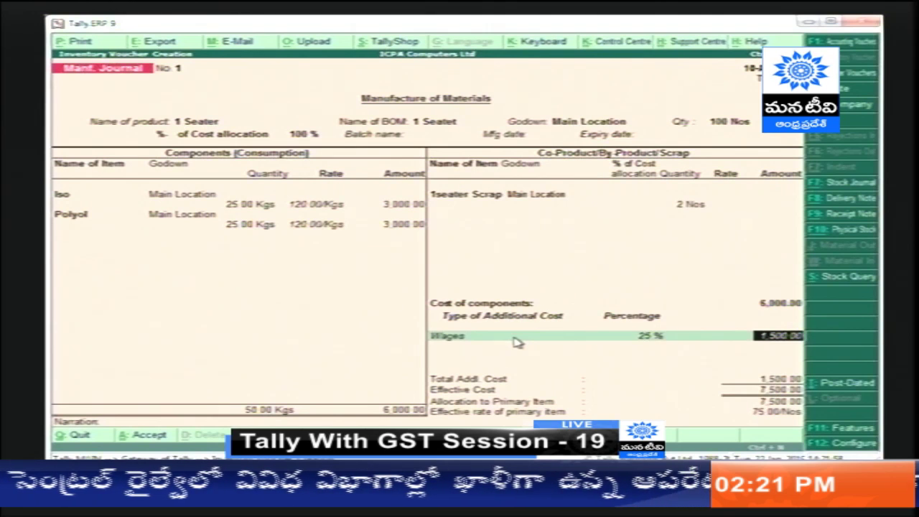
key(BackSpace)
text(50)
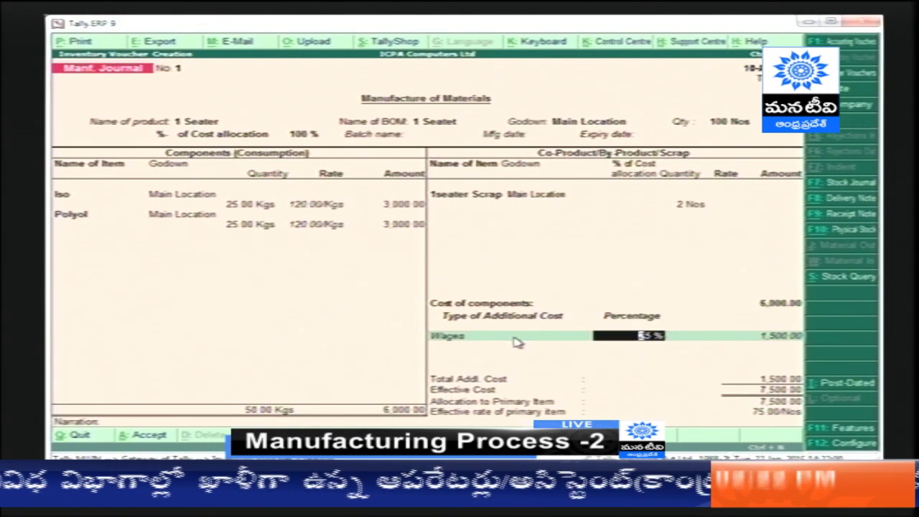
key(Return)
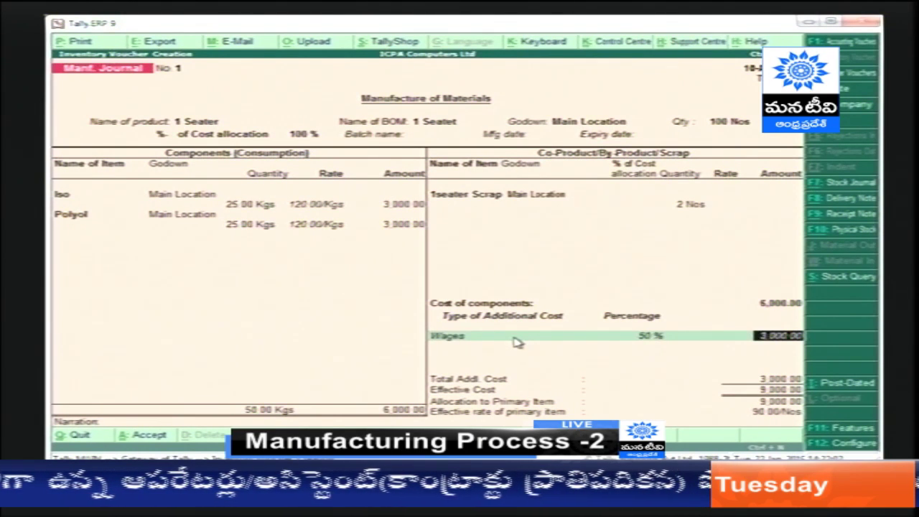
- Clear the Wages percentage and enter a fixed amount of 1500 instead
key(BackSpace)
text(00)
key(Return)
text(1500)
key(Return)
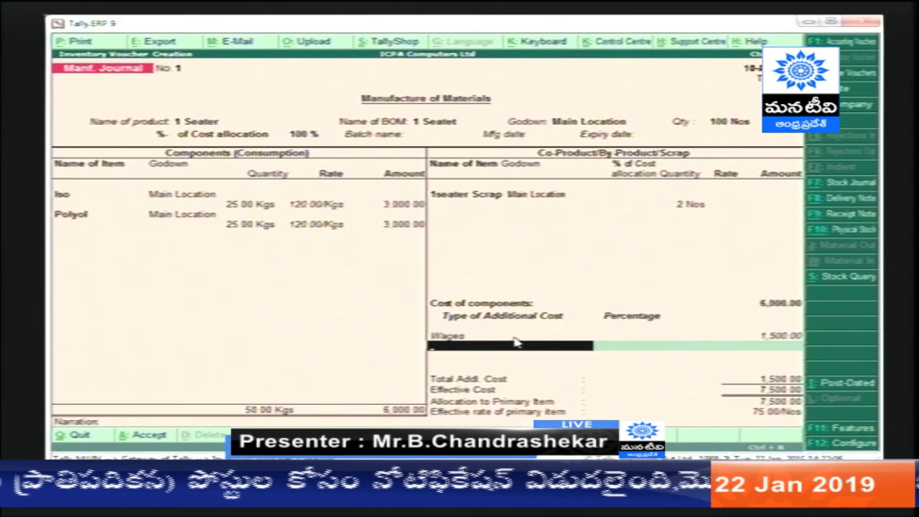
- Finish the additional cost list, leave the narration blank and save the manufacturing journal
key(Return)
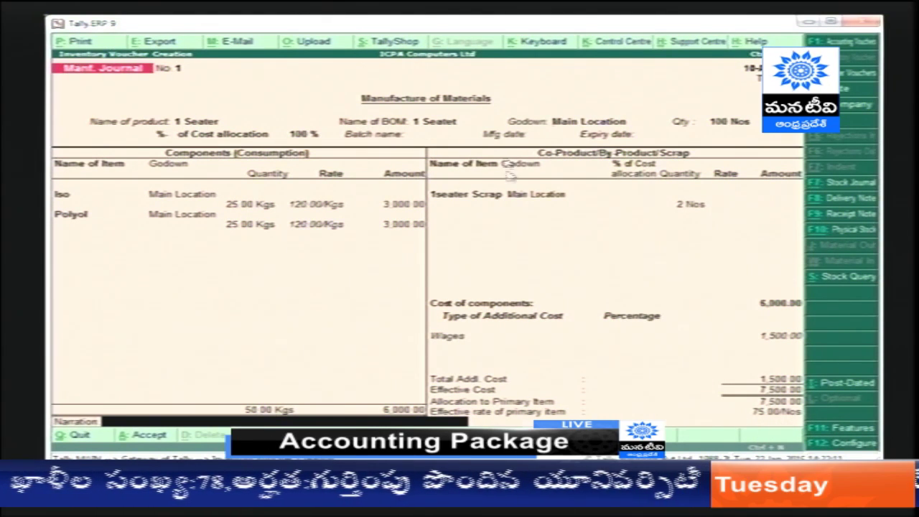
key(Return)
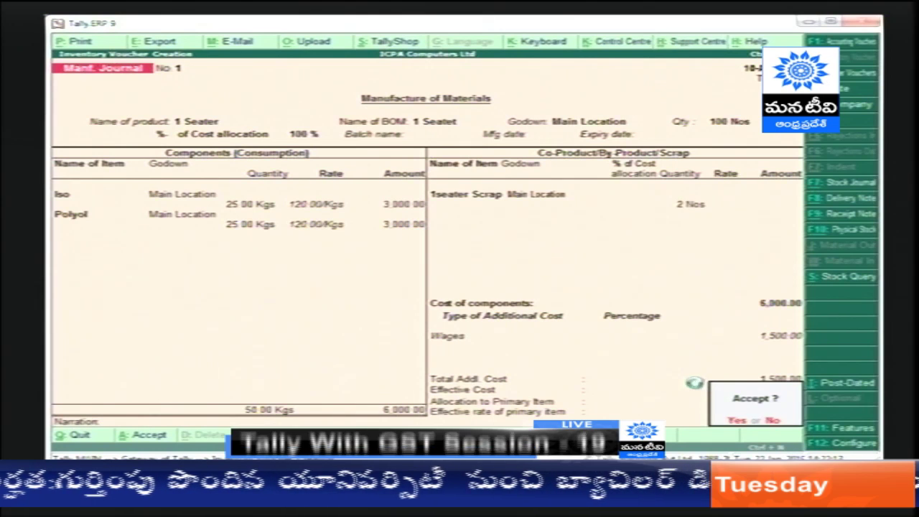
key(Return)
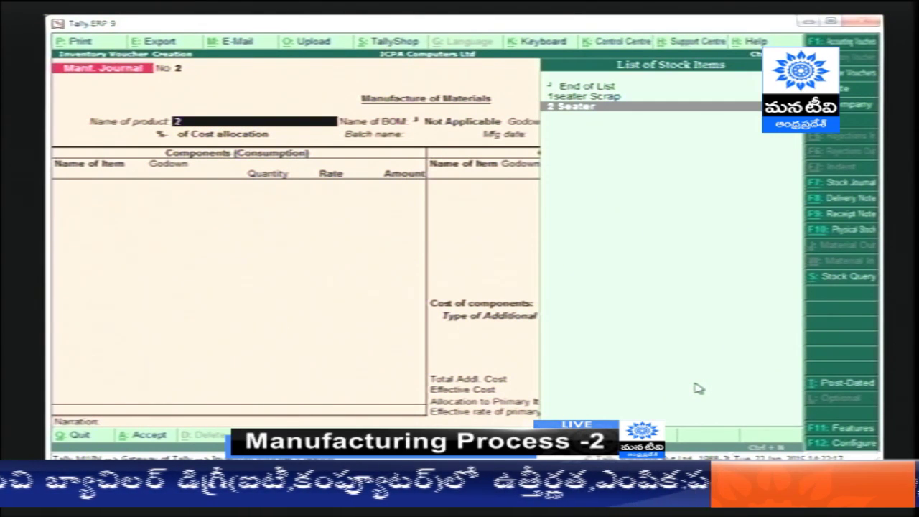
key(Return)
key(Return)
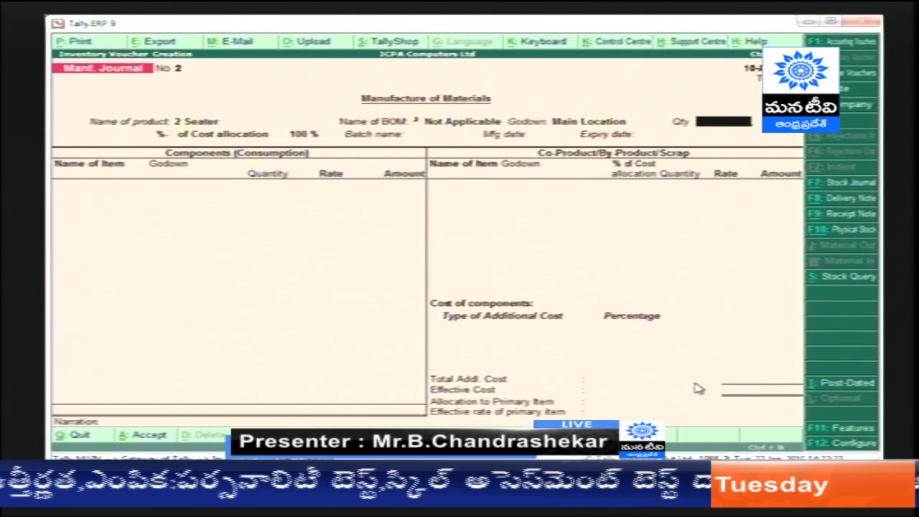
text(250)
key(Return)
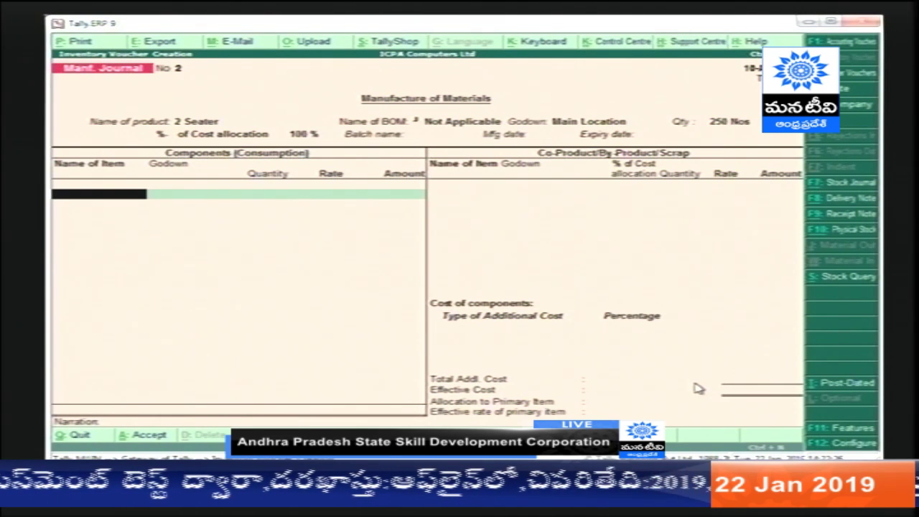
- Open the 2 Seater stock item for alteration from the journal and enable altering its BOM components
key(BackSpace)
key(BackSpace)
key(BackSpace)
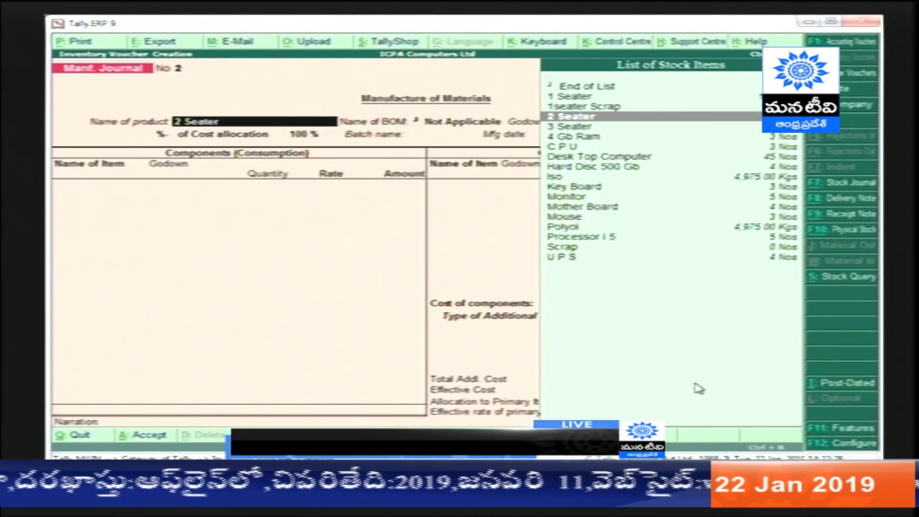
key(Return)
key(BackSpace)
key(Return)
key(BackSpace)
key(ctrl+Return)
key(Return)
key(Return)
key(Return)
key(Return)
key(Return)
key(Return)
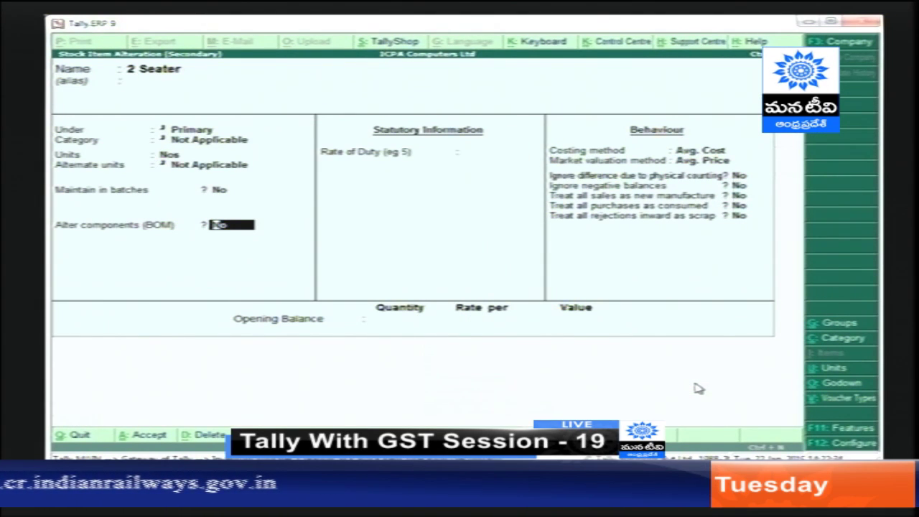
text(y)
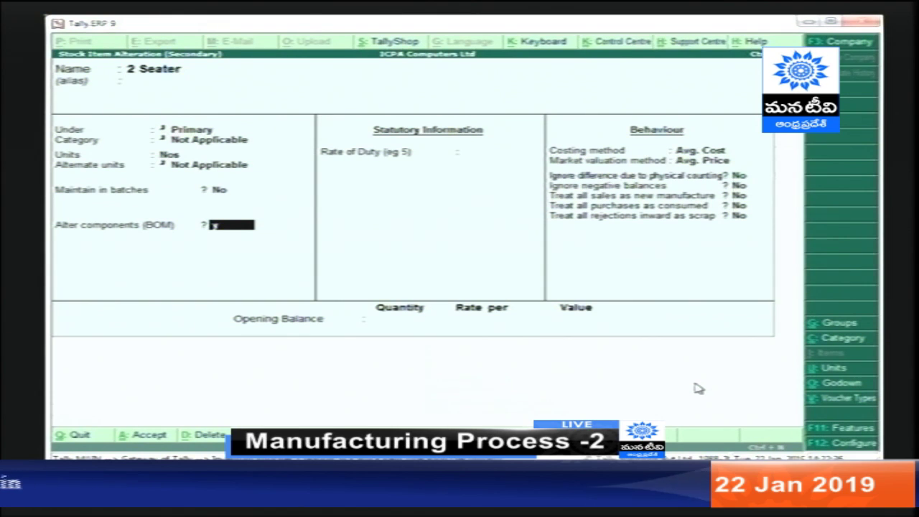
key(Return)
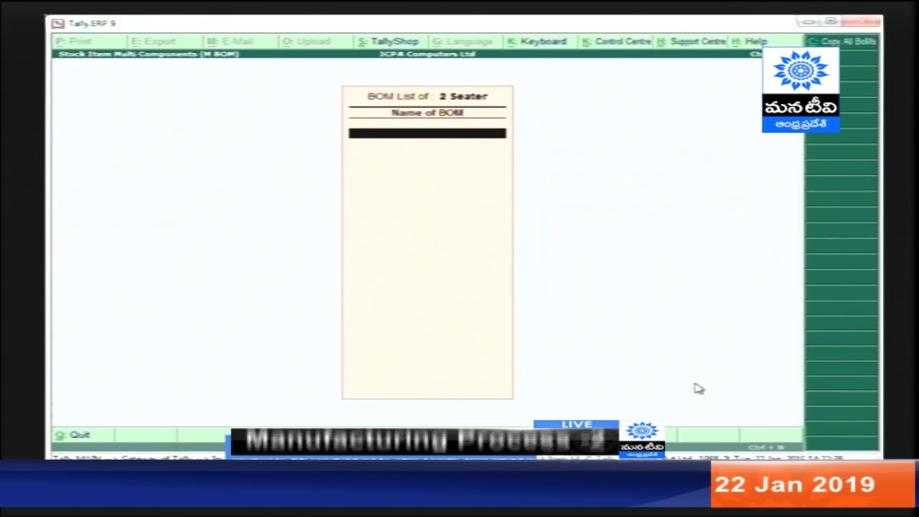
- Name the BOM 2 Seter and accept 1 Nos as its unit of manufacture
text(2seat)
key(BackSpace)
key(BackSpace)
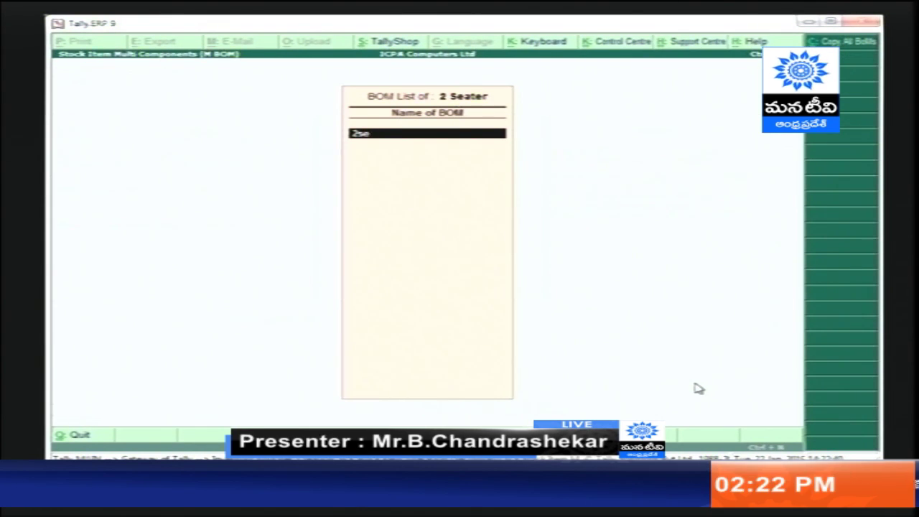
text(Seter)
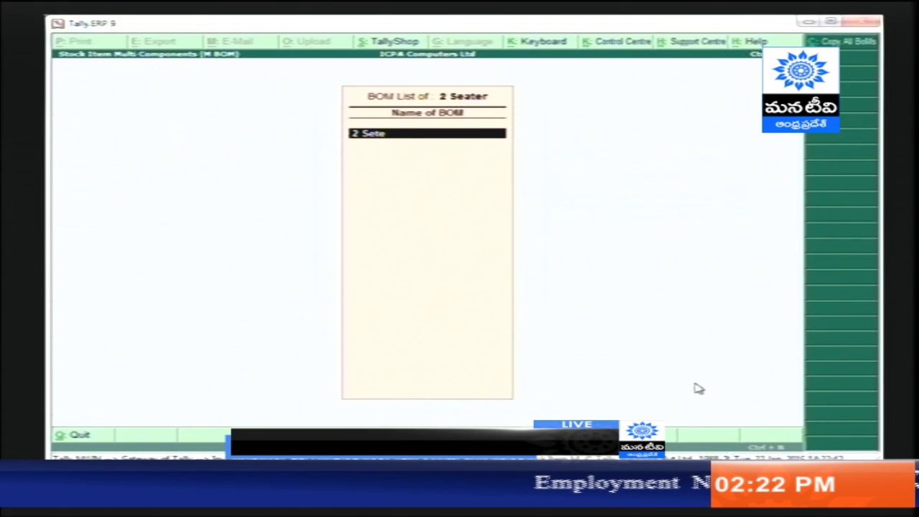
key(Return)
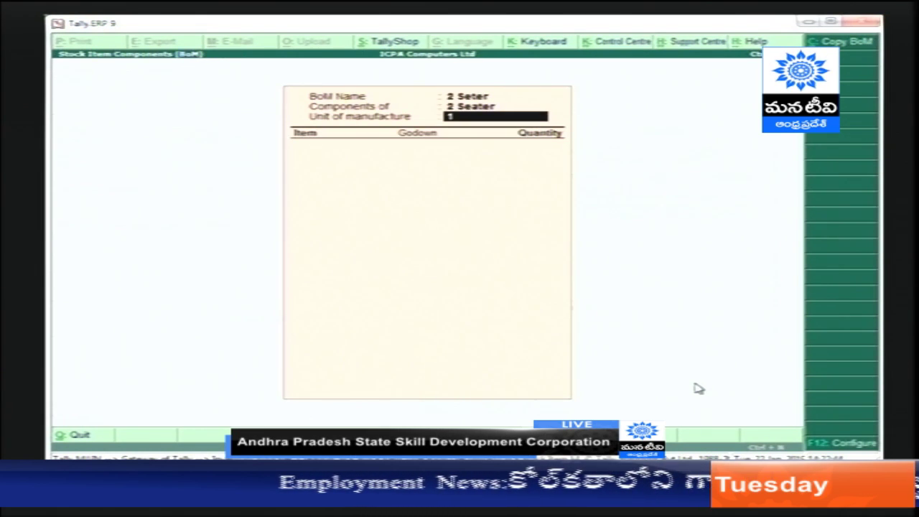
key(Return)
- Check the 2 Seat material requirement in the Excel worksheet and add 0.48 Kgs of Iso from Main Location to the BOM
text(Is)
key(Return)
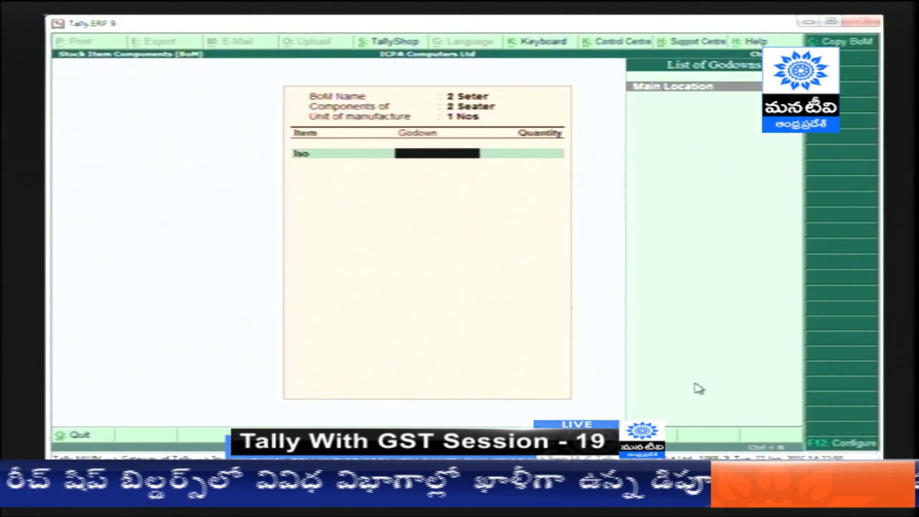
key(Return)
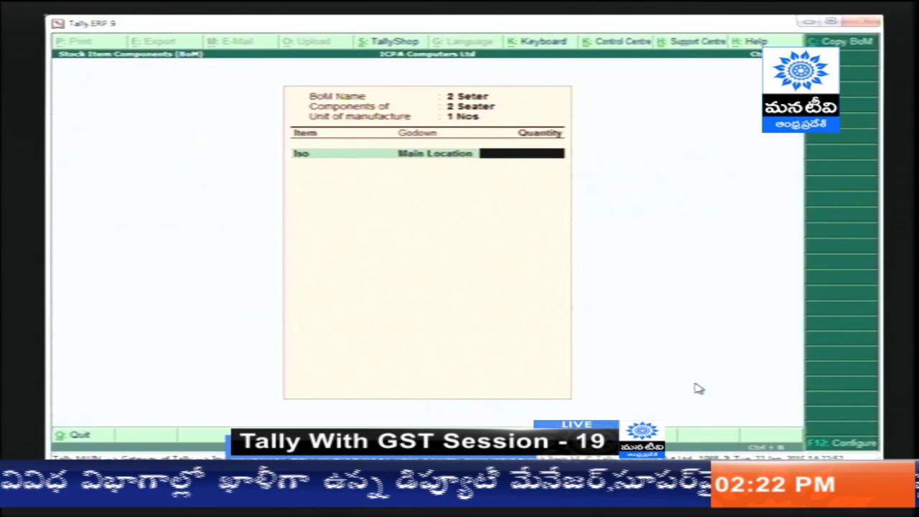
key(alt+Tab)
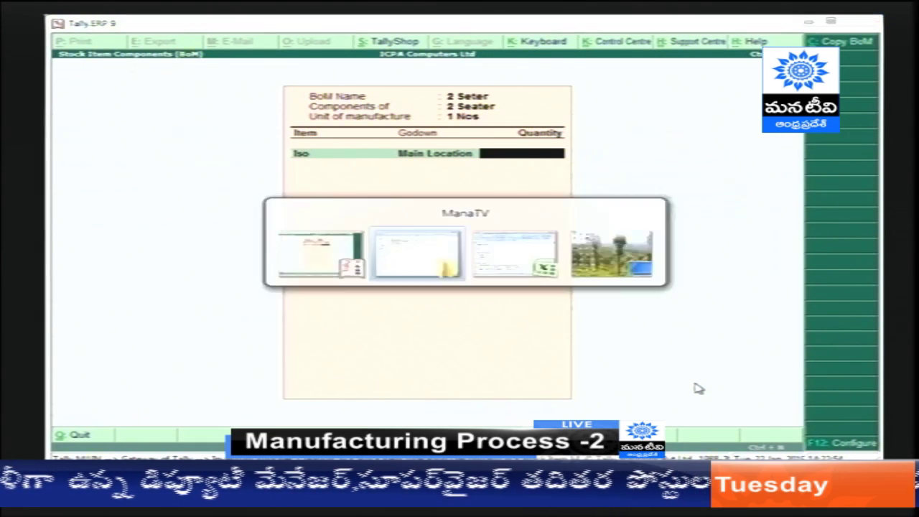
key(alt+Tab)
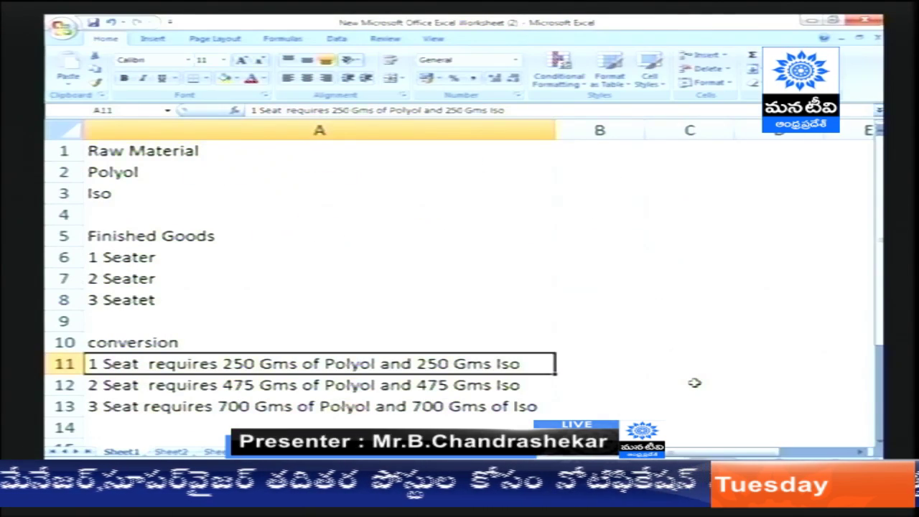
key(Down)
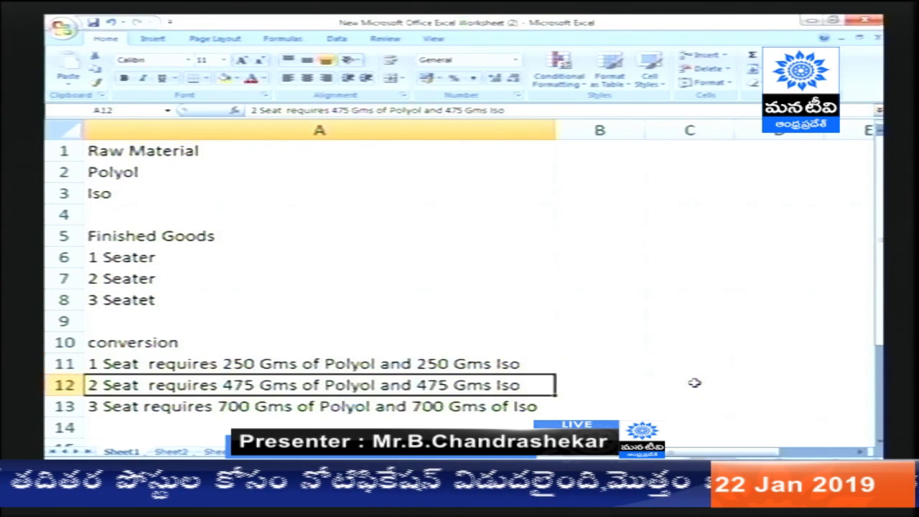
key(alt+Tab)
key(alt+Tab)
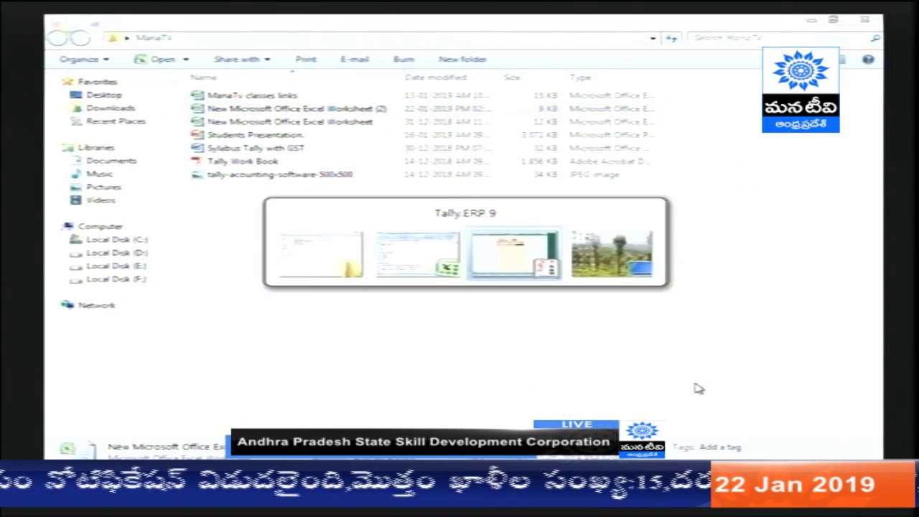
text(475)
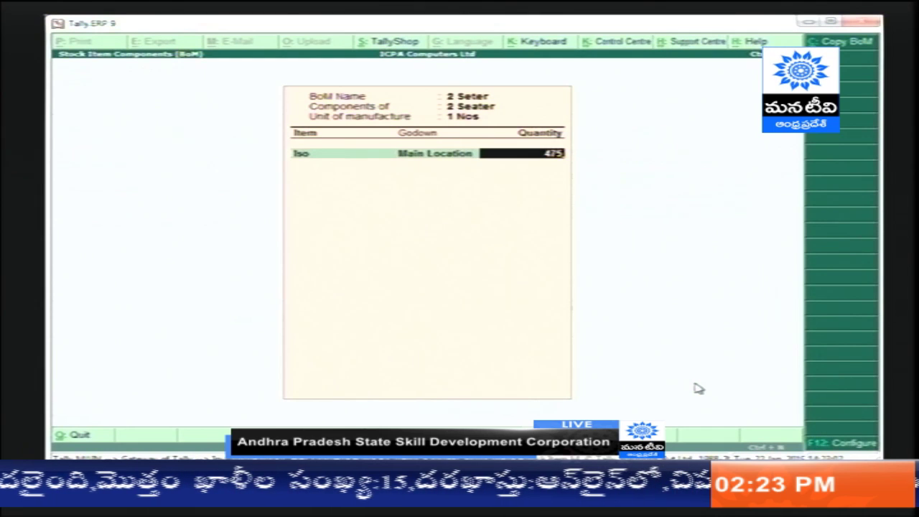
key(BackSpace)
text(.48)
key(Return)
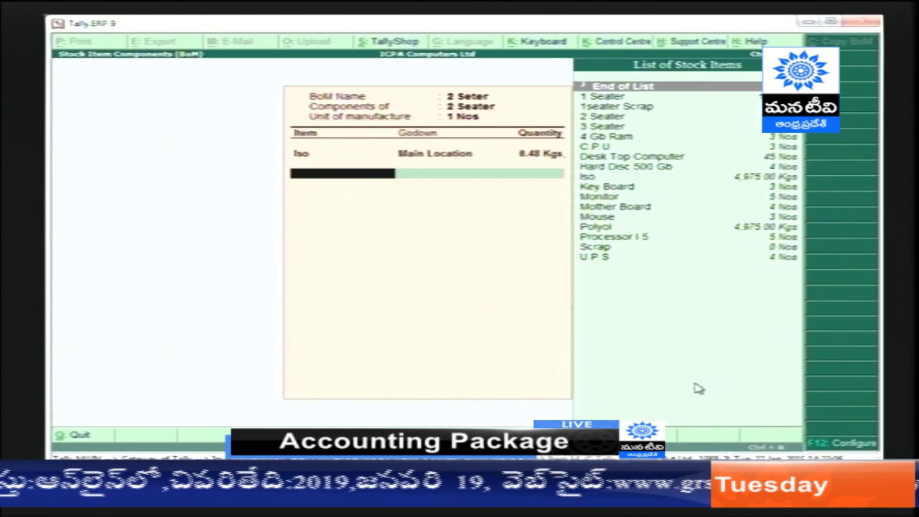
- Add 0.475 Kgs of Polyol from Main Location to the BOM and accept the component list
text(Po)
key(Return)
key(Return)
text(.485)
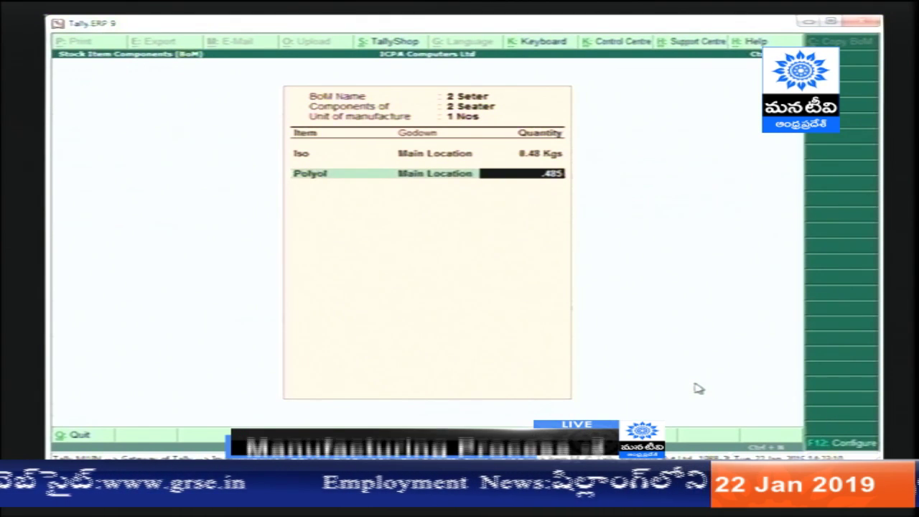
key(BackSpace)
text(75)
key(Return)
key(Return)
key(Return)
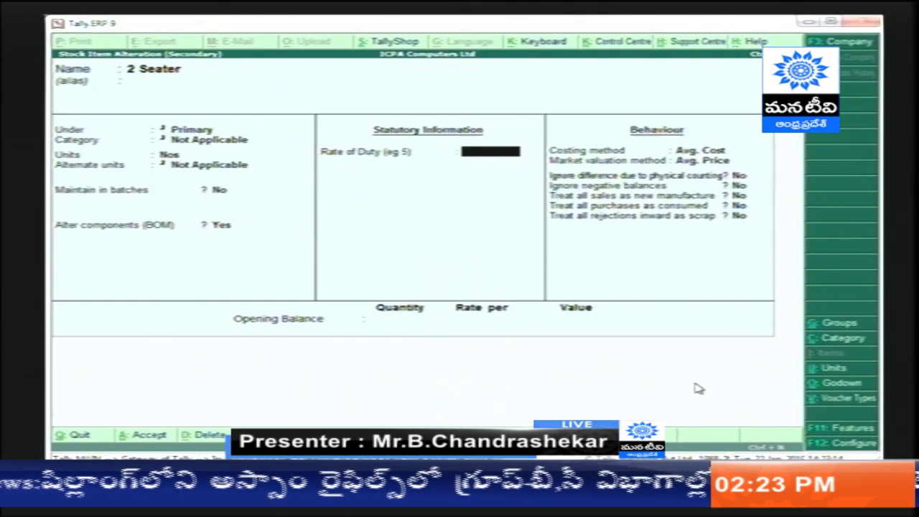
- Accept the remaining settings of the 2 Seater stock item and save the alteration
key(Return)
key(Return)
key(Return)
key(Return)
key(Return)
key(Return)
key(Return)
key(Return)
key(Return)
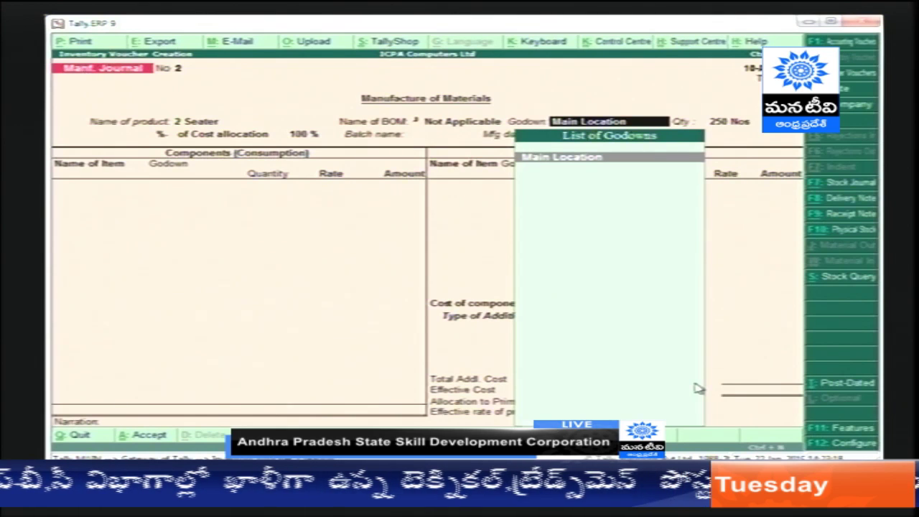
- Discard the unfinished manufacturing journal and start a blank one
key(BackSpace)
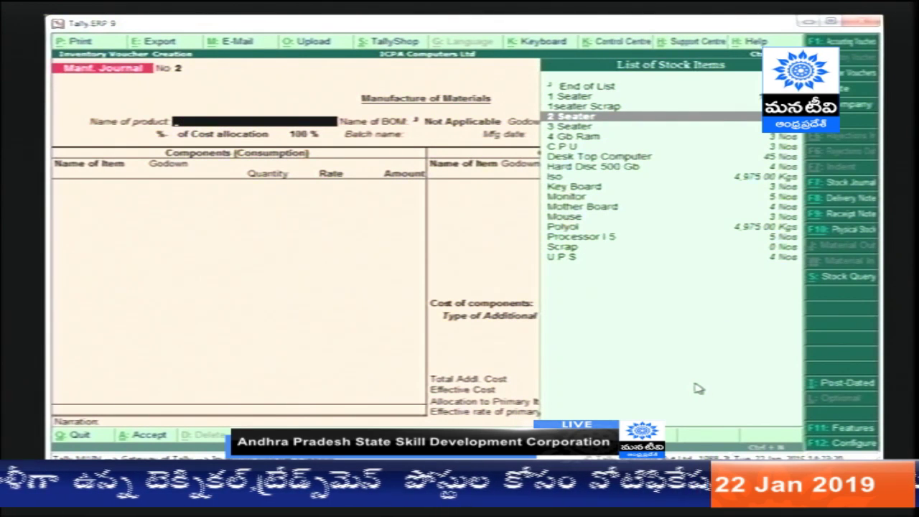
key(Escape)
key(Return)
key(t)
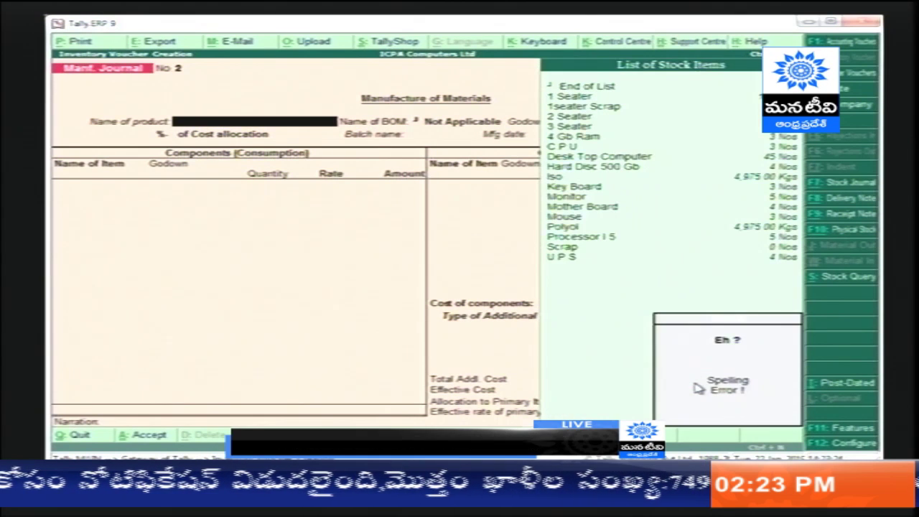
- Set the product to 2 Seater with the 2 Seter BOM, Main Location and a quantity of 250 Nos
text(2)
key(Return)
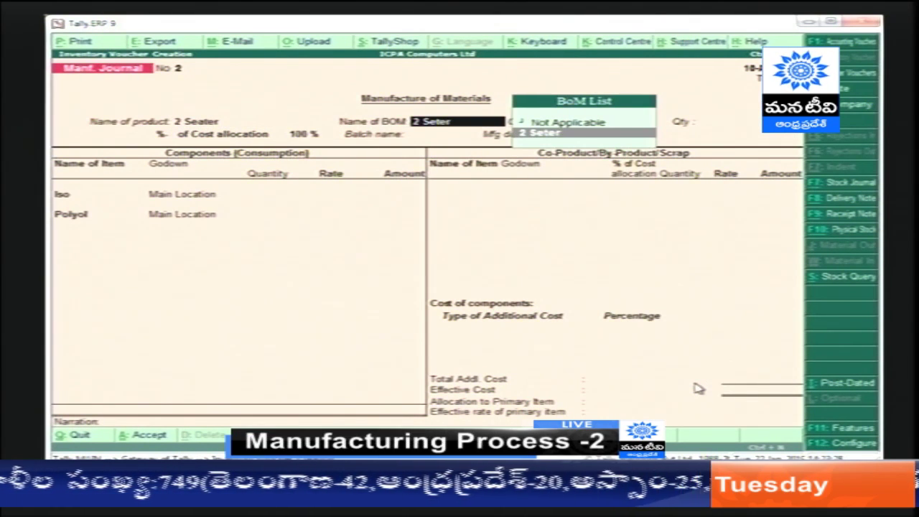
key(Return)
key(Return)
text(250)
key(Return)
- Accept the BOM-calculated quantities, rates and amounts for Iso and Polyol in the 2 Seater journal
key(Return)
key(Return)
key(Return)
key(Return)
key(Return)
key(Return)
key(Return)
key(Return)
key(Return)
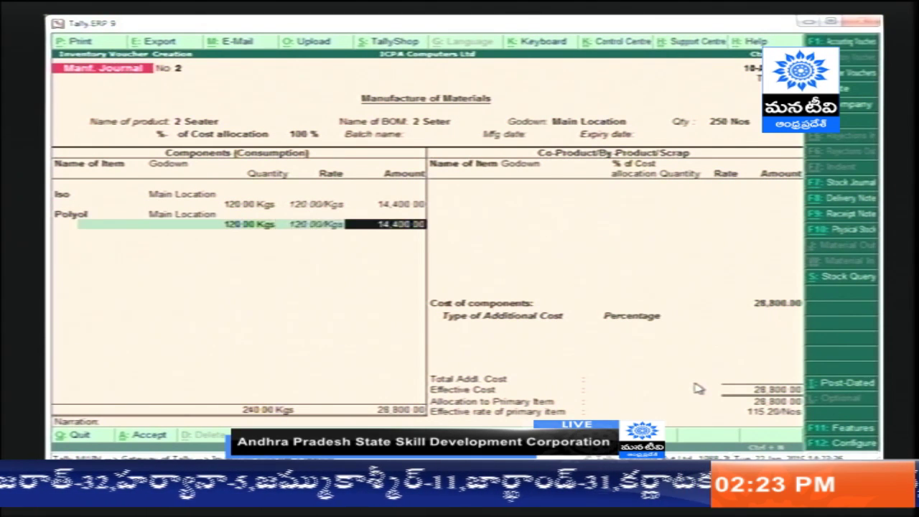
key(Return)
key(Return)
- Create a new stock item named 2 Seater Scrap from the journal's scrap item entry
text(2s)
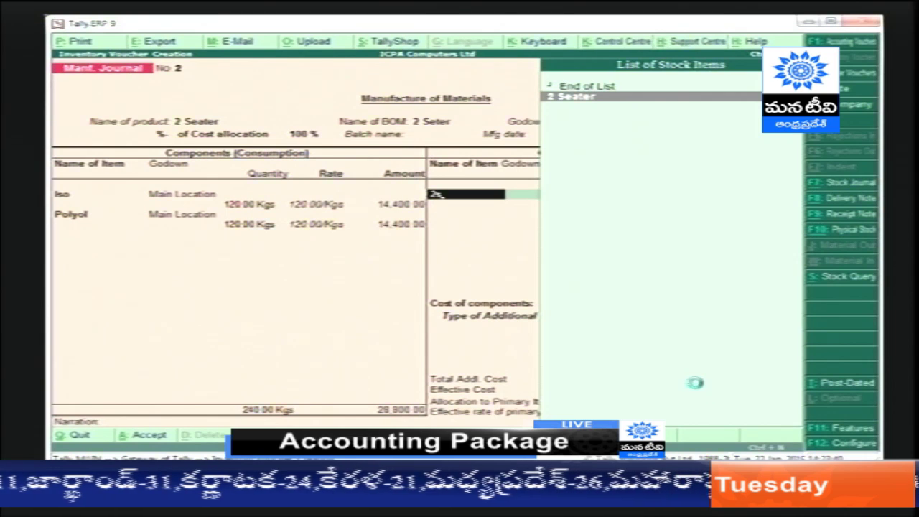
key(alt+c)
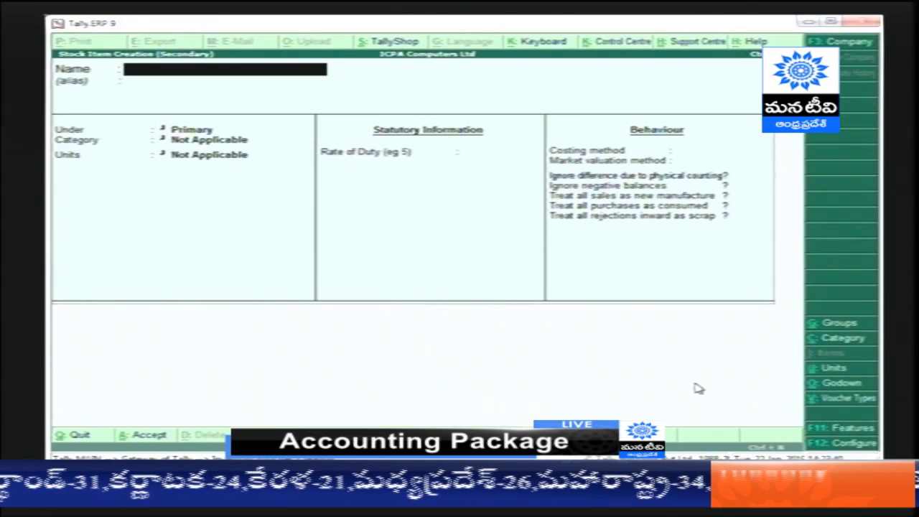
text(S)
text(2)
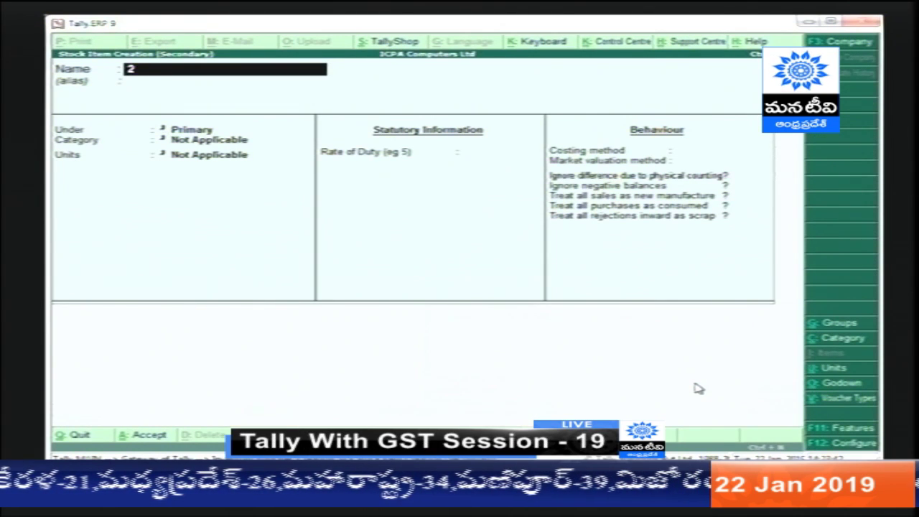
text( Seater Scp)
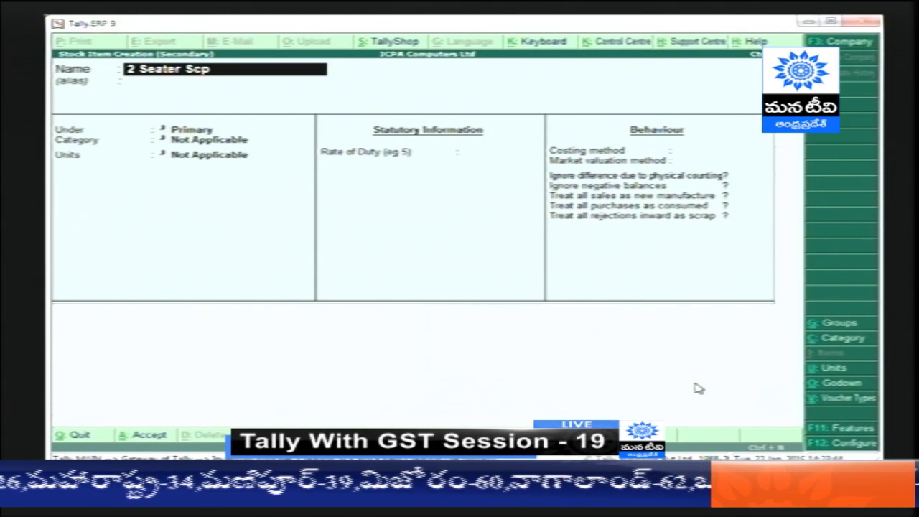
key(BackSpace)
text(rap)
key(Return)
- Keep the new scrap item under Primary with no category, set its units to Nos and save it
key(Return)
key(Return)
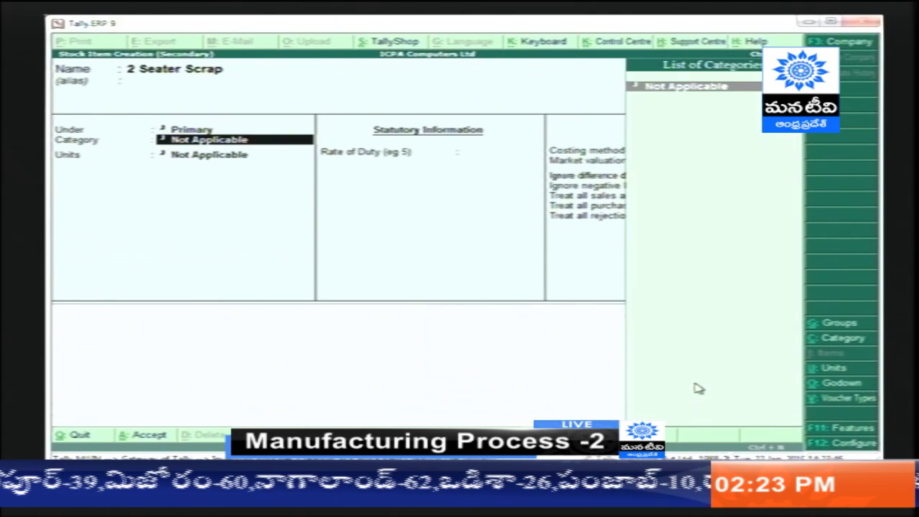
key(Return)
key(Down)
key(Down)
key(Return)
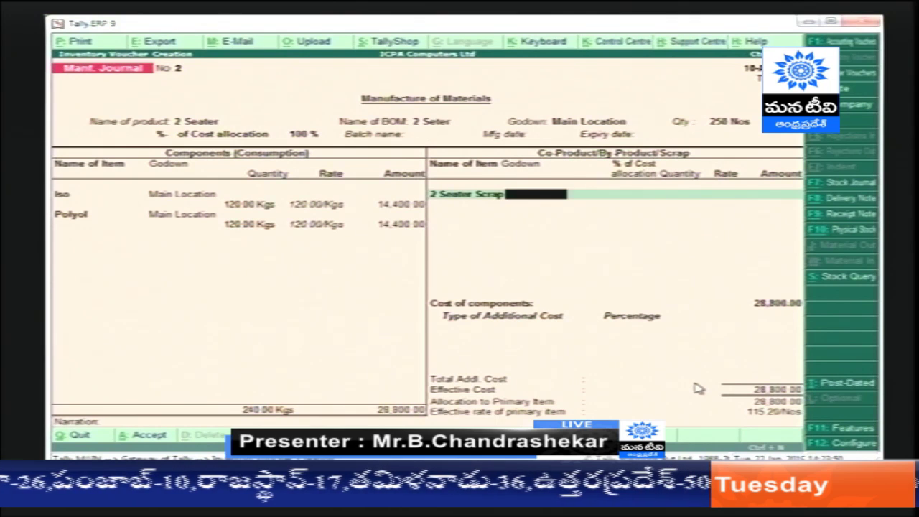
- Record 2 Seater Scrap at Main Location with 8 Nos and no cost allocation, and finish the scrap list
key(Return)
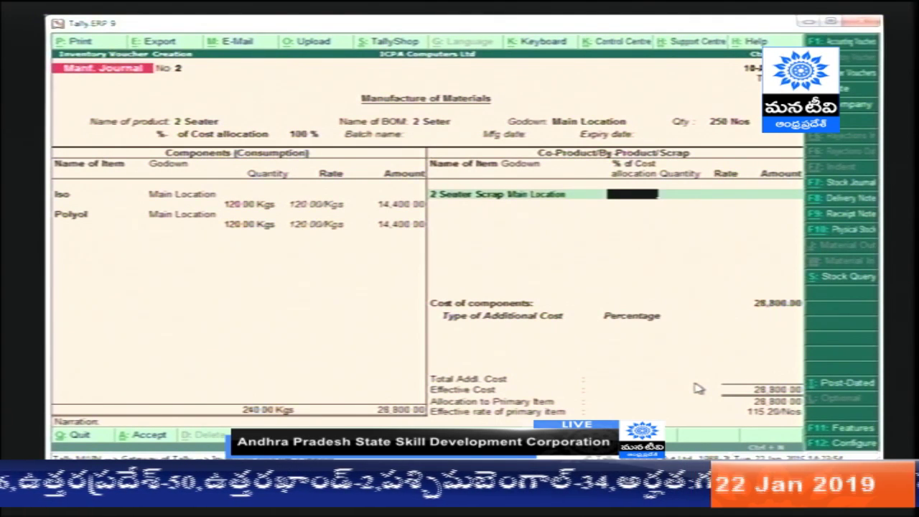
text(8)
key(Return)
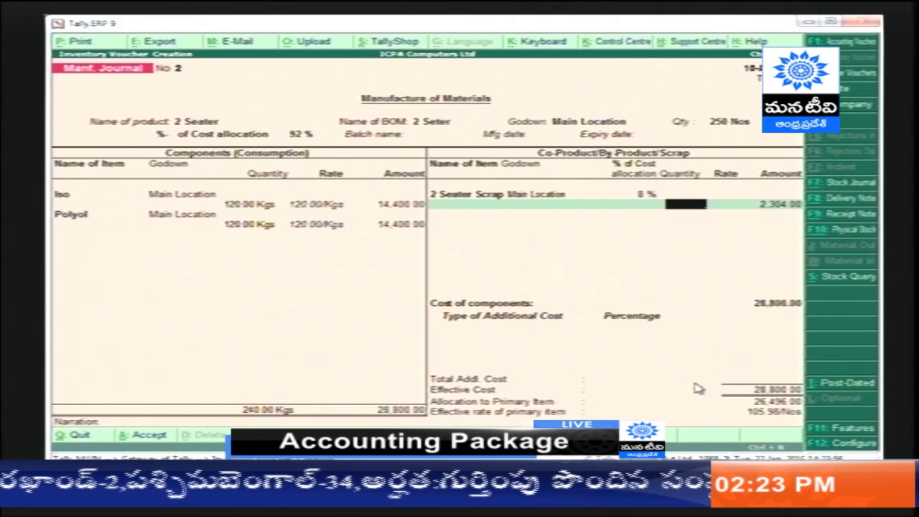
key(BackSpace)
key(BackSpace)
key(Return)
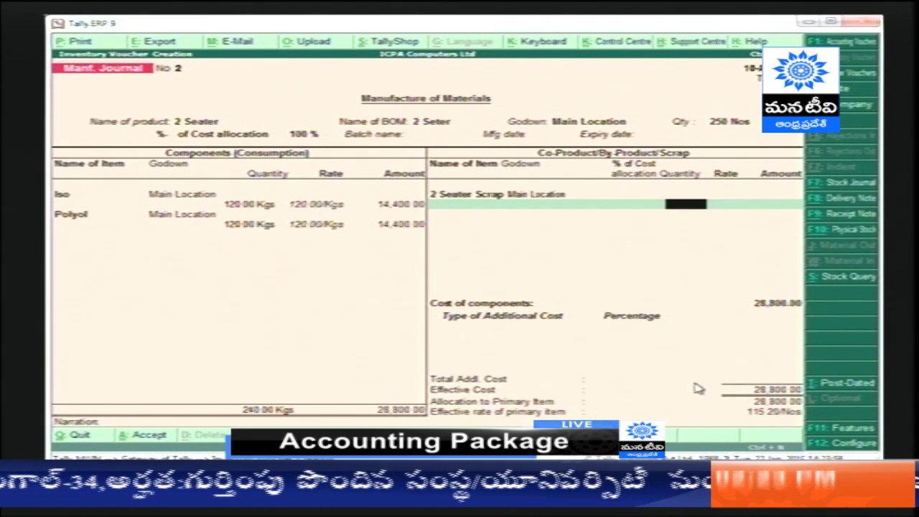
text(8)
key(Return)
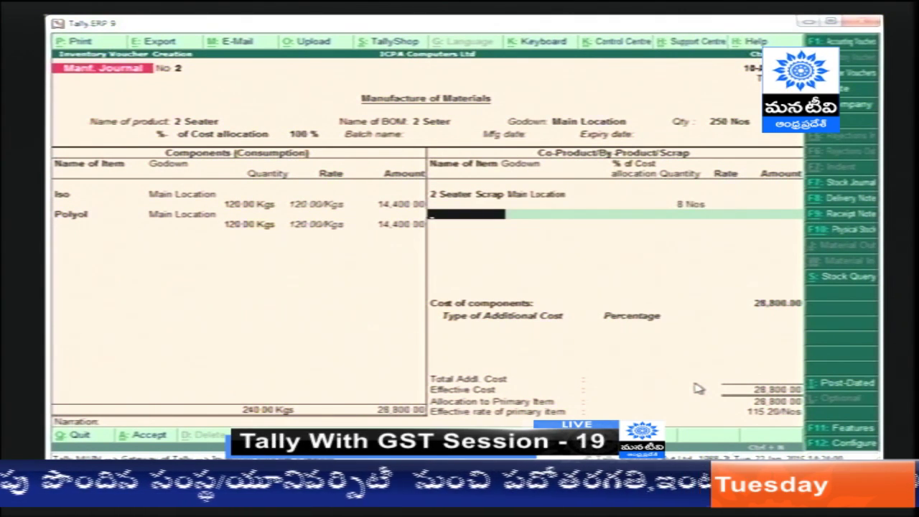
key(Return)
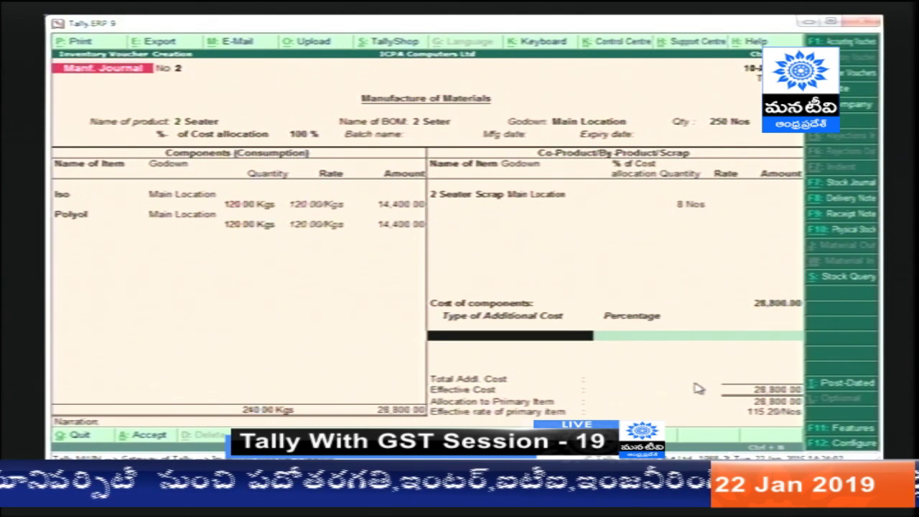
- Add Wages of 5,000 as an additional cost of the 2 Seater journal
text(E)
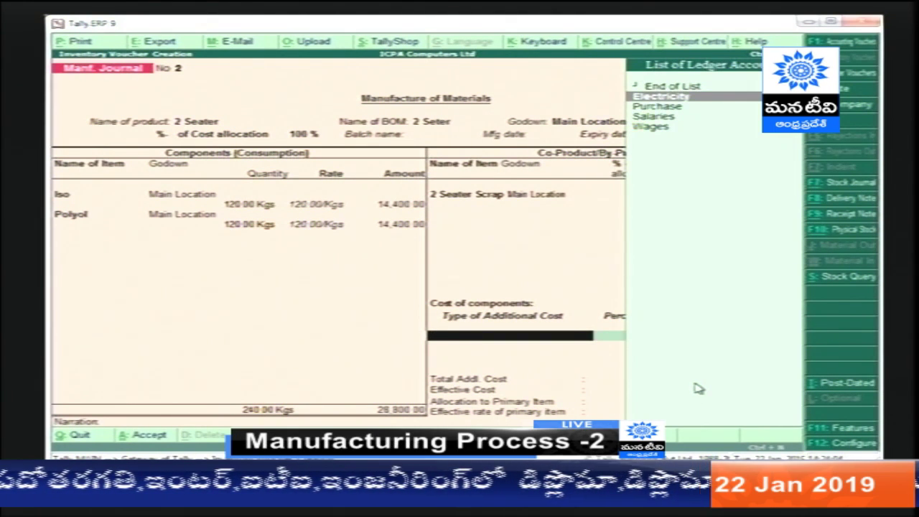
key(Down)
key(Down)
key(Down)
key(Return)
key(Return)
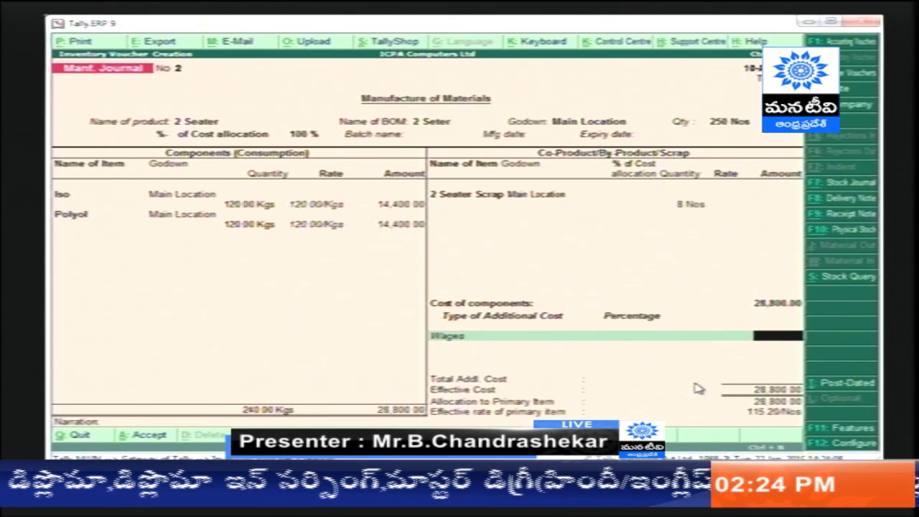
key(Return)
- Add Electricity of 500 as an additional cost of the journal
text(E)
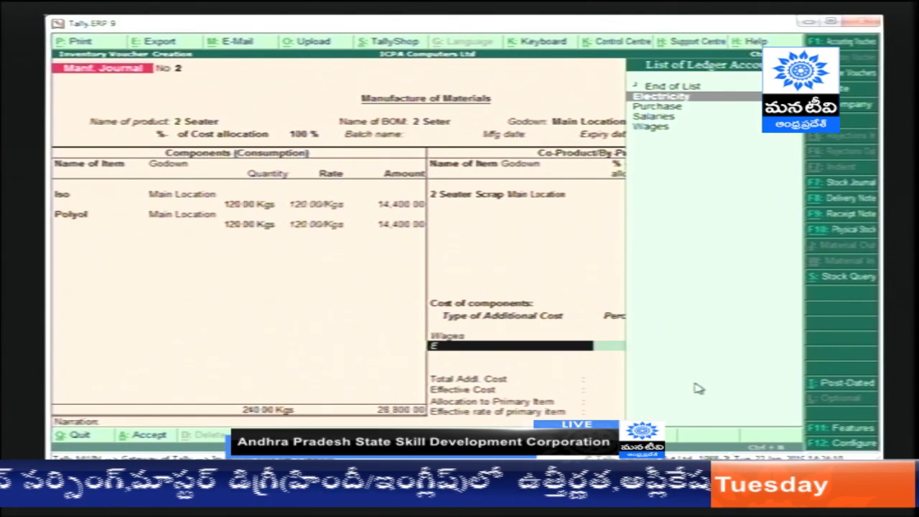
key(Return)
key(Return)
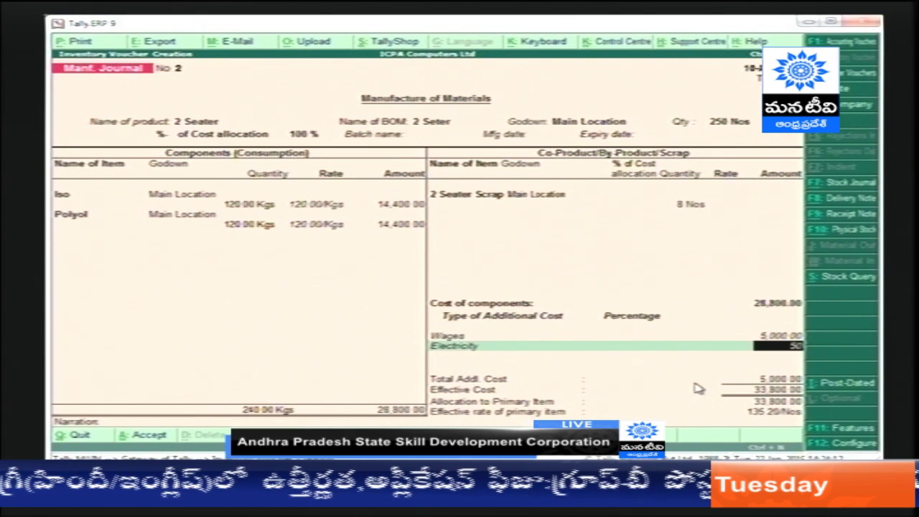
key(Return)
- Add Salaries of 2,500 as an additional cost and finish the additional cost list
key(Down)
key(Down)
key(Down)
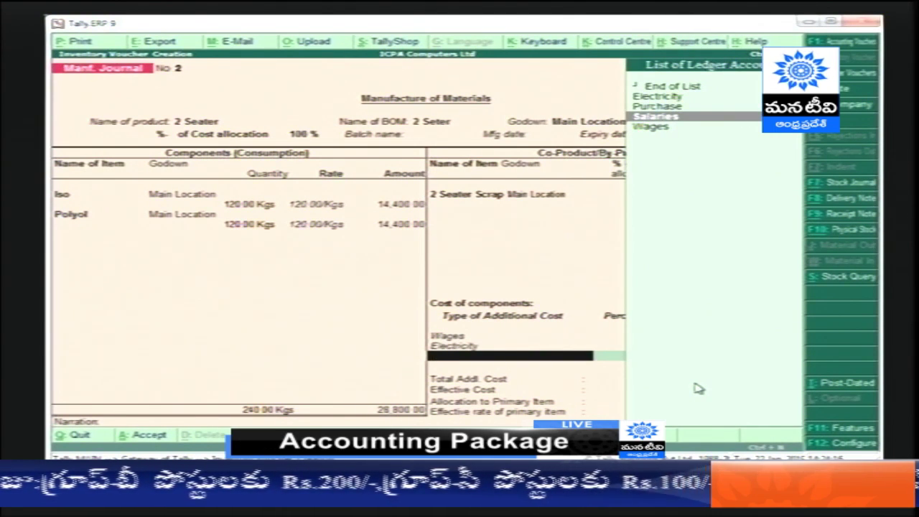
key(Return)
key(Return)
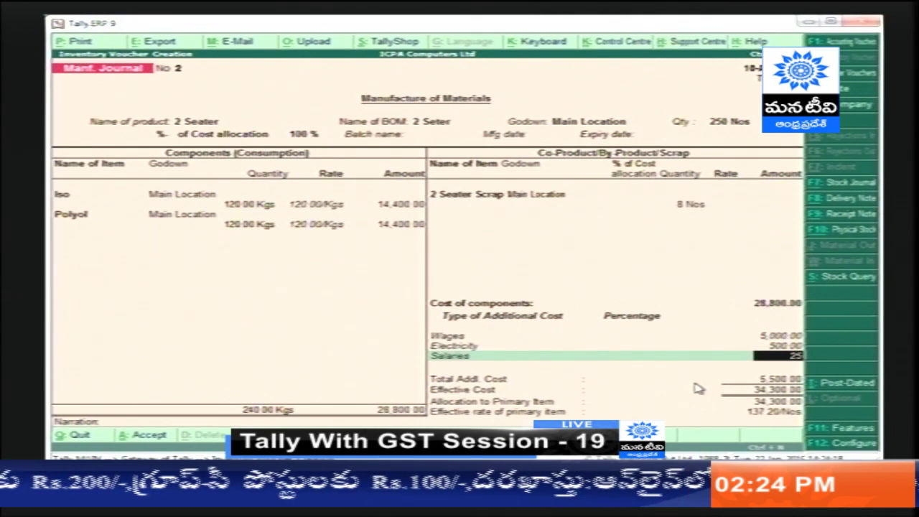
text(2500)
key(Return)
key(Return)
key(Return)
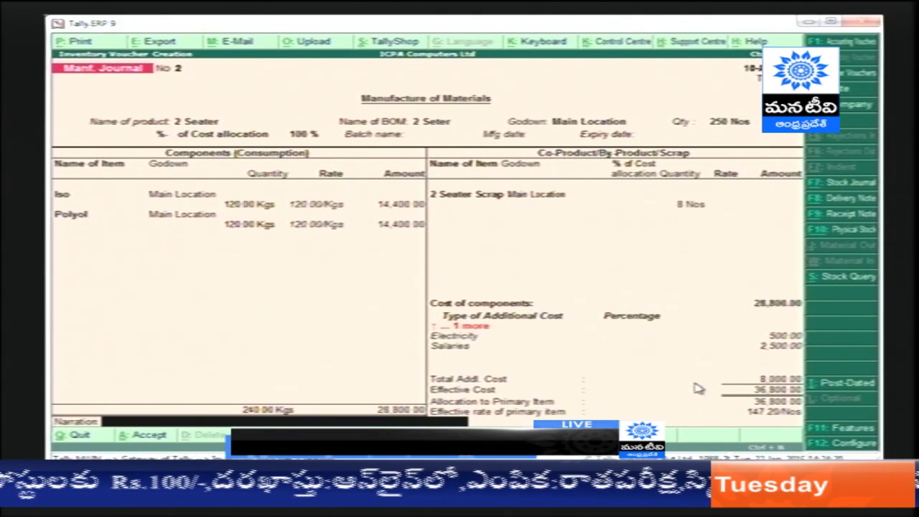
- Leave the narration blank and save the 2 Seater manufacturing journal
key(Escape)
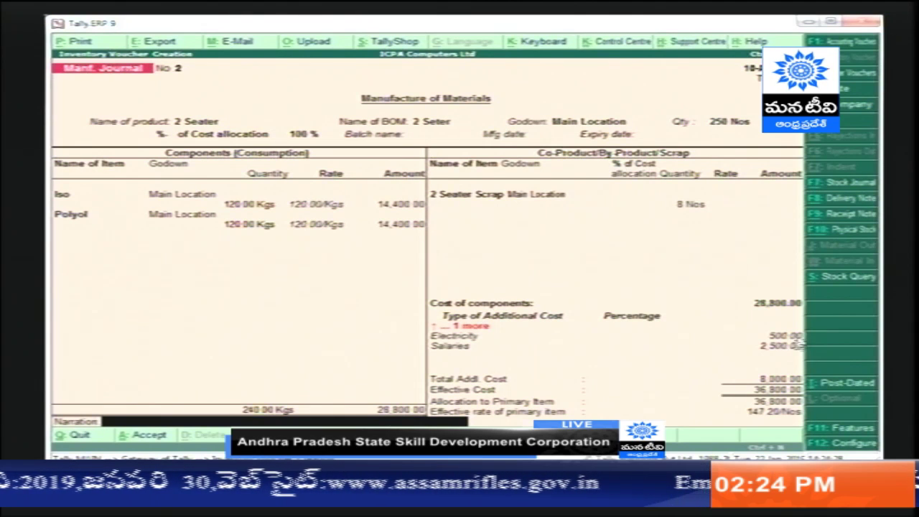
key(Return)
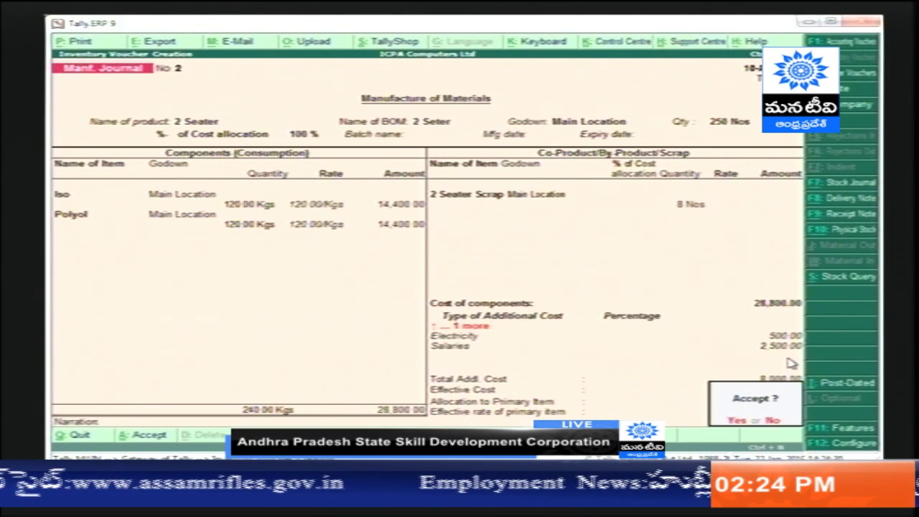
key(Return)
- Choose 3 Seater as the product of the new manufacturing journal and open its stock item for alteration
text(3)
key(Return)
key(BackSpace)
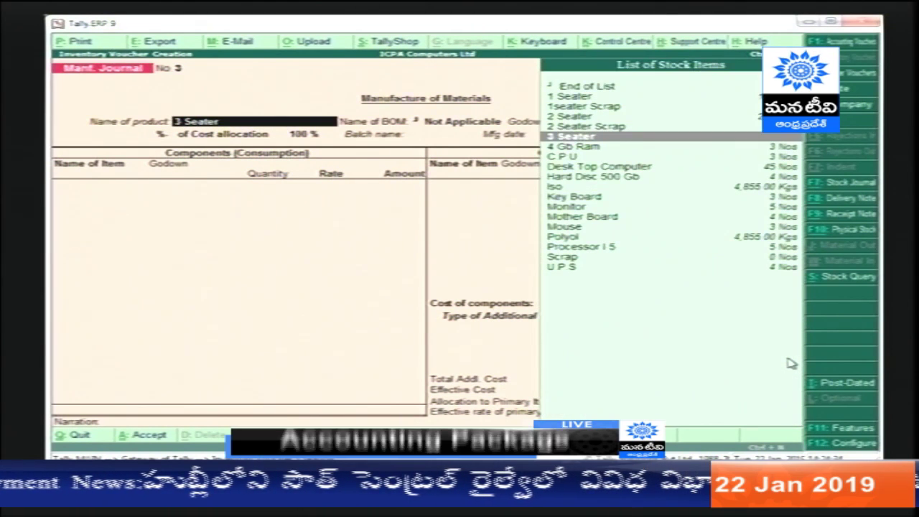
key(ctrl+Return)
- Keep the 3 Seater item's group, category, units and batch settings, and enable altering its components (BOM)
key(Return)
key(Return)
key(Return)
key(Return)
key(Return)
key(Return)
key(Return)
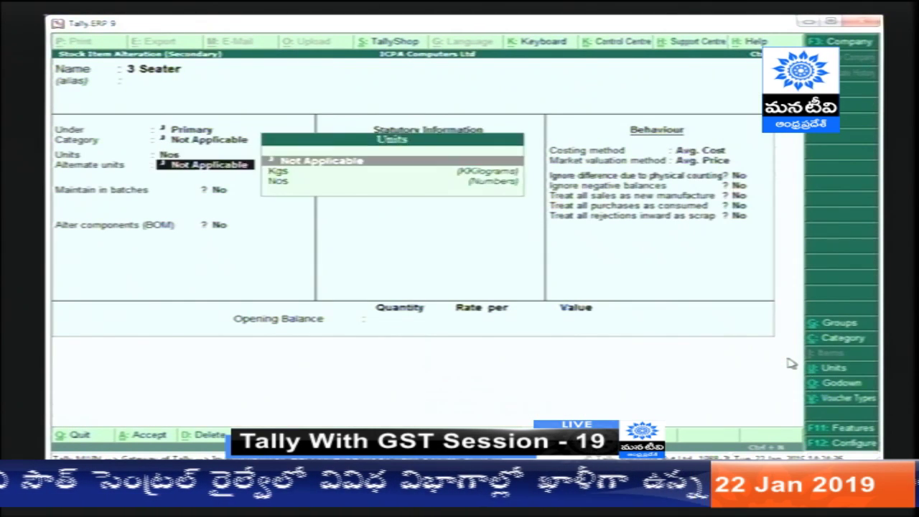
key(y)
key(Return)
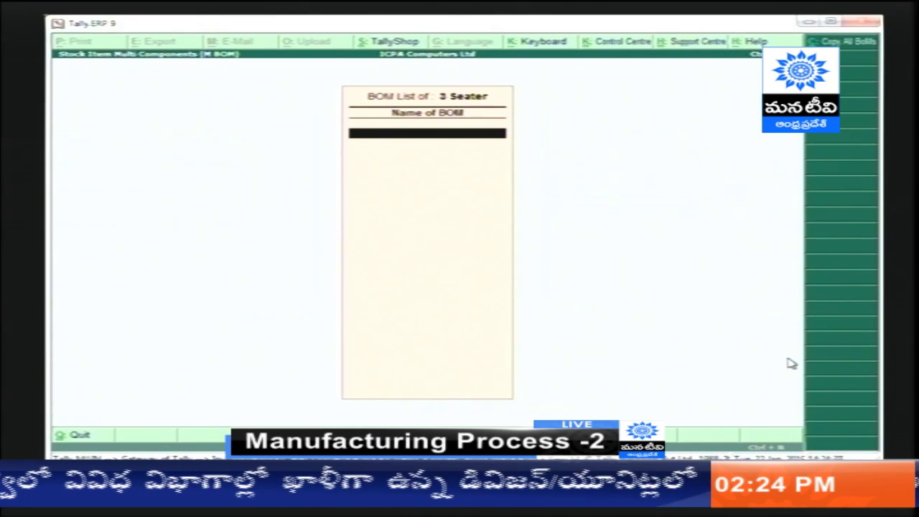
- Create a BOM named 3seater with a unit of manufacture of 1 Nos
text(3seate)
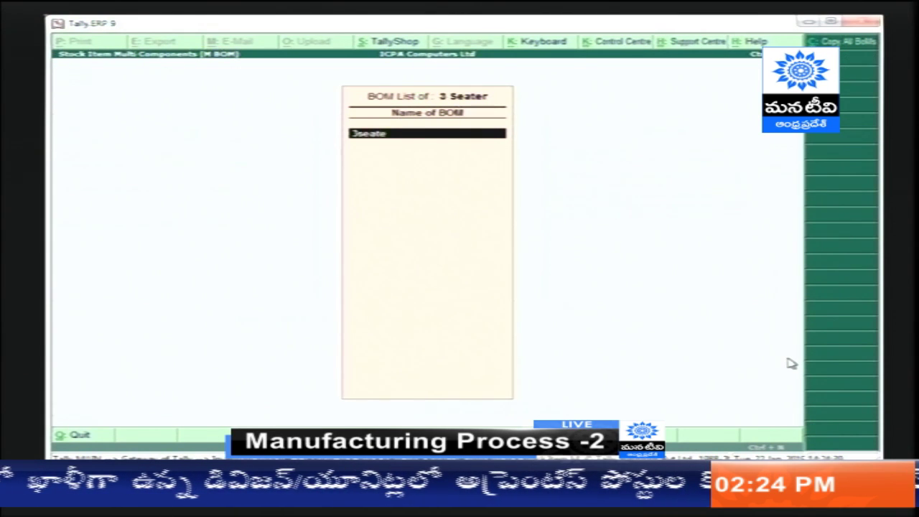
text(r)
key(Return)
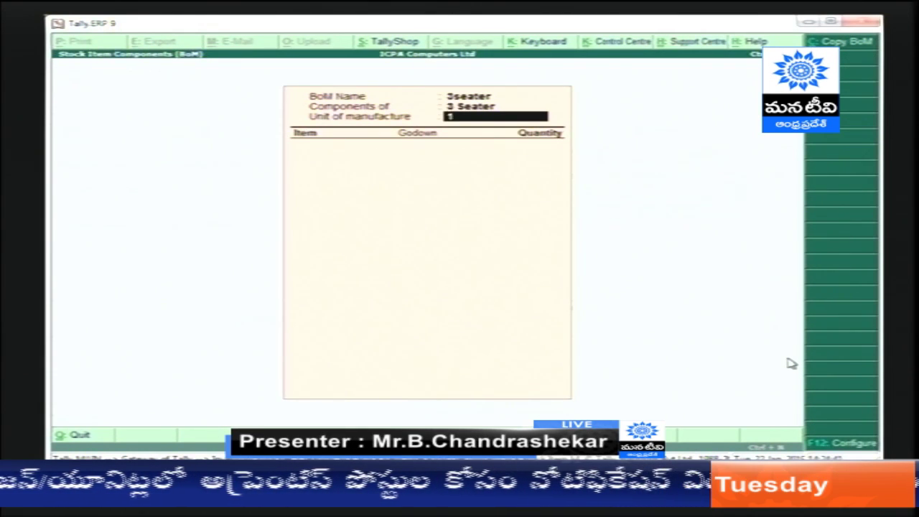
key(Return)
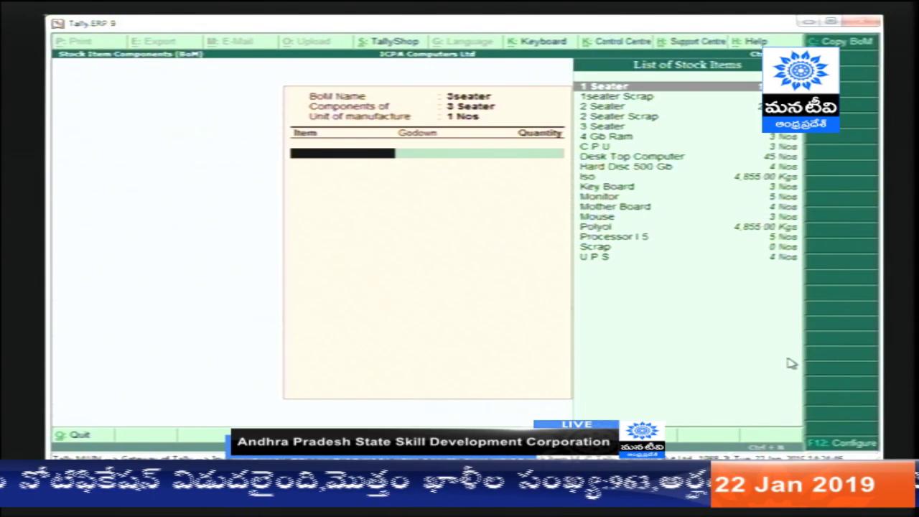
- Add Iso as the first component of the 3seater BOM
text(Is)
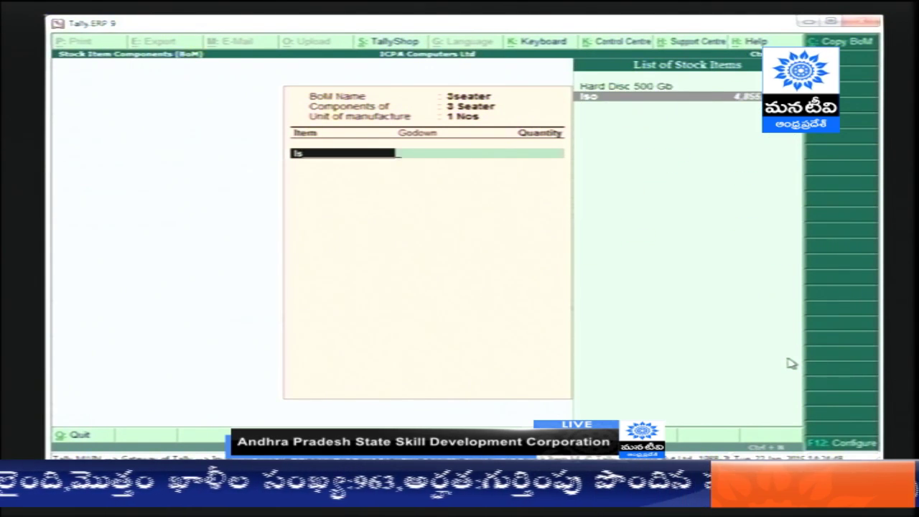
key(Return)
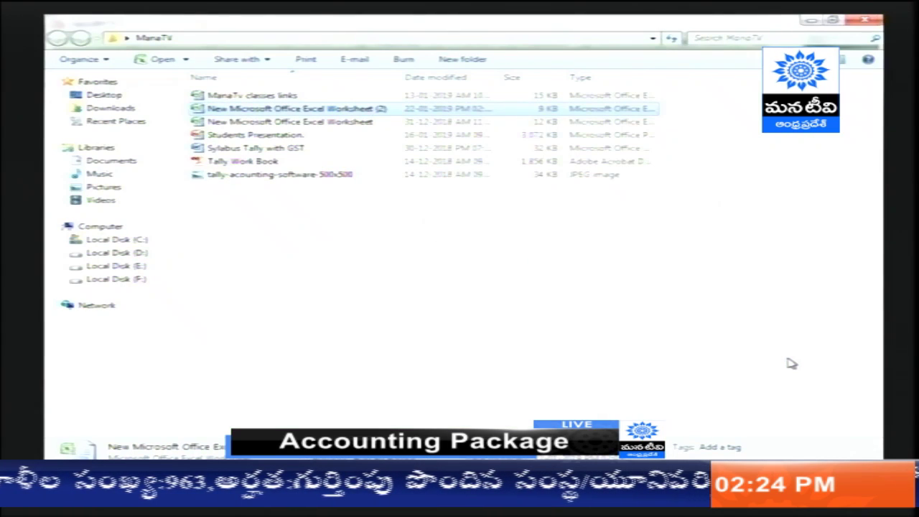
key(alt+Tab)
key(alt+Tab)
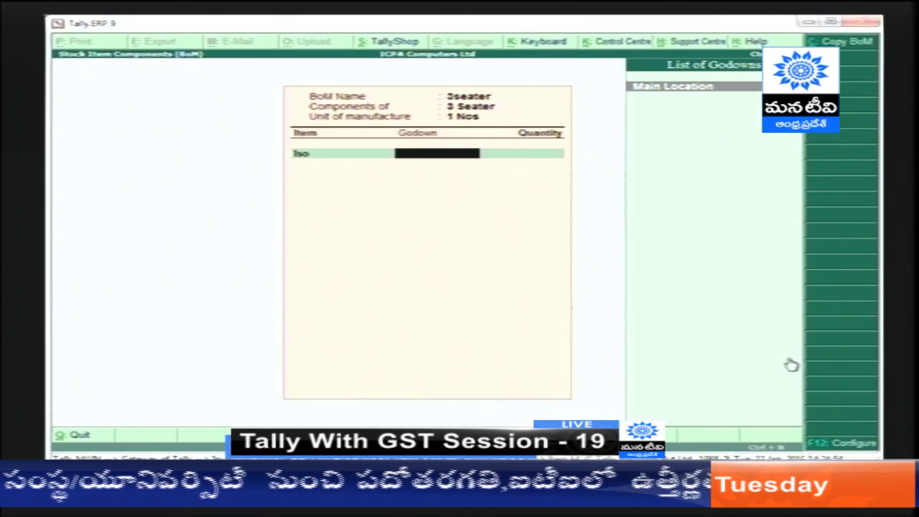
text(.)
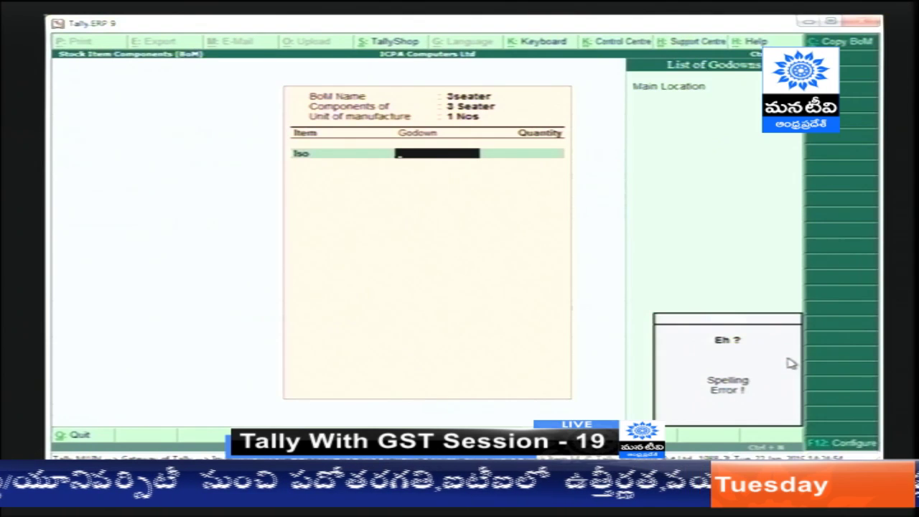
- Allocate 0.70 Kgs of Iso from Main Location as a component in the 3seater bill of materials
key(BackSpace)
key(Return)
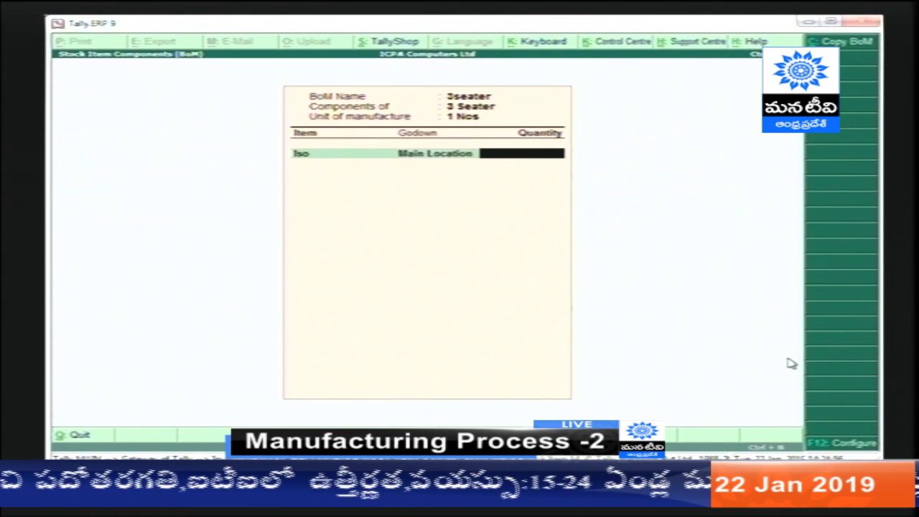
key(Return)
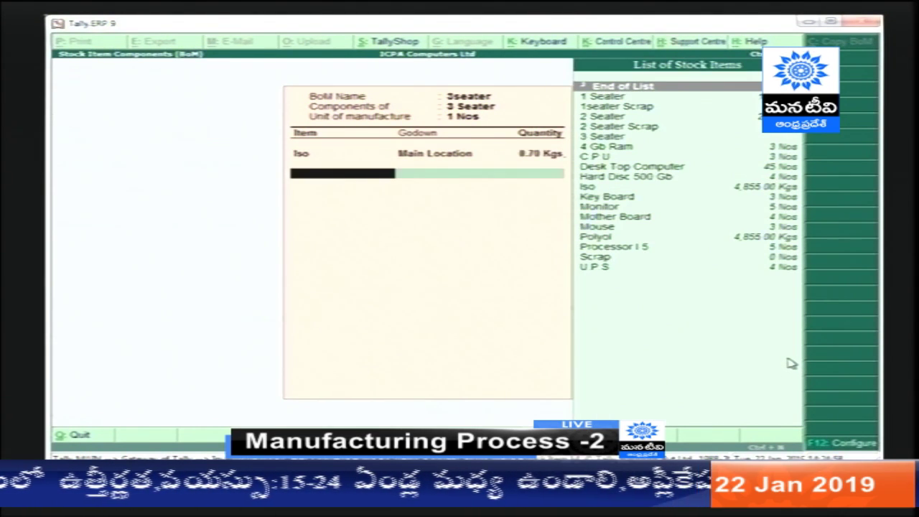
- Add Polyol from Main Location with a quantity of 0.70 Kgs and finish the 3seater component list
text(Po)
key(Return)
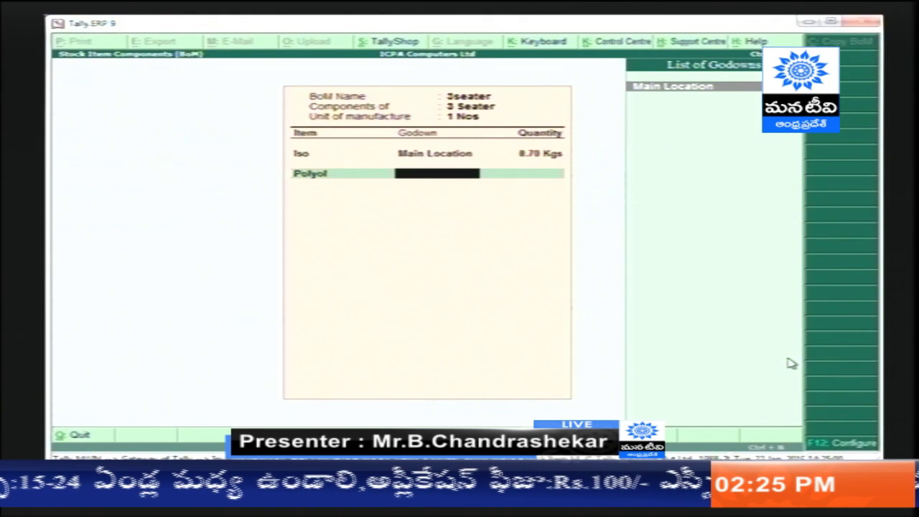
key(Return)
text(.70)
key(Return)
key(Return)
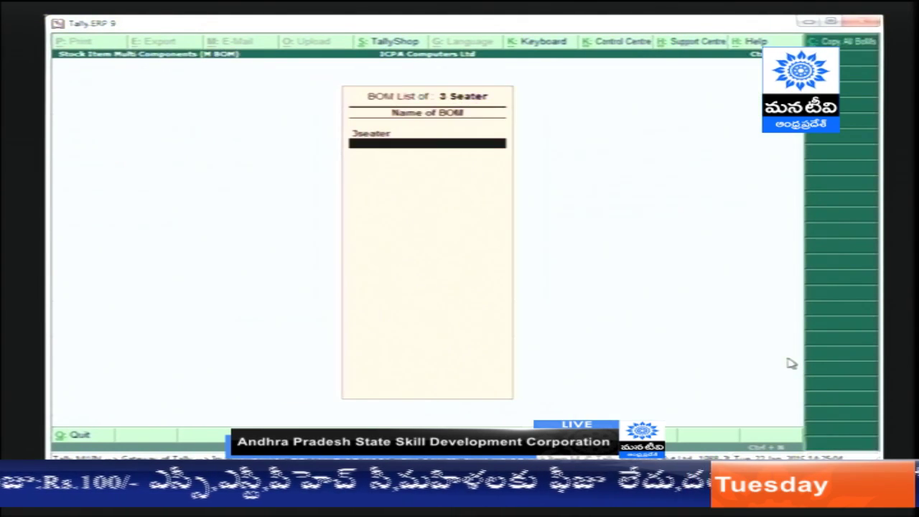
- Close the BOM list and save the altered 3 Seater stock item, keeping its remaining settings
key(Return)
key(Return)
key(Return)
key(Return)
key(Return)
key(Return)
key(Return)
key(Return)
key(Return)
key(Return)
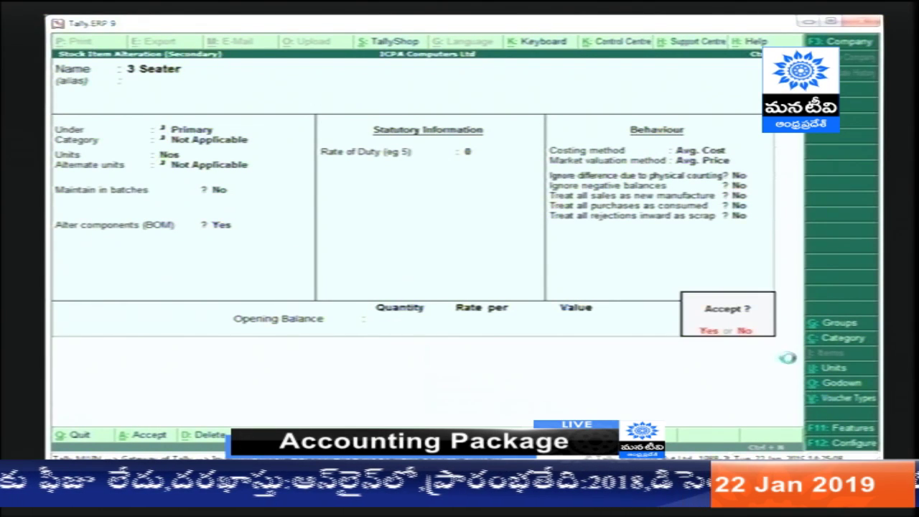
key(Return)
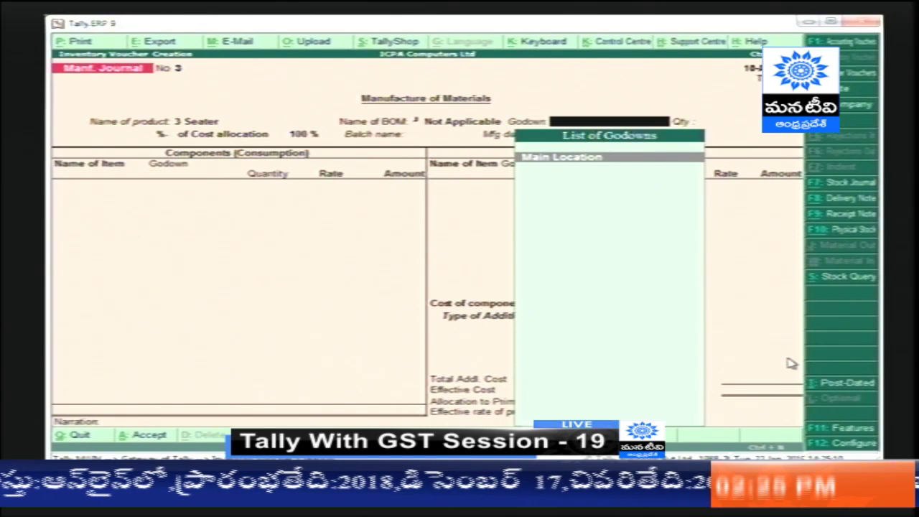
- Go back to the product name in the manufacturing journal and choose 3 Seater with the 3seater BOM
key(BackSpace)
key(Return)
key(Escape)
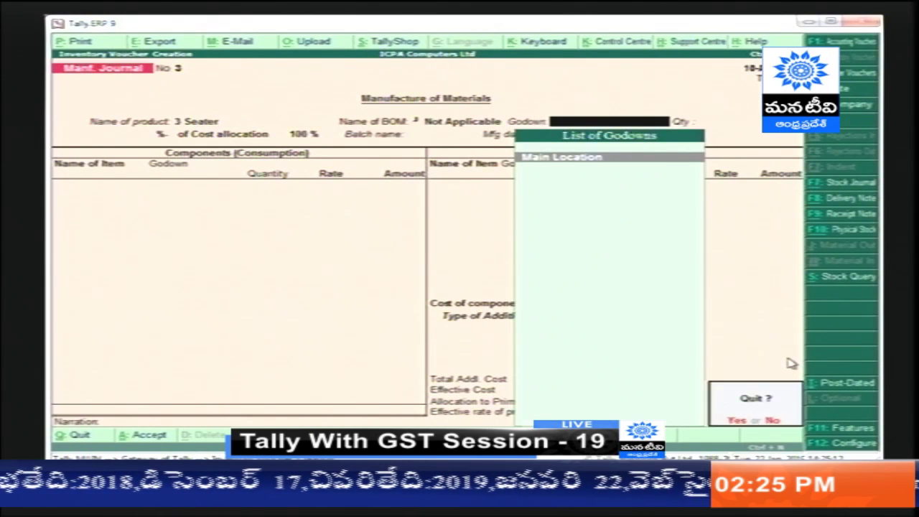
key(Return)
key(Return)
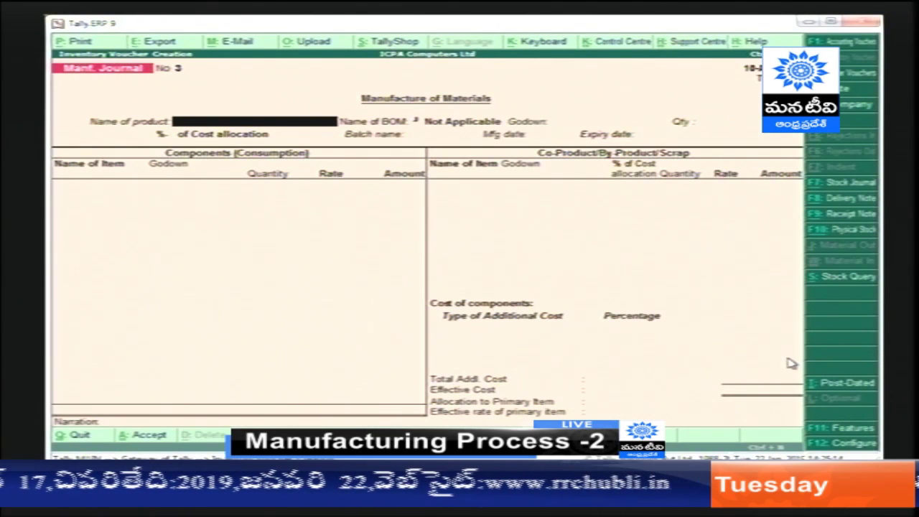
key(Return)
key(Return)
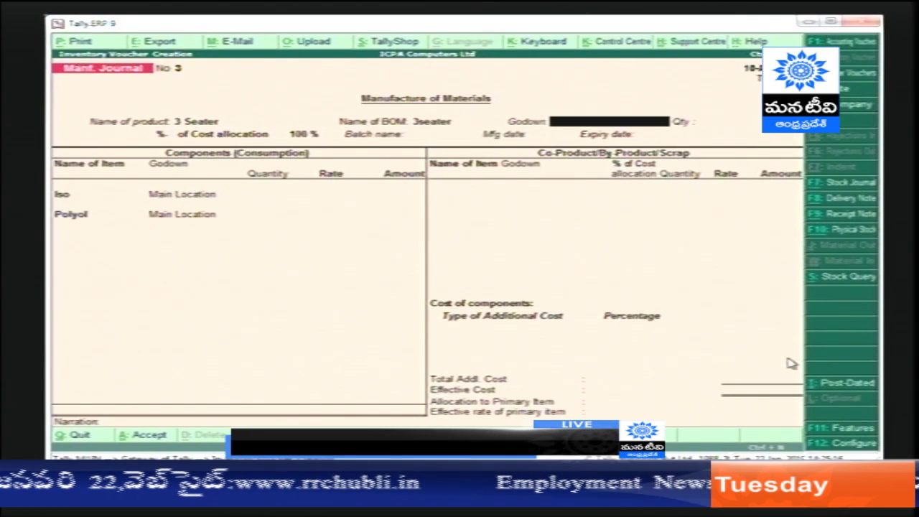
- Set the godown to Main Location and the manufactured quantity to 300 Nos
key(BackSpace)
key(Return)
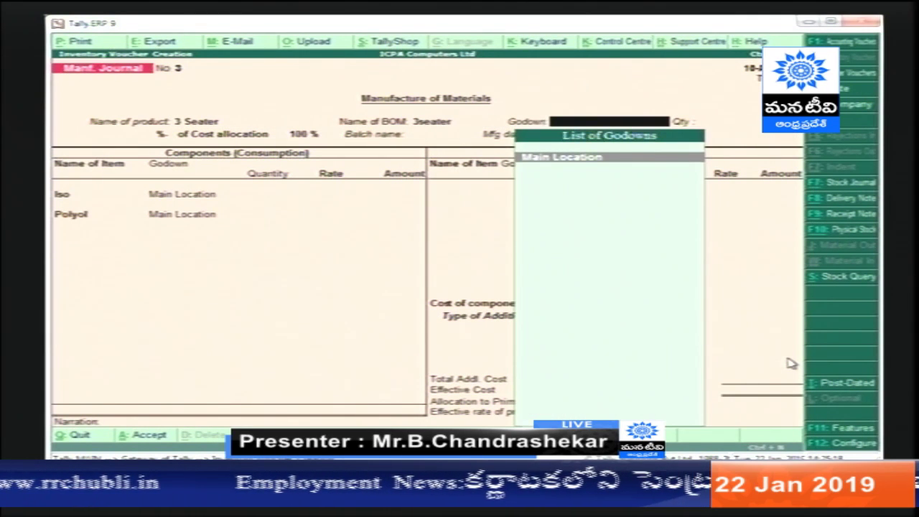
key(Return)
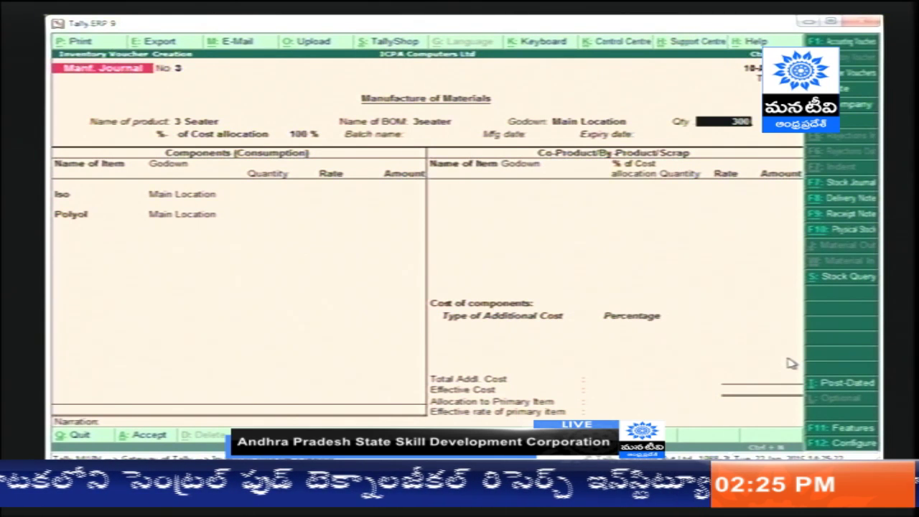
key(Return)
- Accept the Iso and Polyol component lines with their calculated quantities, rates and amounts
key(Return)
key(Return)
key(Return)
key(Return)
key(Return)
key(Return)
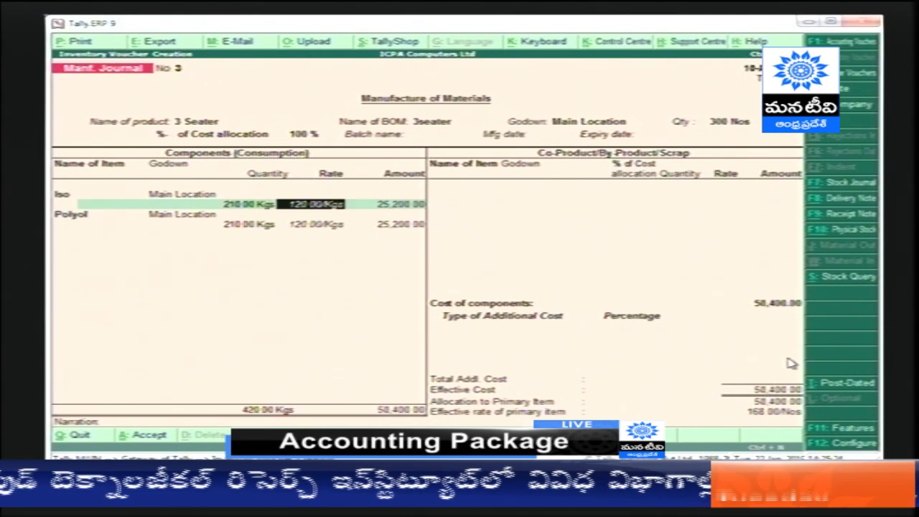
key(Return)
key(Return)
key(Return)
key(Return)
key(Return)
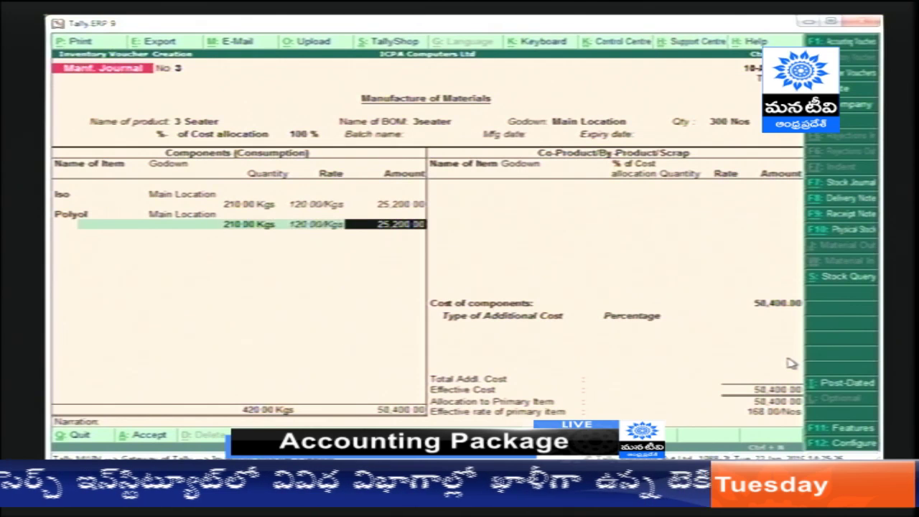
- Enter 3 Seater from Main Location as the co-product/scrap item with a quantity of 15 Nos
text(3)
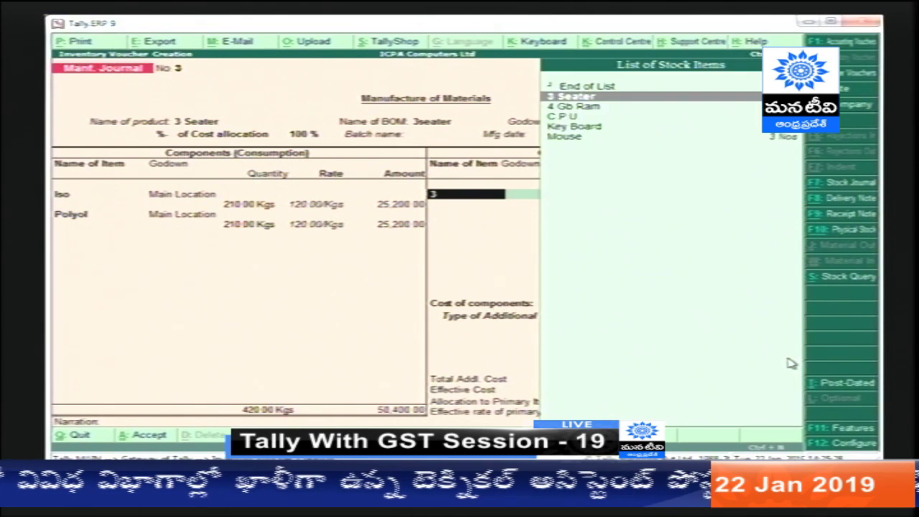
key(Return)
key(Return)
key(Return)
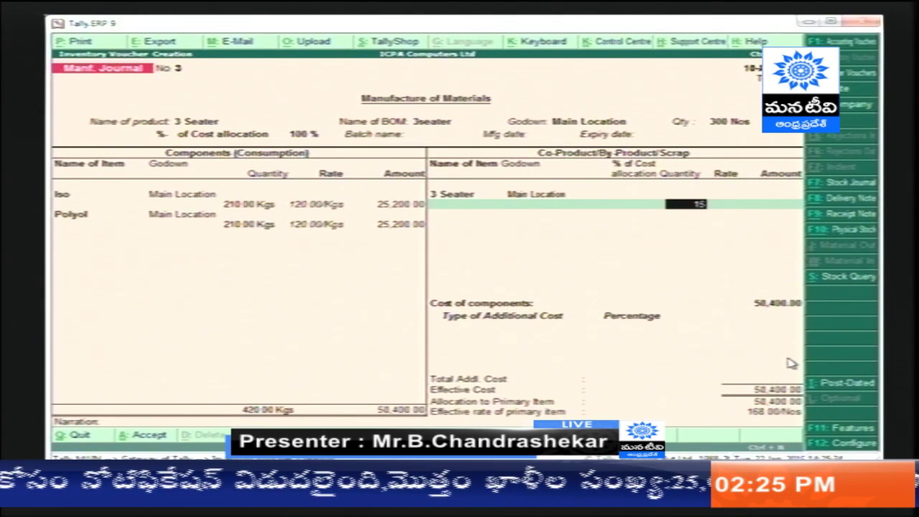
key(Return)
key(Return)
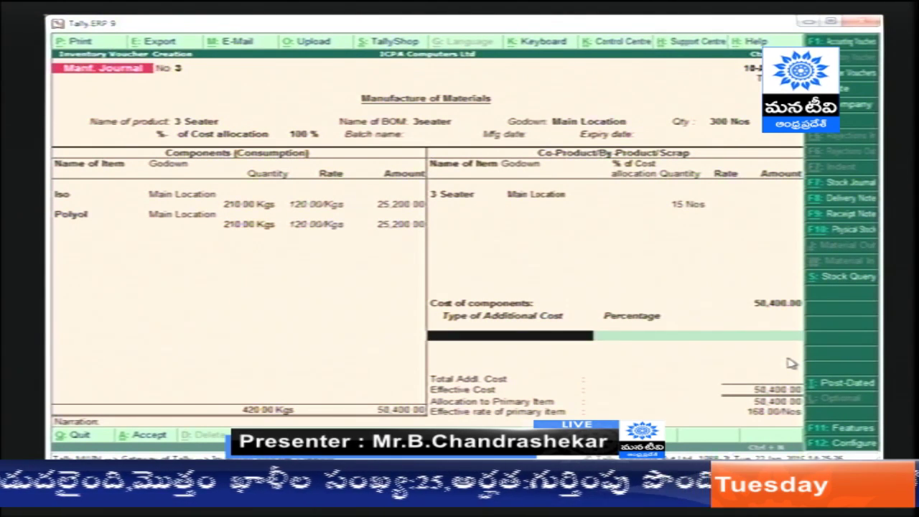
- Add Wages as an additional cost of 6,000 without a percentage
key(Down)
key(Down)
key(Down)
key(Down)
key(Return)
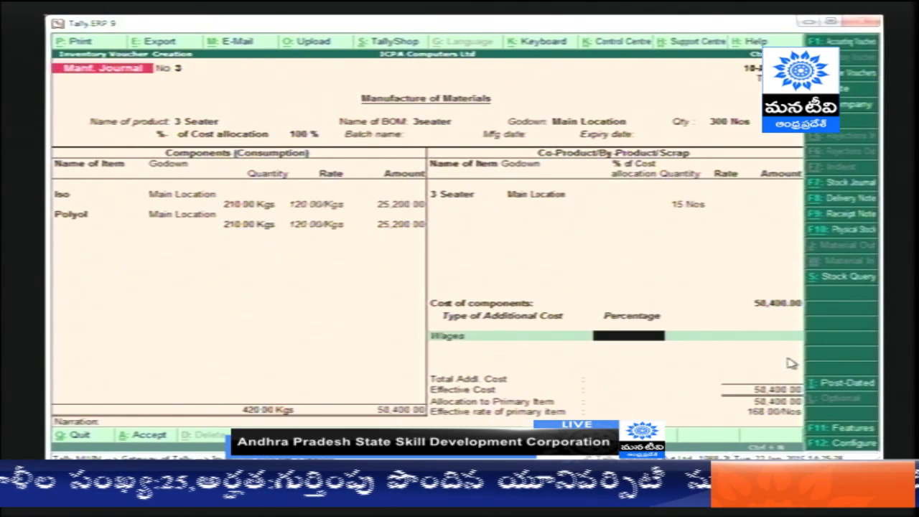
key(Return)
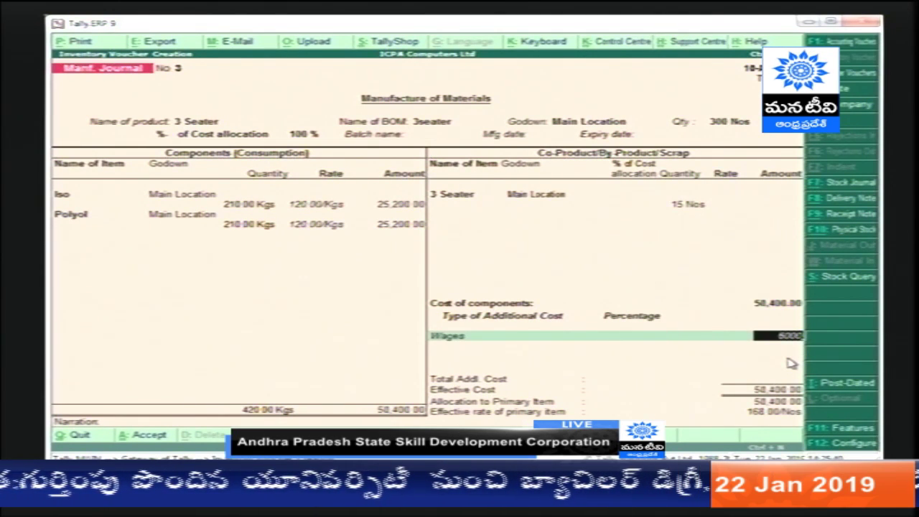
text(6000)
key(Return)
- Add Electricity as an additional cost of 3,000
key(Down)
key(Return)
key(Return)
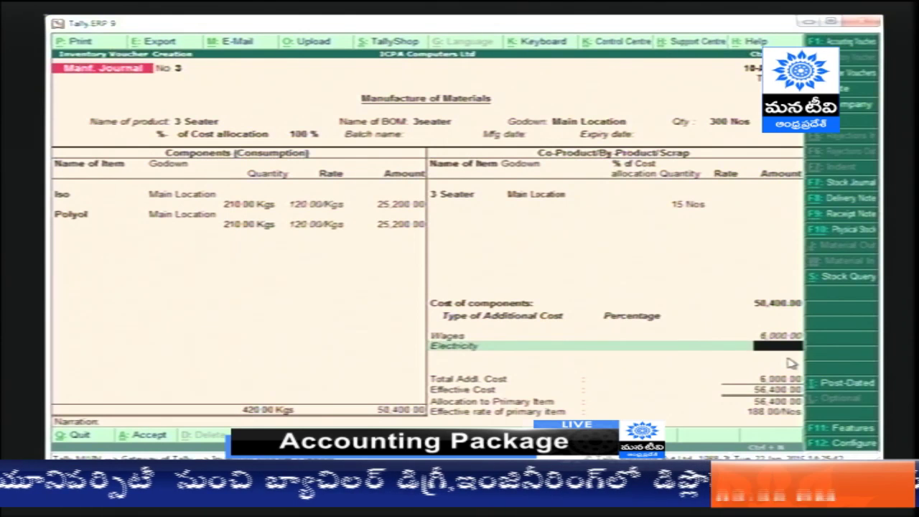
key(Return)
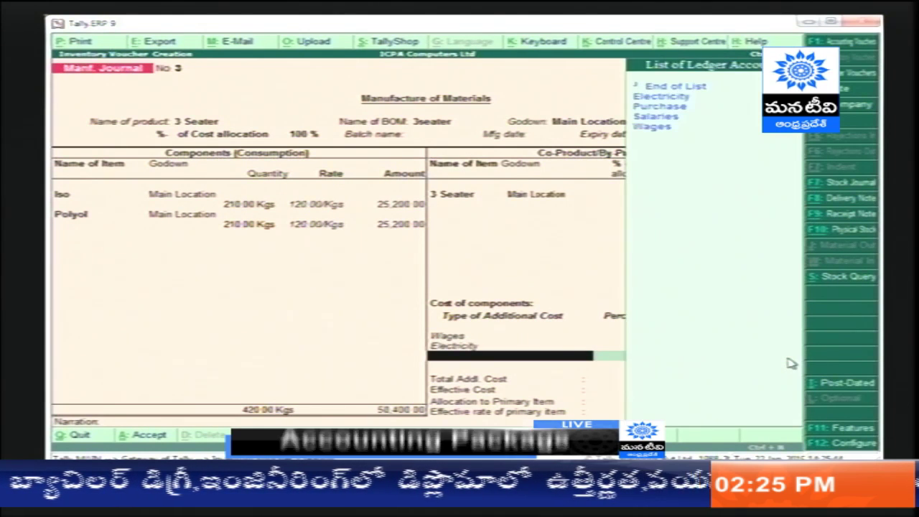
- Add Salaries as an additional cost of 2,500
key(Down)
key(Down)
key(Down)
key(Return)
key(Return)
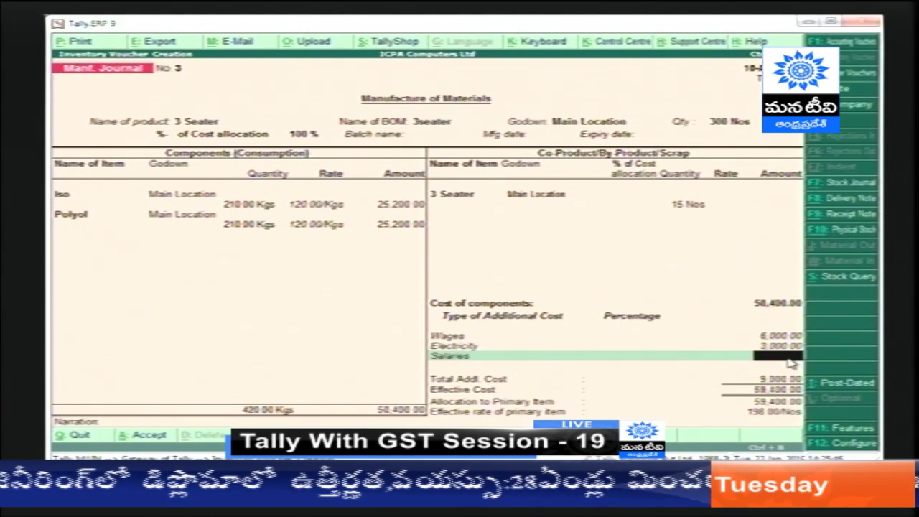
text(2,500)
key(Return)
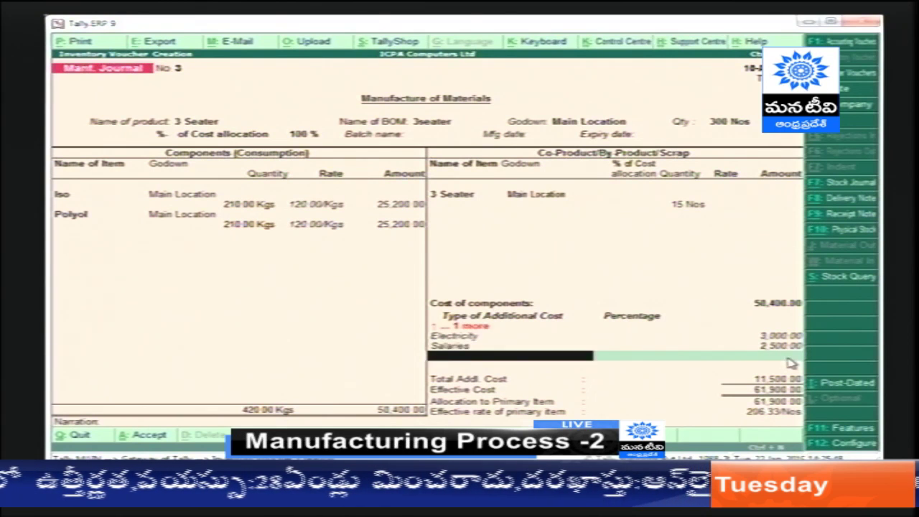
- Finish the additional costs, save the manufacturing journal without a narration and return to the Gateway of Tally
key(Return)
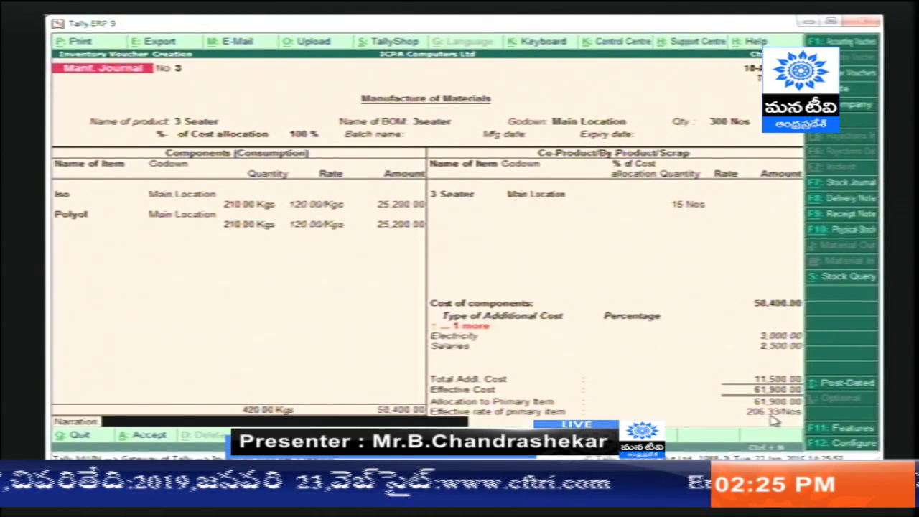
key(Return)
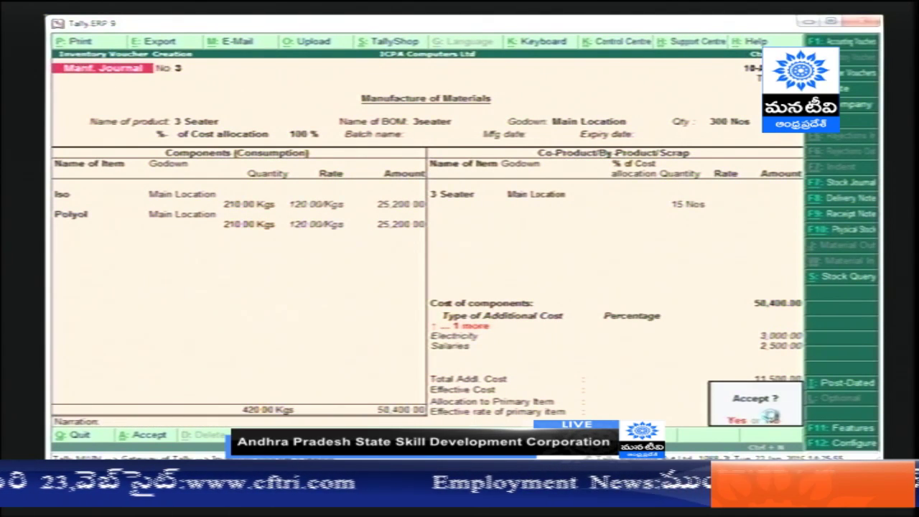
key(Return)
key(Escape)
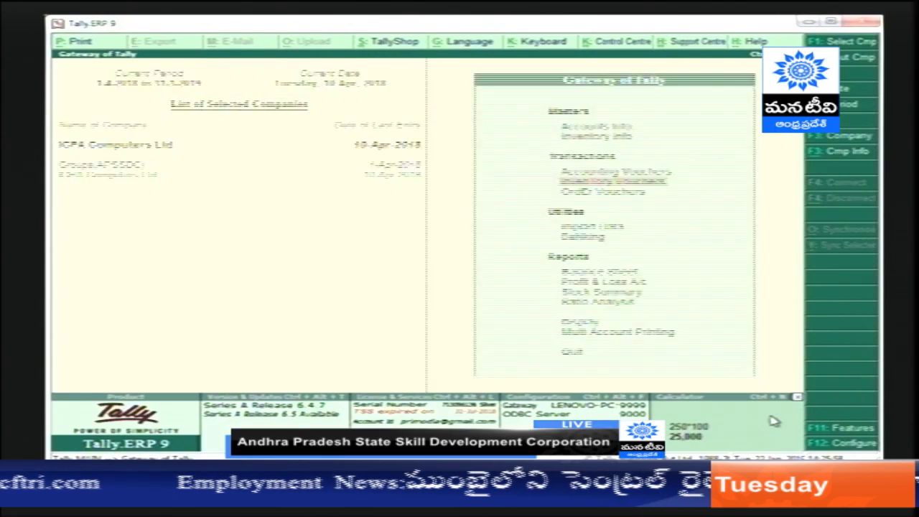
- Open the Stock Summary and examine the Finished Goods group down to the 1 Seater item
key(s)
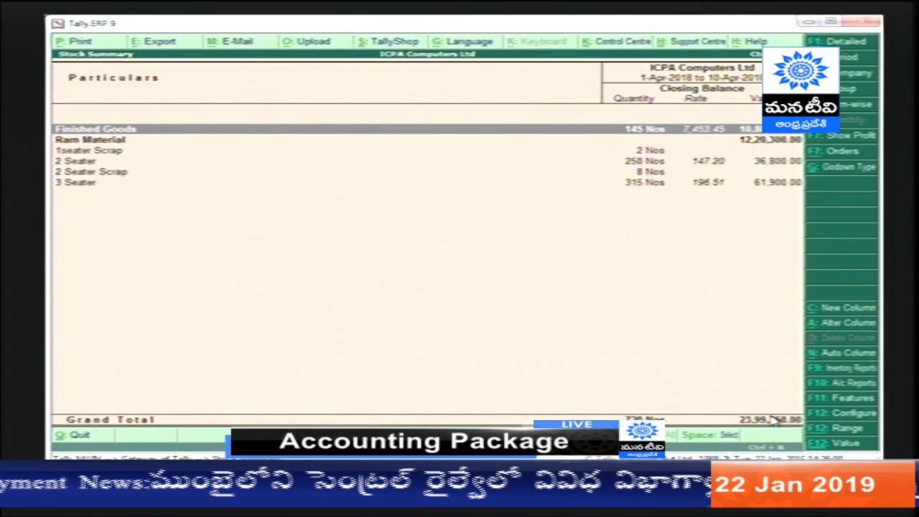
key(Return)
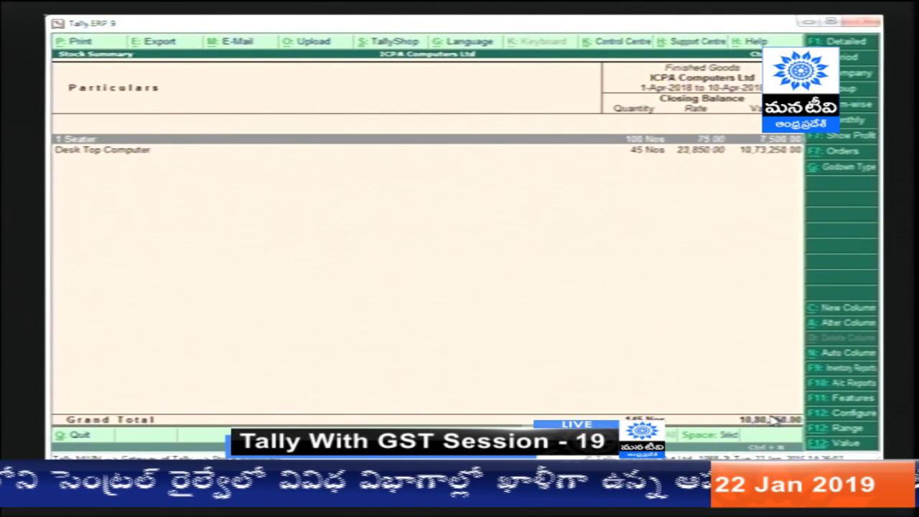
key(Return)
key(Escape)
key(Escape)
- Mark the 1seater Scrap, 2 Seater, 2 Seater Scrap and 3 Seater lines in the Stock Summary
key(Down)
key(Down)
key(Down)
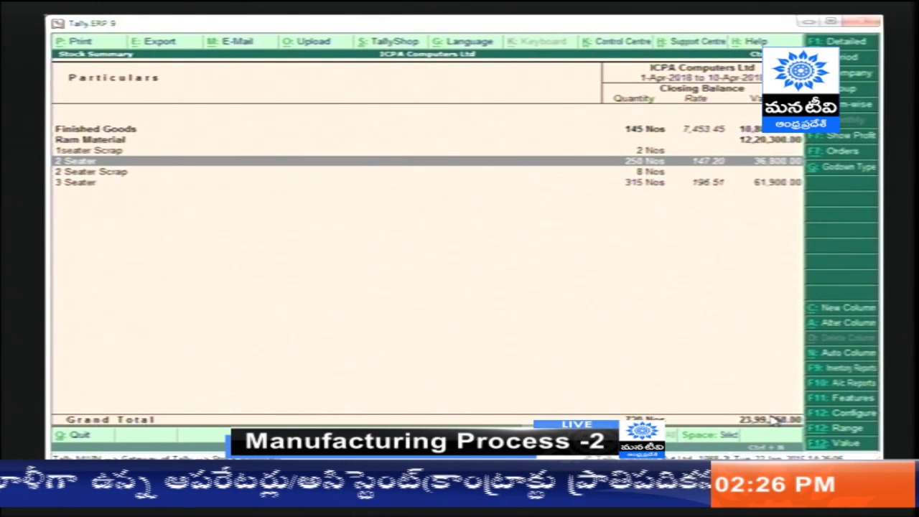
key(Up)
key(space)
key(space)
key(space)
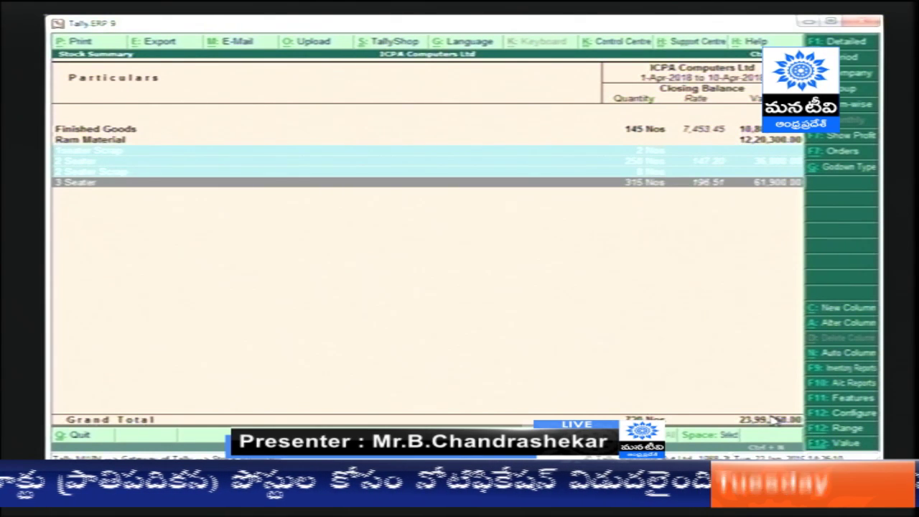
key(space)
key(Up)
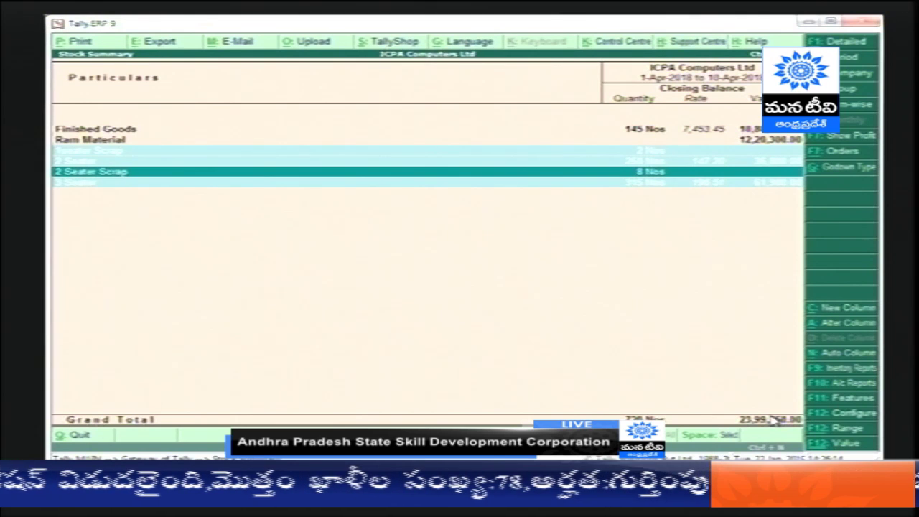
- Examine the closing balances of the 2 Seater, 3 Seater and scrap lines one by one
key(Up)
key(Up)
key(Down)
key(Down)
key(Down)
key(Up)
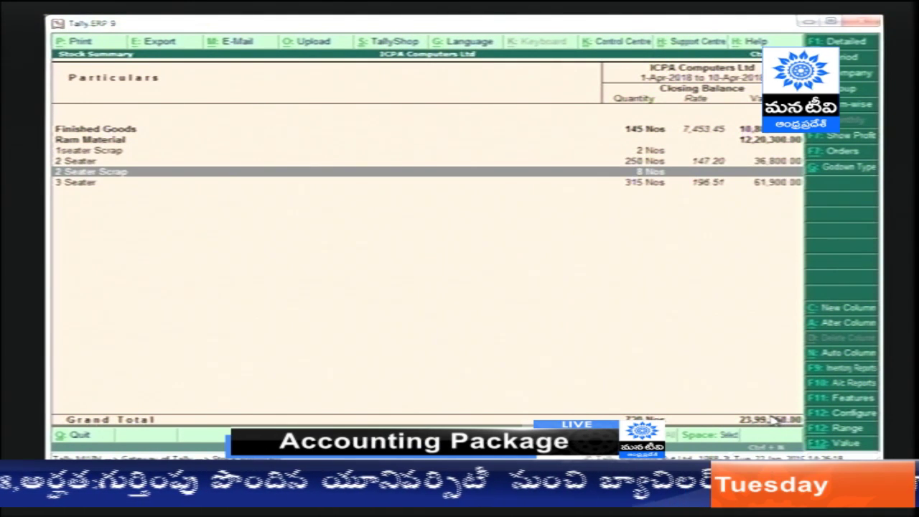
key(Up)
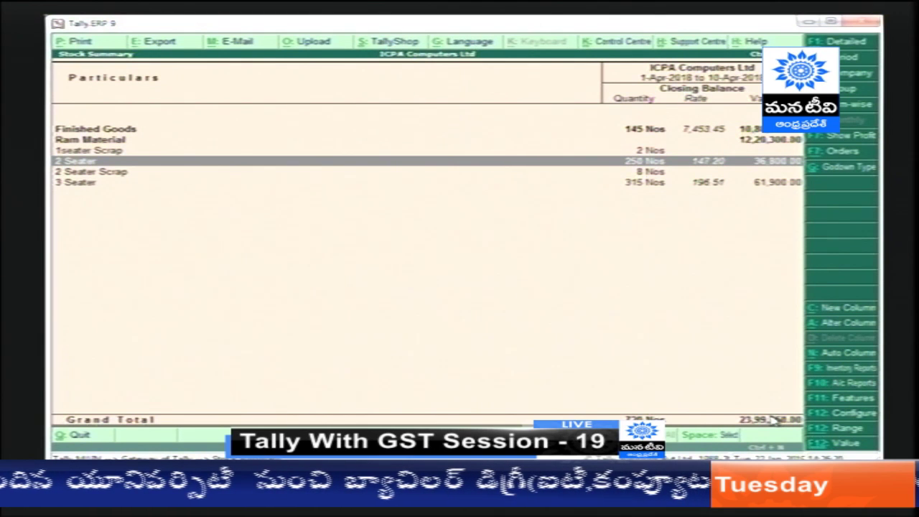
key(Down)
key(Down)
- Open the Ram Material group and drill down to the April stock vouchers of Iso
key(Up)
key(Up)
key(Up)
key(Up)
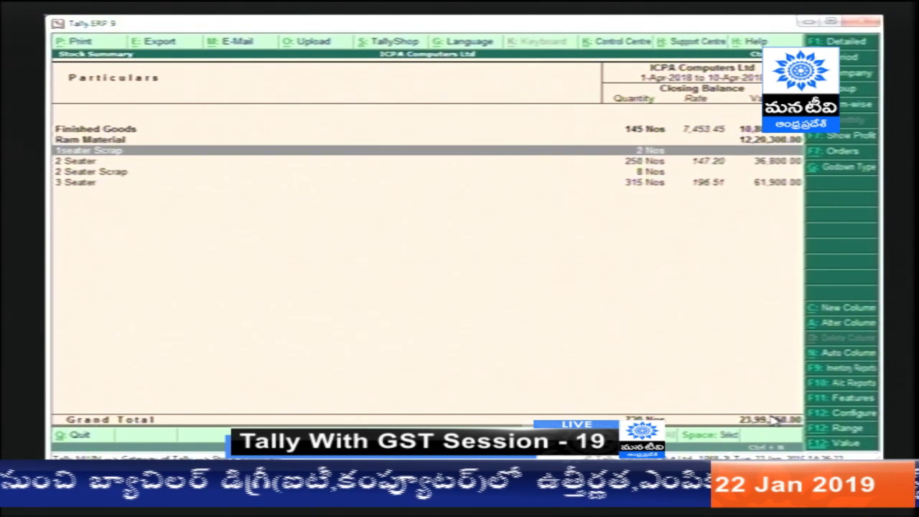
key(Return)
key(Down)
key(Down)
key(Down)
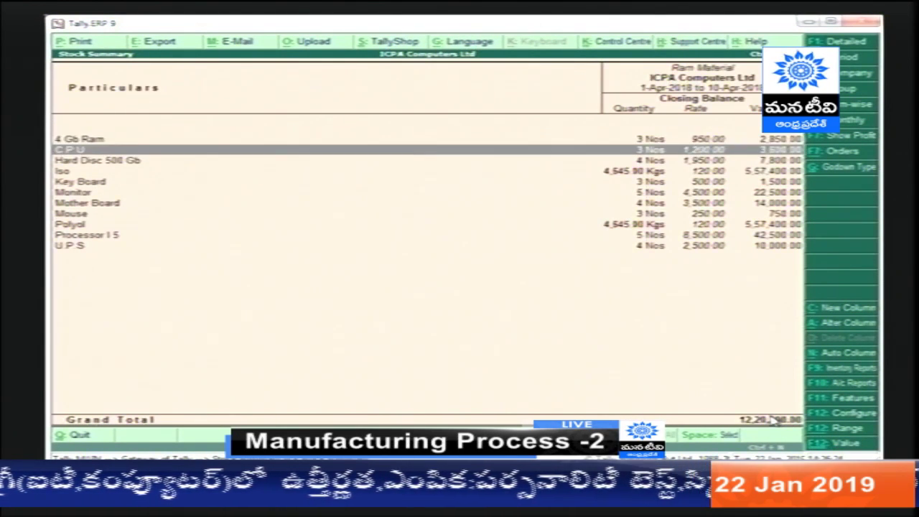
key(Return)
key(Return)
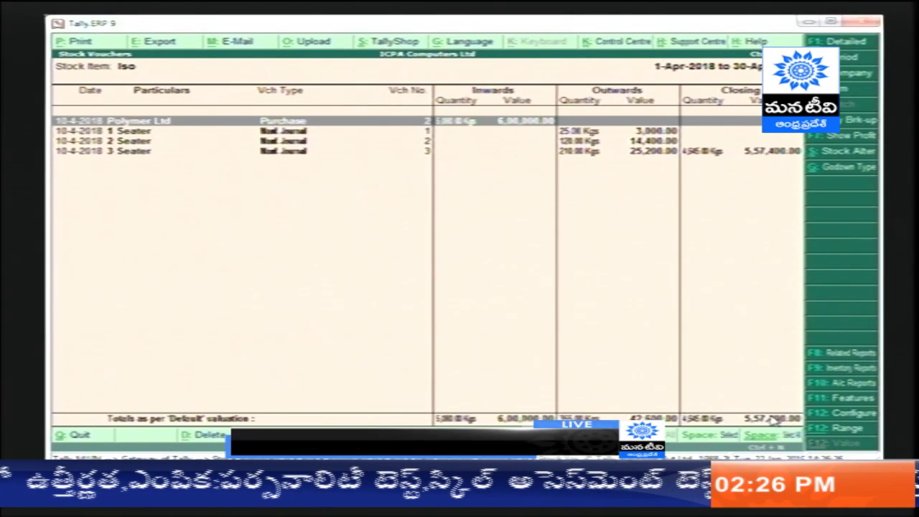
- Examine the purchase and manufacturing journal lines in the Iso stock vouchers and return to the Gateway of Tally
key(Down)
key(Down)
key(Down)
key(Up)
key(Up)
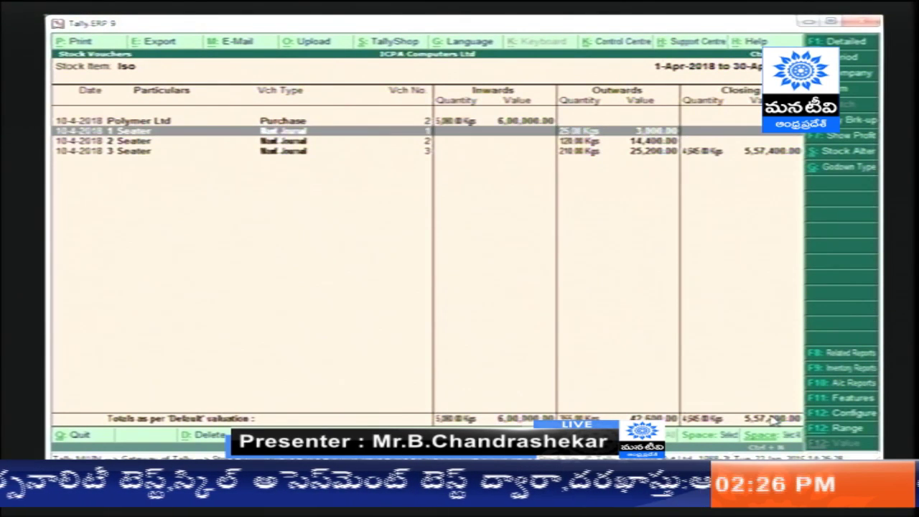
key(Escape)
key(Escape)
key(Escape)
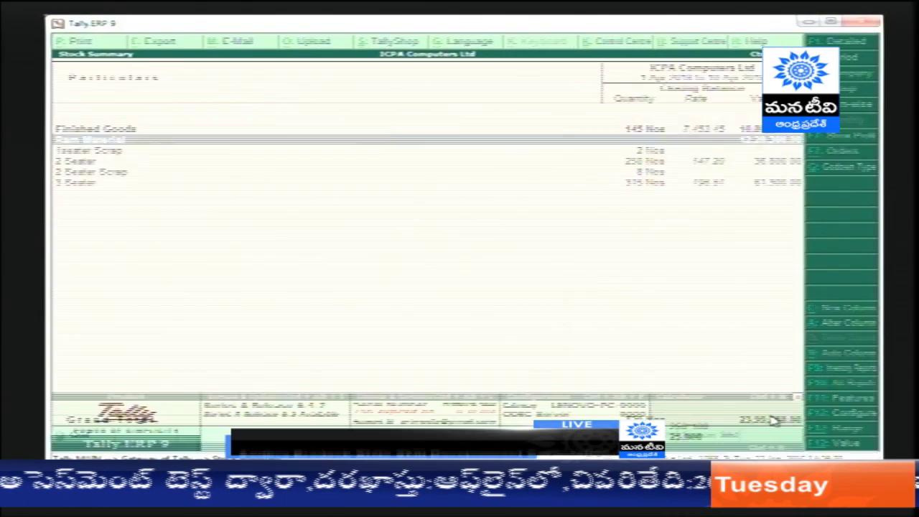
key(Escape)
key(Escape)
key(Escape)
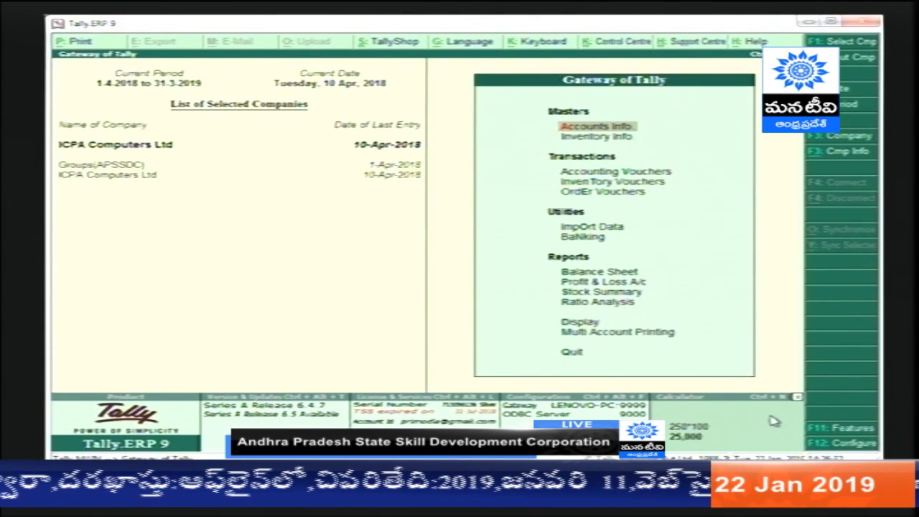
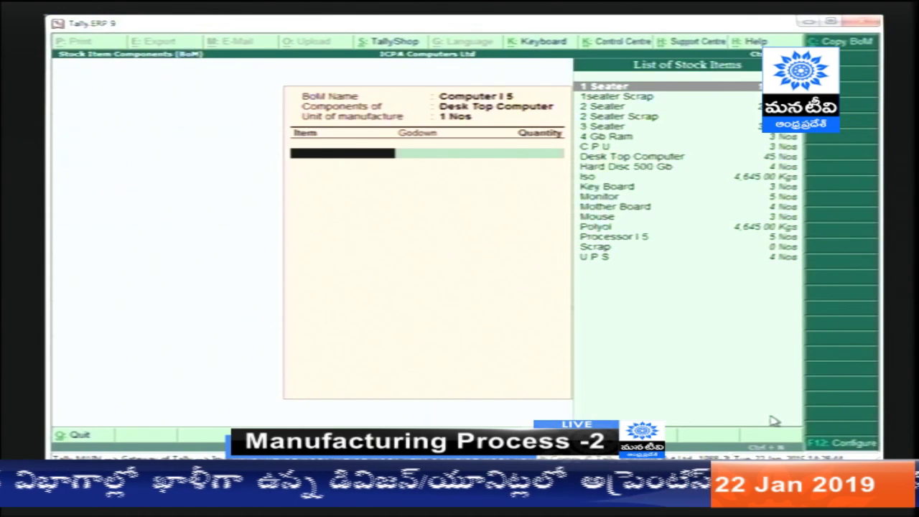
- Add 4 Gb Ram from Main Location, quantity 1 Nos, to the Computer I 5 bill of materials
key(Down)
key(Down)
key(Down)
key(Down)
key(Down)
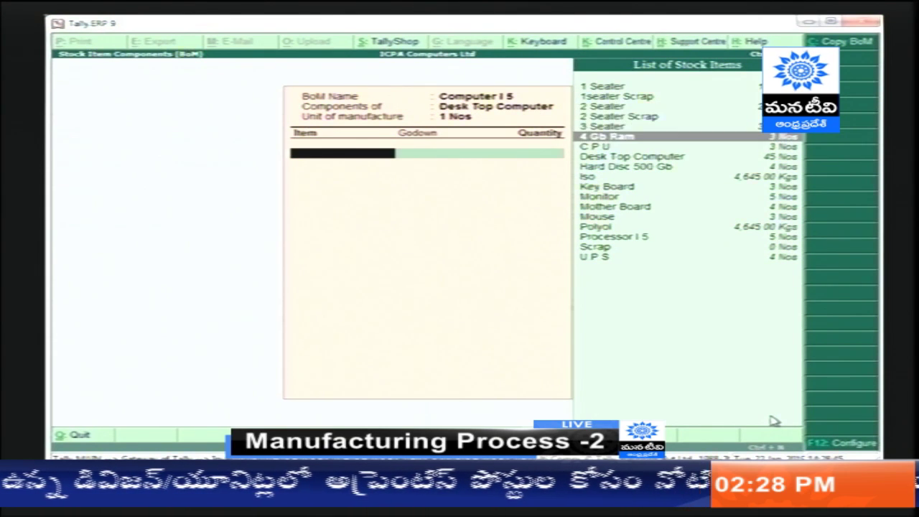
key(Return)
key(Return)
text(1)
key(Return)
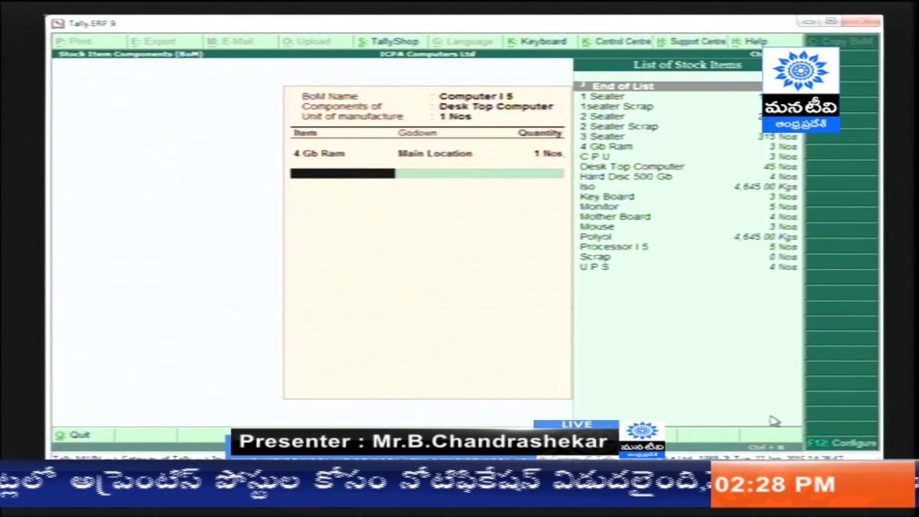
- Add C.P.U from Main Location as the second component, with a quantity of 1 Nos
key(Down)
key(Down)
key(Down)
key(Down)
key(Down)
key(Down)
key(Down)
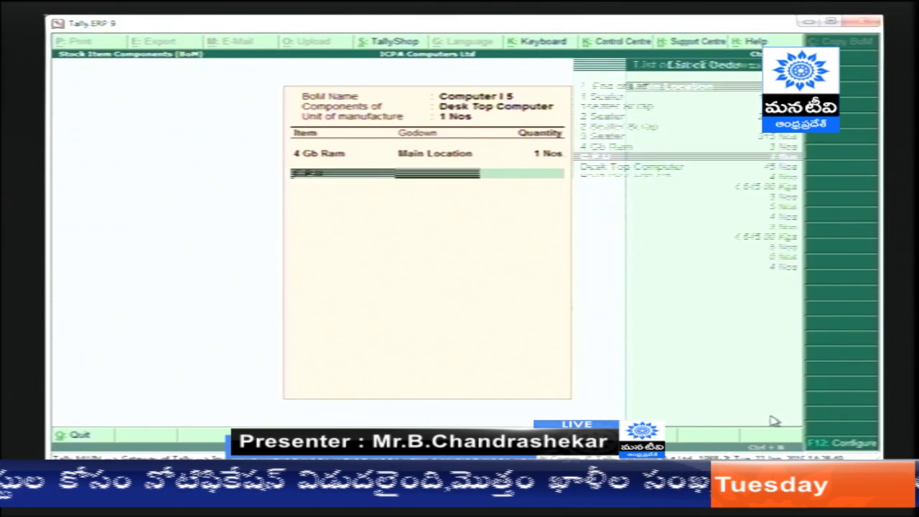
key(Return)
key(Return)
text(1)
key(Return)
- Add the Hard Disc 500 Gb component from Main Location with a quantity of 1 Nos
key(Down)
key(Down)
key(Down)
key(Down)
key(Down)
key(Down)
key(Down)
key(Down)
key(Down)
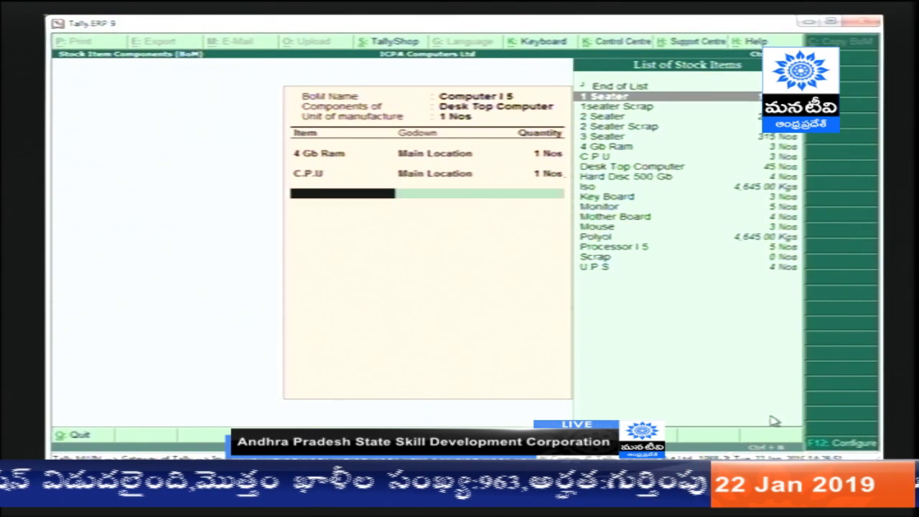
key(Return)
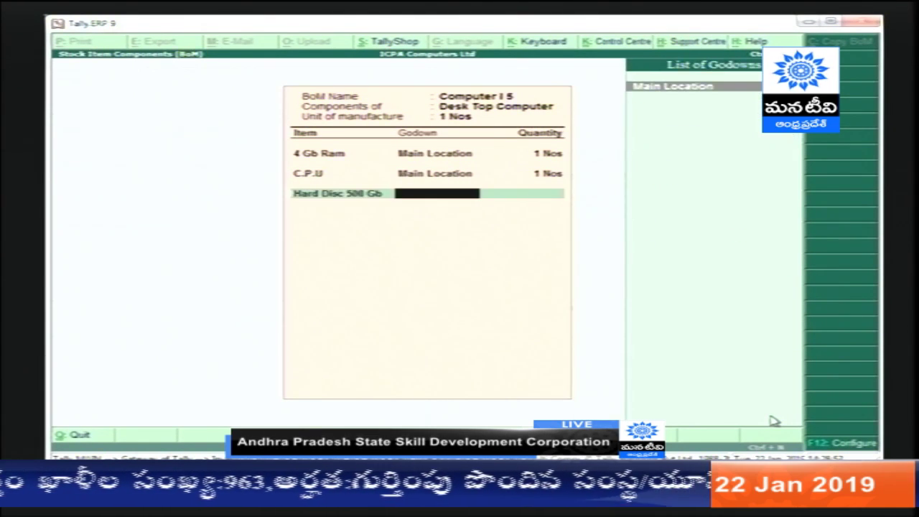
key(Return)
text(1)
key(Return)
- Add Key Board from Main Location to the component list with a quantity of 1 Nos
key(Down)
key(Down)
key(Down)
key(Down)
key(Down)
key(Down)
key(Down)
key(Down)
key(Down)
key(Down)
key(Down)
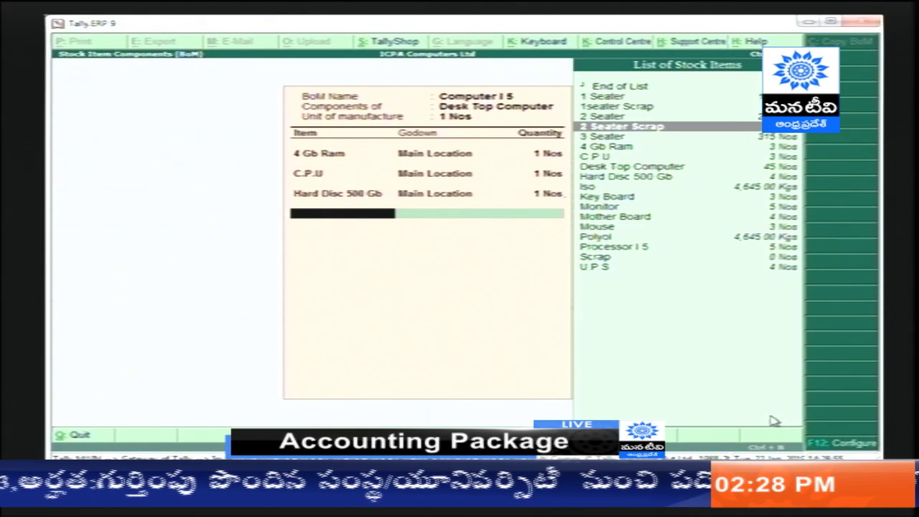
key(Return)
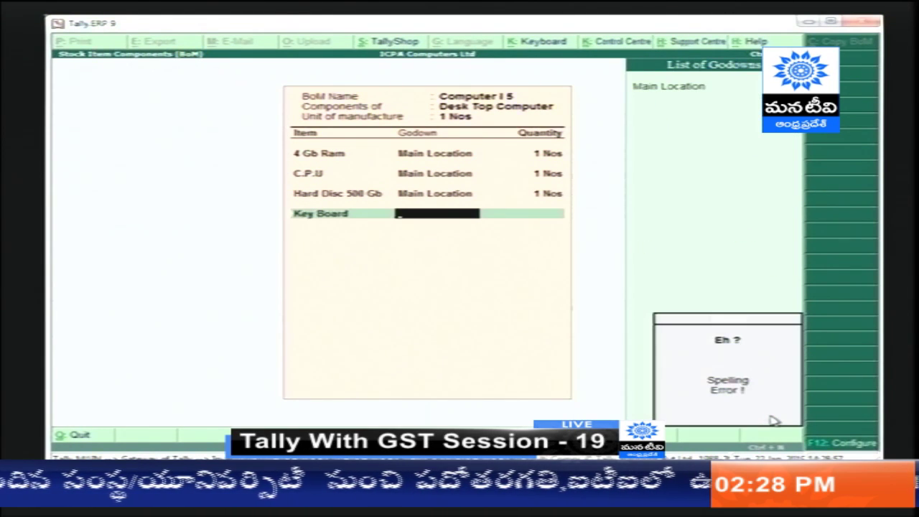
key(Return)
text(1)
key(Return)
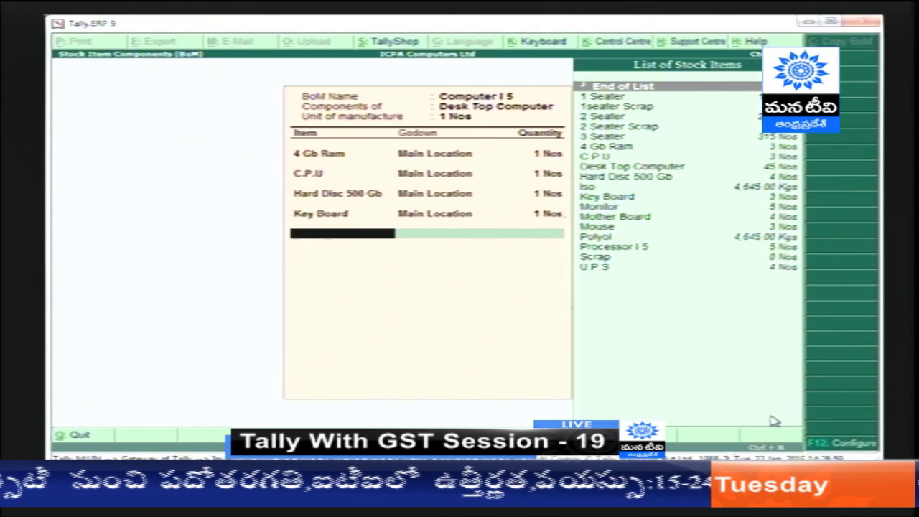
- Add Monitor from Main Location to the component list with a quantity of 1 Nos
key(Down)
key(Down)
key(Down)
key(Down)
key(Down)
key(Down)
key(Down)
key(Down)
key(Down)
key(Down)
key(Down)
key(Down)
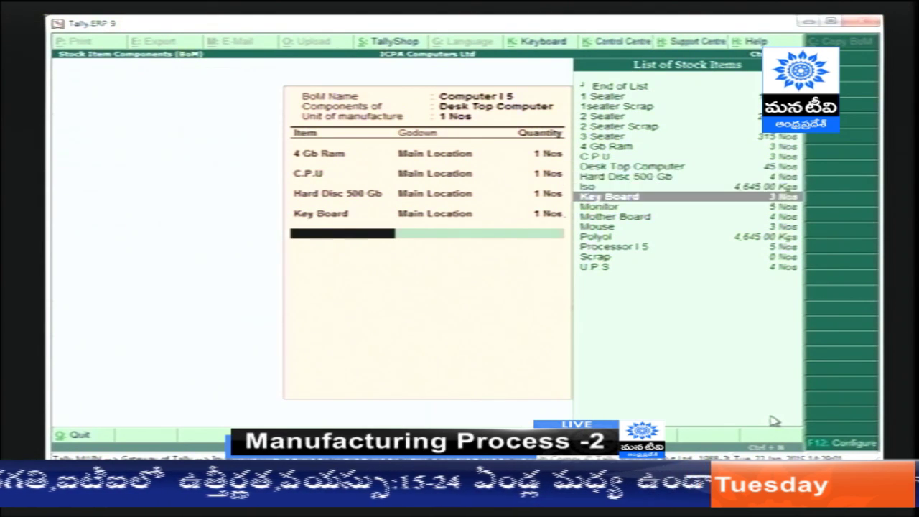
key(Return)
key(Return)
text(1)
key(Return)
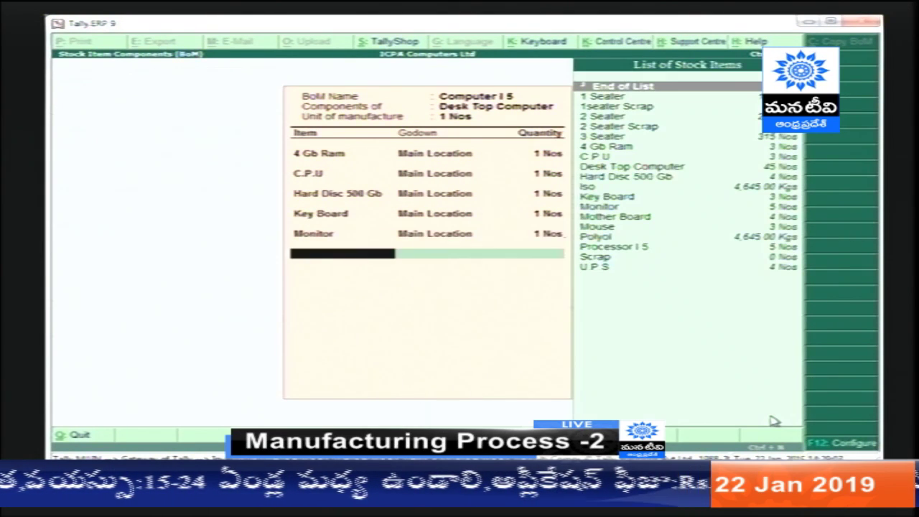
- Add Mother Board from Main Location to the component list with a quantity of 1 Nos
key(Down)
key(Down)
key(Down)
key(Down)
key(Down)
key(Down)
key(Down)
key(Down)
key(Down)
key(Down)
key(Down)
key(Down)
key(Down)
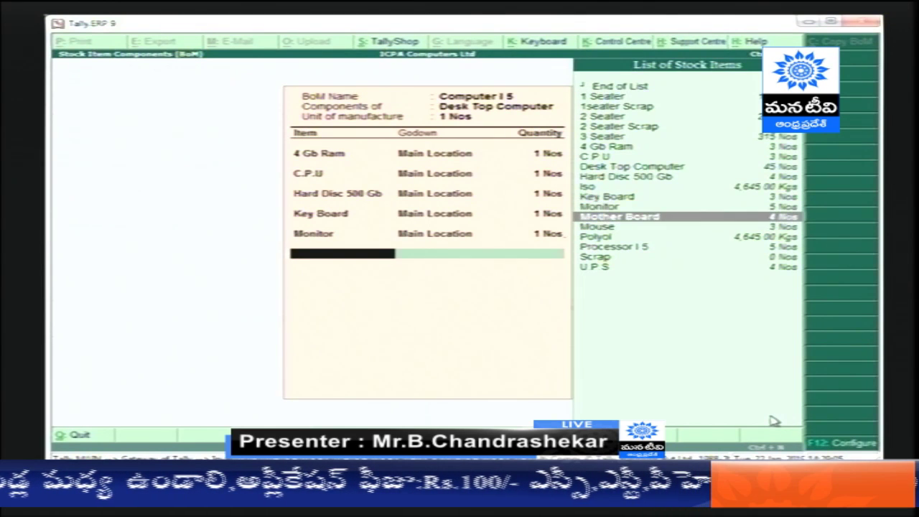
key(Return)
key(Return)
text(1)
key(Return)
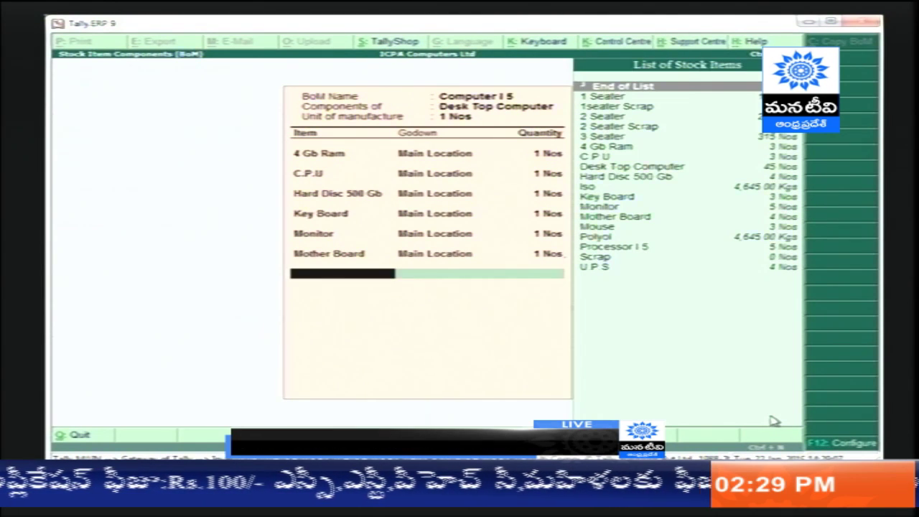
- Add Mouse from Main Location to the component list with a quantity of 1 Nos
key(Down)
key(Down)
key(Down)
key(Down)
key(Down)
key(Down)
key(Down)
key(Down)
key(Down)
key(Down)
key(Down)
key(Down)
key(Down)
key(Down)
key(Return)
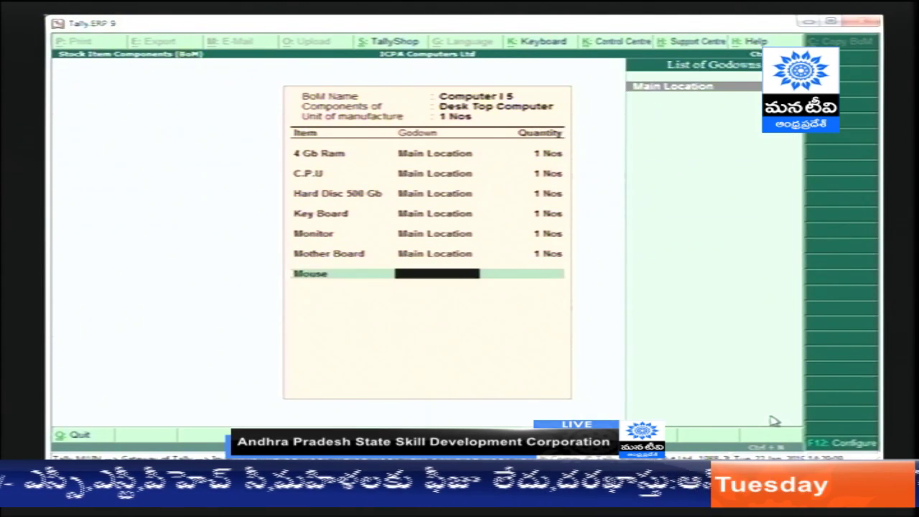
text(1)
key(Return)
text(1)
key(Return)
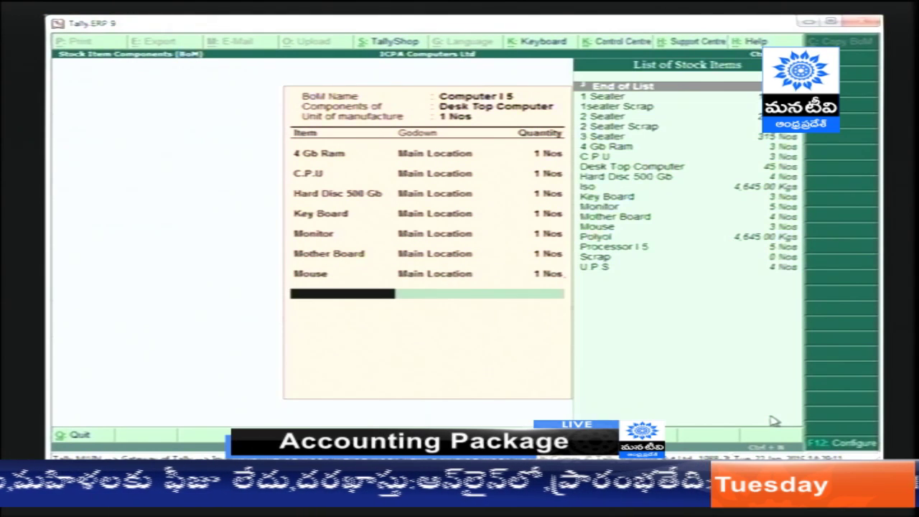
- Add Processor I 5 from Main Location to the component list with a quantity of 1 Nos
key(Down)
key(Down)
key(Down)
key(Down)
key(Down)
key(Down)
key(Down)
key(Down)
key(Down)
key(Down)
key(Down)
key(Down)
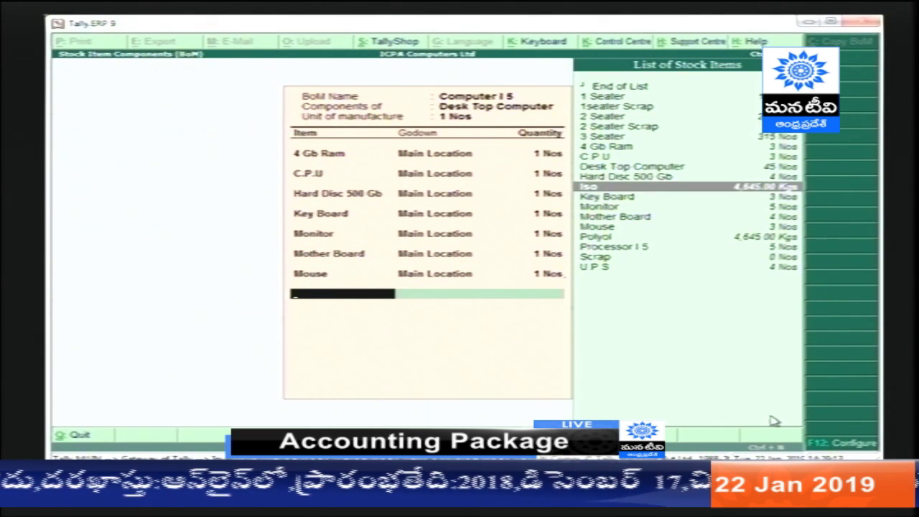
key(Down)
key(Down)
key(Down)
key(Down)
key(Return)
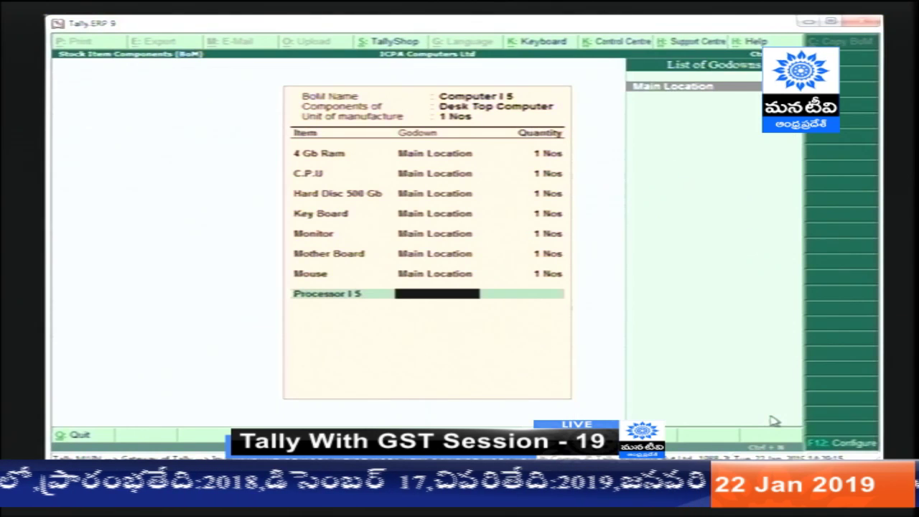
key(Return)
text(1)
key(Return)
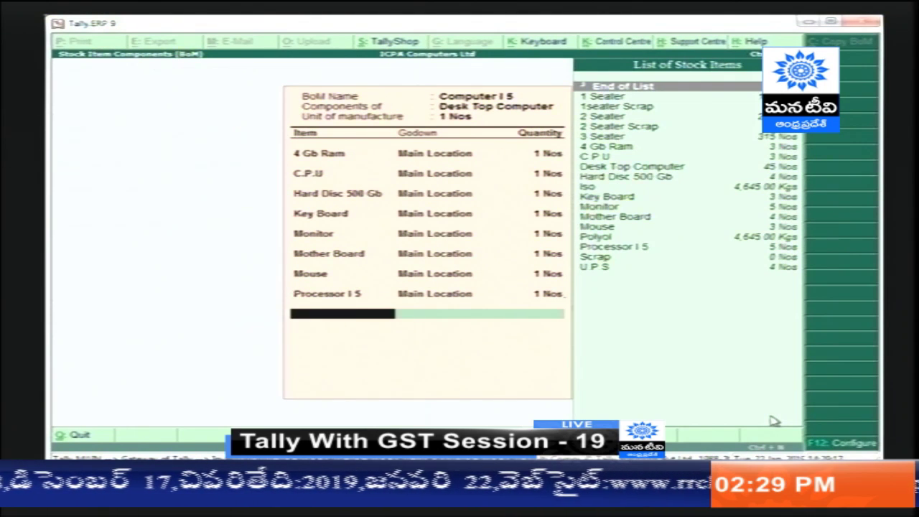
- End the Computer I 5 component list, accept the Desk Top Computer stock item alteration and return to the Gateway of Tally
key(Return)
key(Return)
key(Return)
key(Return)
key(Return)
key(Return)
key(Return)
key(Return)
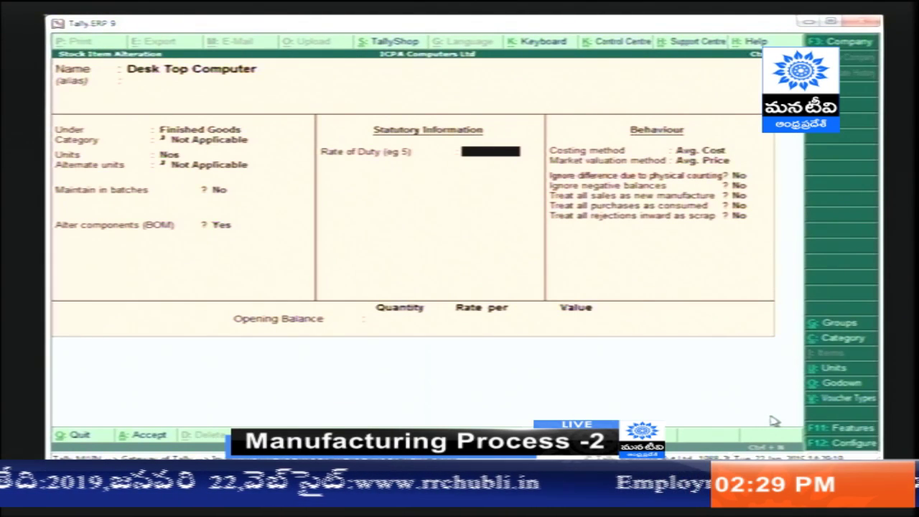
key(Return)
key(Return)
key(Return)
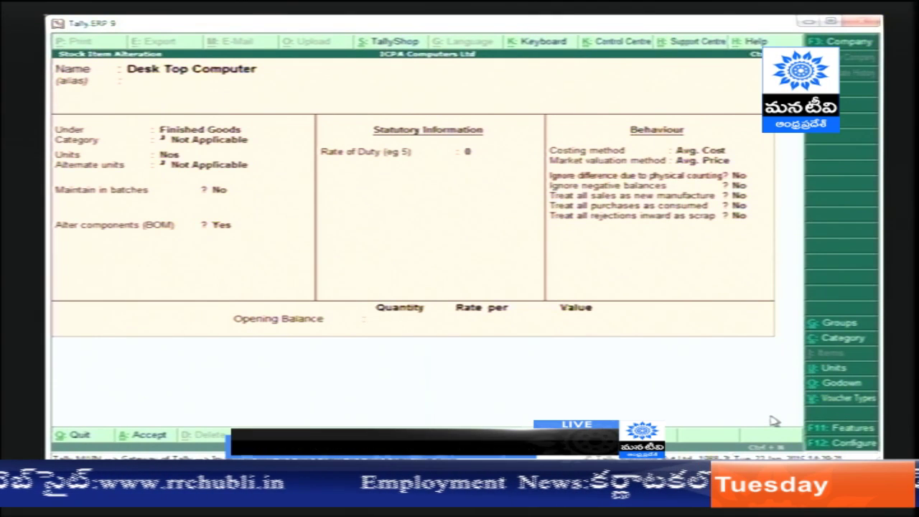
key(Escape)
key(Escape)
key(Escape)
key(Escape)
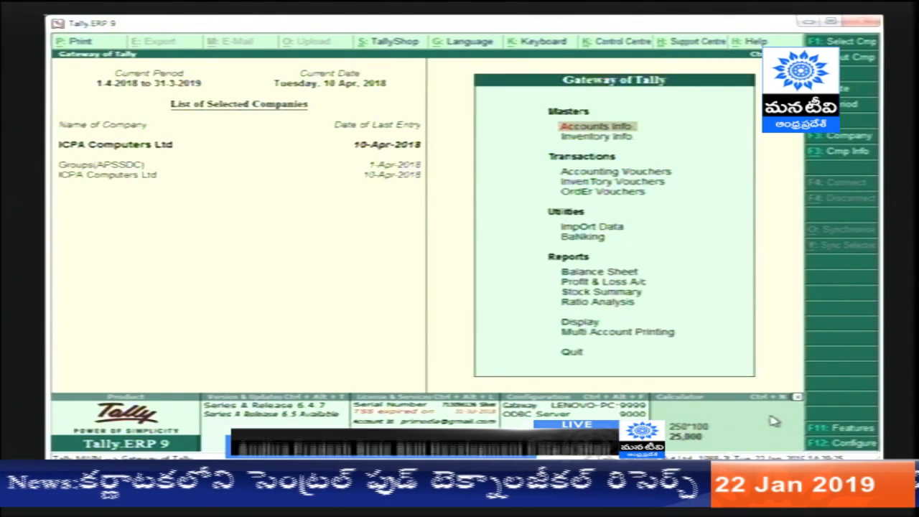
- Display the Softek Computer Ltd ledger vouchers and examine the items and rates in its 1-Apr-2018 purchase voucher
text(dalSo)
key(Return)
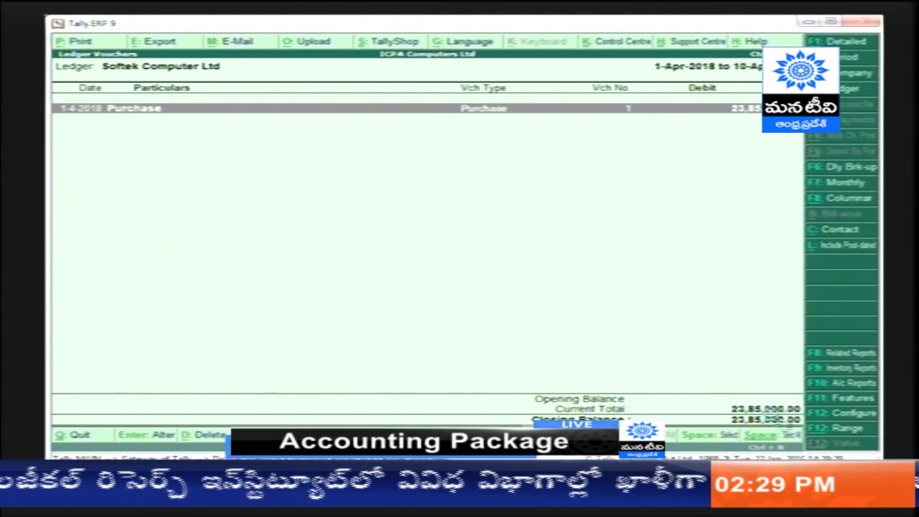
key(Return)
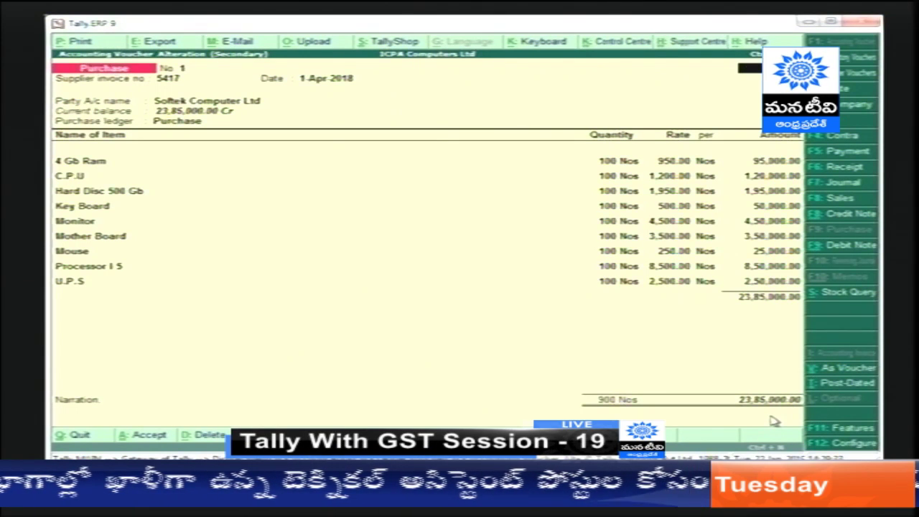
key(Escape)
key(Return)
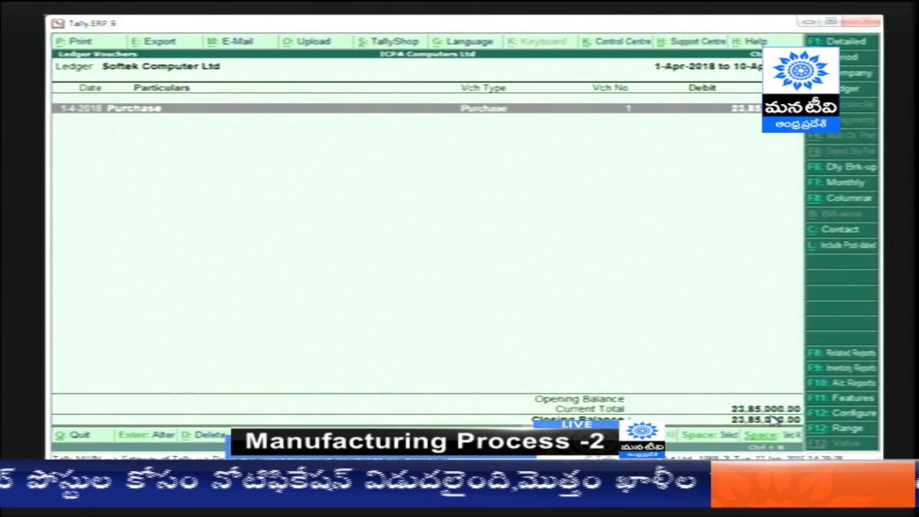
key(Return)
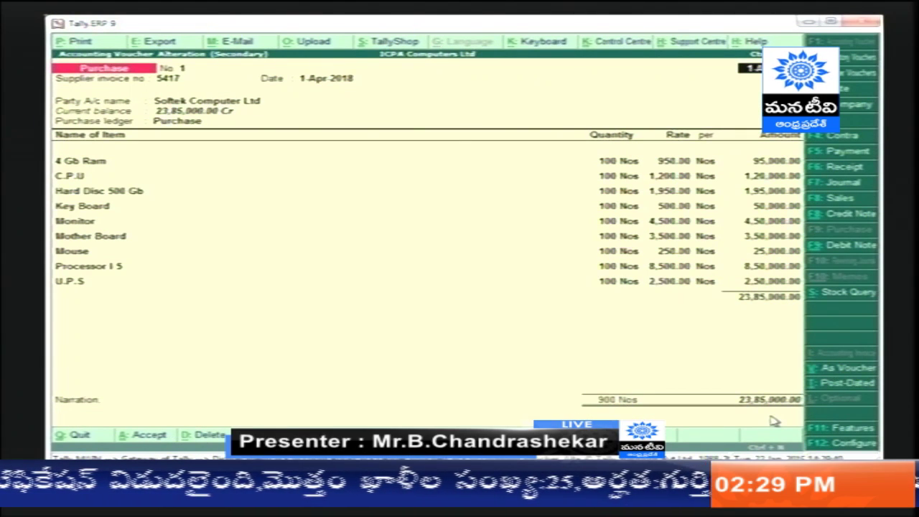
key(Escape)
key(Escape)
key(Escape)
key(Escape)
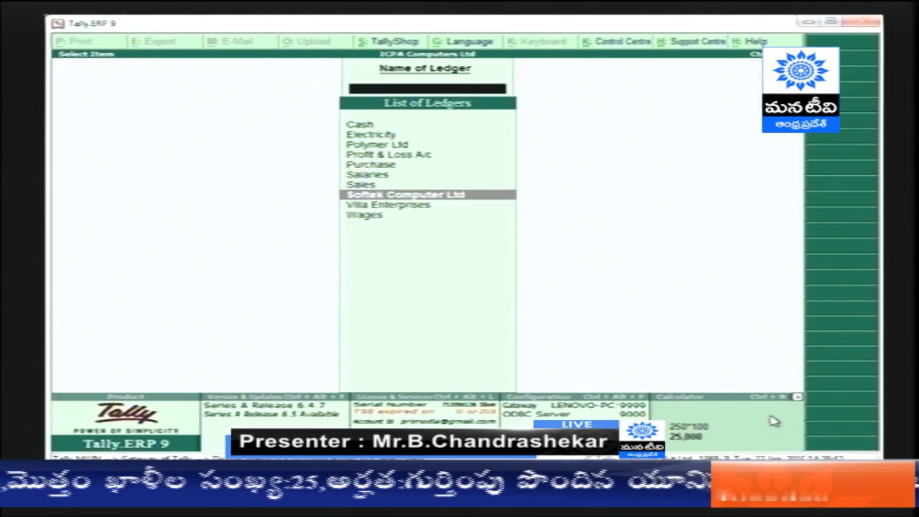
key(n)
key(v)
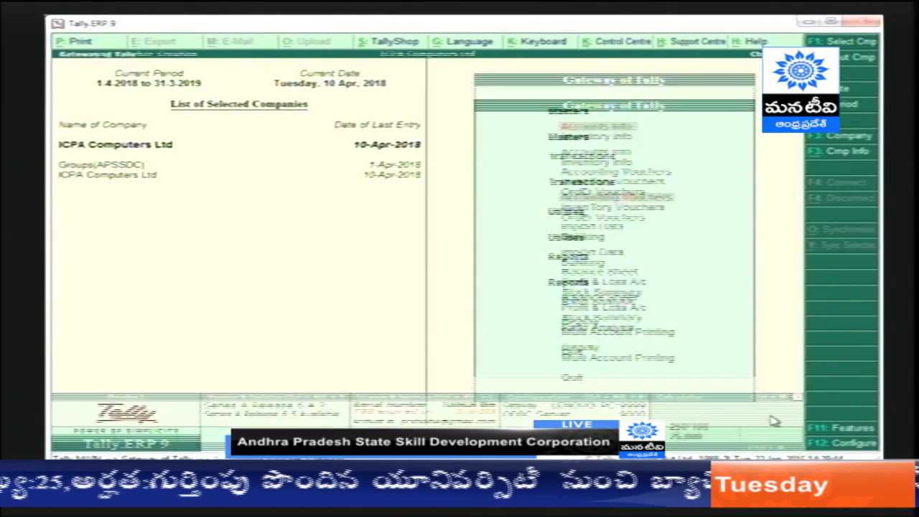
text(3)
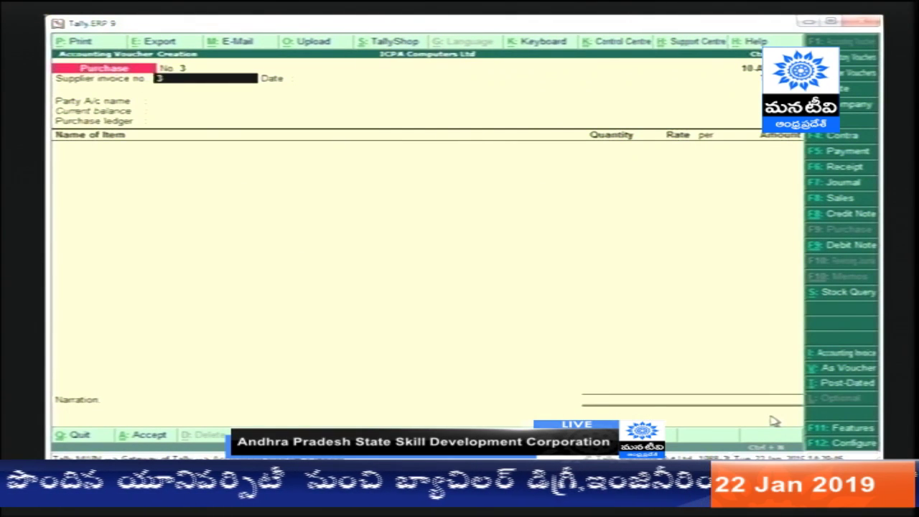
text(52)
key(Return)
key(Return)
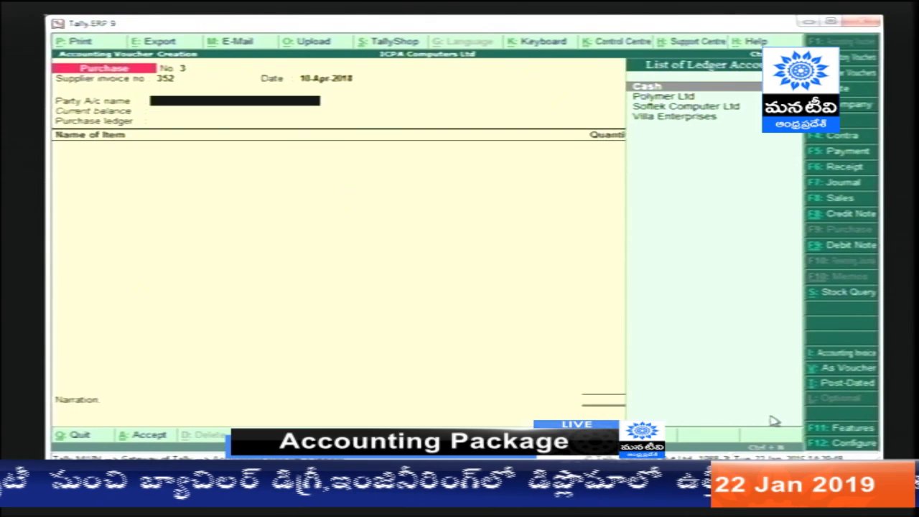
key(Down)
key(Down)
key(Return)
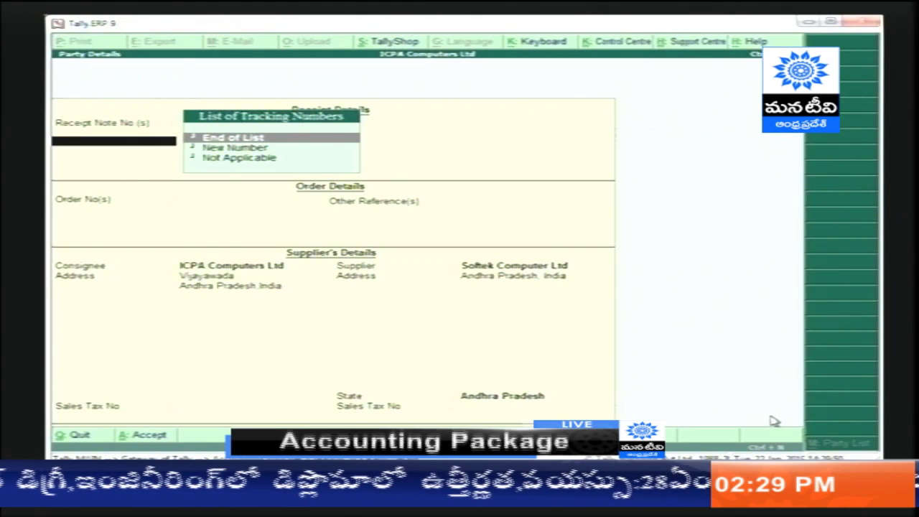
key(Return)
key(Return)
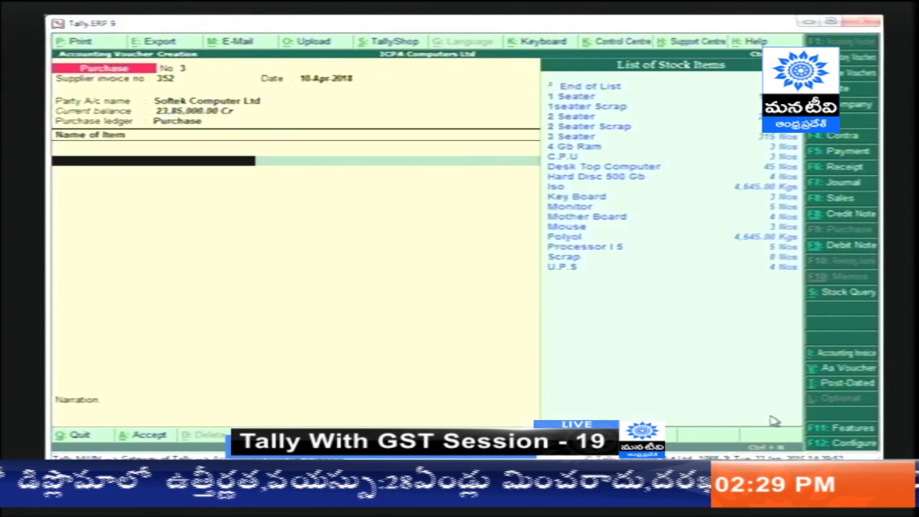
key(Down)
key(Down)
key(Down)
key(Down)
key(Down)
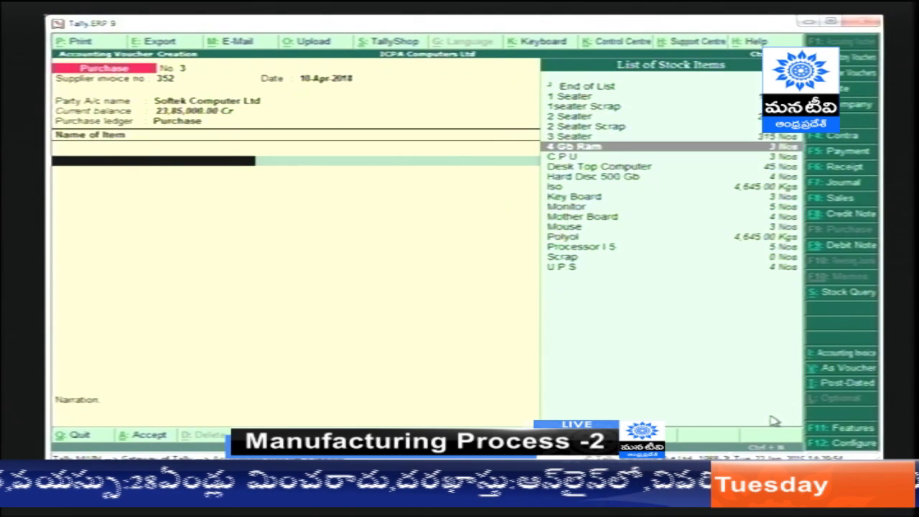
key(Return)
key(Return)
key(Return)
key(Return)
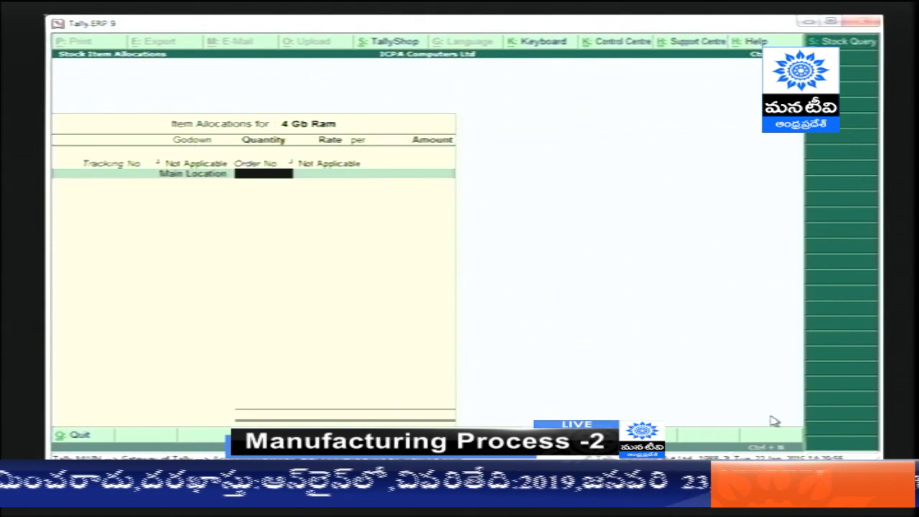
key(Escape)
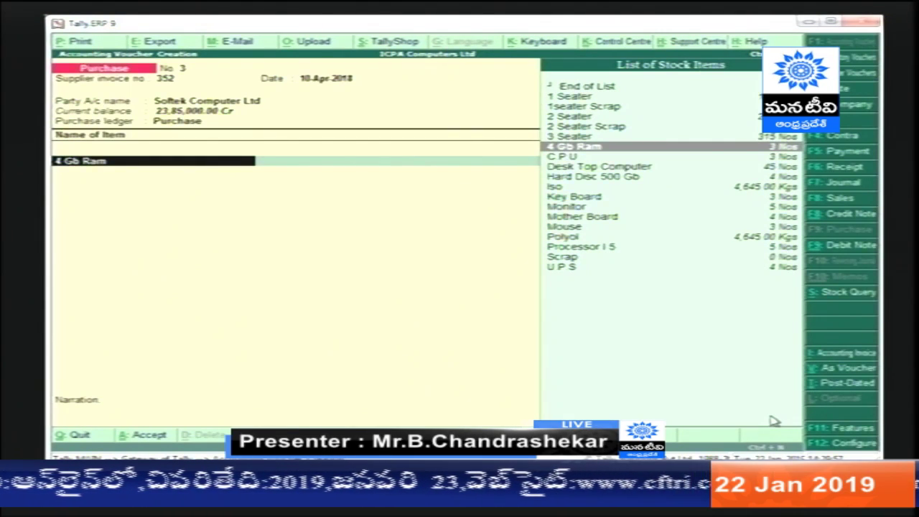
key(Escape)
key(y)
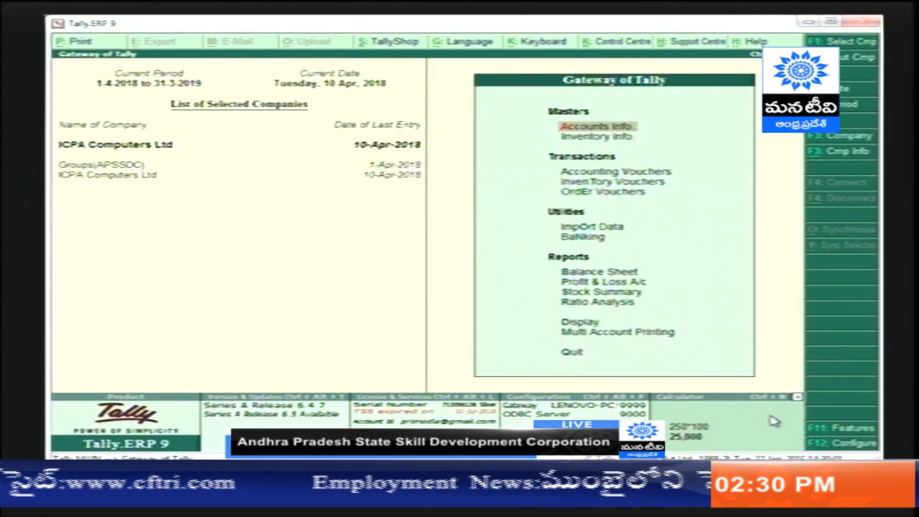
key(d)
key(a)
key(l)
key(Escape)
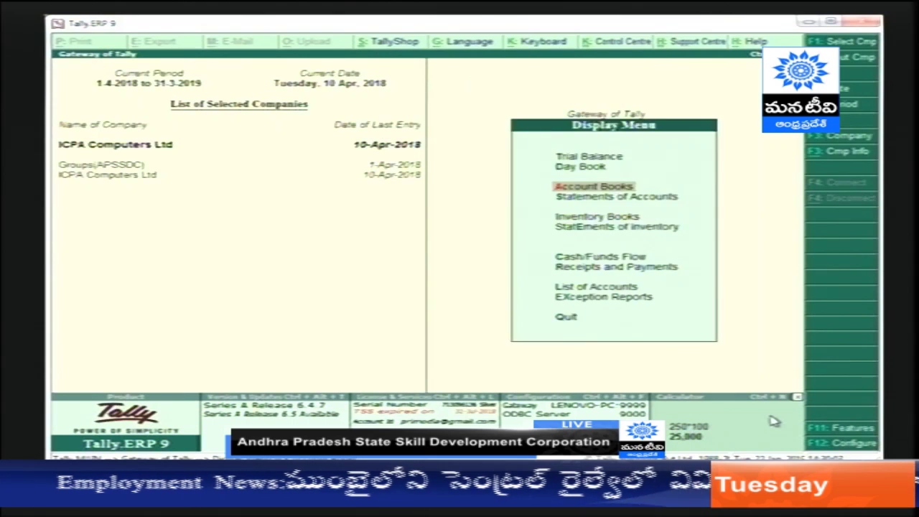
key(Escape)
key(Escape)
key(n)
key(d)
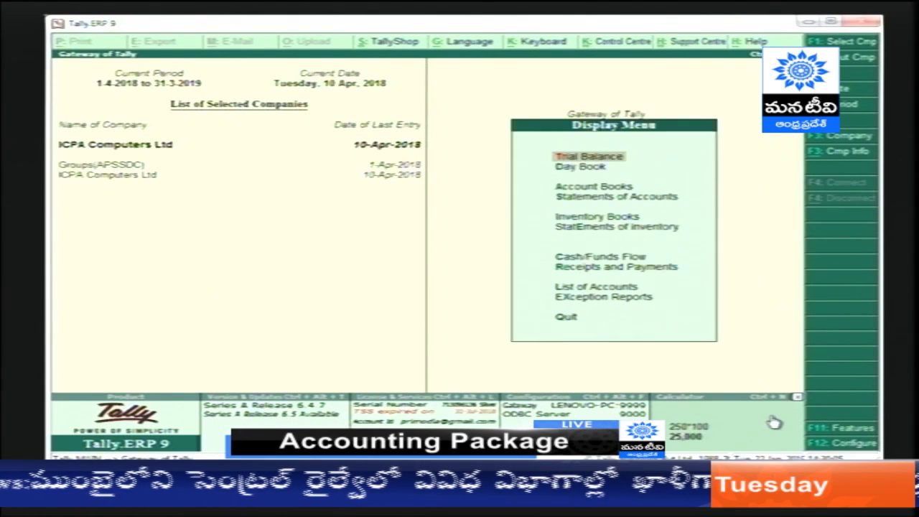
key(a)
key(Escape)
key(Escape)
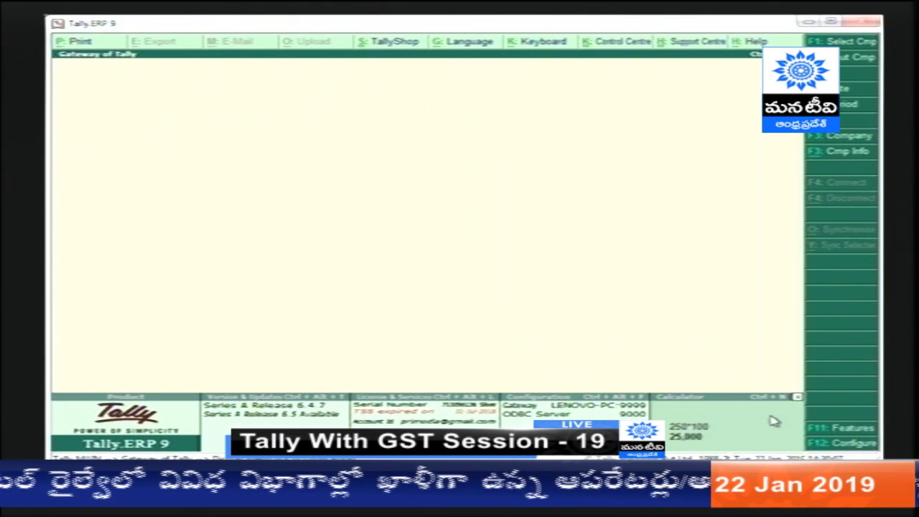
- Duplicate the 1-Apr-2018 purchase voucher from the Softek Computer Ltd ledger and set the copy's voucher date to 10-4
key(d)
text(a)
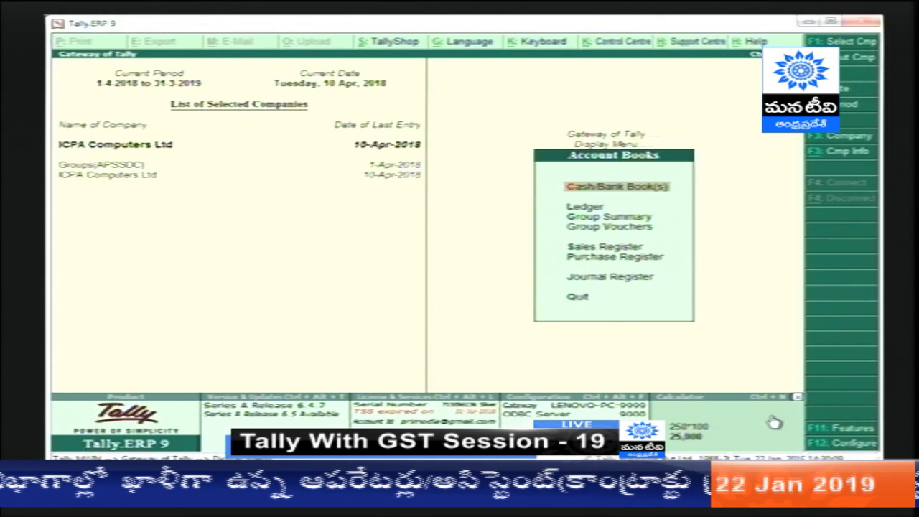
text(lSo)
key(Return)
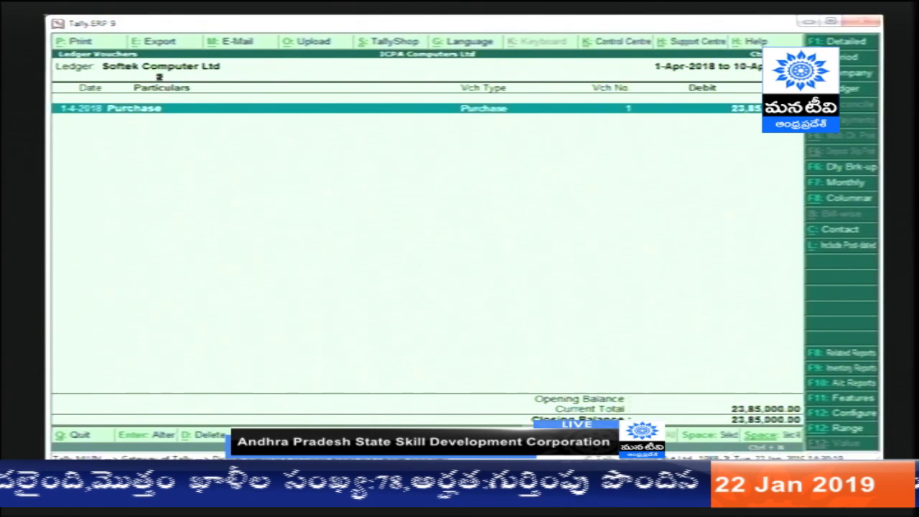
key(alt+2)
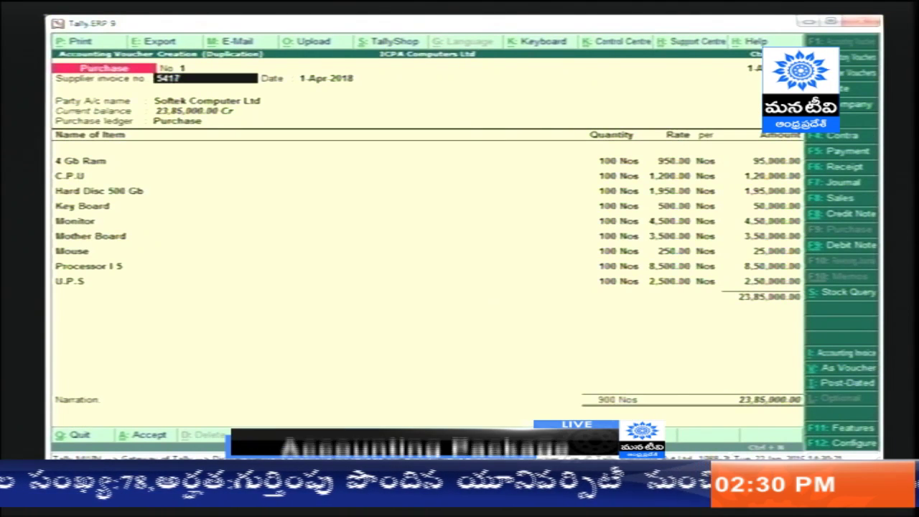
key(F2)
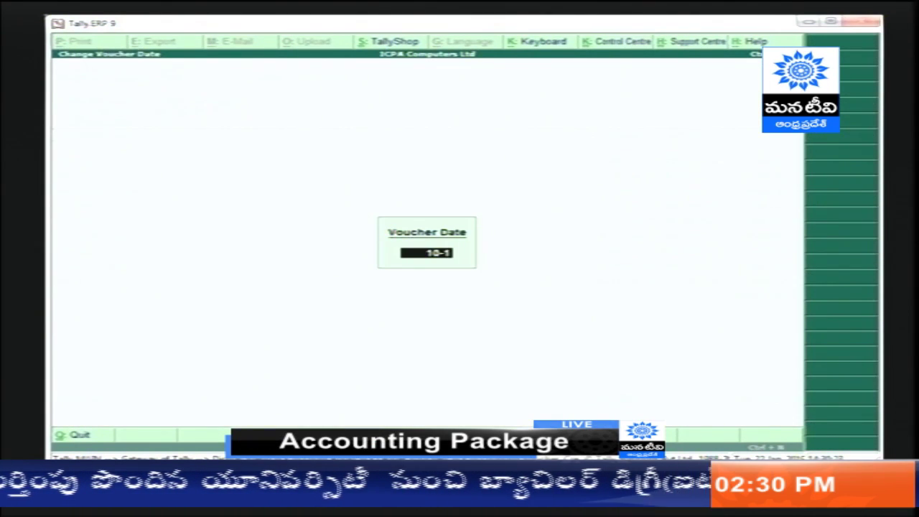
text(10-4)
key(Return)
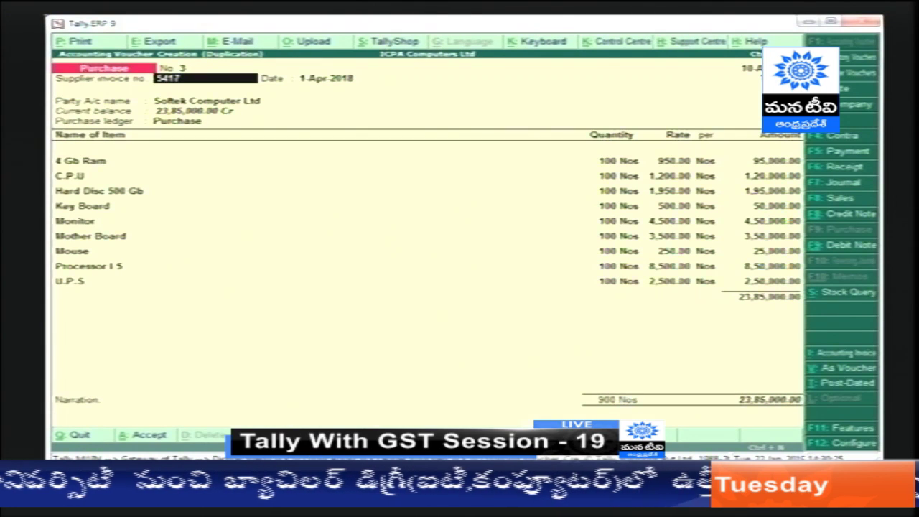
- Accept the duplicated purchase voucher with its existing items, quantities and rates, and leave the ledger report
key(Return)
key(Return)
key(Return)
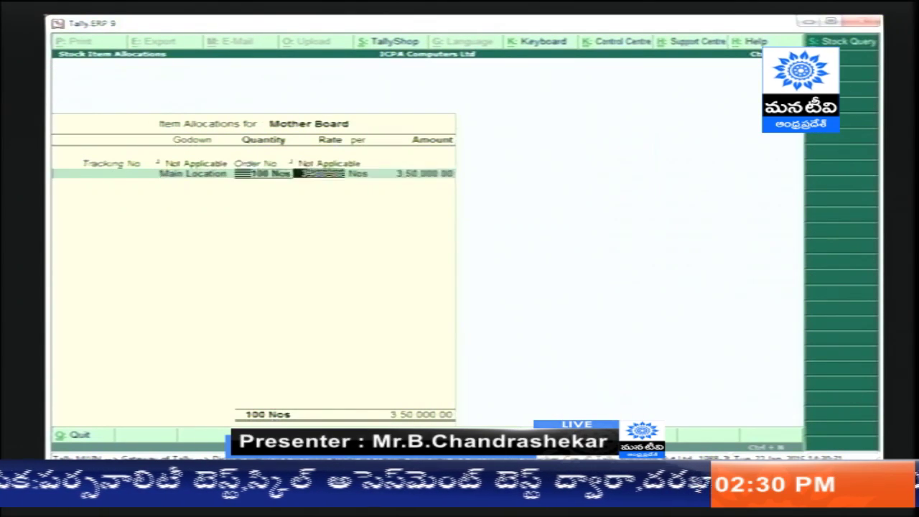
key(Return)
key(Return)
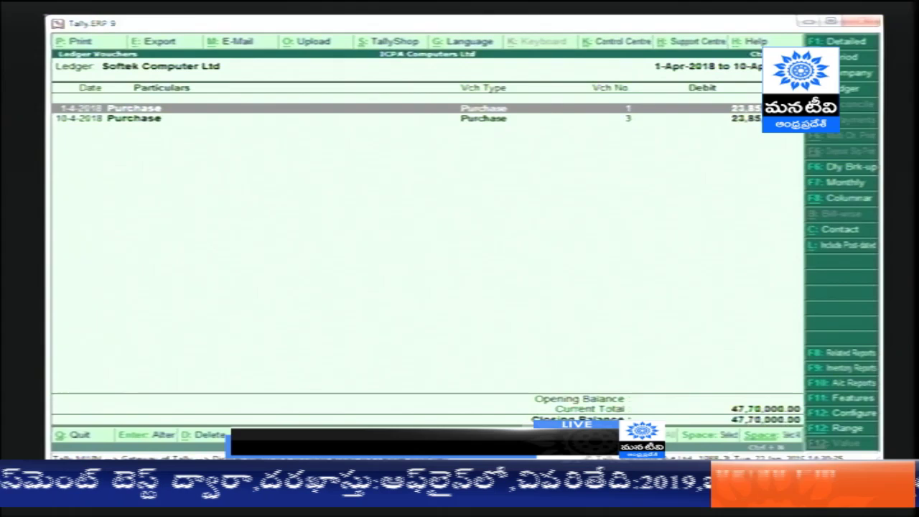
key(Escape)
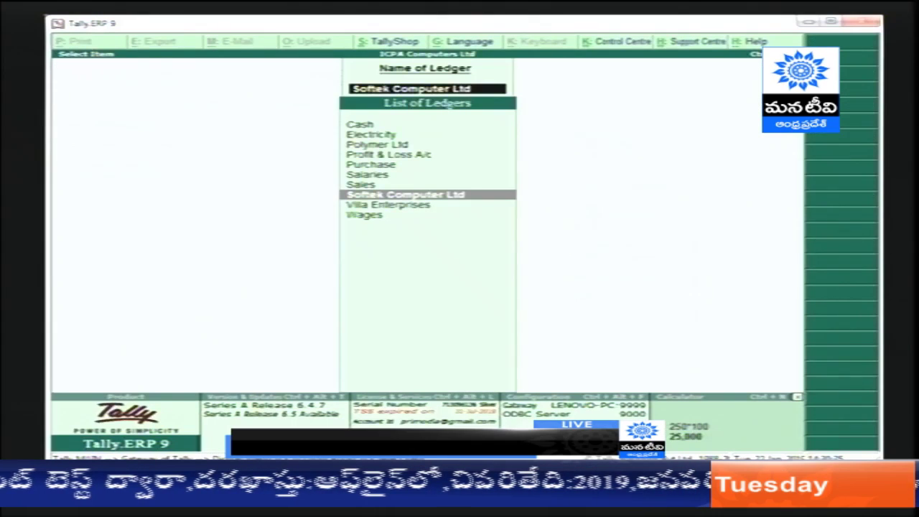
key(Escape)
key(Escape)
- Open the Ram Material group in the Stock Summary and examine the closing quantities, rates and values of the computer components
key(Down)
key(Down)
key(Down)
key(s)
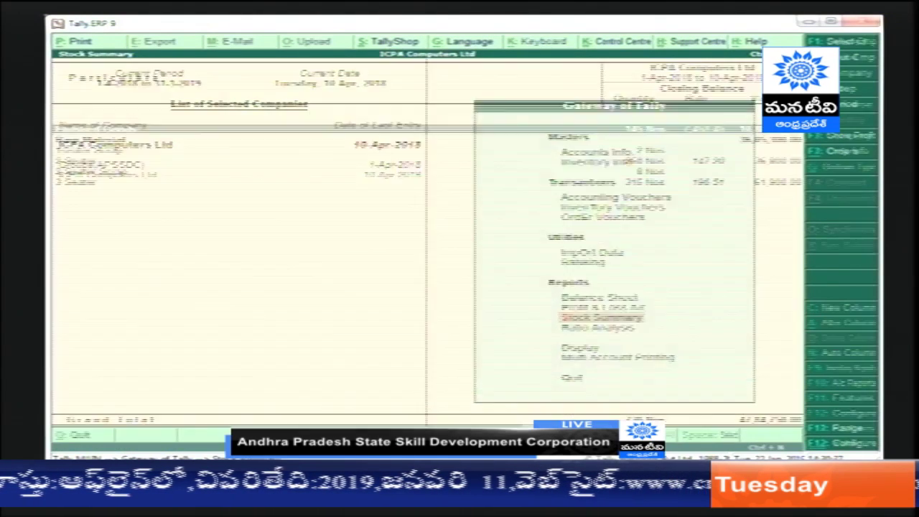
key(Down)
key(Return)
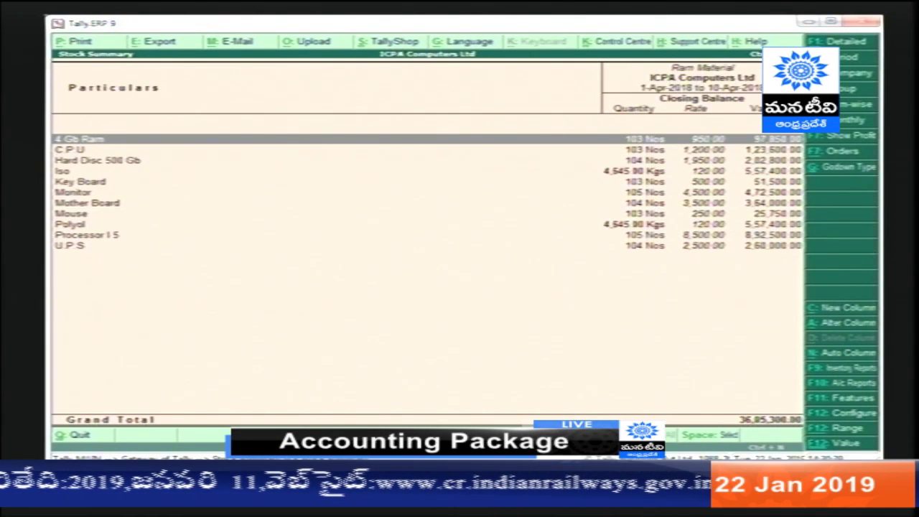
key(Down)
key(Down)
key(Up)
key(Up)
key(Down)
key(Down)
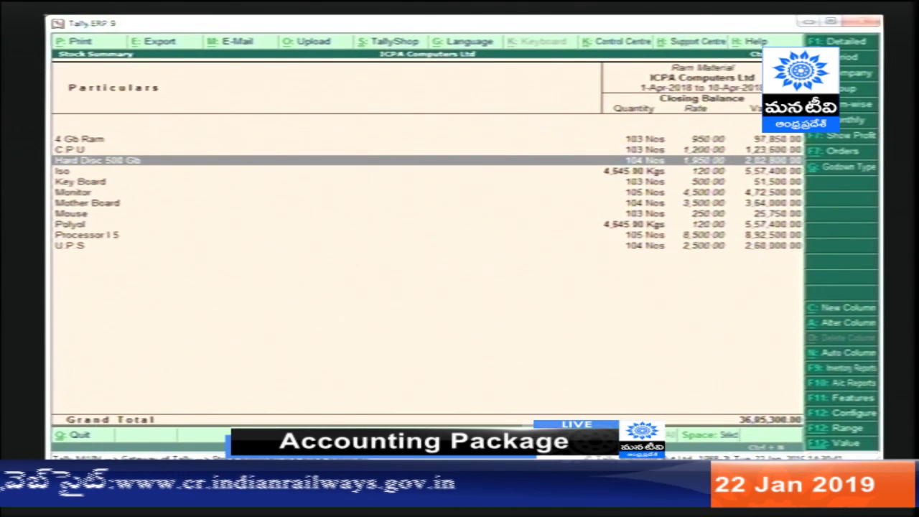
key(Down)
key(Down)
key(Down)
key(Down)
key(Down)
key(Down)
key(Down)
key(Down)
key(Escape)
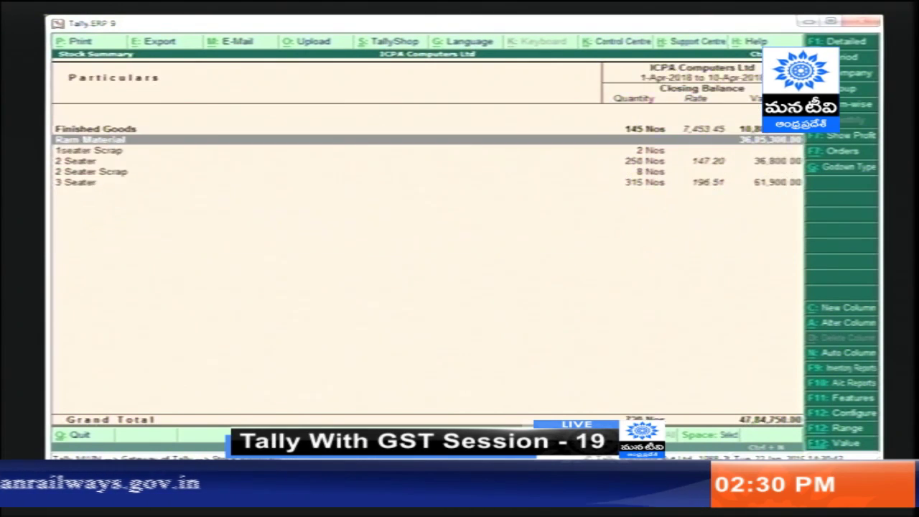
key(Escape)
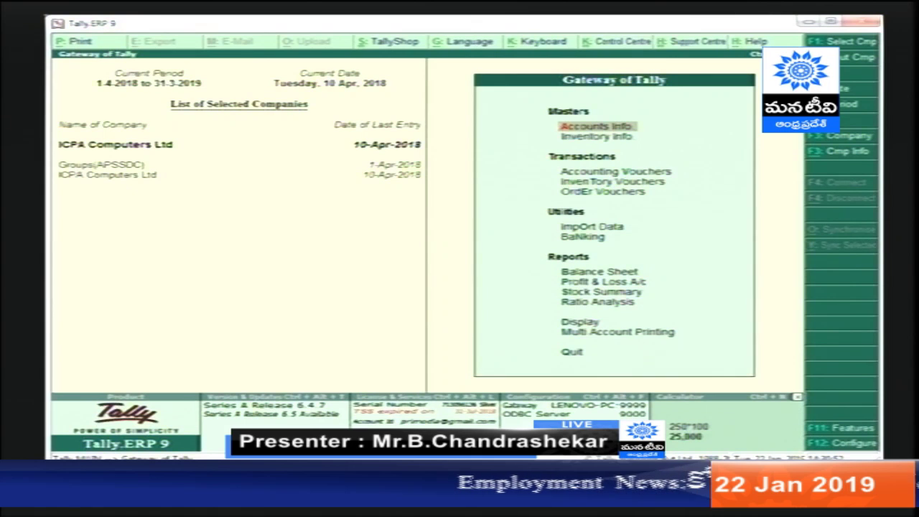
- Fill in a Manf. Journal voucher for 25 Nos of Desk Top Computer in Main Location, using the Computer I 5 bill of materials
key(t)
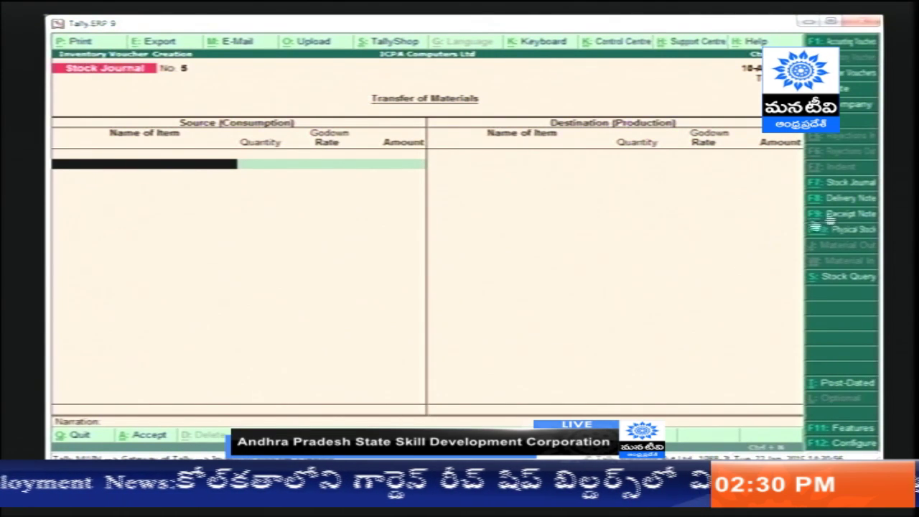
click(849, 184)
key(Up)
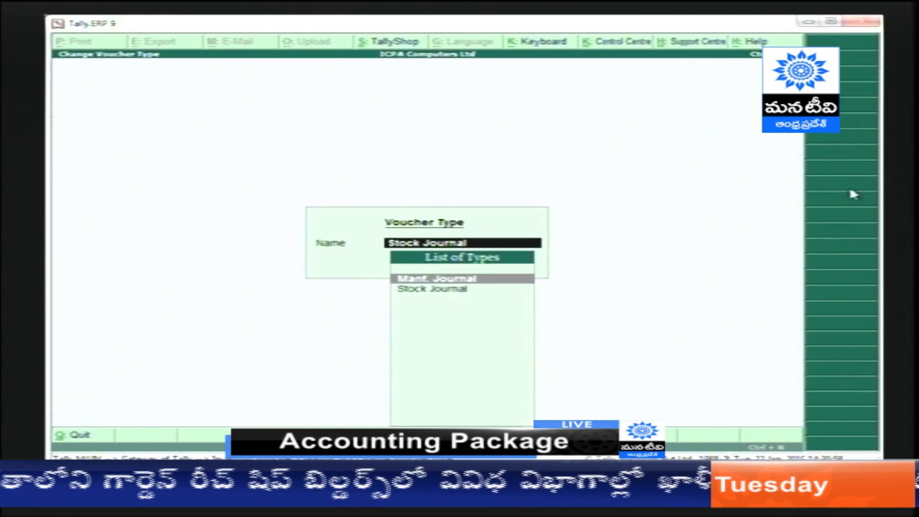
key(Return)
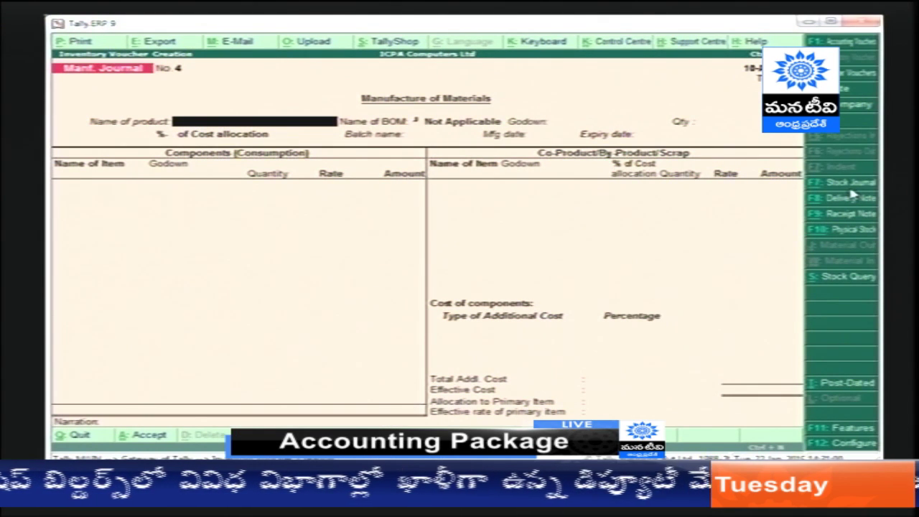
text(D)
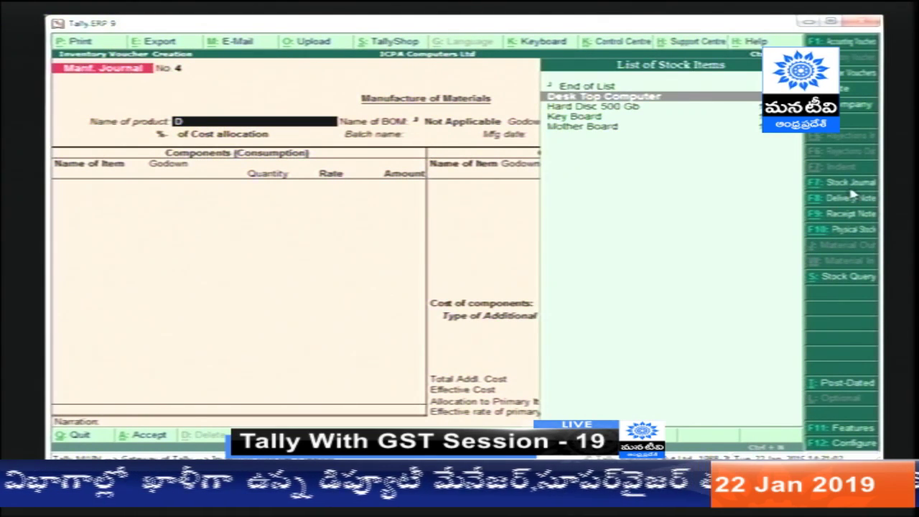
key(Return)
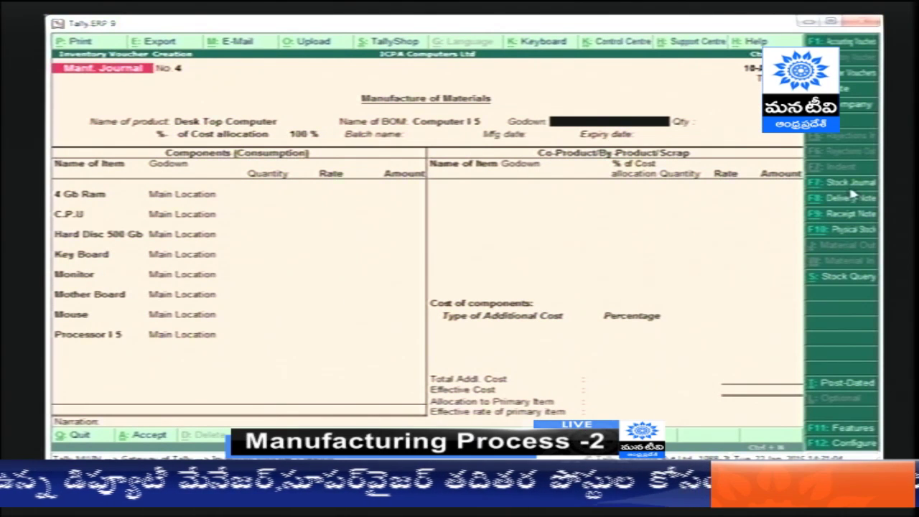
text(5)
key(Return)
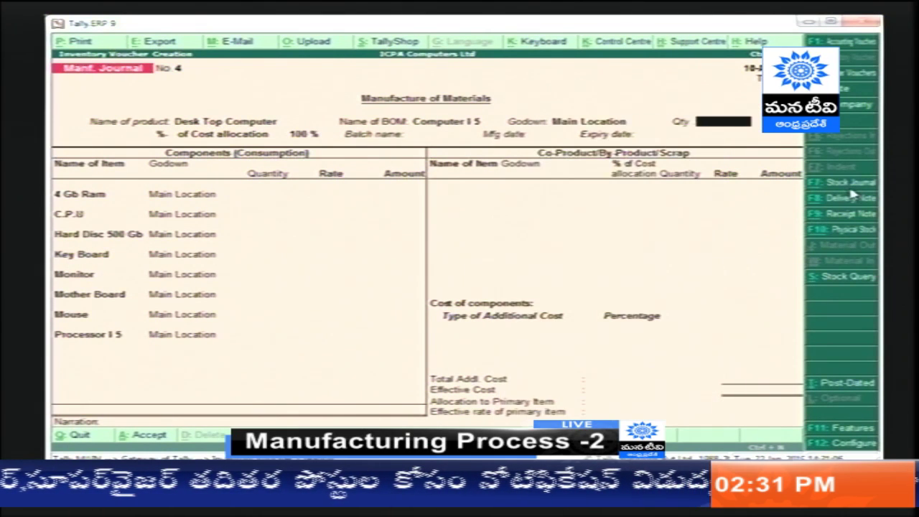
text(25)
key(Return)
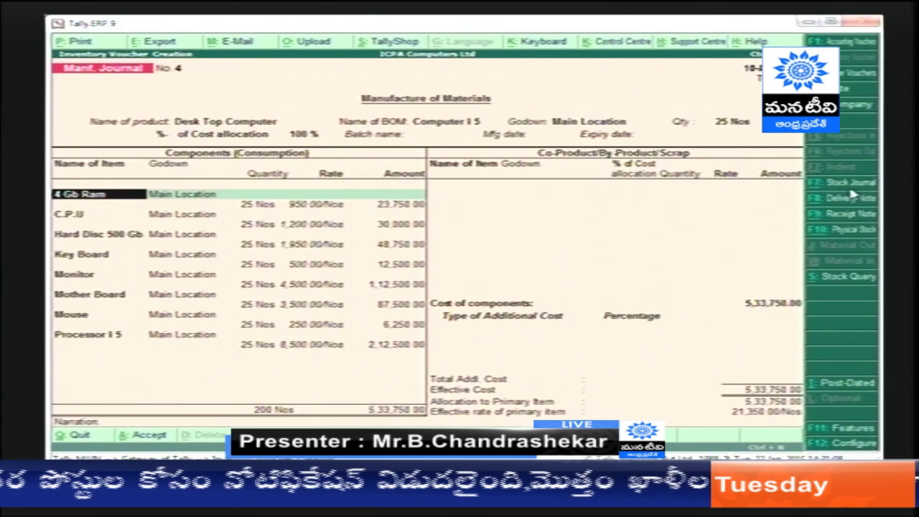
- Preview the Manf. Journal voucher's printout and examine its consumed components and produced item
key(alt+p)
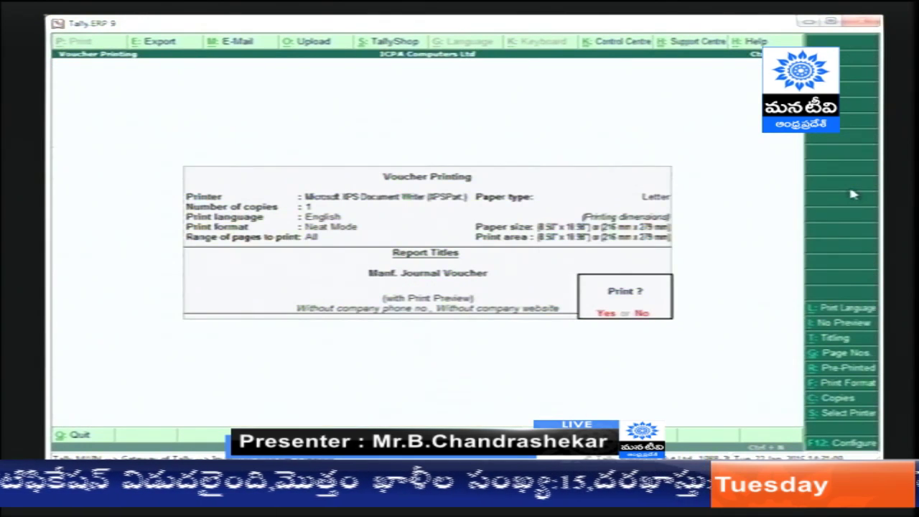
key(Return)
key(Return)
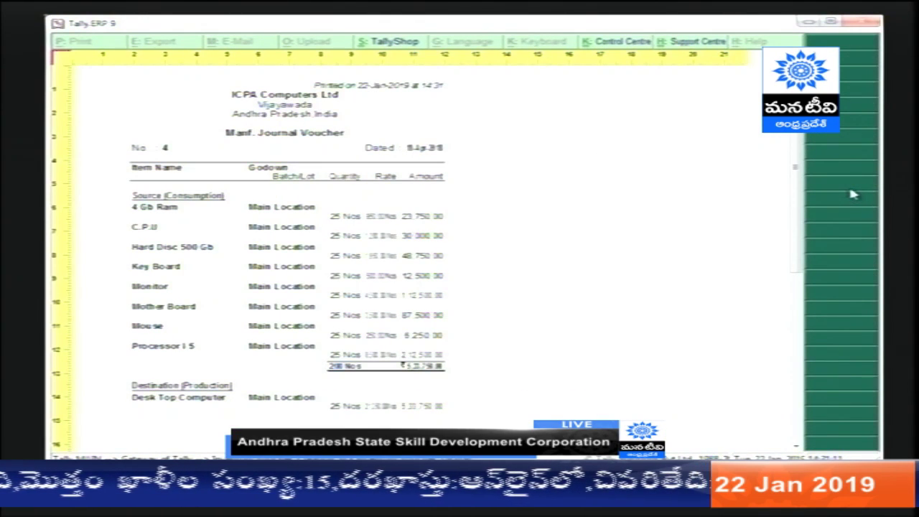
scroll(602, 197, down, 3)
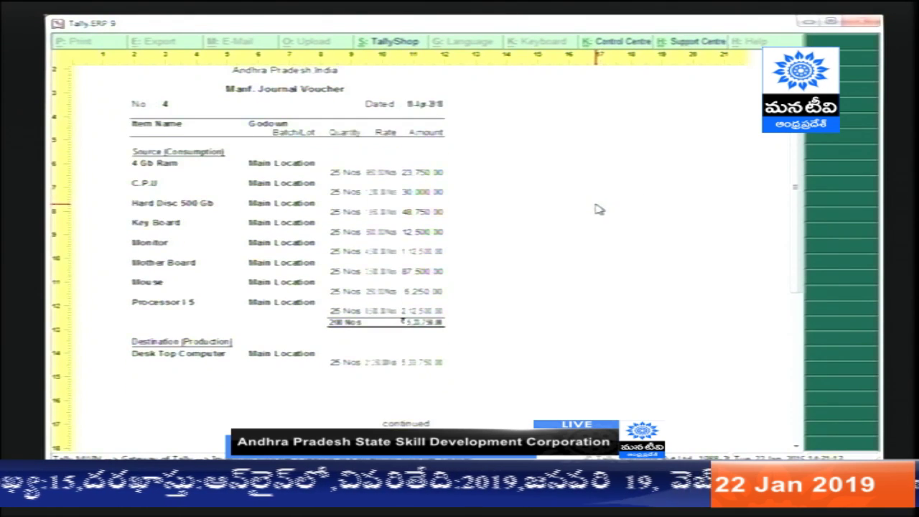
- Leave the print preview and review the voucher's godown, quantity and first component entries, keeping Main Location and 25 Nos
scroll(600, 214, up, 3)
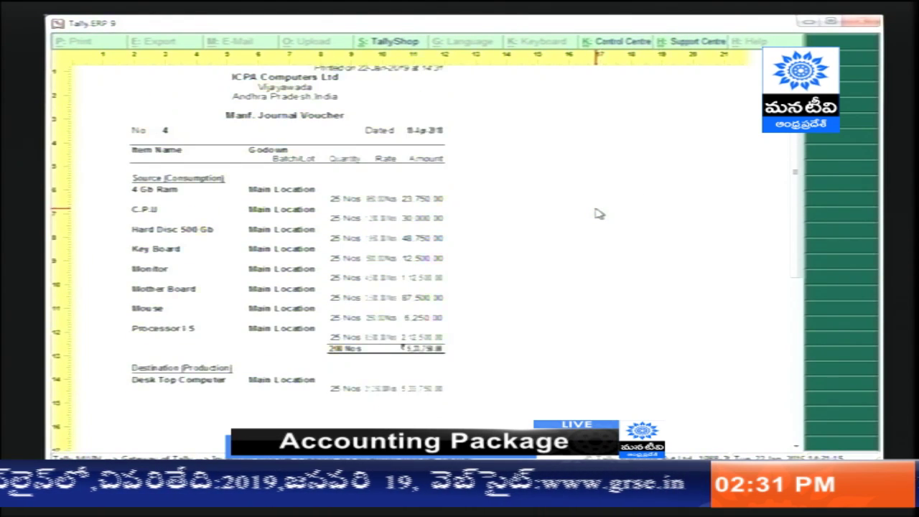
key(Escape)
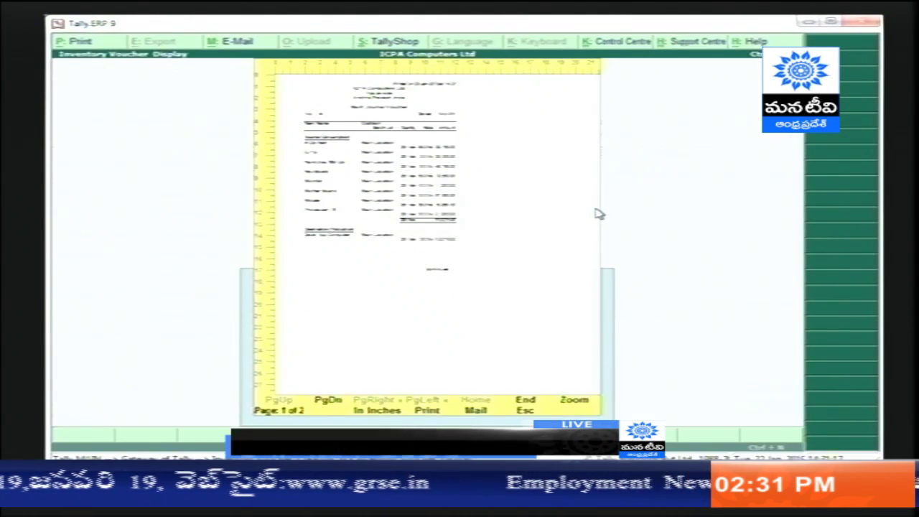
key(Escape)
key(Return)
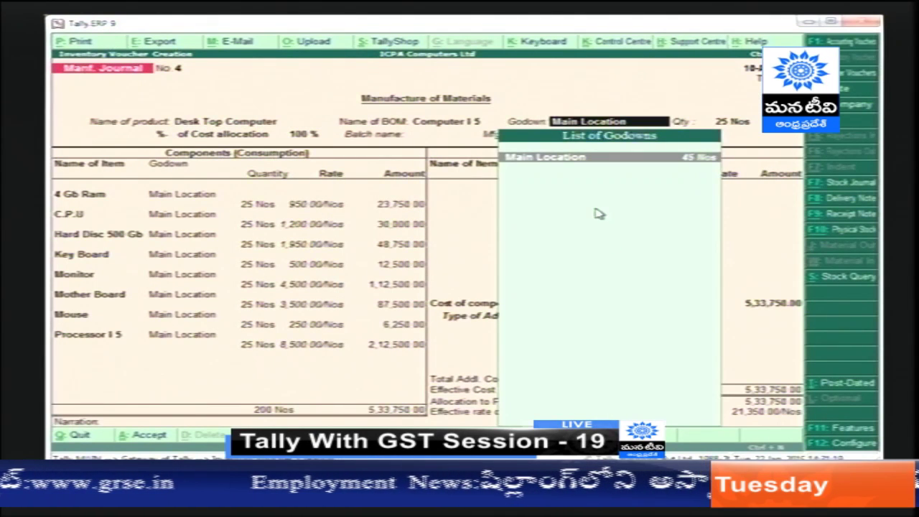
key(Return)
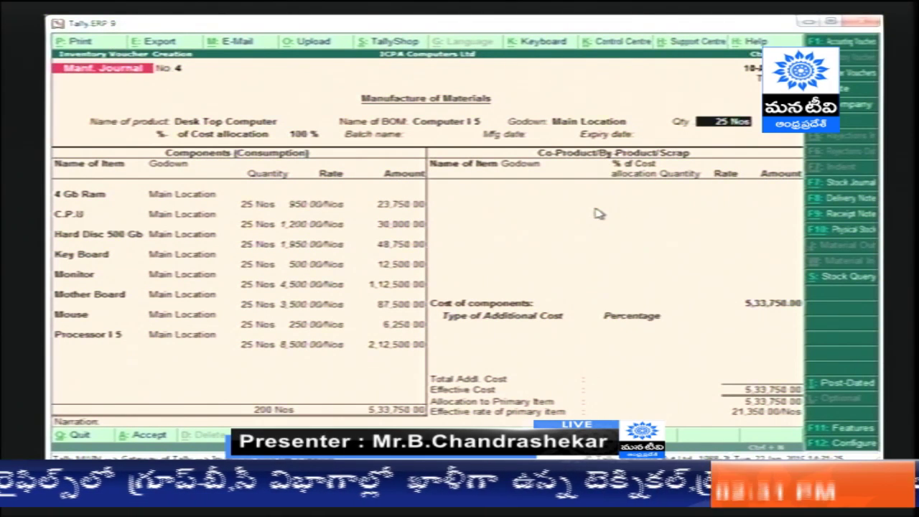
key(Return)
key(Return)
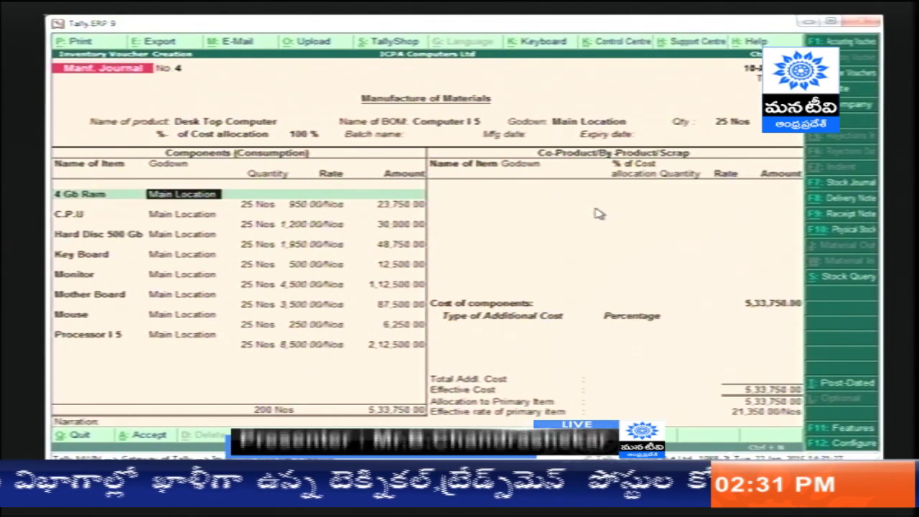
key(Return)
key(Return)
key(Return)
key(Return)
key(Return)
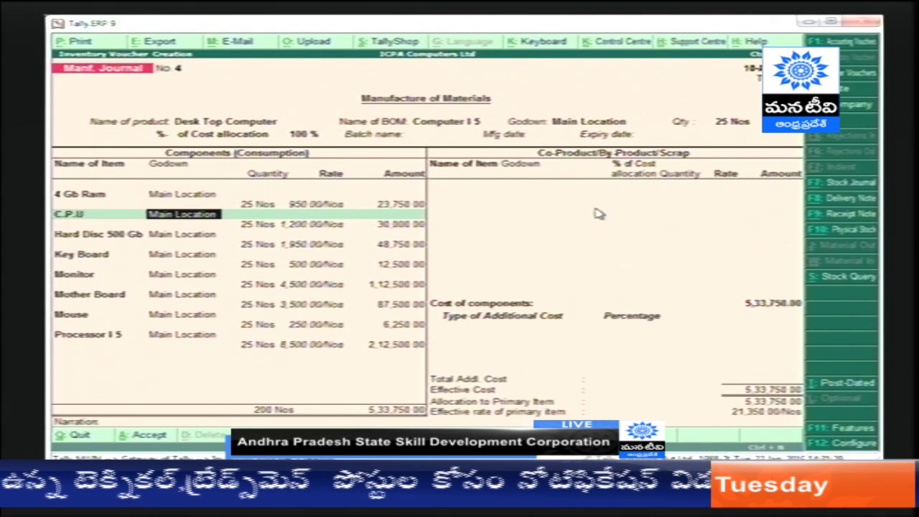
key(Return)
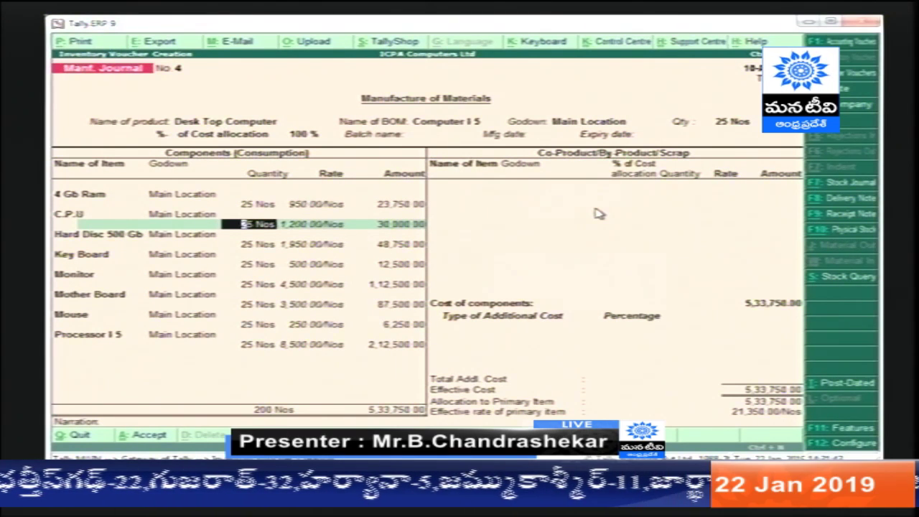
- Preview the Manf. Journal voucher's printout again at enlarged size and leave the preview
key(alt+p)
key(Return)
key(alt+z)
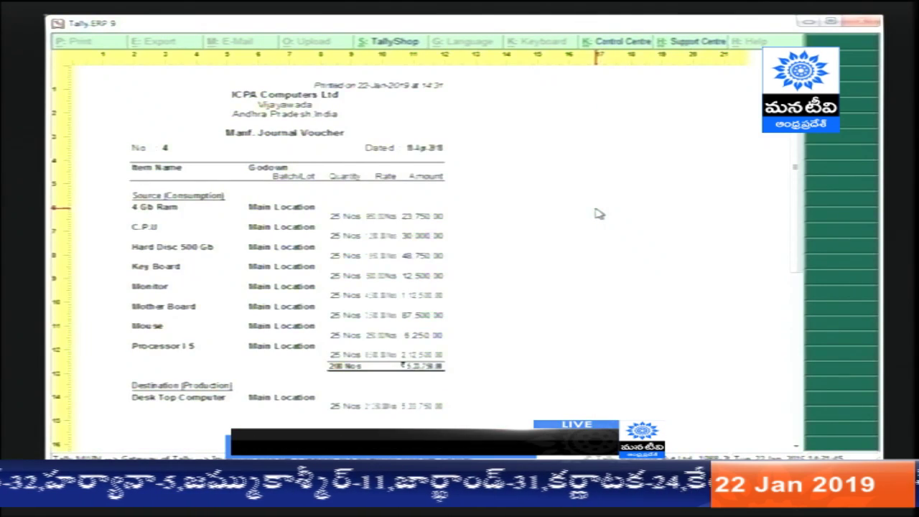
key(Escape)
key(Escape)
- Review the stock journal printing setup, keep its existing options with Name Only for stock items, and display the enlarged print preview
key(alt+p)
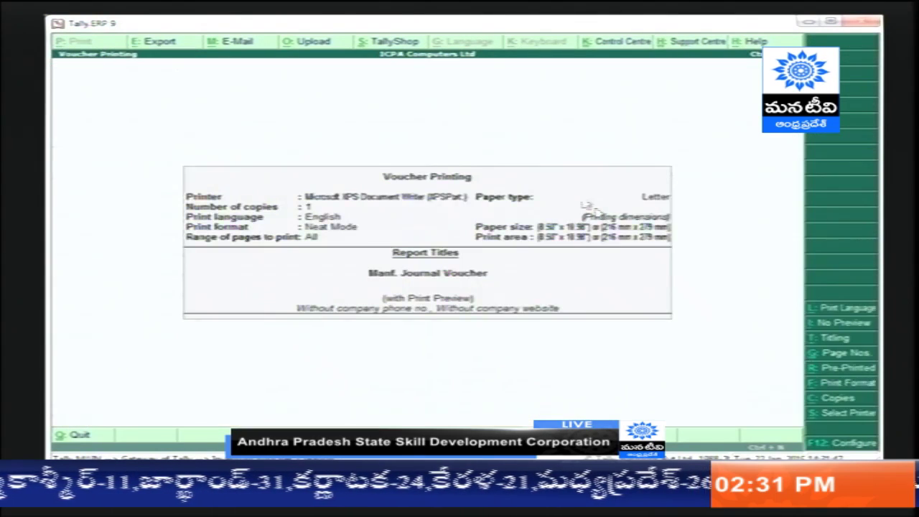
key(alt+o)
key(Escape)
key(alt+p)
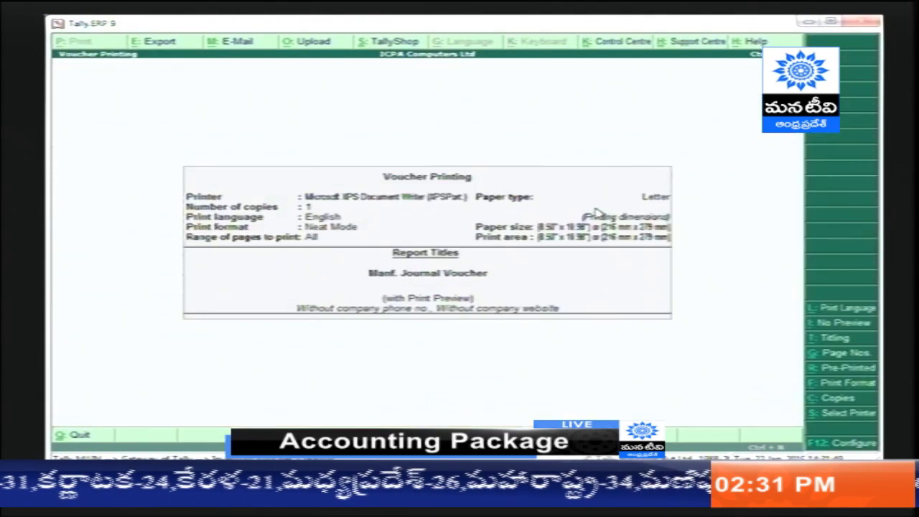
key(Return)
key(F12)
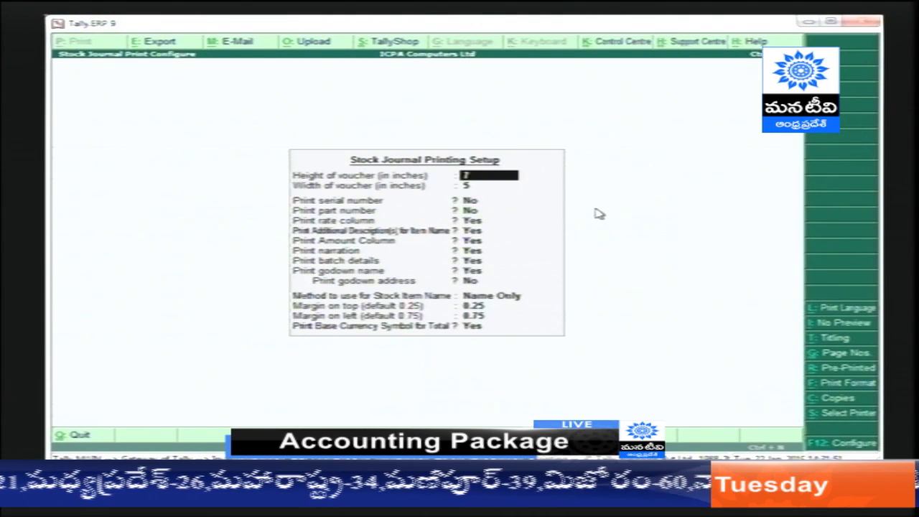
key(Return)
key(Return)
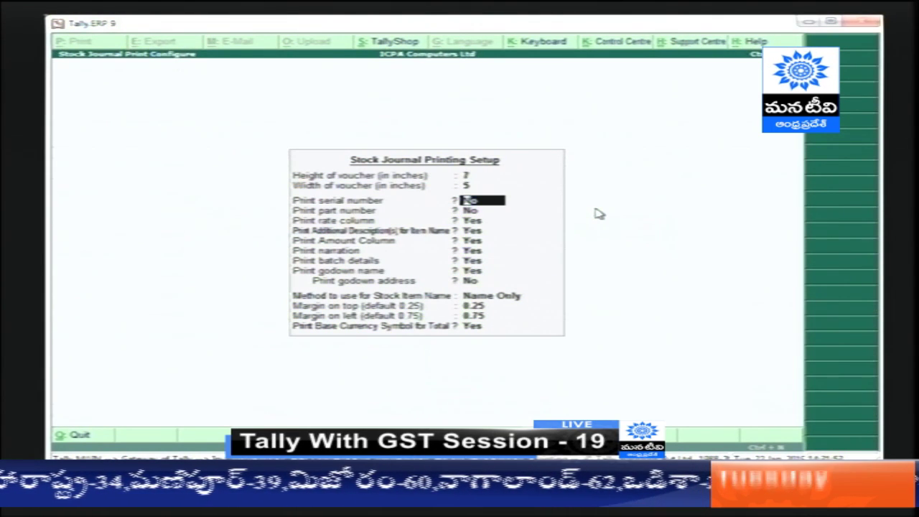
key(Return)
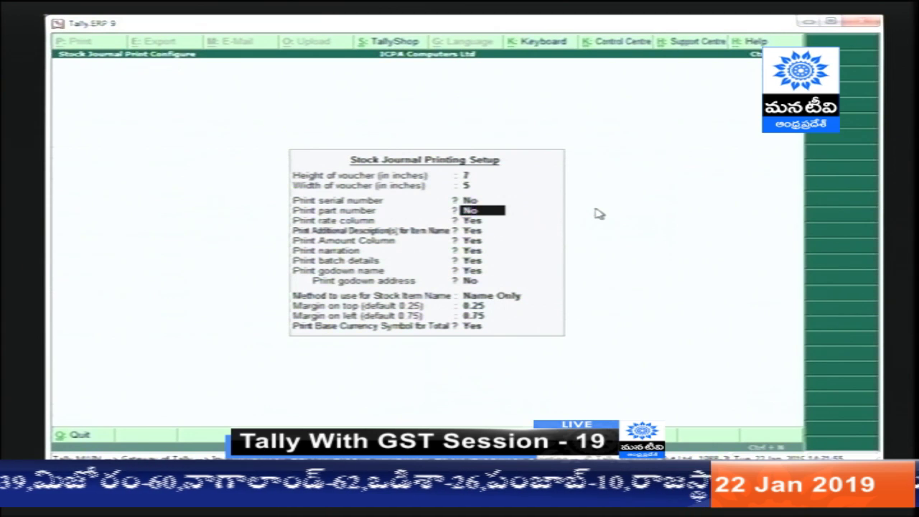
key(Return)
key(Return)
key(Return)
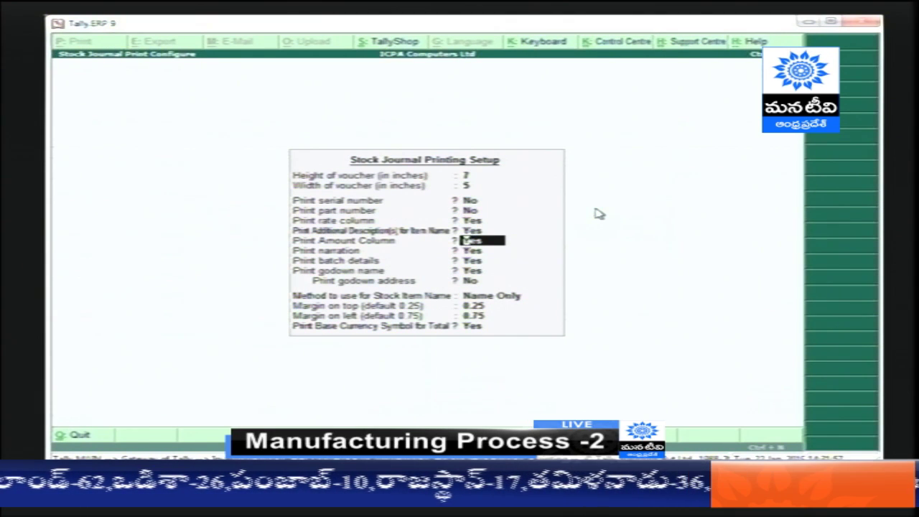
key(Return)
key(Return)
key(Return)
key(Return)
key(Return)
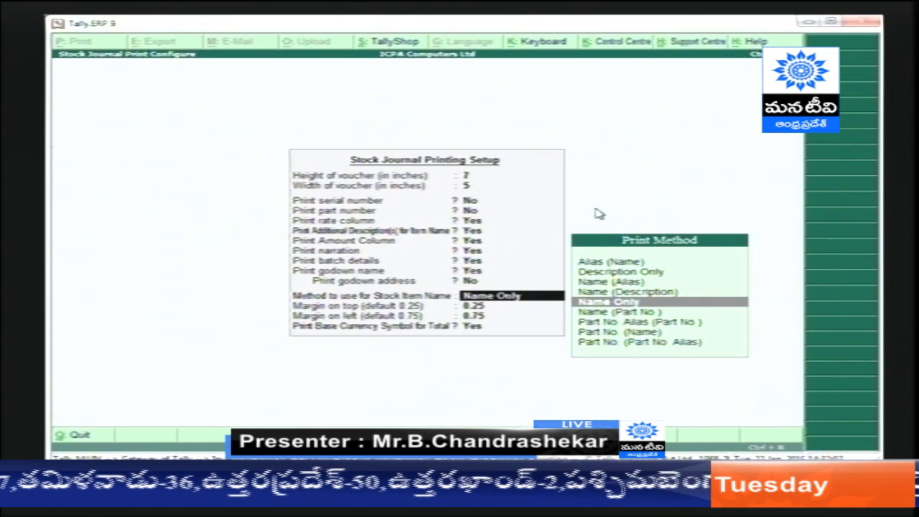
key(Return)
key(Return)
key(Return)
key(Return)
key(Return)
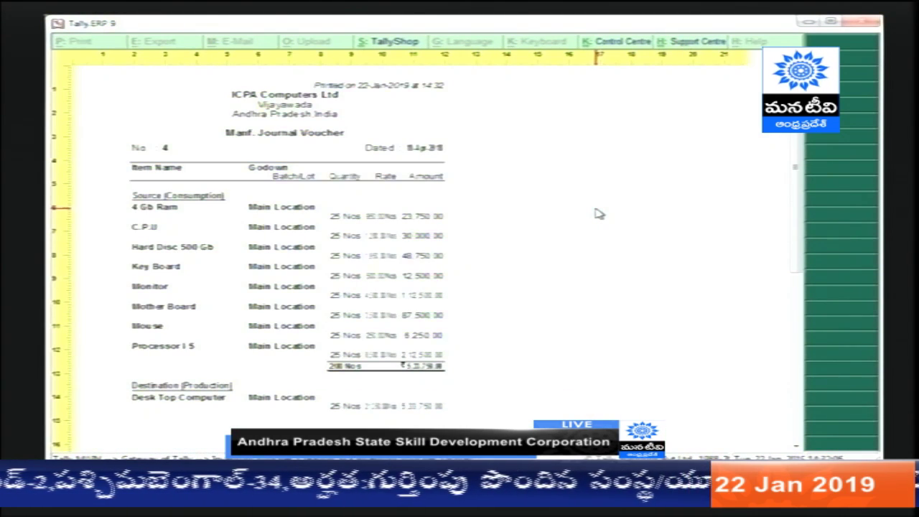
- Examine both pages of the enlarged Manf. Journal printout, including the consumed components, the produced item and the totals
key(alt+z)
key(Page_Down)
key(alt+z)
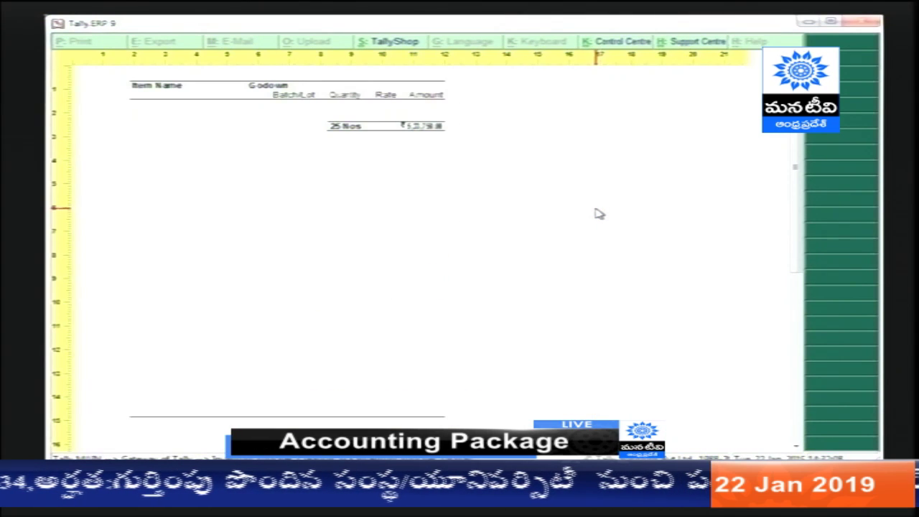
key(alt+z)
key(Page_Up)
key(alt+z)
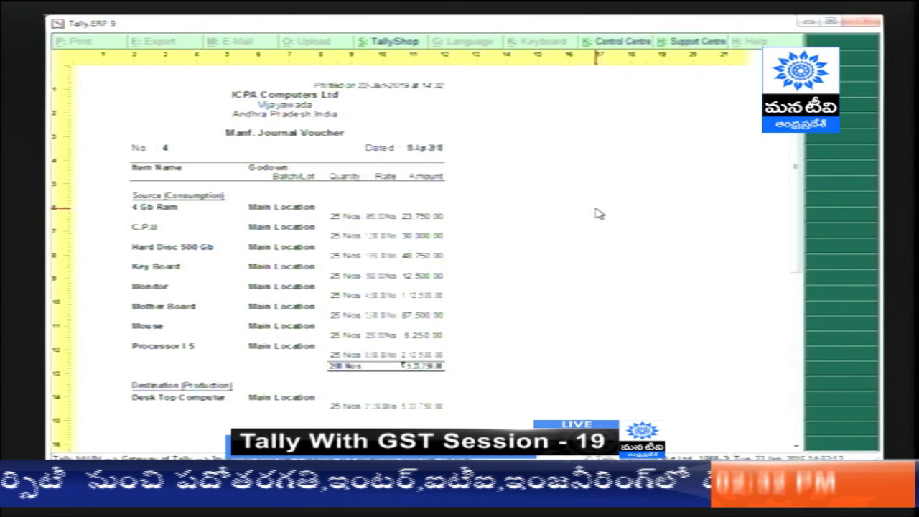
scroll(316, 370, down, 1)
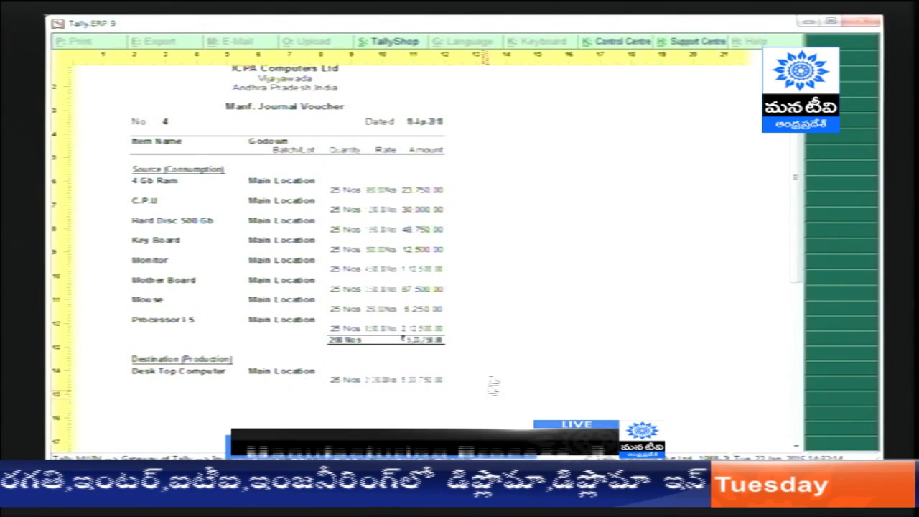
- Close the print preview and accept the Manf. Journal voucher for 25 Nos of Desk Top Computer
key(Escape)
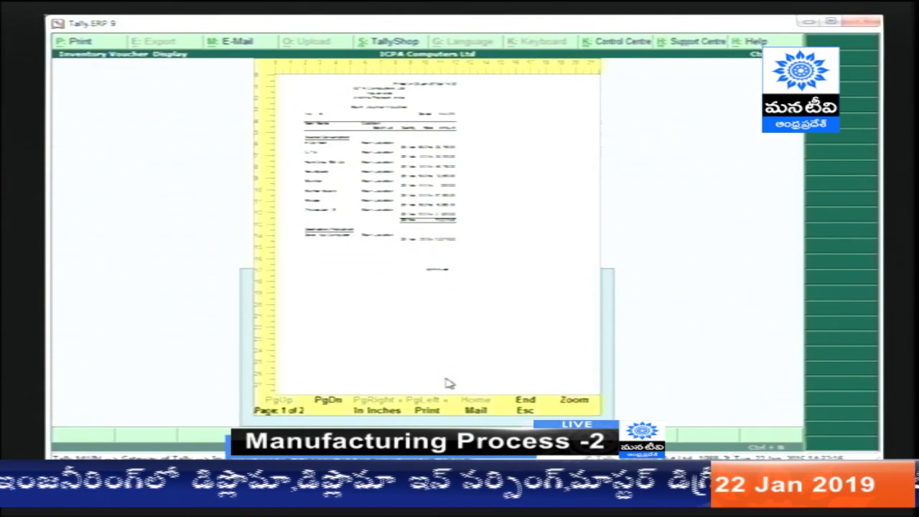
key(Escape)
key(ctrl+a)
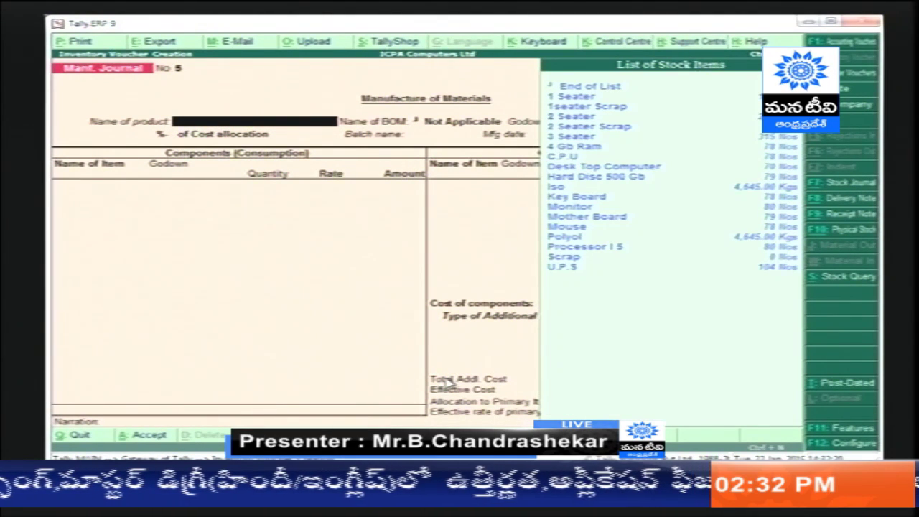
- Find 3 Seater among the stock items for the product name of the new Manf. Journal voucher
text(e)
key(Down)
key(Down)
key(Down)
key(Down)
key(Down)
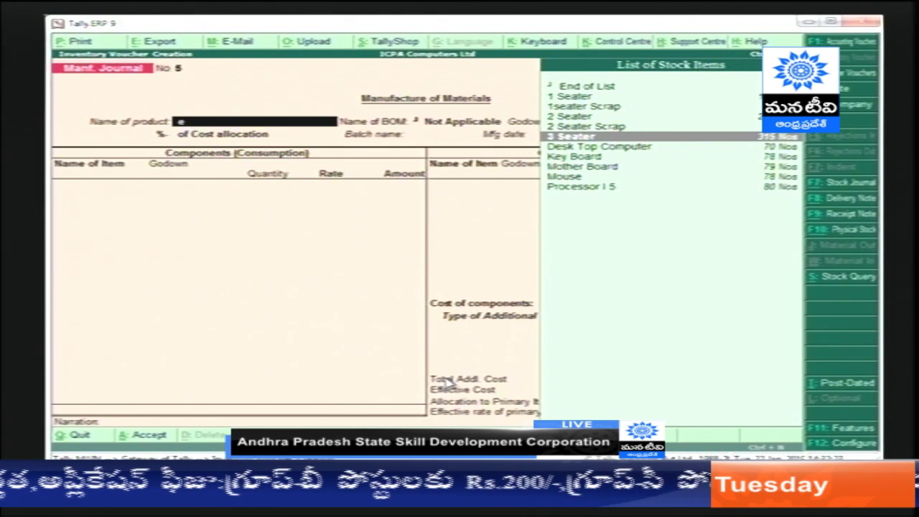
- Switch to the Excel worksheet with the seat conversions and enter iso in B4 and pol in B5
key(alt+Tab)
key(alt+Tab)
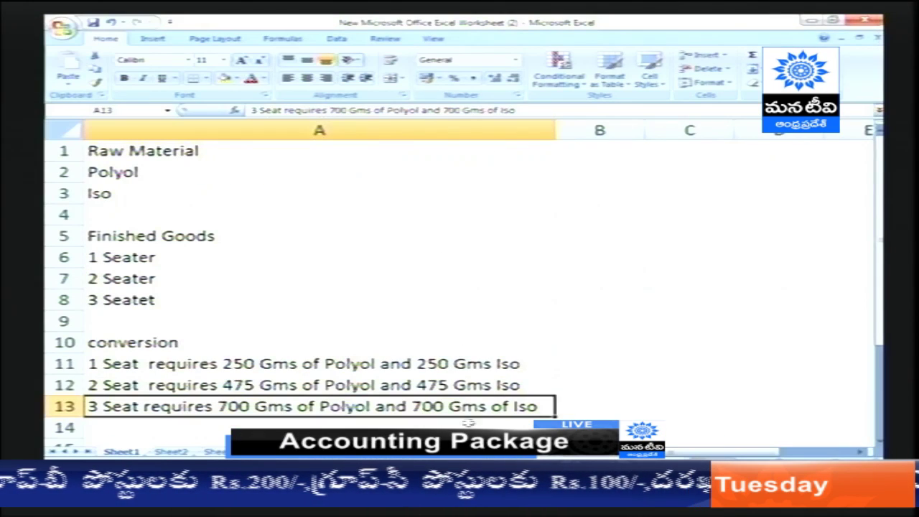
click(598, 208)
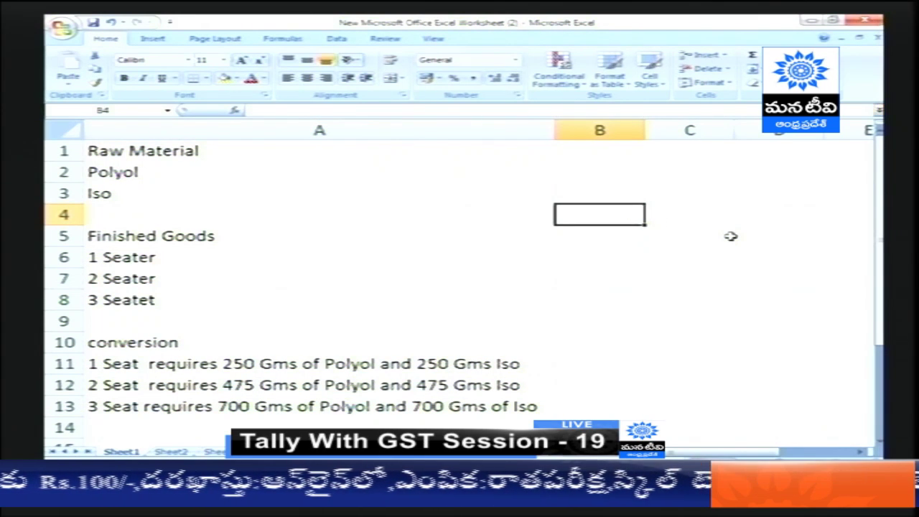
text(=so)
key(Return)
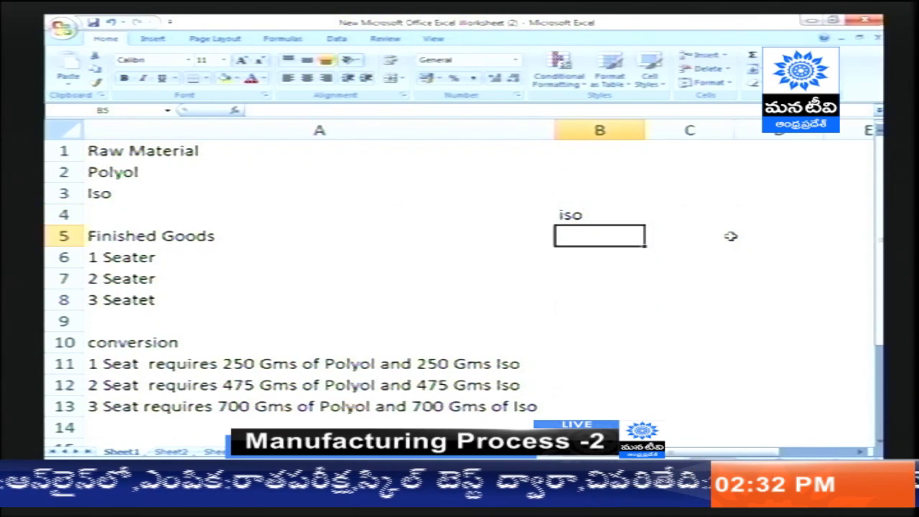
text(pol)
key(Return)
- Enter the per-seat requirement 0.7 for iso in C4 and for pol in C5
key(Up)
key(Up)
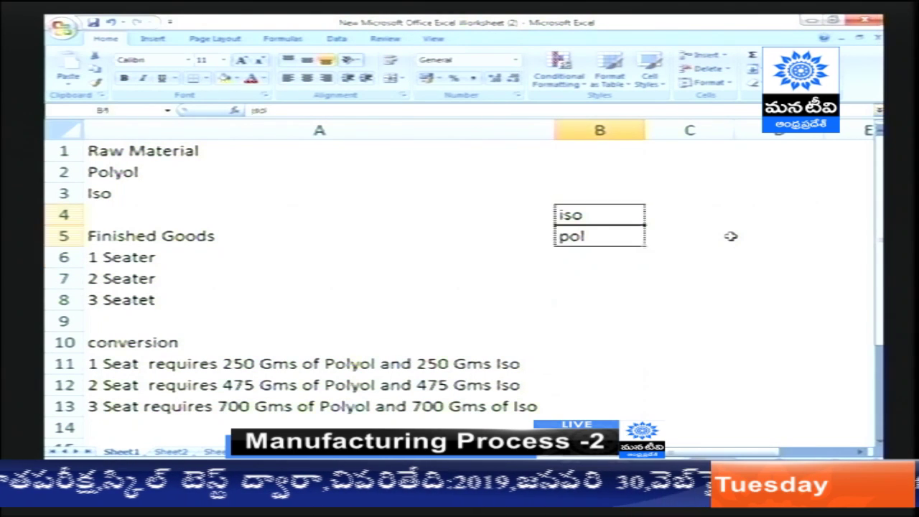
key(Right)
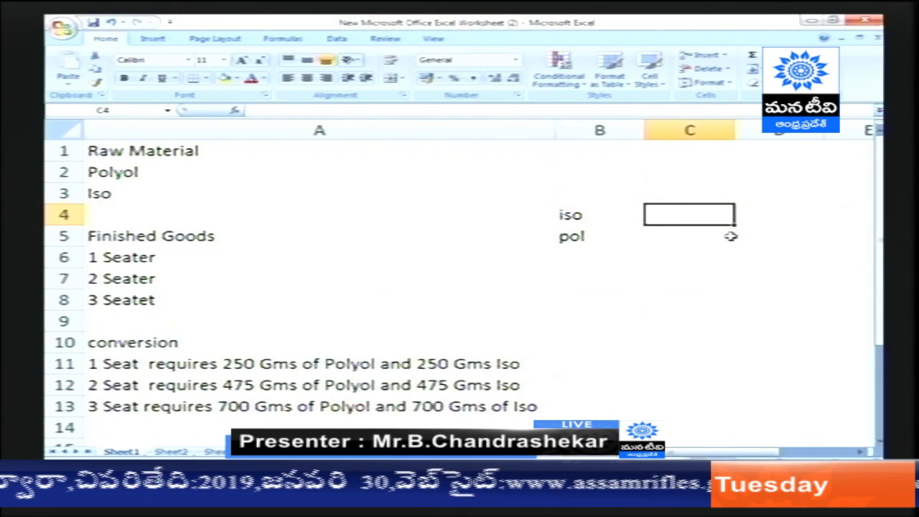
text(.7)
key(Return)
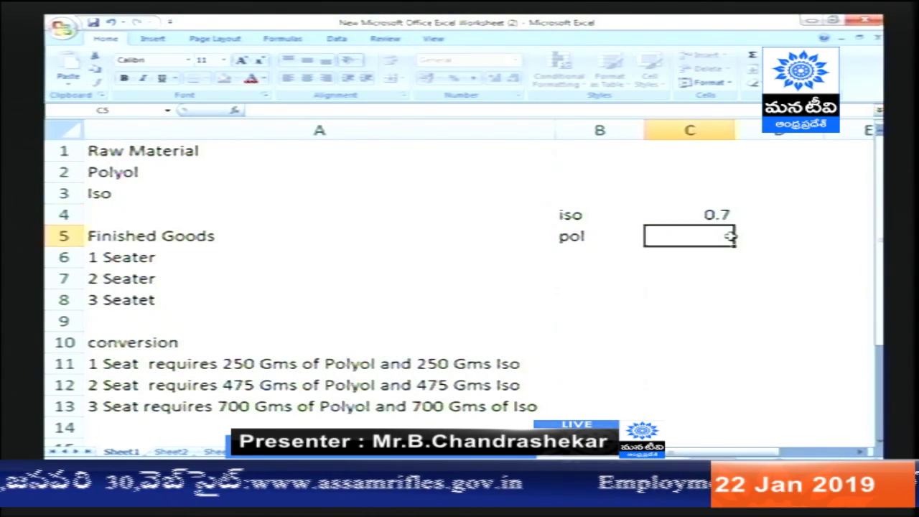
text(.70)
key(Tab)
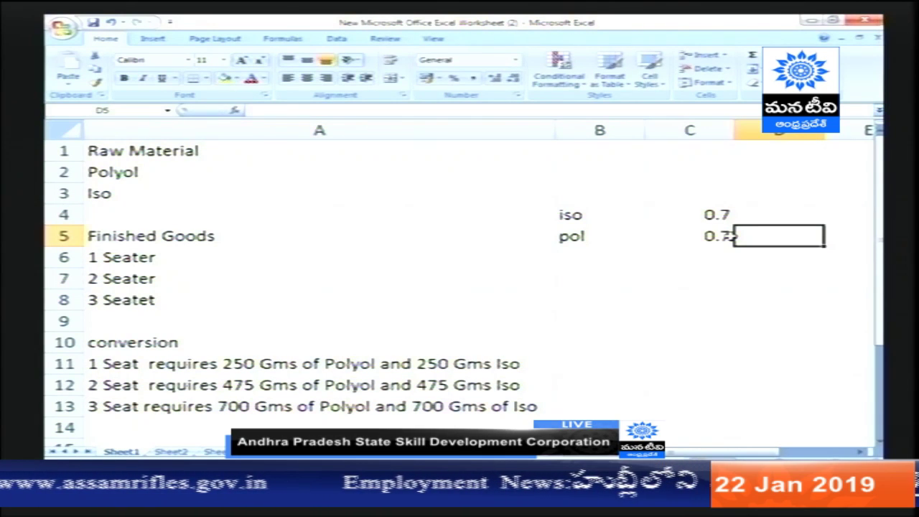
- Enter the production quantity 100 for iso in D4 and for pol in D5
key(Up)
text(100)
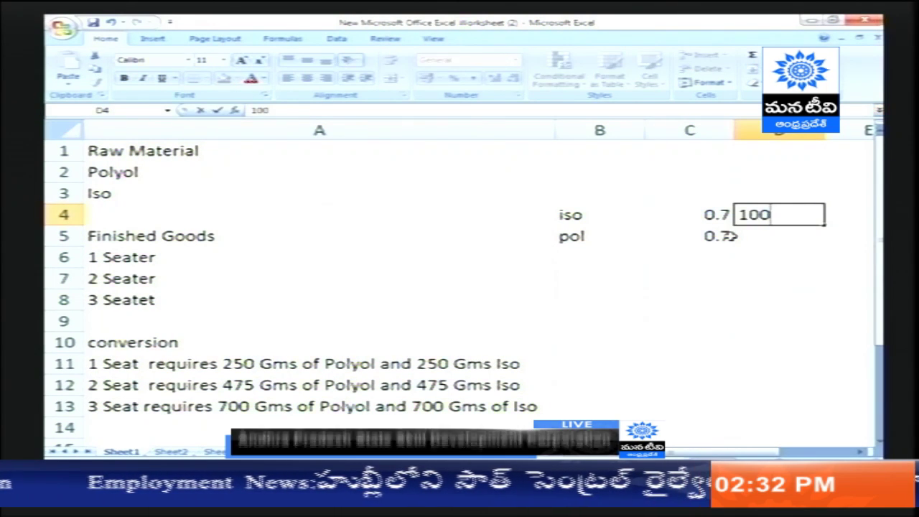
key(Return)
text(200)
key(BackSpace)
key(BackSpace)
key(BackSpace)
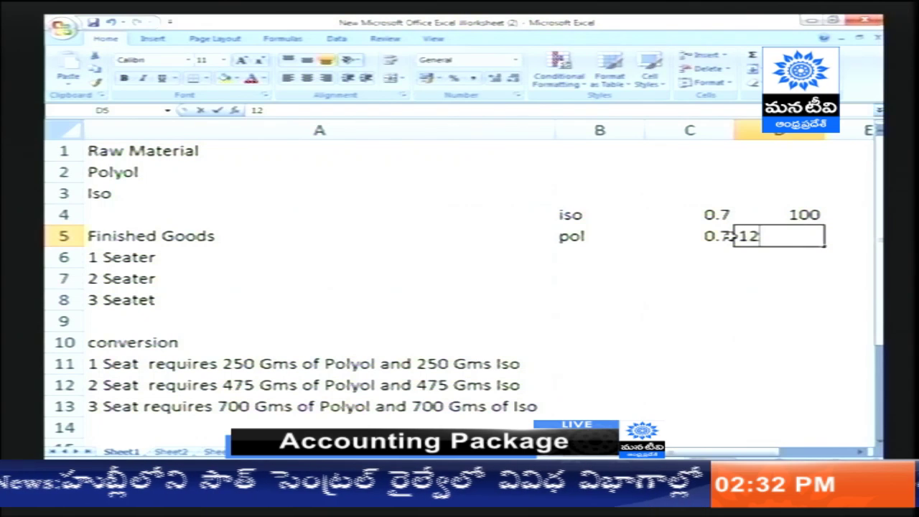
text(100)
key(Tab)
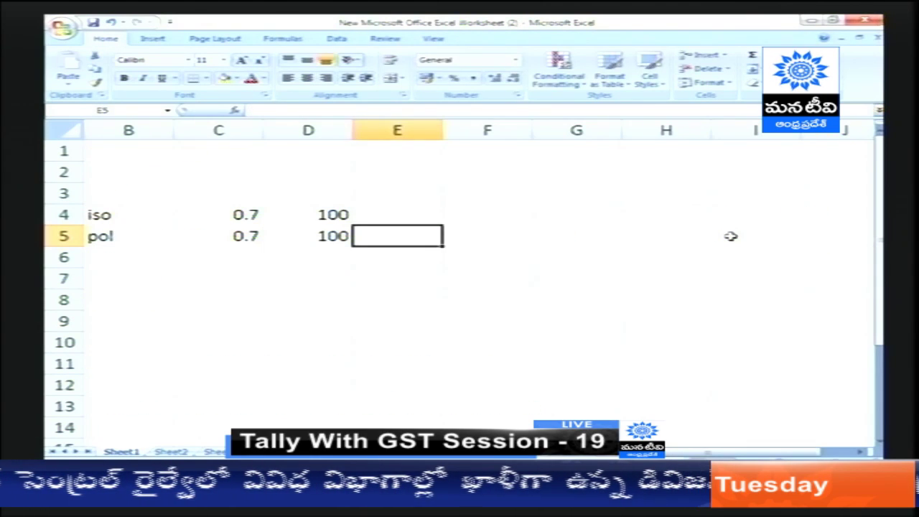
- Calculate the total iso requirement in E4 with the formula =C4*D4
key(Up)
text(=)
key(Left)
key(Left)
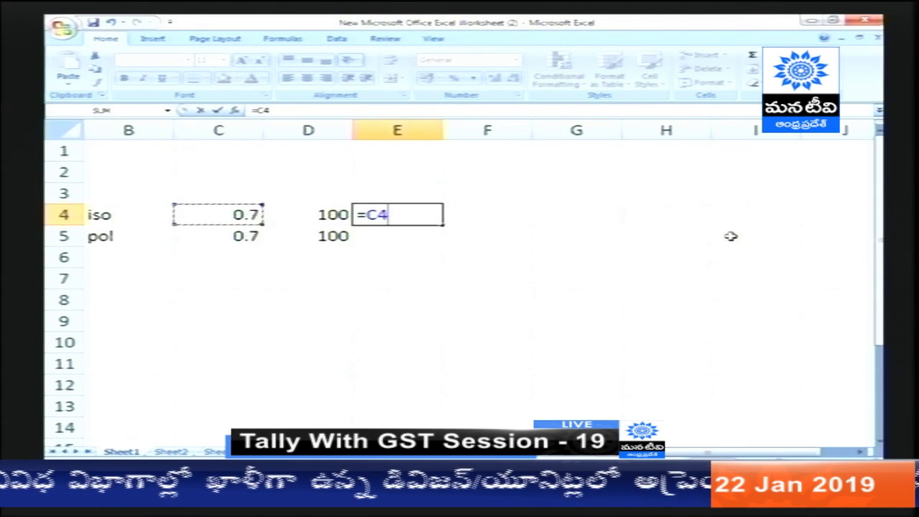
text(*D4)
key(Return)
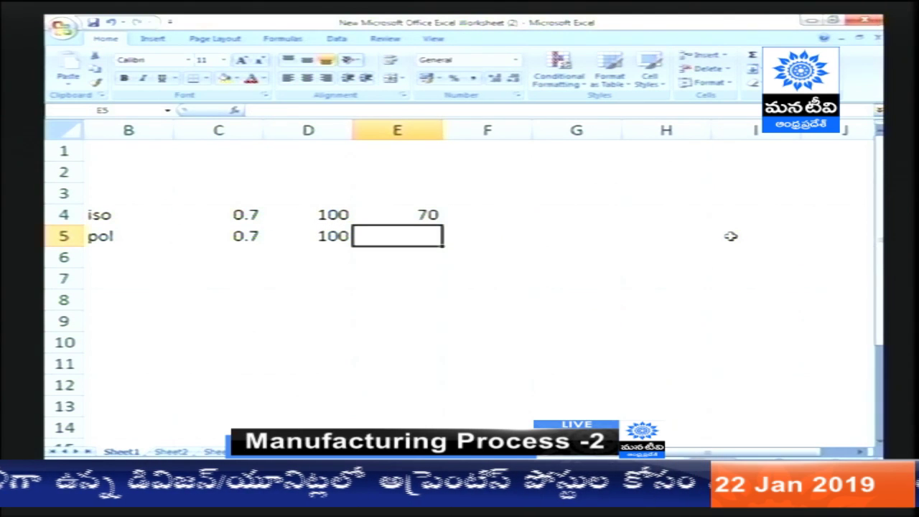
key(Up)
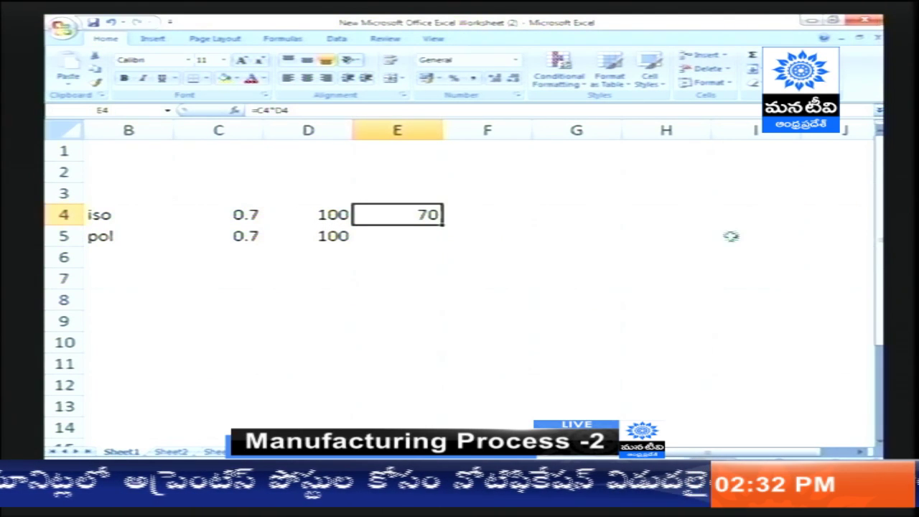
- Copy the total formula from E4 into E5 for pol and close the workbook
key(ctrl+c)
key(Down)
key(Return)
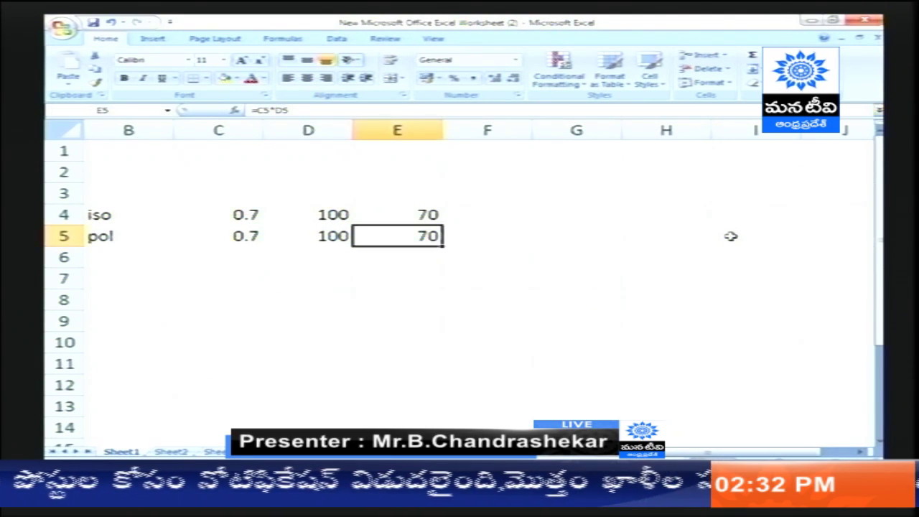
key(Left)
key(Left)
key(alt+F4)
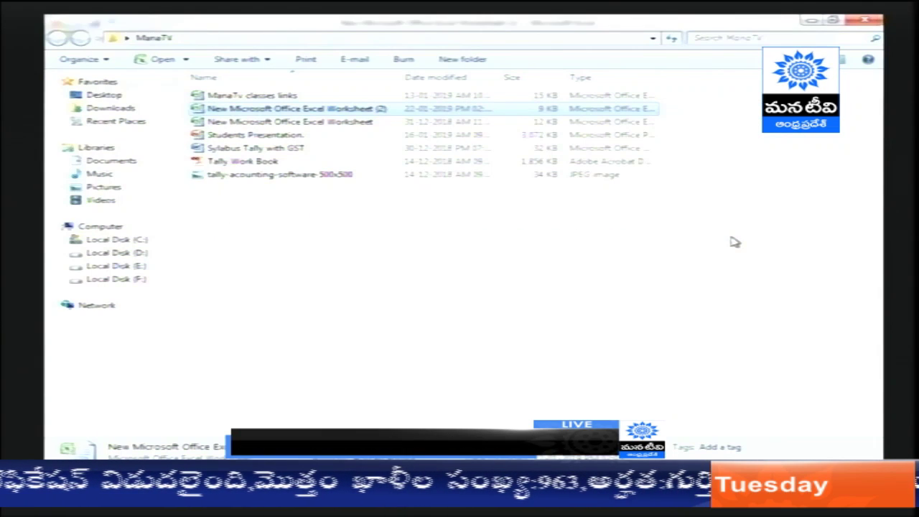
- Switch to Tally.ERP 9 and set the Manf. Journal to produce 500 Nos of 3 Seater with BOM 3seater at Main Location
key(alt+Tab)
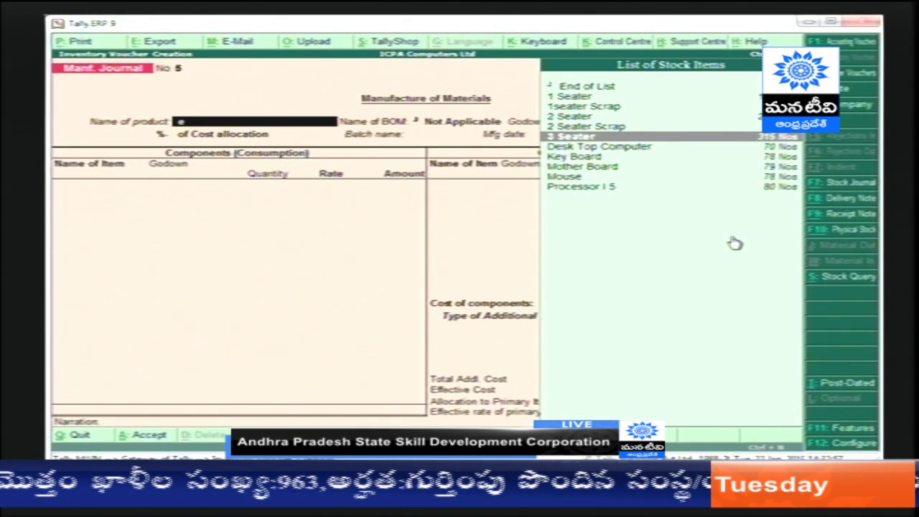
key(Return)
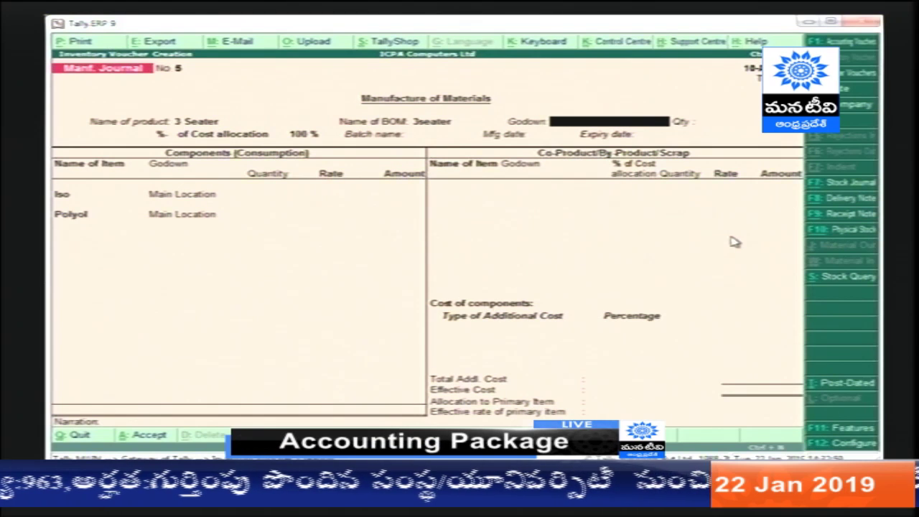
key(Return)
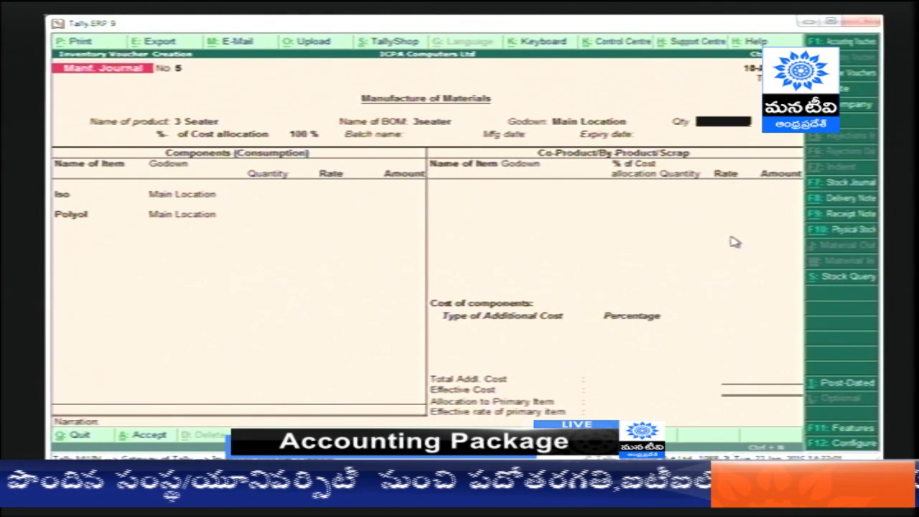
text(500)
key(Return)
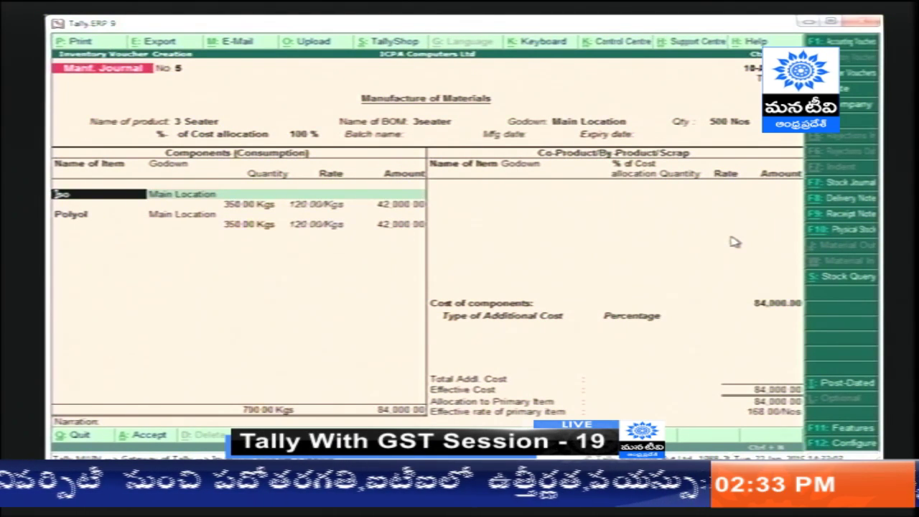
- Preview the printout of the 3 Seater Manf. Journal voucher, zooming in and out, and close the preview
key(Return)
key(Return)
key(alt+p)
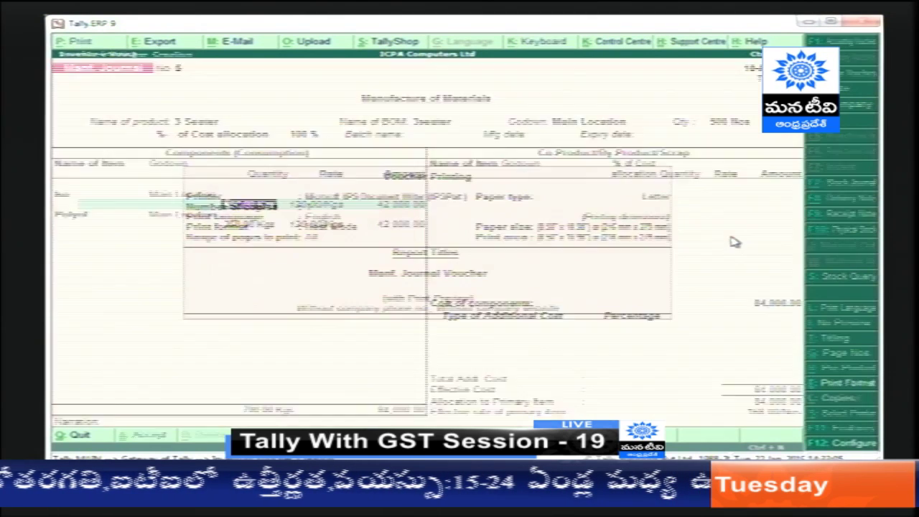
key(Return)
key(Return)
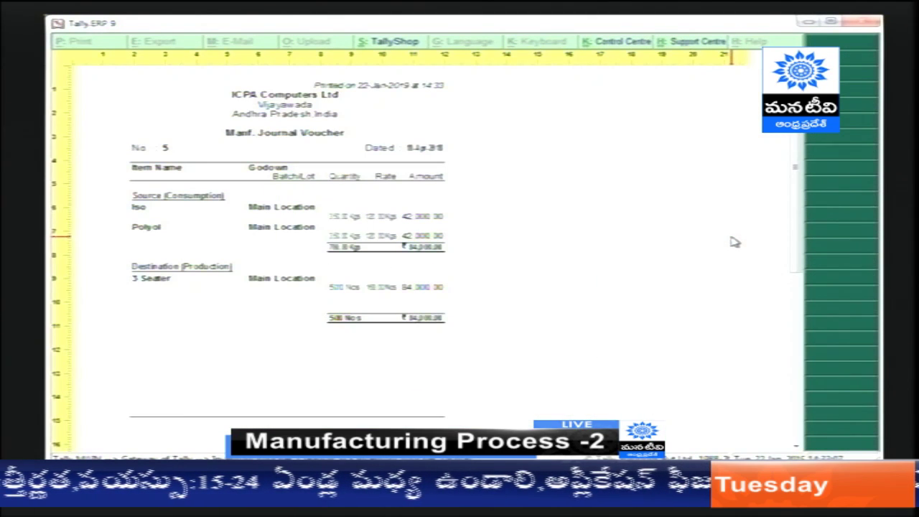
click(132, 230)
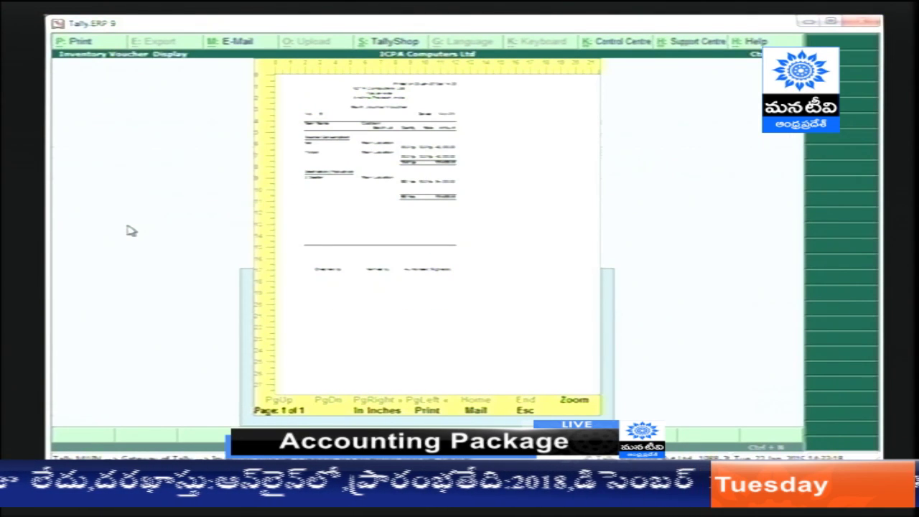
click(131, 230)
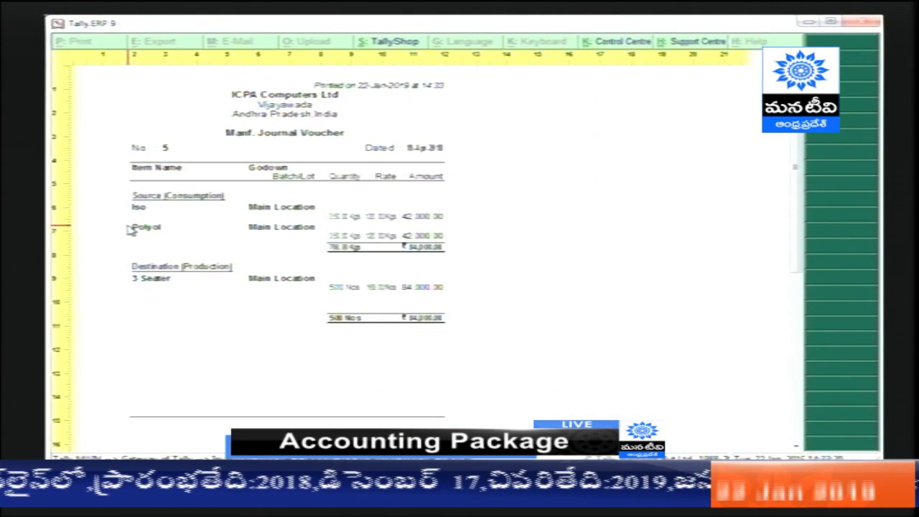
click(131, 230)
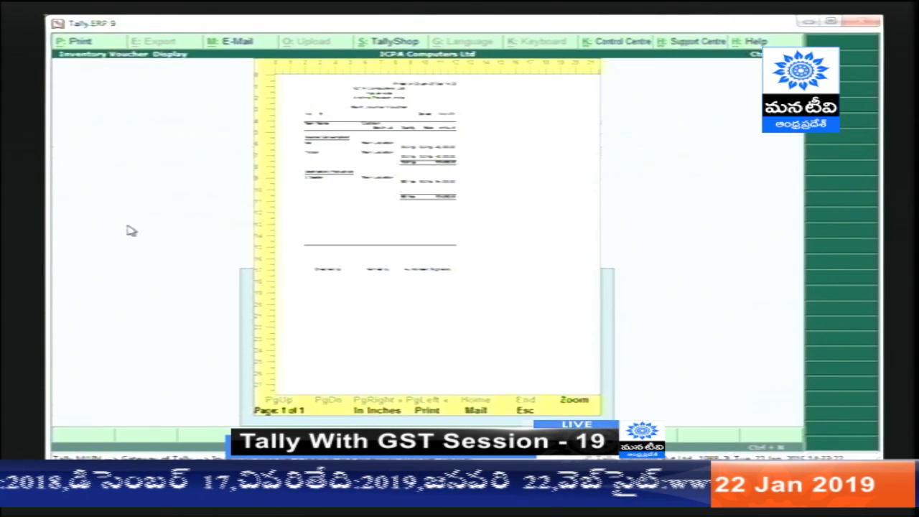
key(Escape)
- Go through the Iso and Polyol component lines, leave co-products and additional costs empty, save the journal, and return to the Gateway of Tally
key(Return)
key(Return)
key(Return)
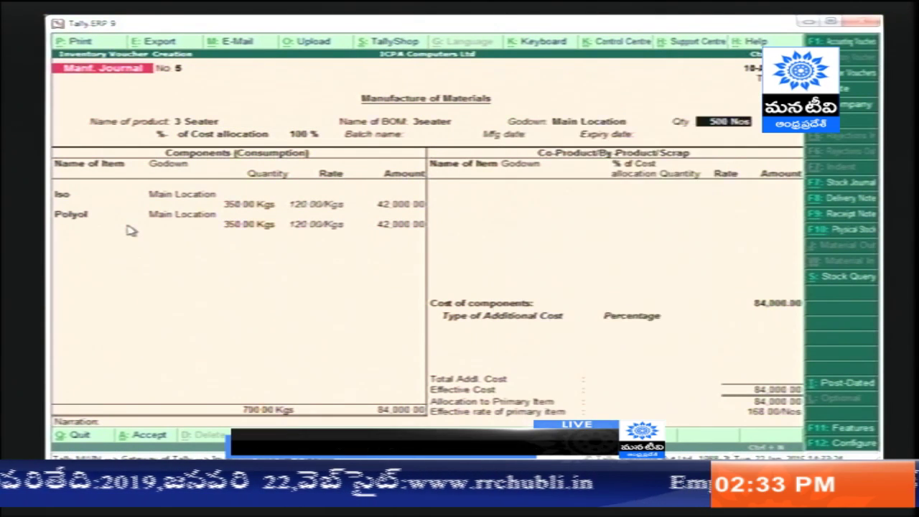
key(Return)
key(Return)
key(Return)
key(Return)
key(Return)
key(Return)
key(Return)
key(Return)
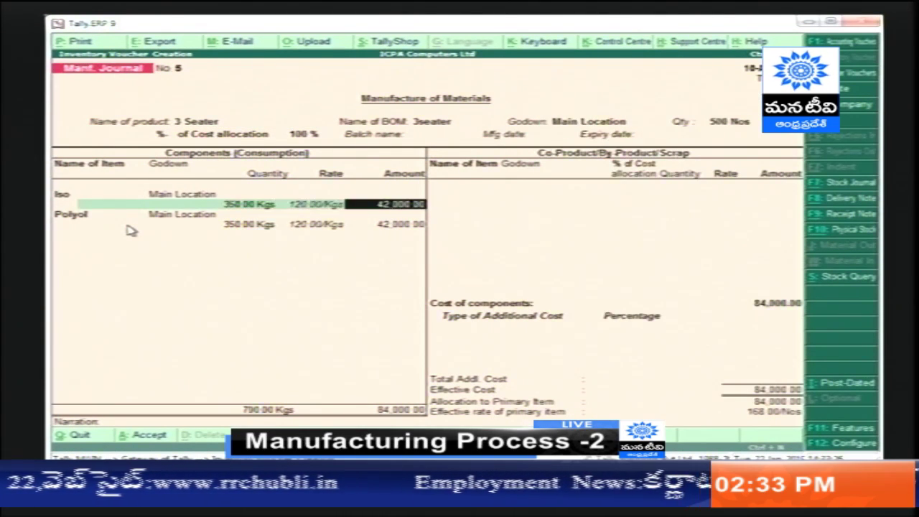
key(Return)
key(Return)
key(Return)
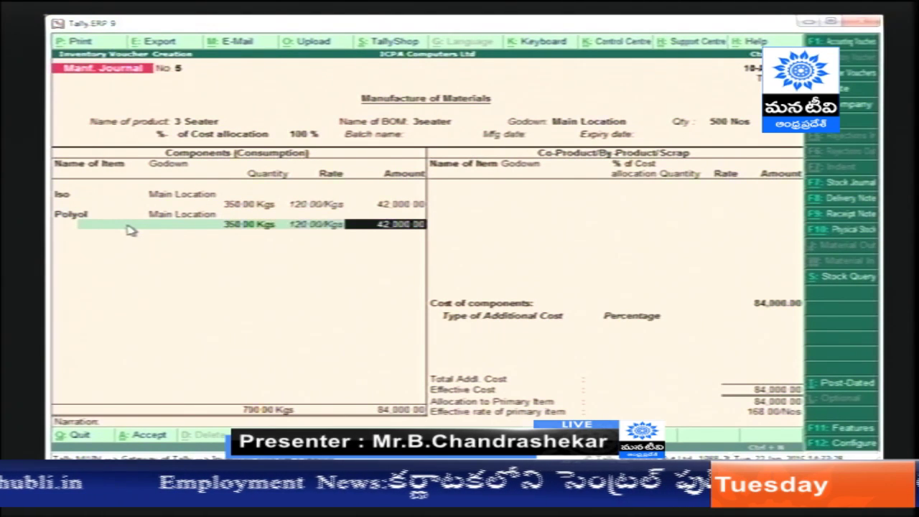
key(Return)
key(Return)
key(Return)
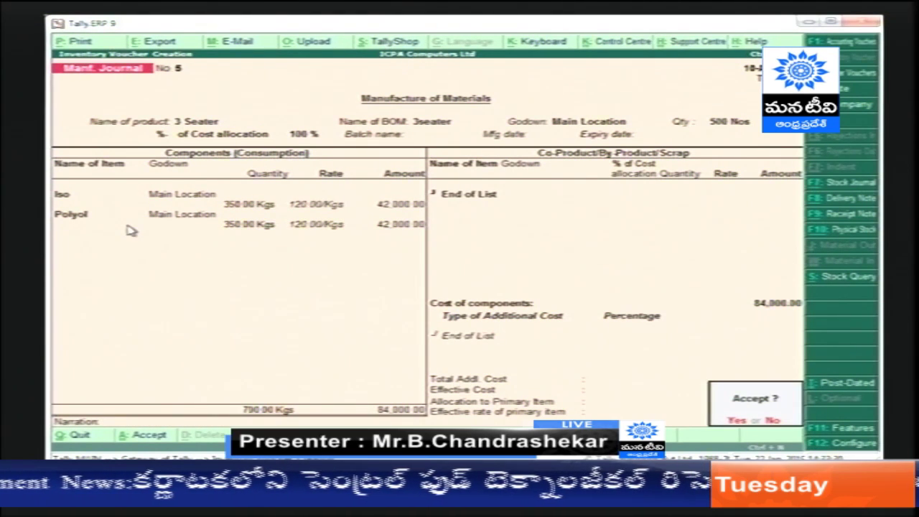
key(Return)
key(Escape)
key(Return)
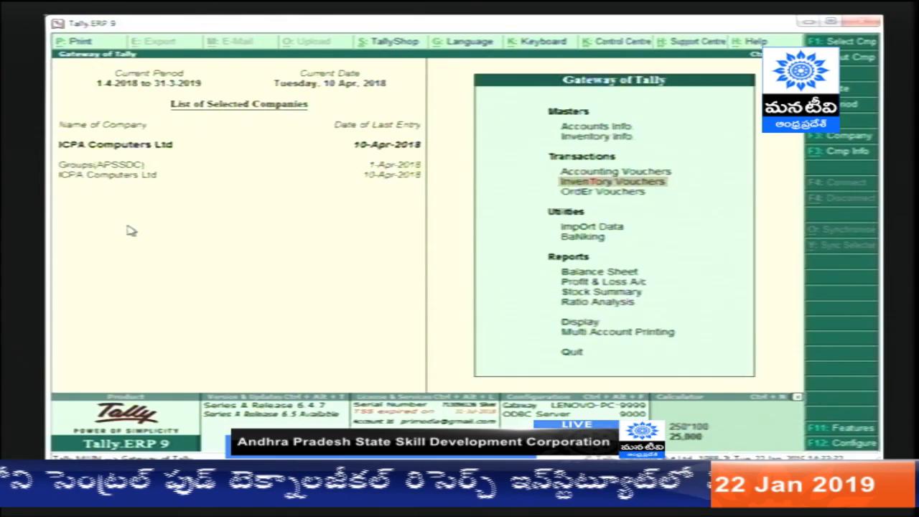
- Review the last saved Manf. Journal from voucher entry and leave it without altering anything
key(v)
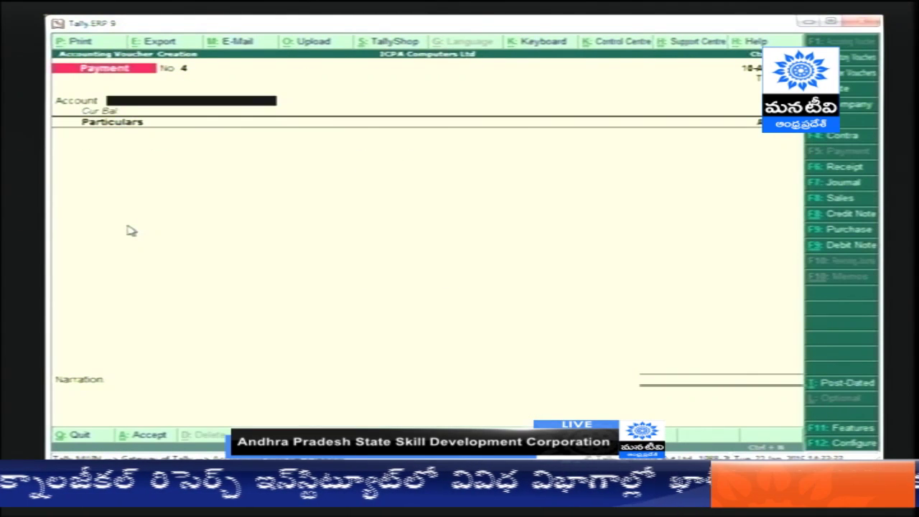
key(Page_Up)
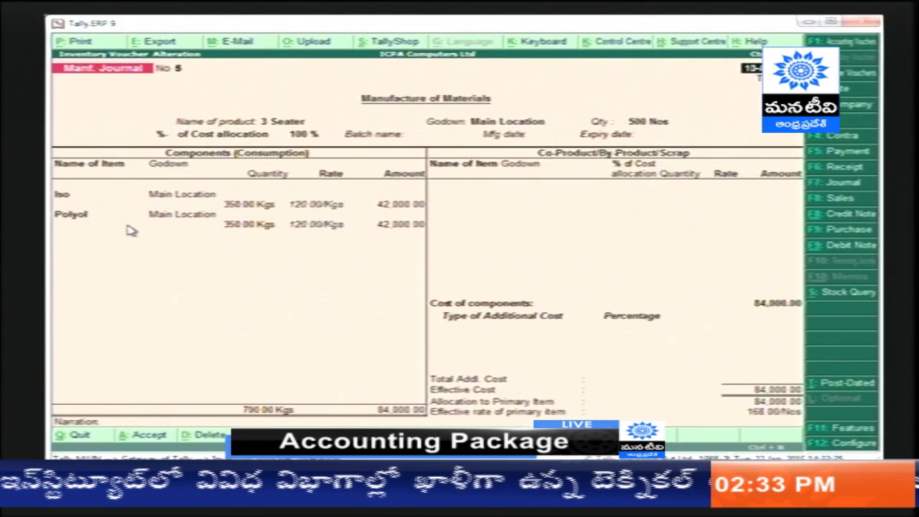
key(Escape)
key(Escape)
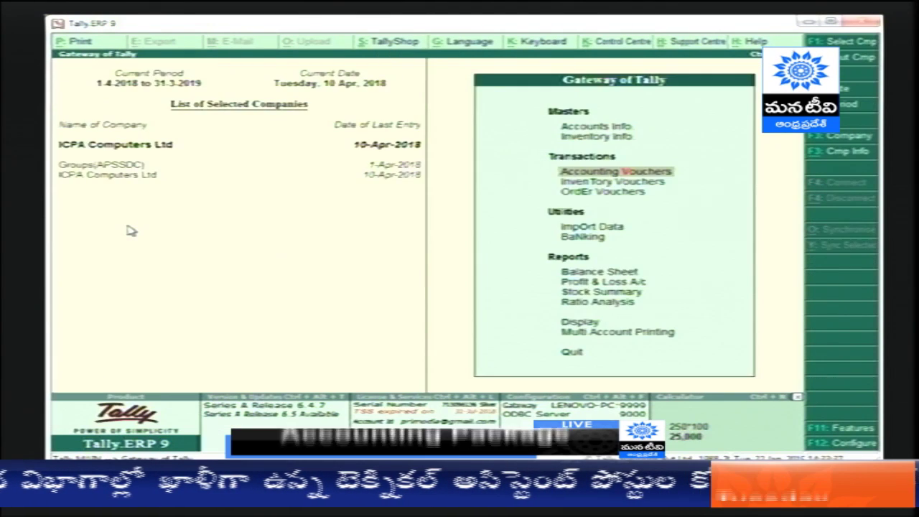
- Open Manf. Journal No. 3 from the 3 Seater's April vouchers in the Stock Summary
key(Escape)
key(n)
key(s)
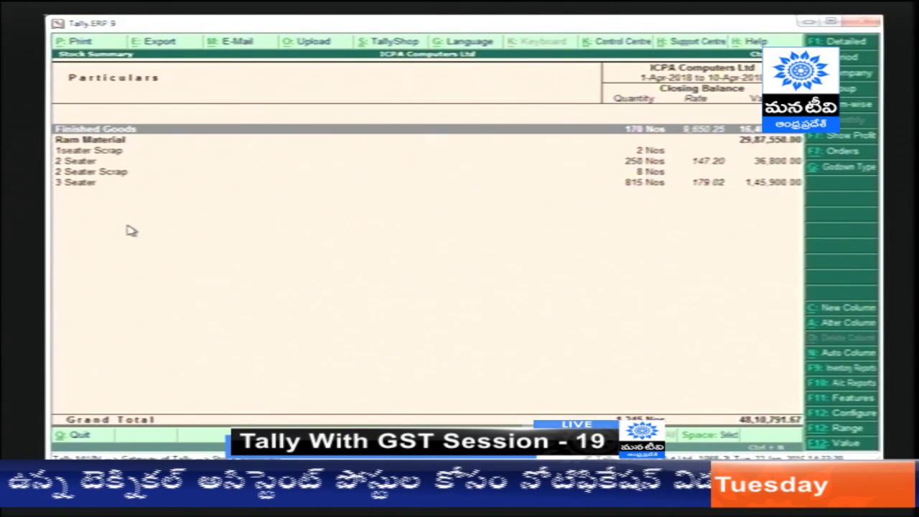
key(Down)
key(Down)
key(Down)
key(Down)
key(Down)
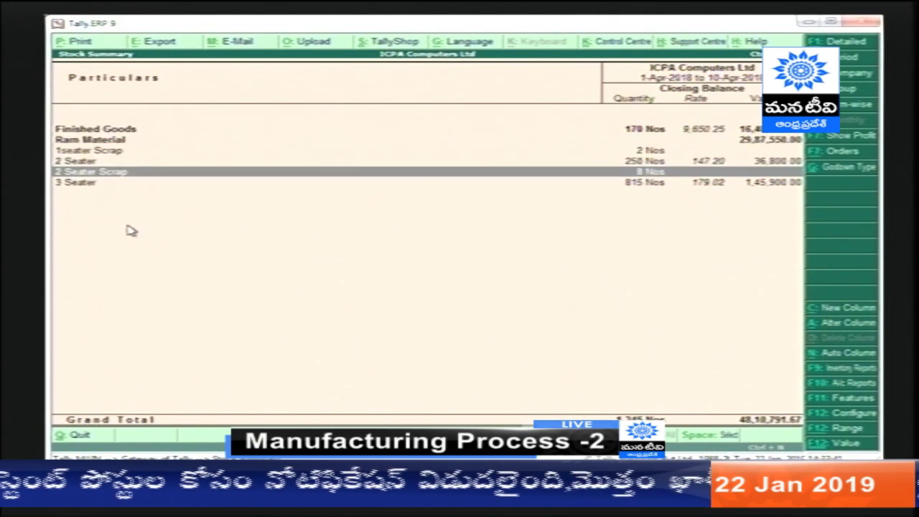
key(Return)
key(Return)
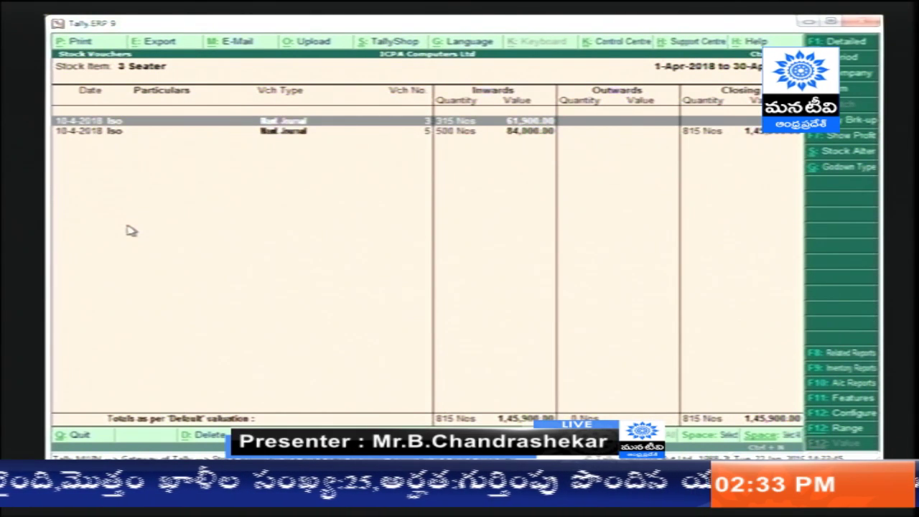
key(Return)
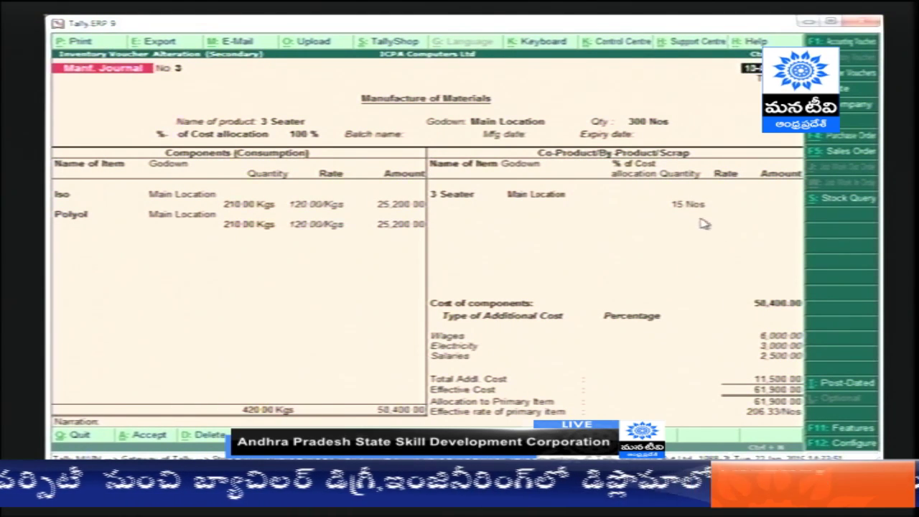
click(464, 205)
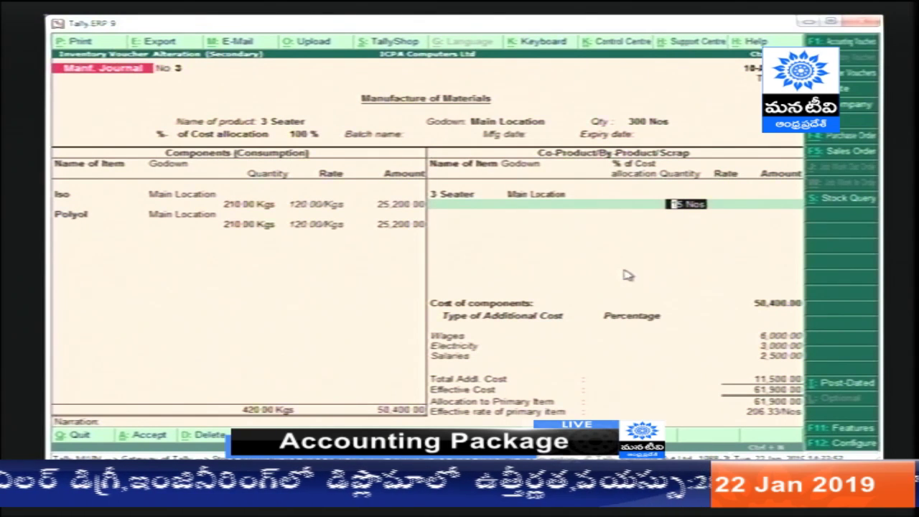
key(BackSpace)
key(BackSpace)
key(ctrl+Return)
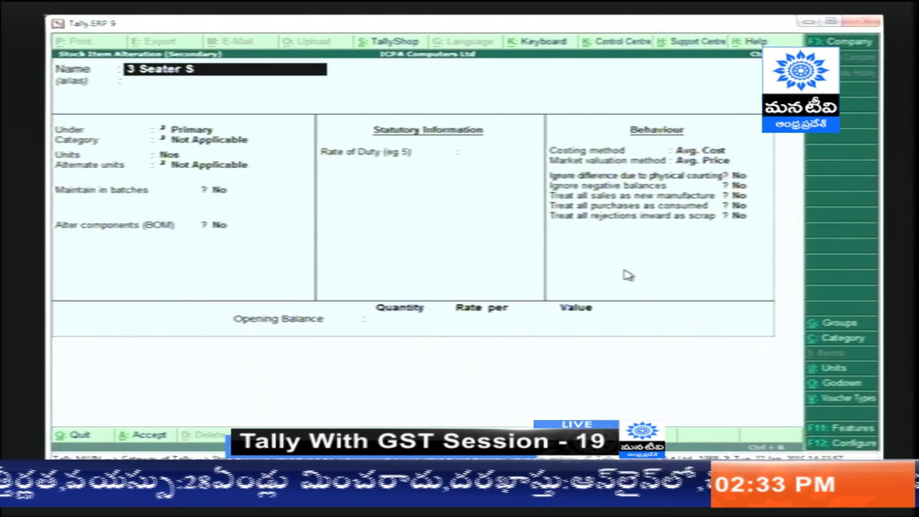
key(Escape)
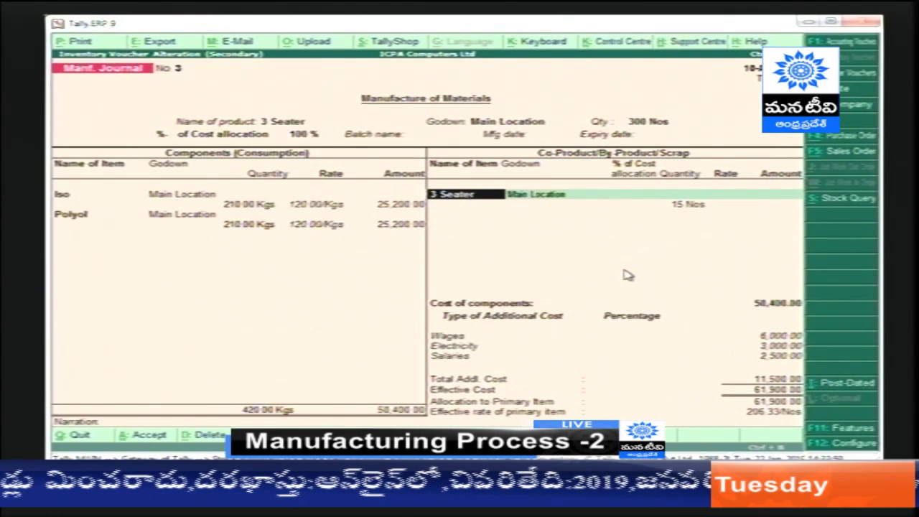
- Create the stock item 3 Seater Scrap with unit Nos and use it as the journal's scrap item instead of 3 Seater
key(alt+c)
text(3)
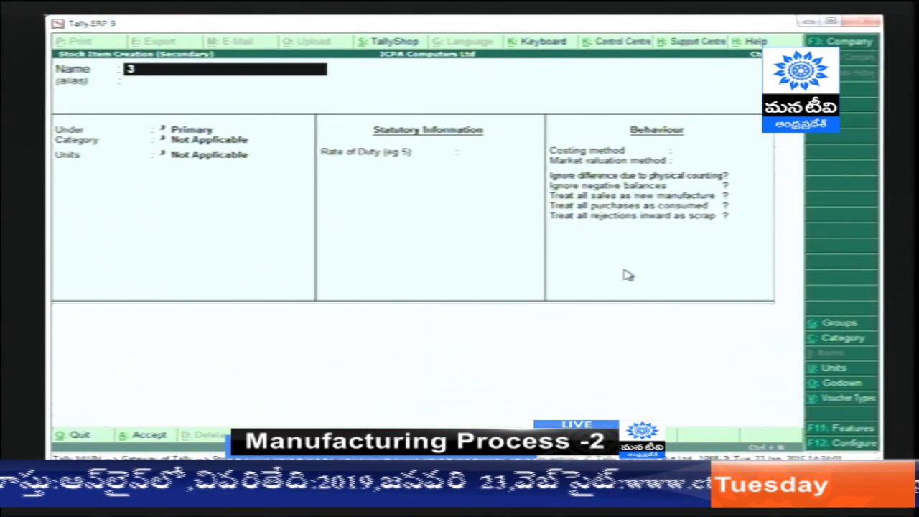
text( Seater S)
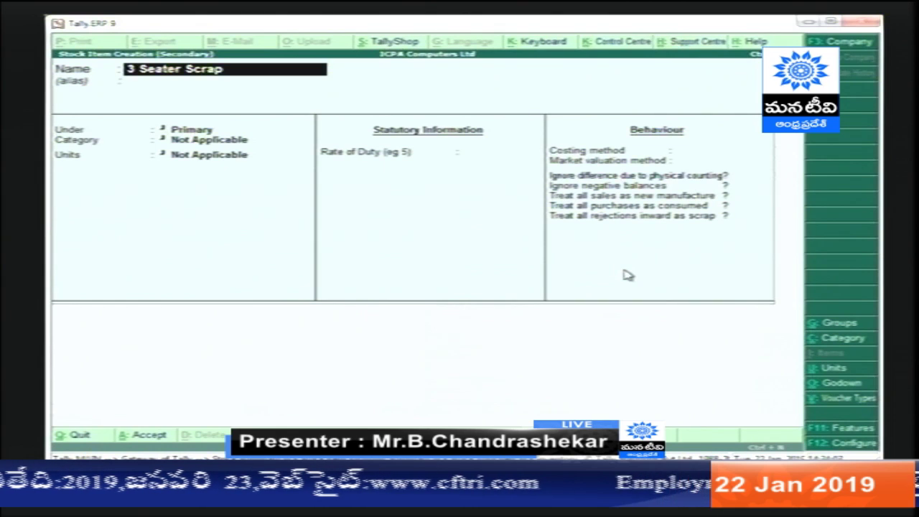
text(crap)
key(Return)
key(Return)
key(Down)
key(Down)
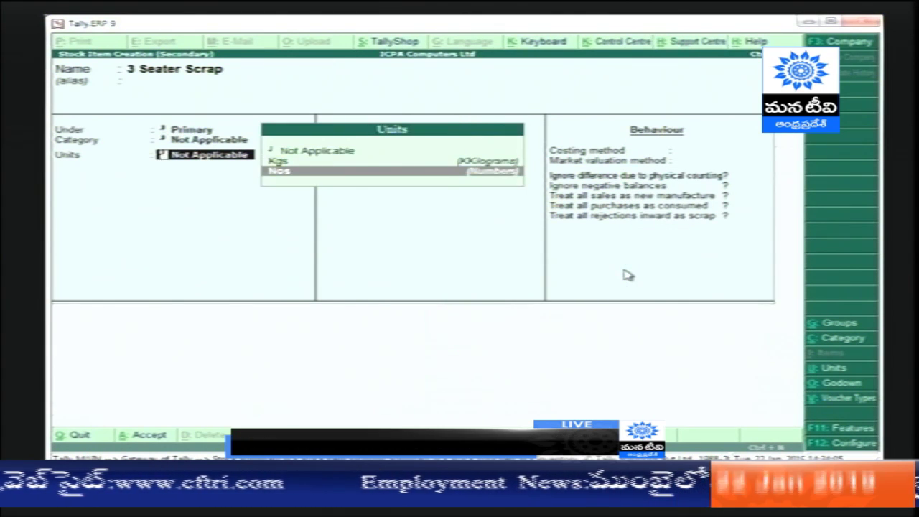
key(Return)
key(ctrl+a)
key(Return)
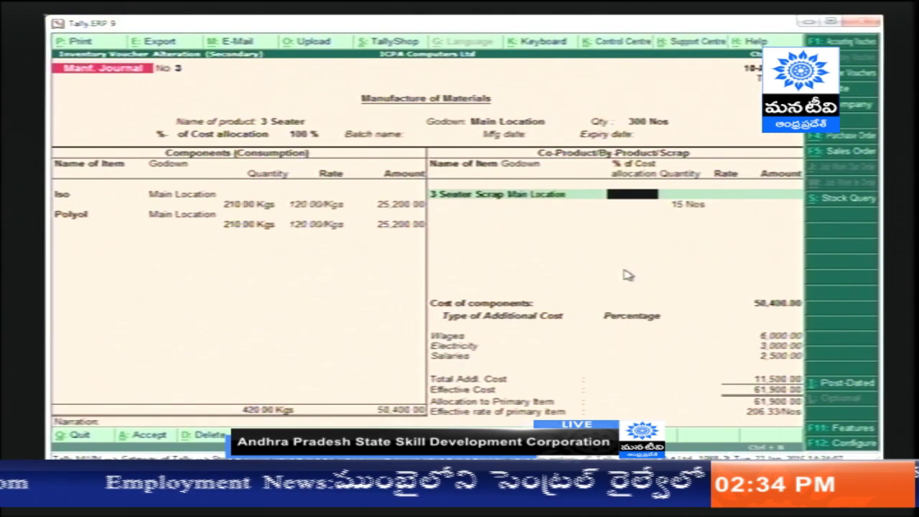
- Keep the scrap quantity and the wages, electricity and salaries costs, and save the altered Manf. Journal No. 3
key(Return)
key(Return)
key(Return)
key(Return)
key(Return)
key(Return)
key(Return)
key(Return)
key(Return)
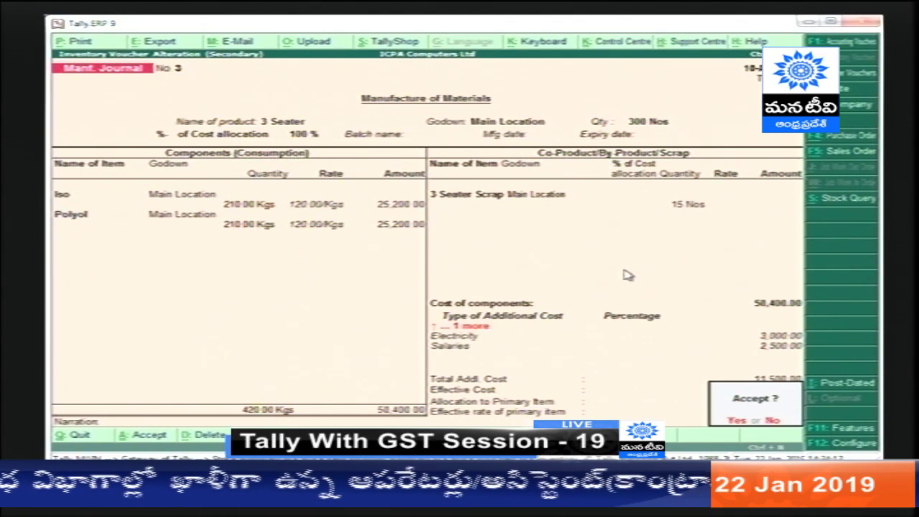
key(Return)
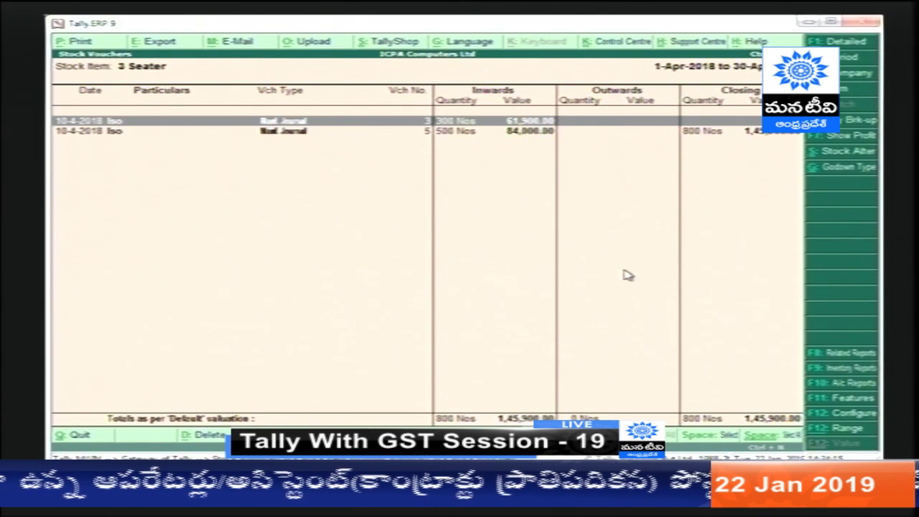
- Go back through the 3 Seater monthly summary to the Stock Summary and check the 3 Seater and scrap balances
key(Down)
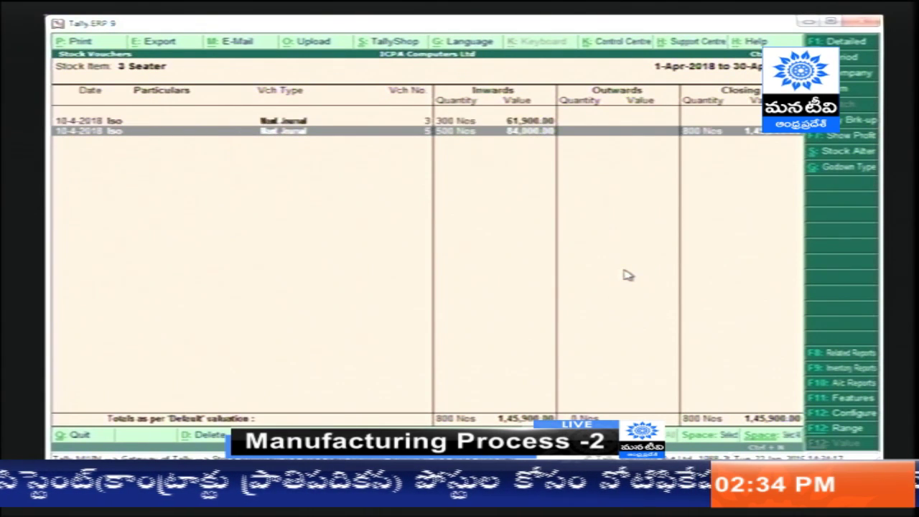
key(Escape)
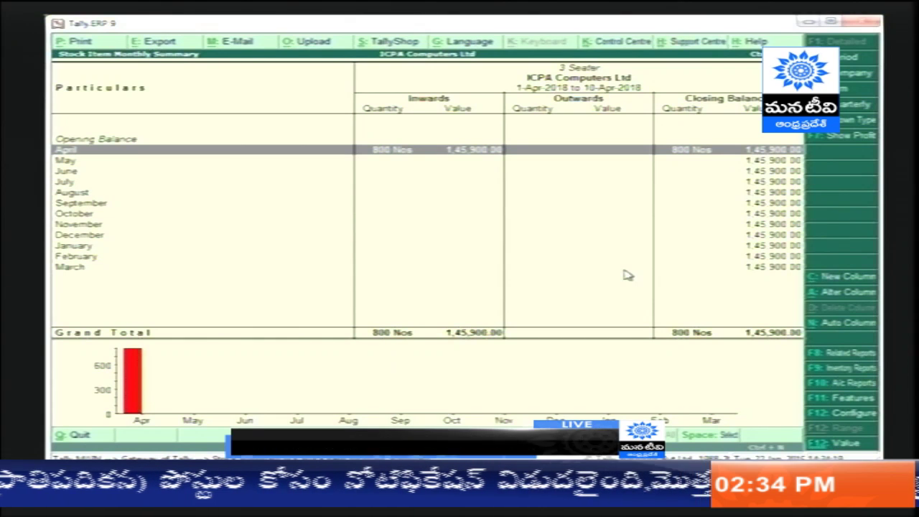
key(Escape)
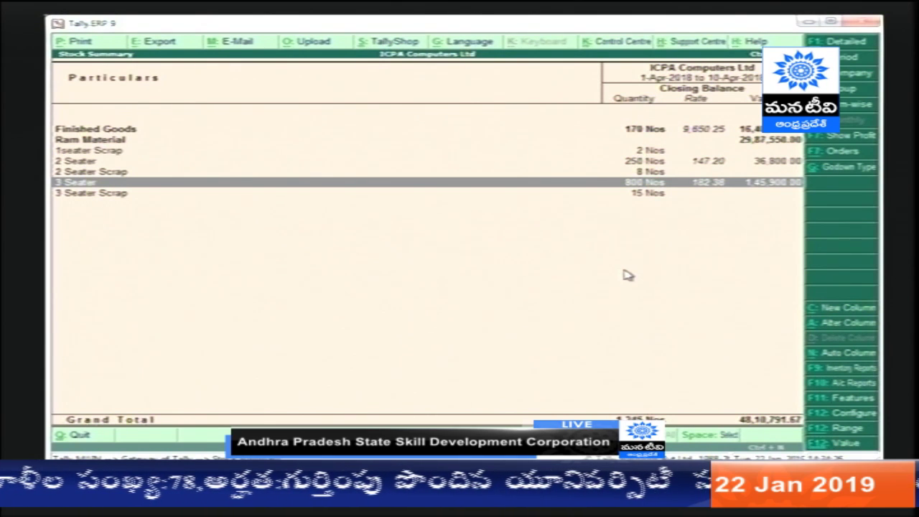
- Leave the Stock Summary and start a new inventory voucher of type Stock Journal
key(Escape)
key(Escape)
key(Escape)
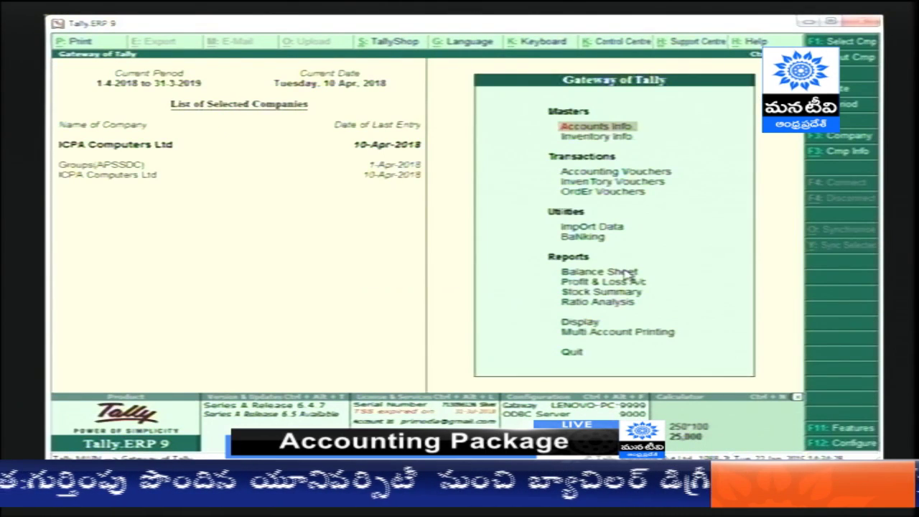
key(t)
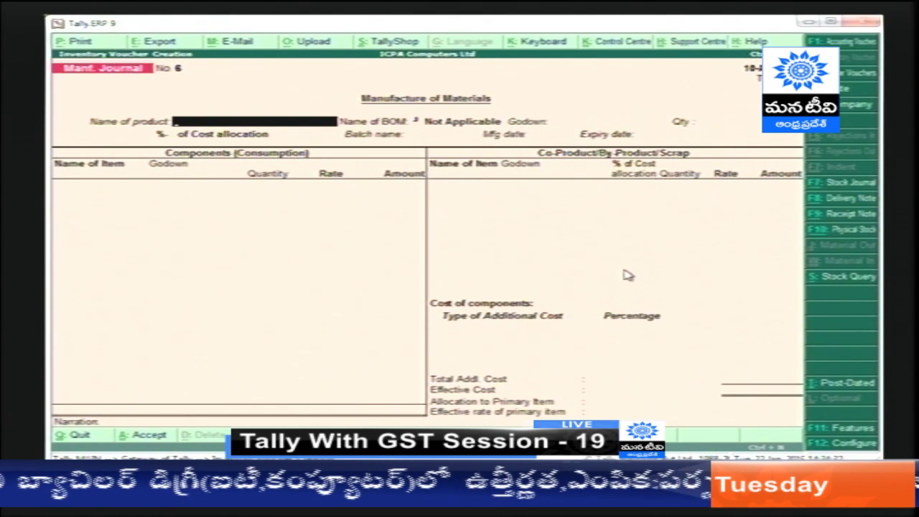
click(837, 185)
key(Down)
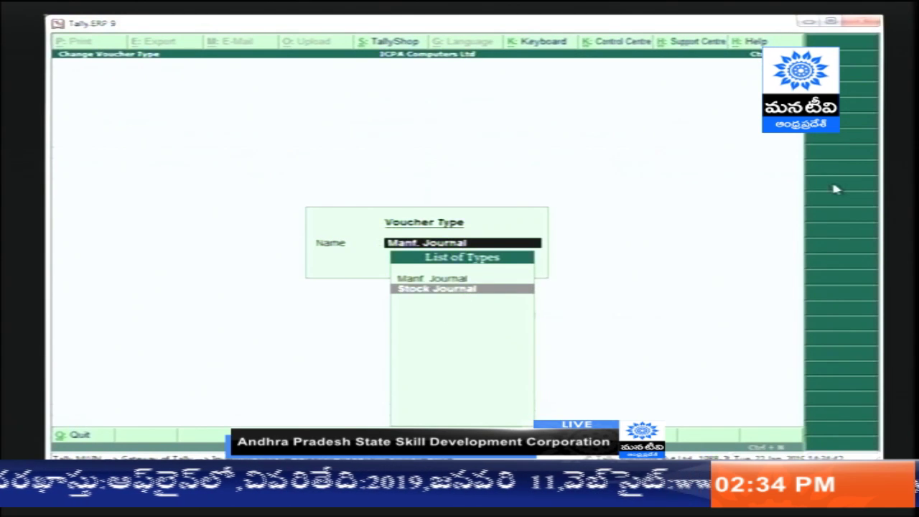
key(Return)
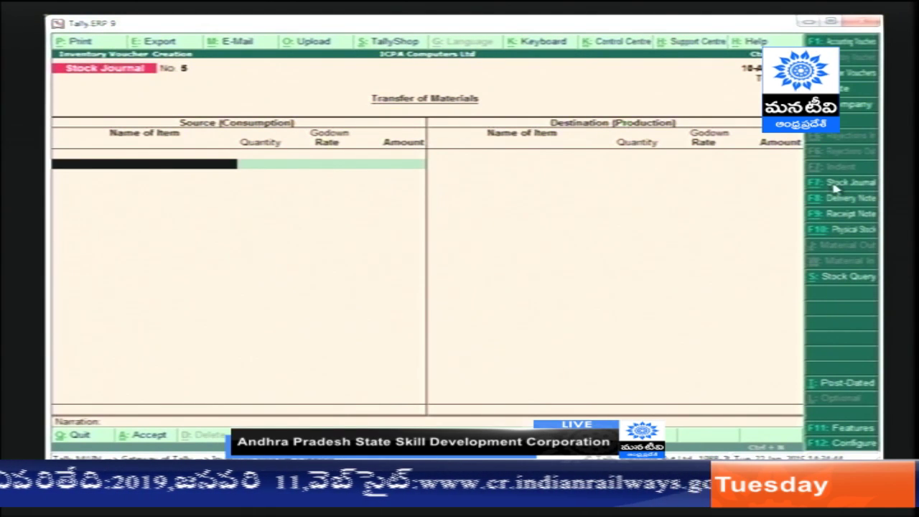
- Add Iso to the journal's source consumption: 10 Kgs from Main Location at 120.00 per Kg
key(Down)
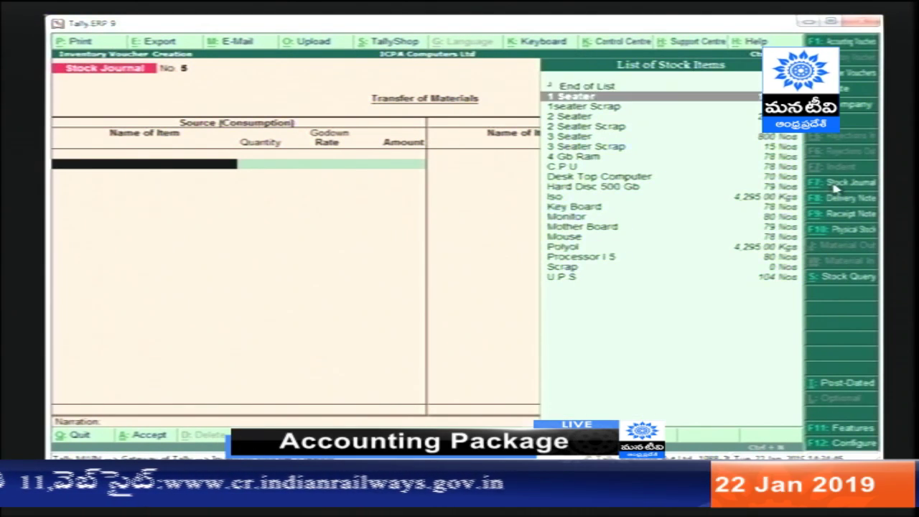
key(Down)
key(Down)
key(Down)
key(Down)
key(Down)
key(Down)
key(Down)
key(Down)
key(Down)
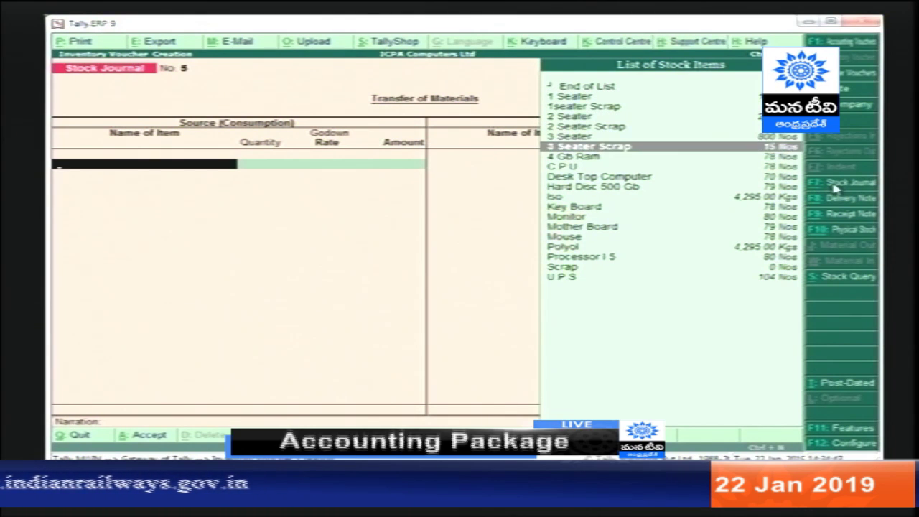
key(Down)
key(Down)
key(Down)
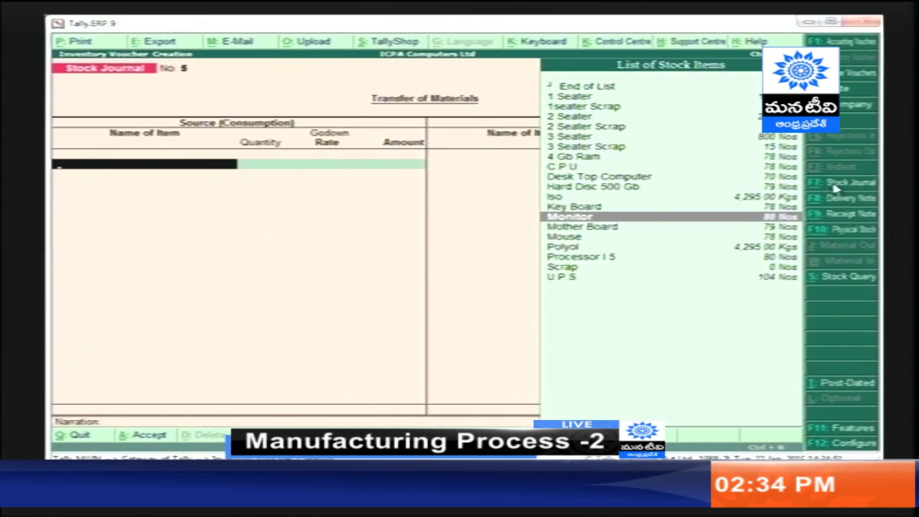
text(i)
key(Return)
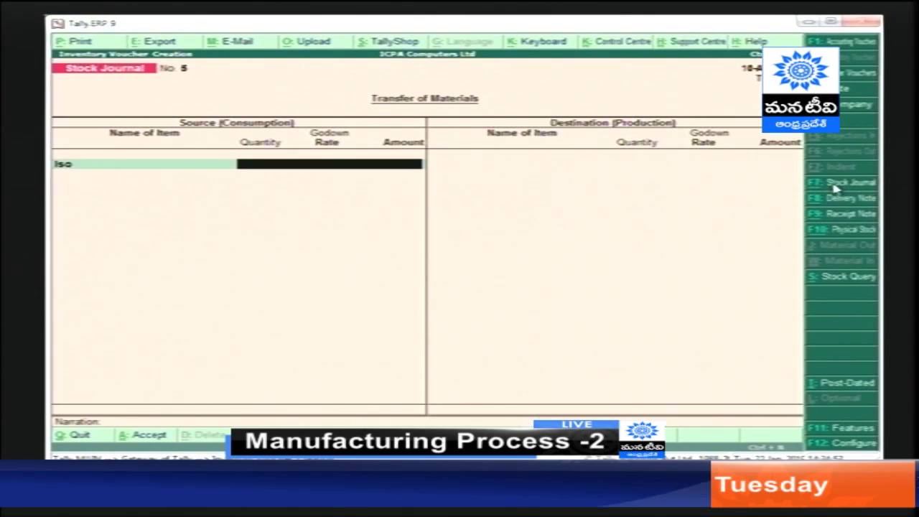
key(Return)
key(Return)
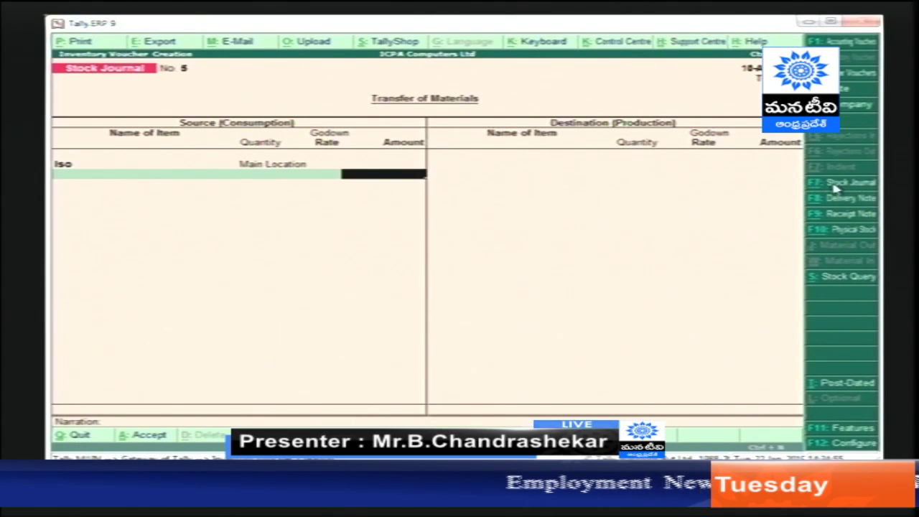
text(10)
key(Return)
key(Return)
key(Return)
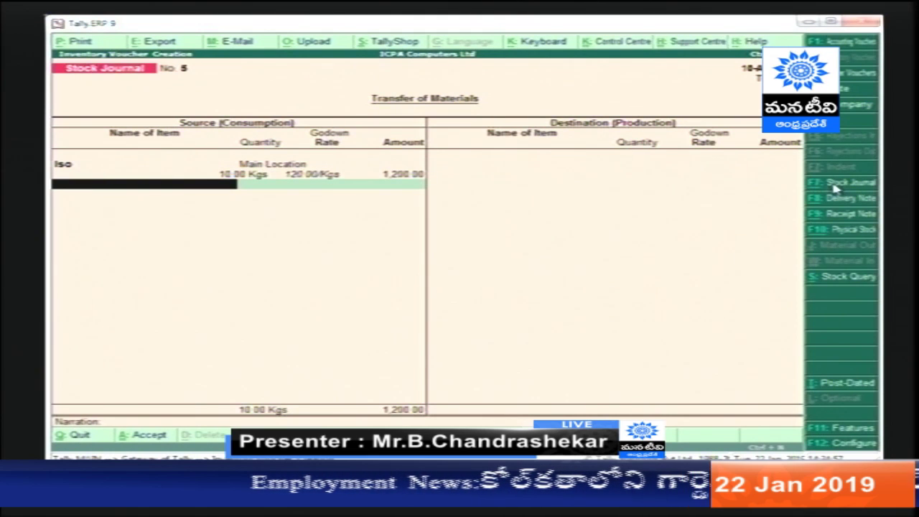
- Add Polyol as the second source item: 10 Kgs from Main Location at 120.00 per Kg
text(Pol)
key(Return)
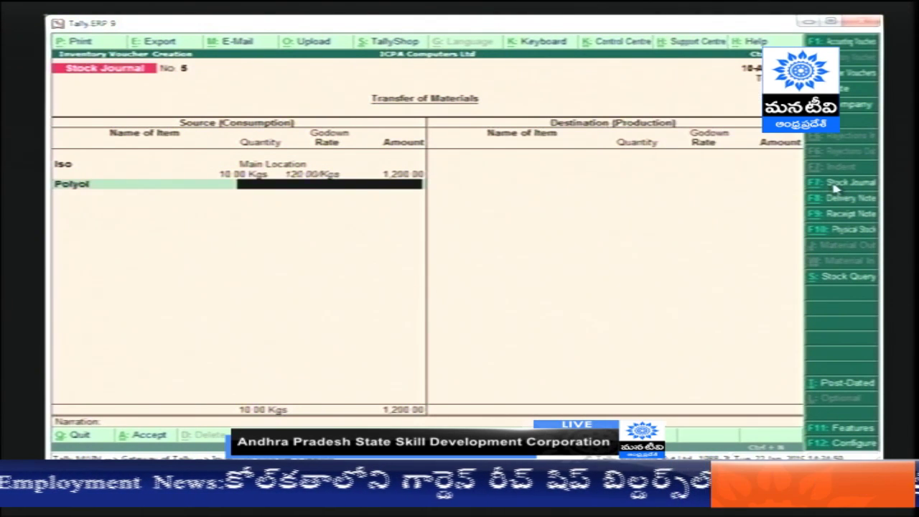
key(Return)
text(10)
key(Return)
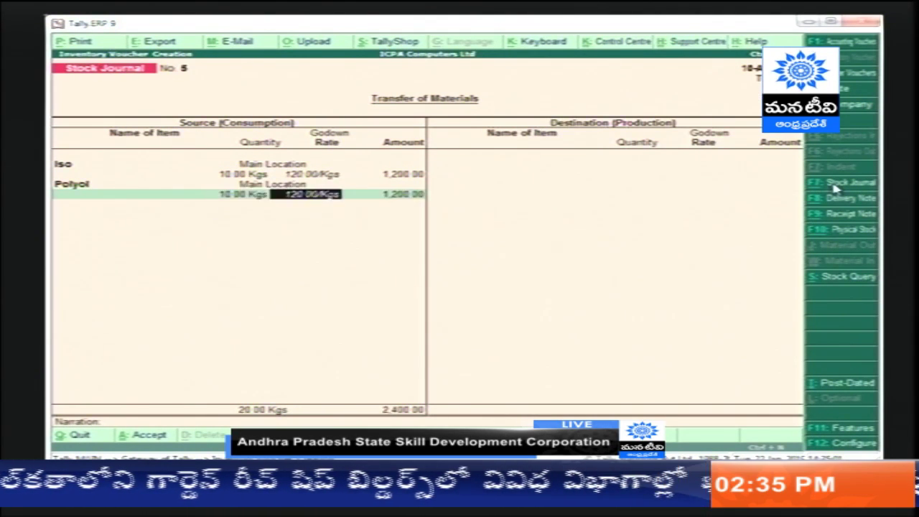
key(Return)
key(Return)
- Leave the destination side and narration empty, save the Stock Journal and return to the Gateway of Tally
key(Return)
key(Return)
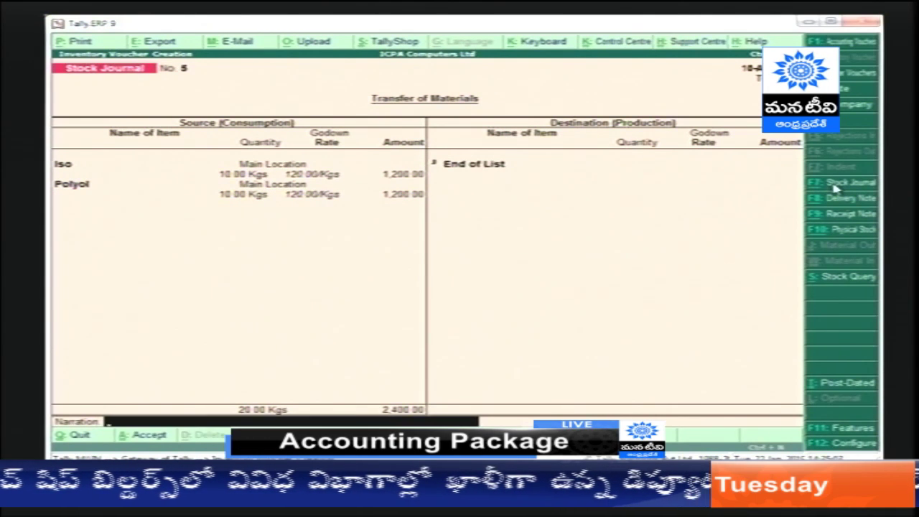
key(Return)
key(Return)
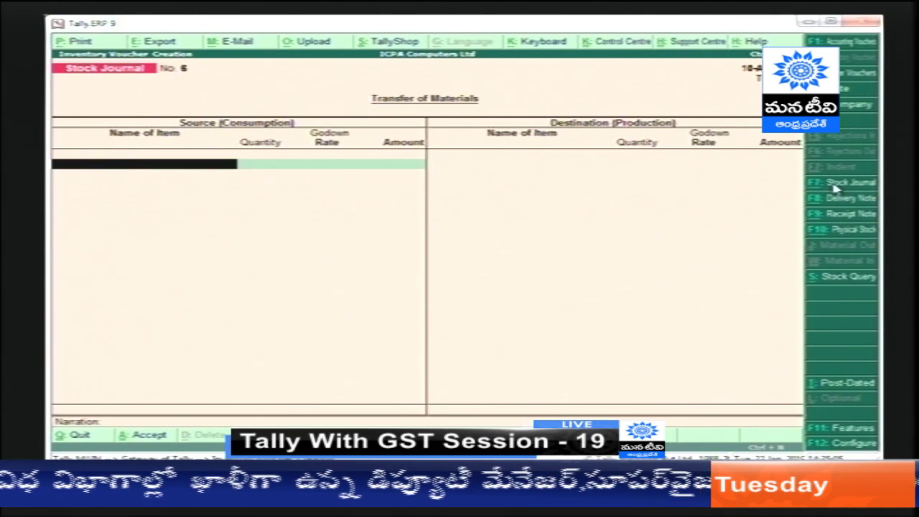
key(Escape)
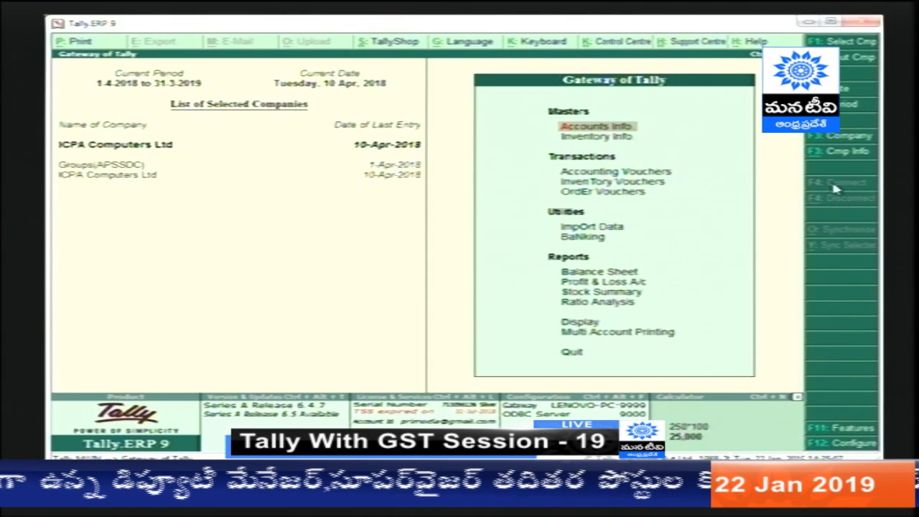
- Open Iso's April vouchers from the Ram Material group in the Stock Summary and check the Stock Journal entry
key(s)
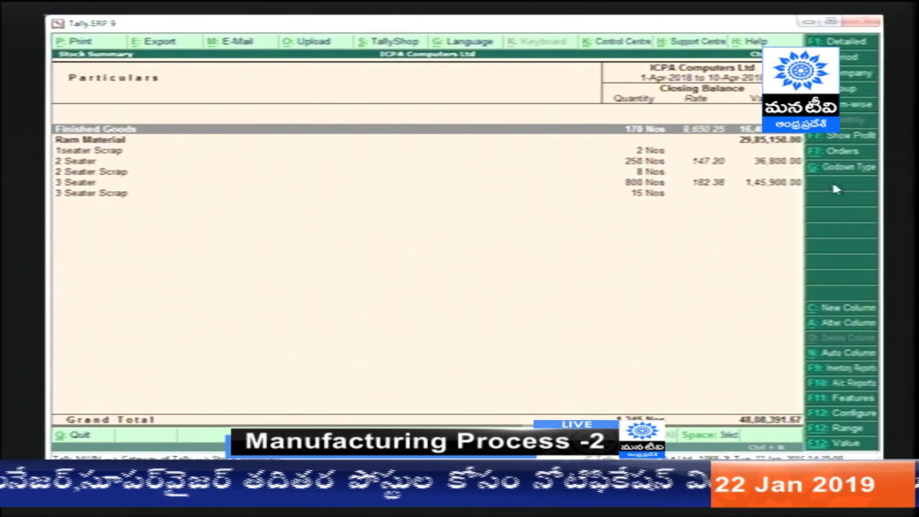
key(Down)
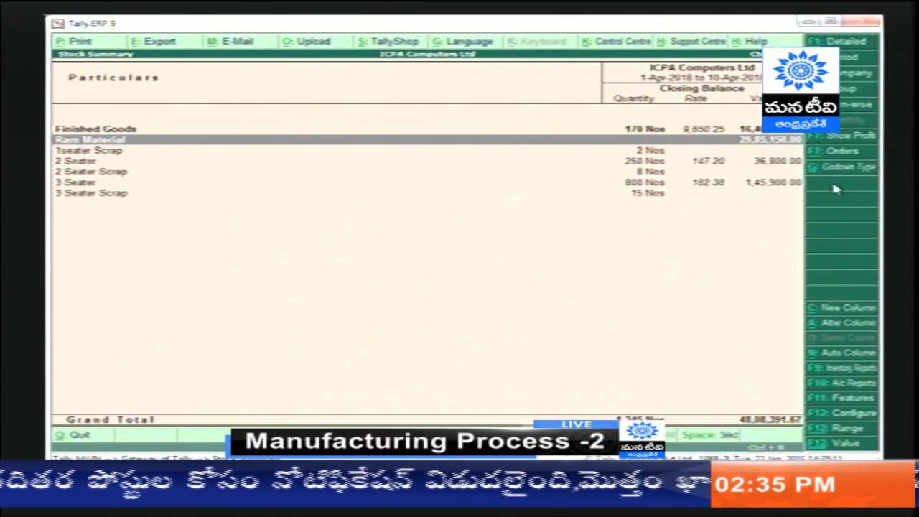
key(Return)
key(Down)
key(Down)
key(Down)
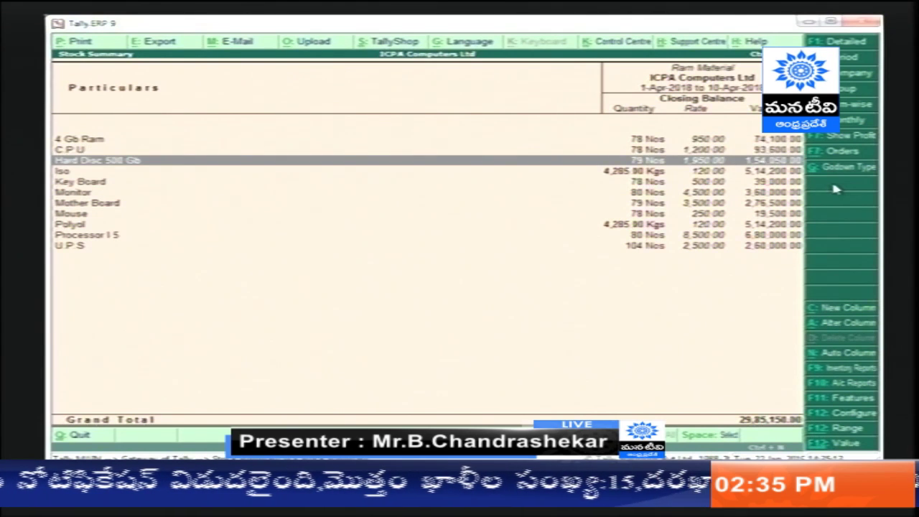
key(Return)
key(Return)
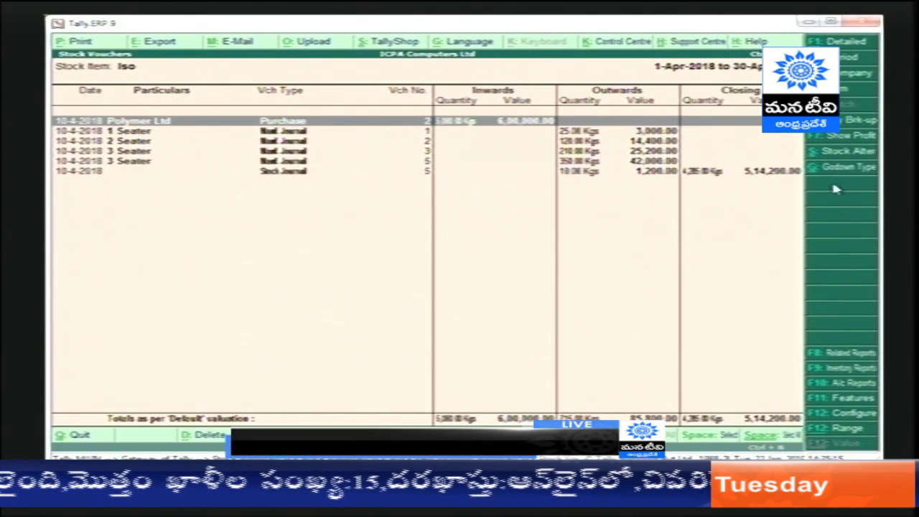
key(Down)
key(Down)
key(Down)
key(Down)
key(Down)
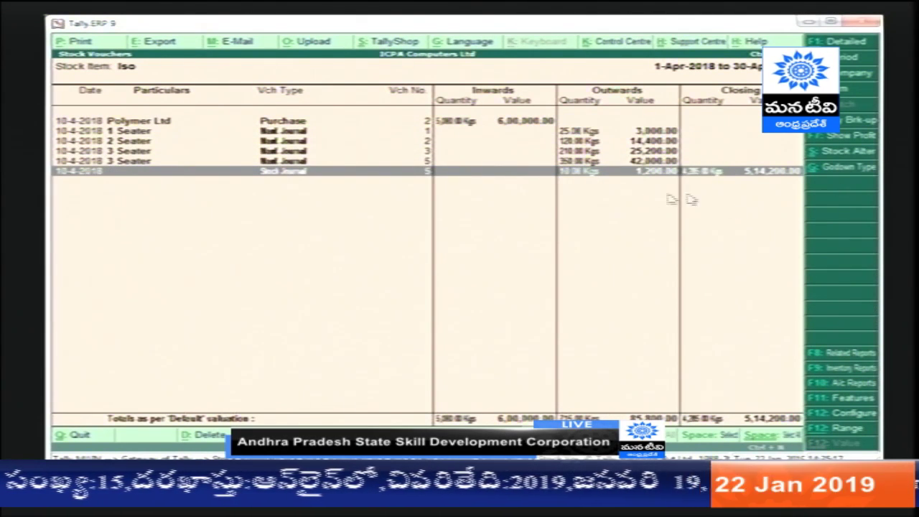
- Check the Stock Journal entry in Polyol's April vouchers, then return to the Gateway of Tally
key(Escape)
key(Escape)
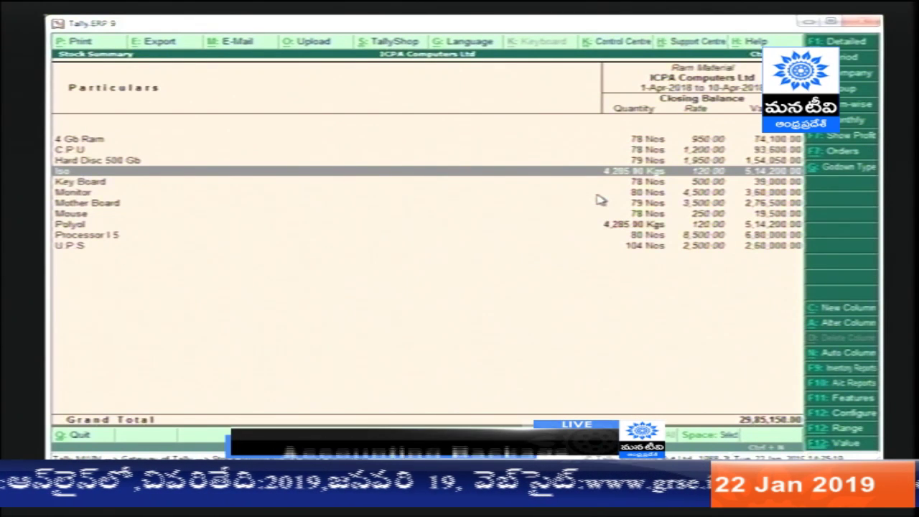
key(Down)
key(Down)
key(Down)
key(Down)
key(Down)
key(Return)
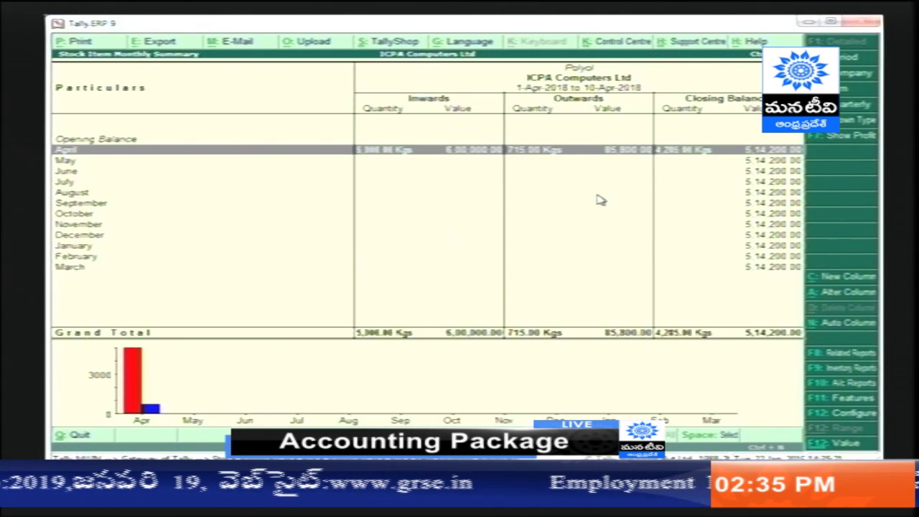
key(Return)
key(Down)
key(Down)
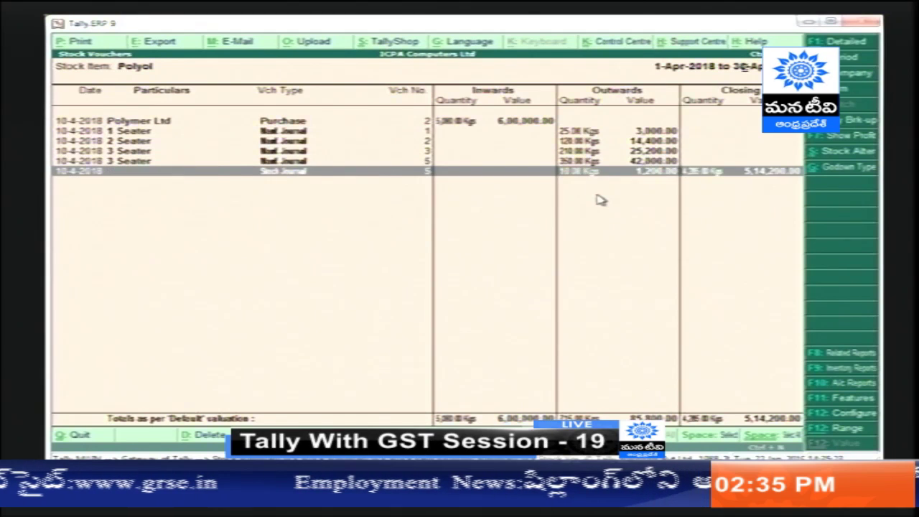
key(Return)
key(Escape)
key(Return)
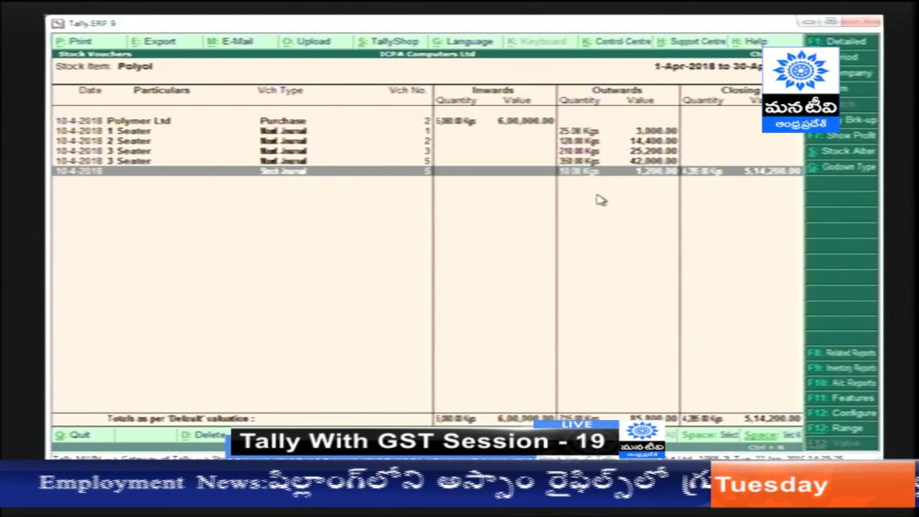
key(Escape)
key(Escape)
key(Escape)
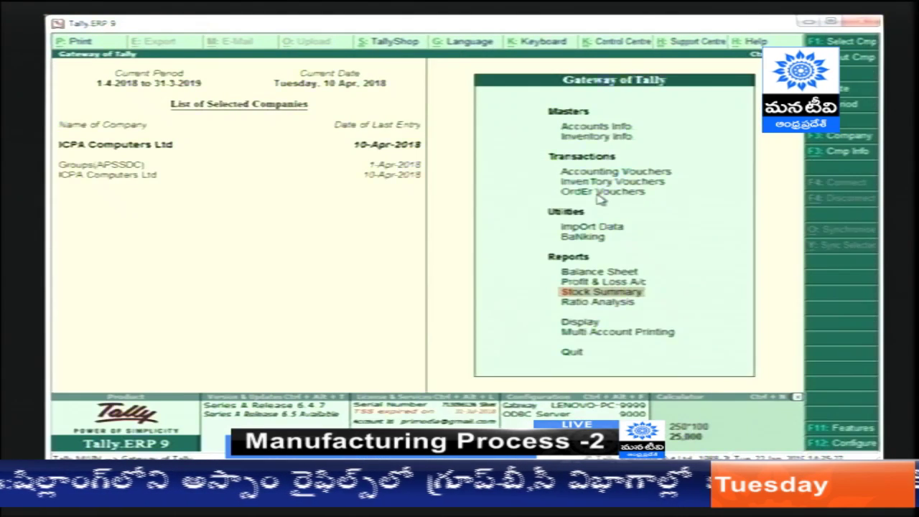
key(Escape)
key(Escape)
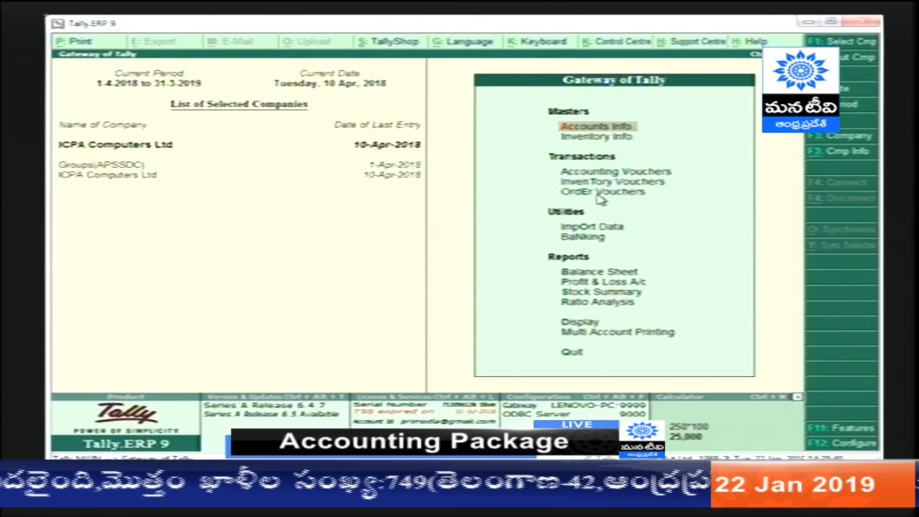
key(Escape)
key(Escape)
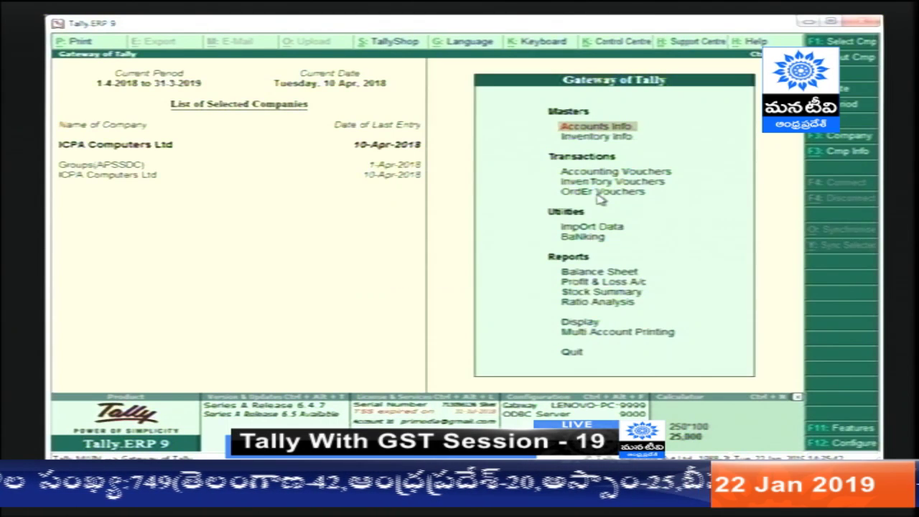
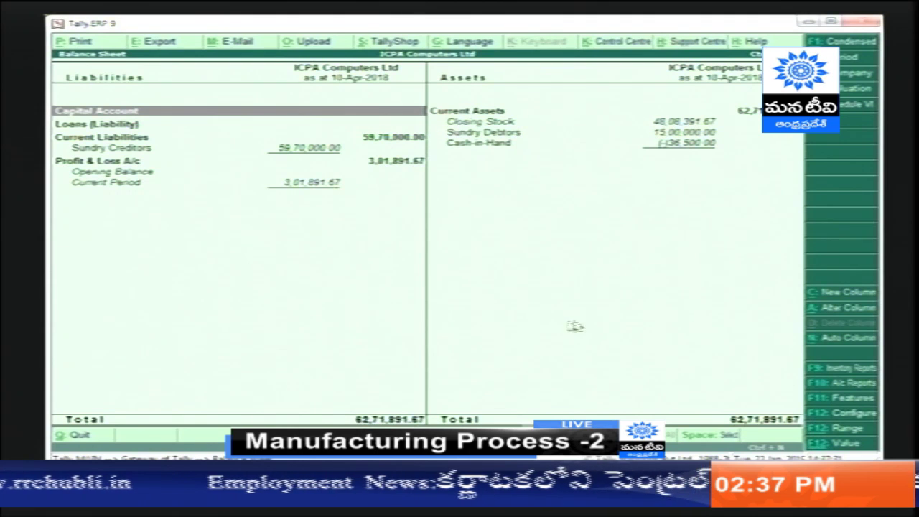
- Configure the Balance Sheet to show vertically, keeping the Liabilities / Assets method
click(871, 417)
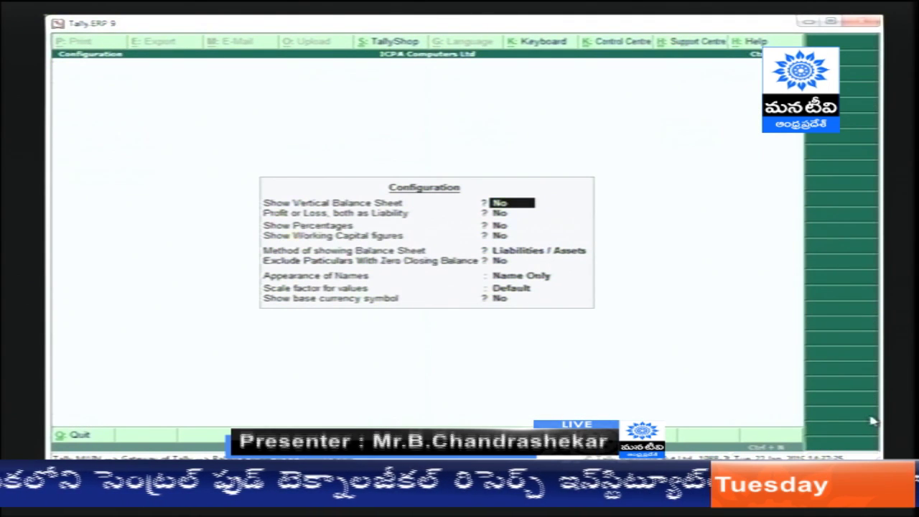
key(y)
key(Return)
key(Return)
key(Return)
key(Return)
key(Return)
key(Return)
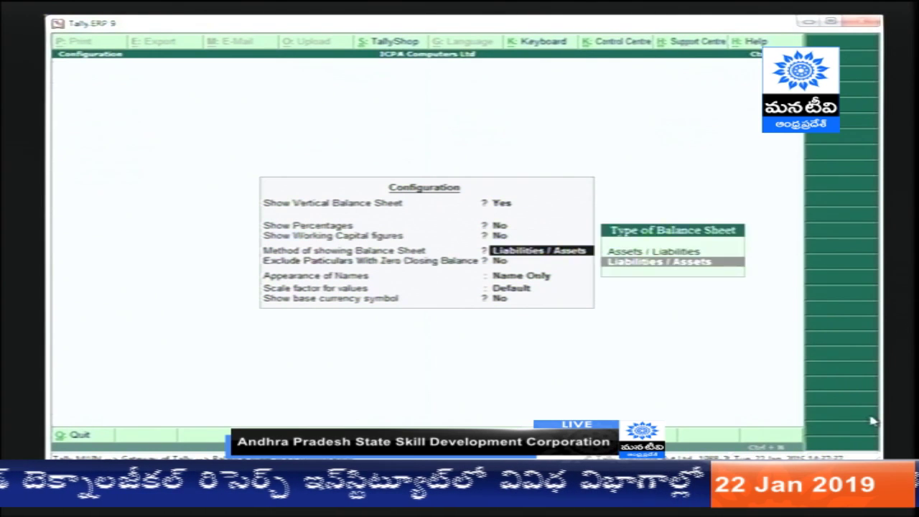
key(Return)
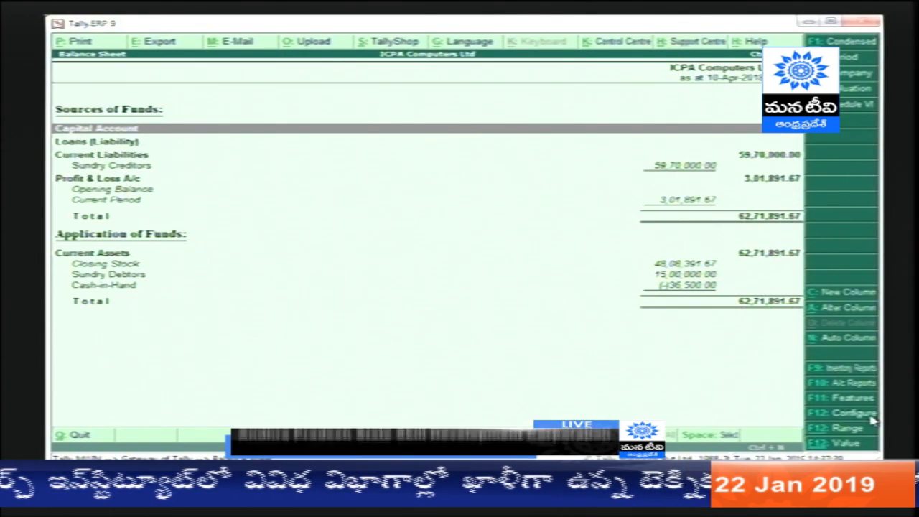
- Examine the vertical Balance Sheet's sources and application of funds down to Closing Stock
key(alt+F1)
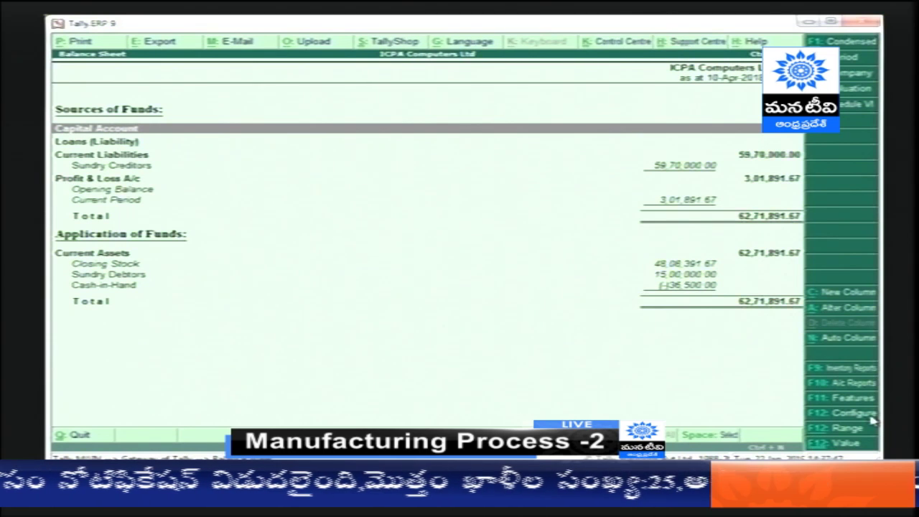
key(Down)
key(Down)
key(Down)
key(Down)
key(Down)
key(Down)
key(Down)
key(Down)
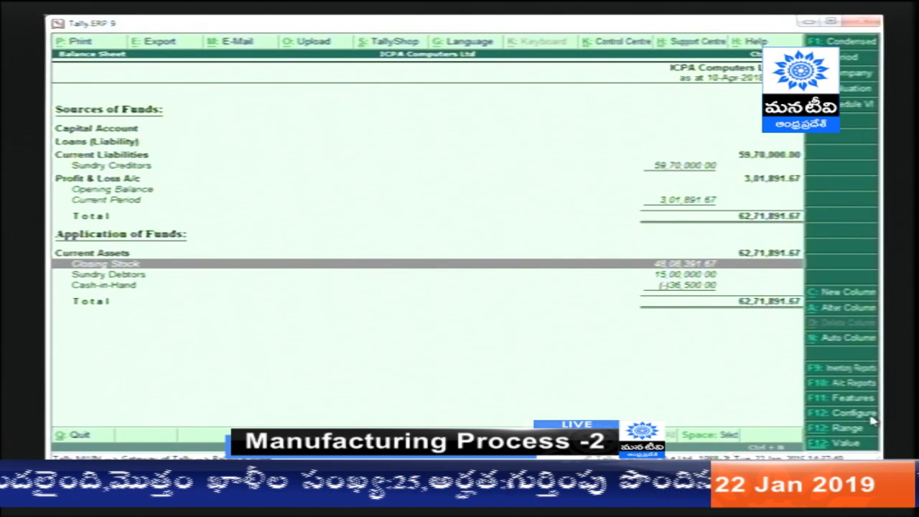
- Set Show Vertical Balance Sheet back to No and accept the configuration
key(F12)
key(n)
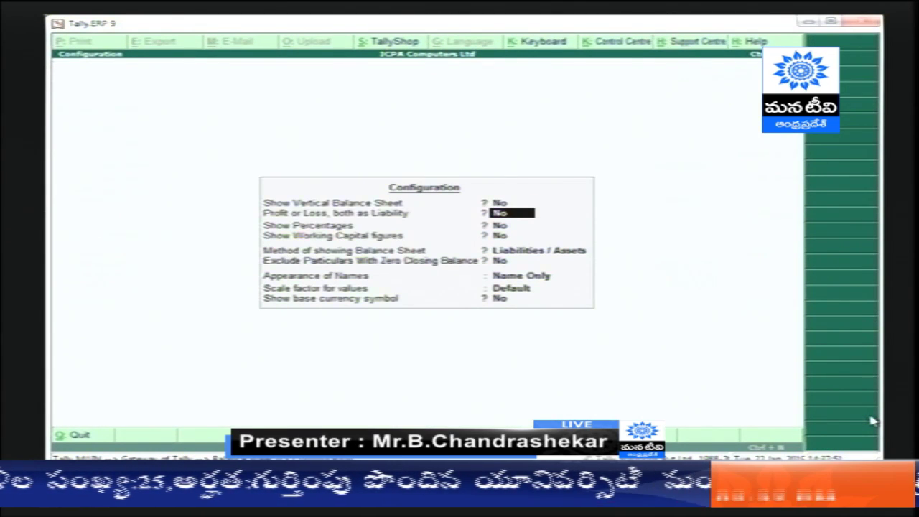
key(ctrl+a)
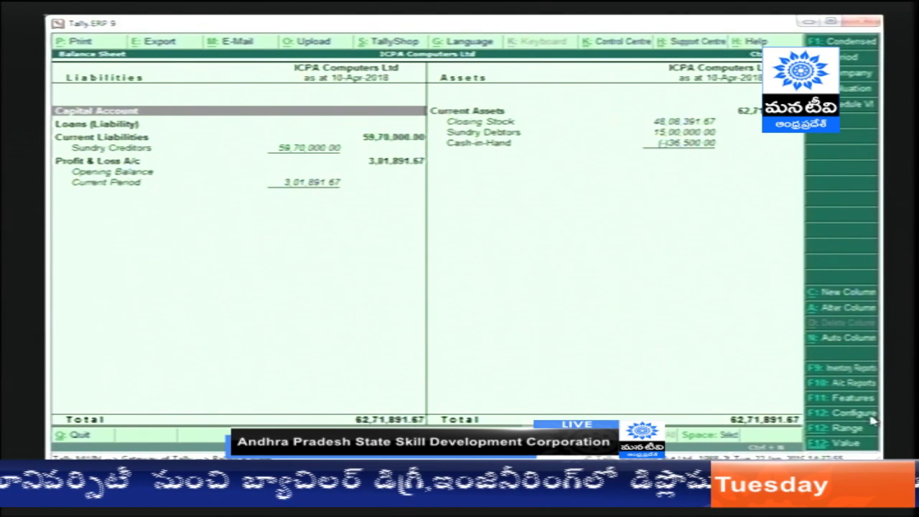
- Close the Balance Sheet and reopen it from the Gateway of Tally in detailed view
key(Escape)
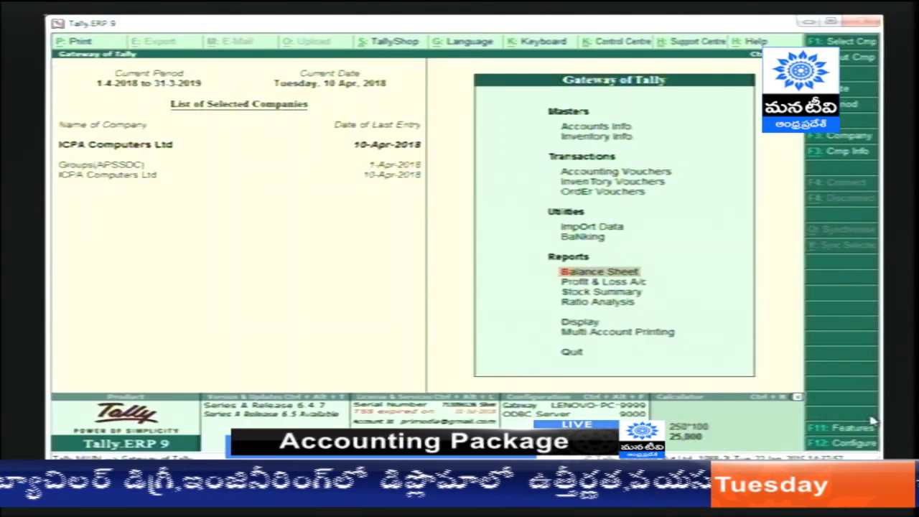
key(Return)
key(alt+F1)
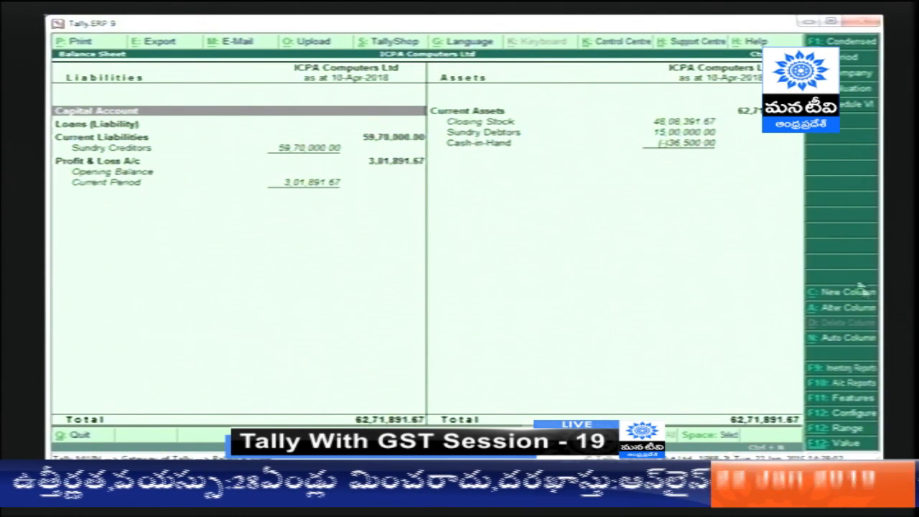
- Configure the Balance Sheet to show percentages, keeping the Default scale factor, and review the figures down to Sundry Creditors
click(845, 417)
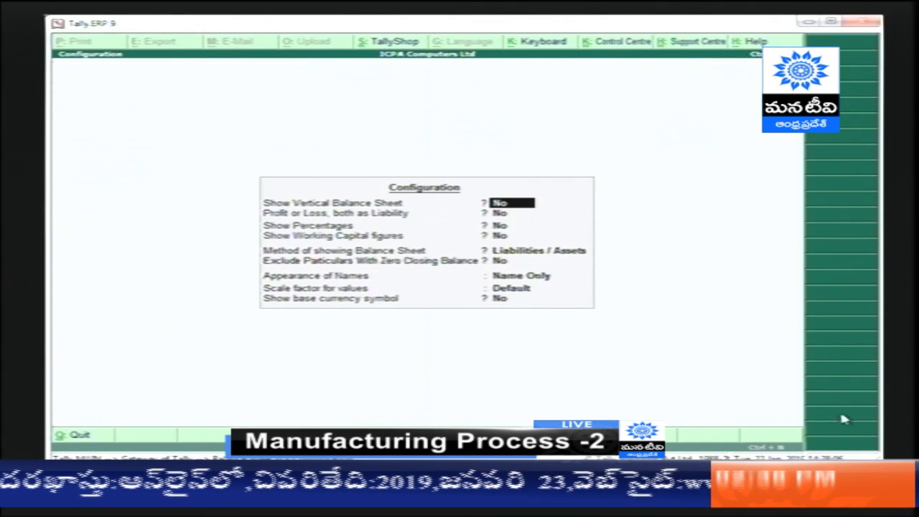
key(Down)
key(Down)
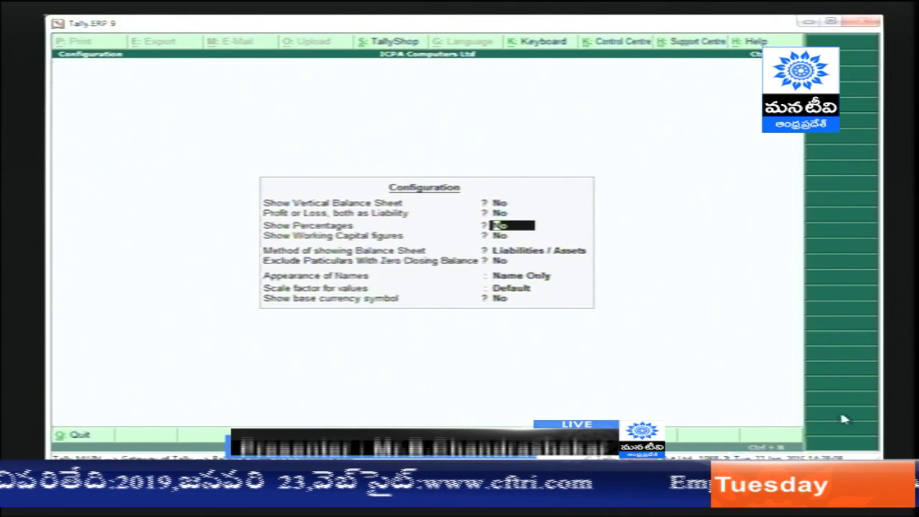
key(y)
key(Return)
key(Return)
key(Return)
key(Return)
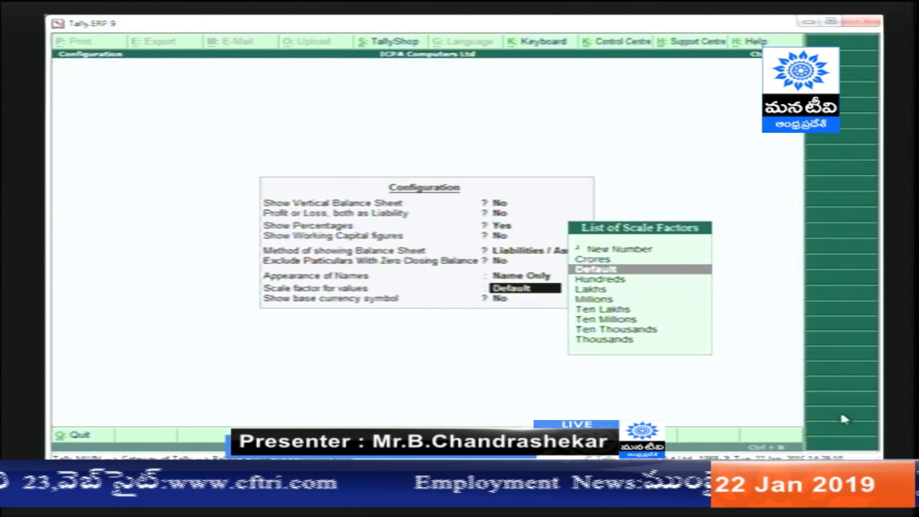
key(Return)
key(Return)
key(Down)
key(Down)
key(Down)
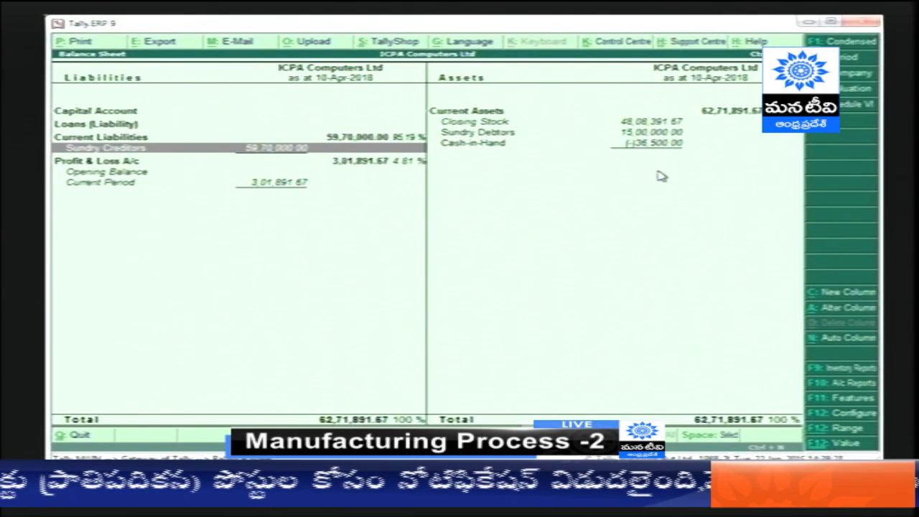
- Return to the Gateway of Tally and reopen the Balance Sheet with its group details shown
key(Escape)
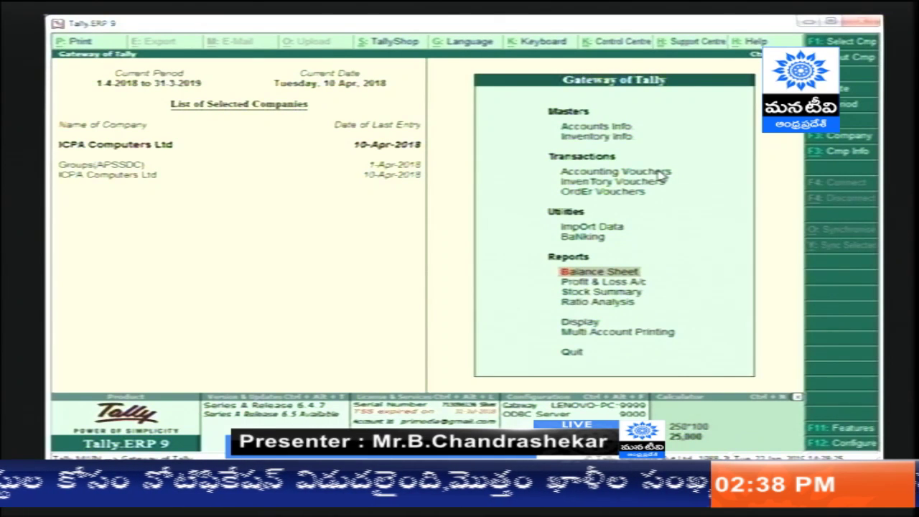
key(F12)
key(Escape)
key(Home)
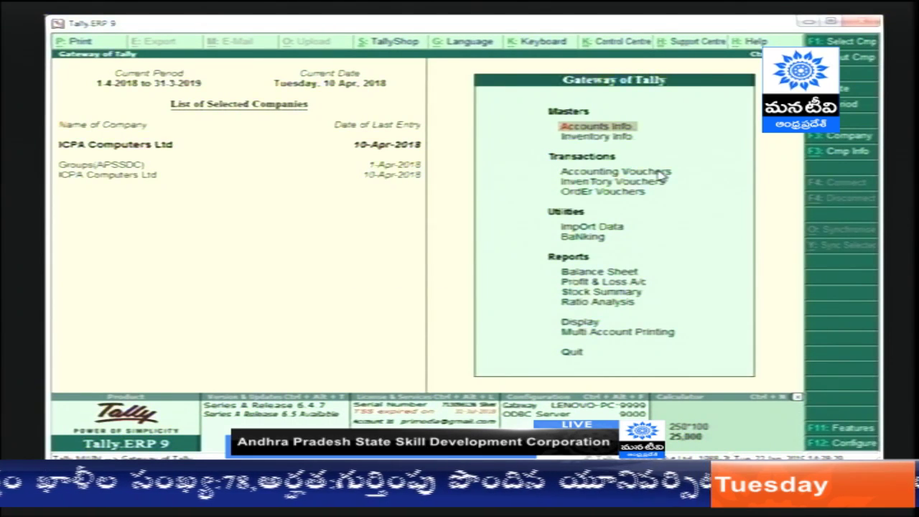
key(b)
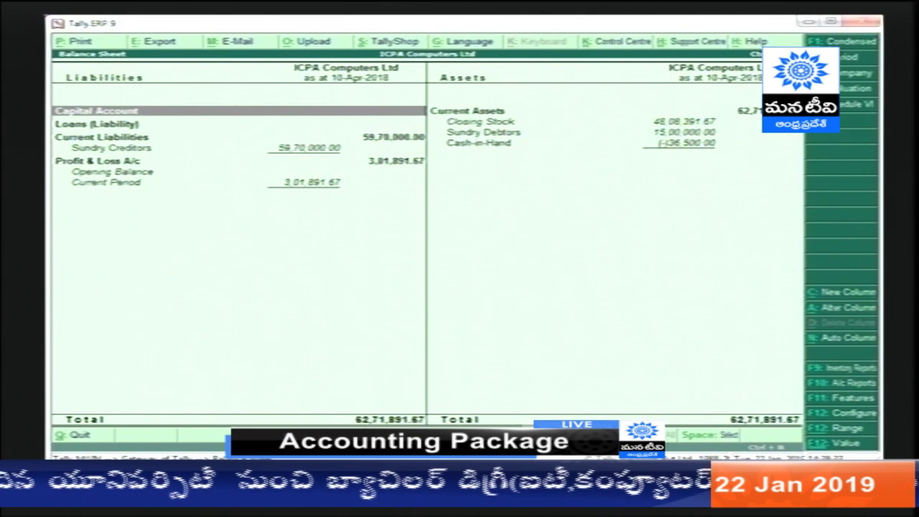
key(alt+F1)
key(alt+F1)
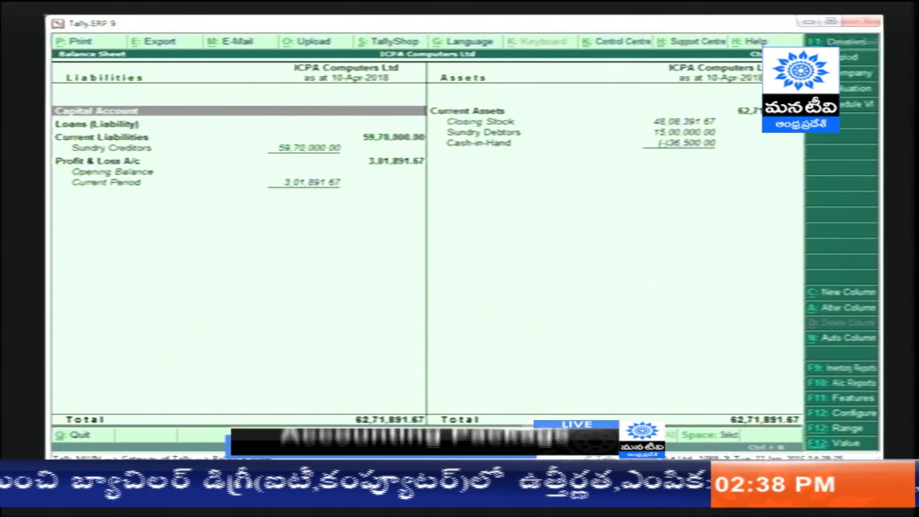
- Look at the Balance Sheet's period, company and valuation method choices, keeping ICPA Computers Ltd and the Default valuation
key(alt+F2)
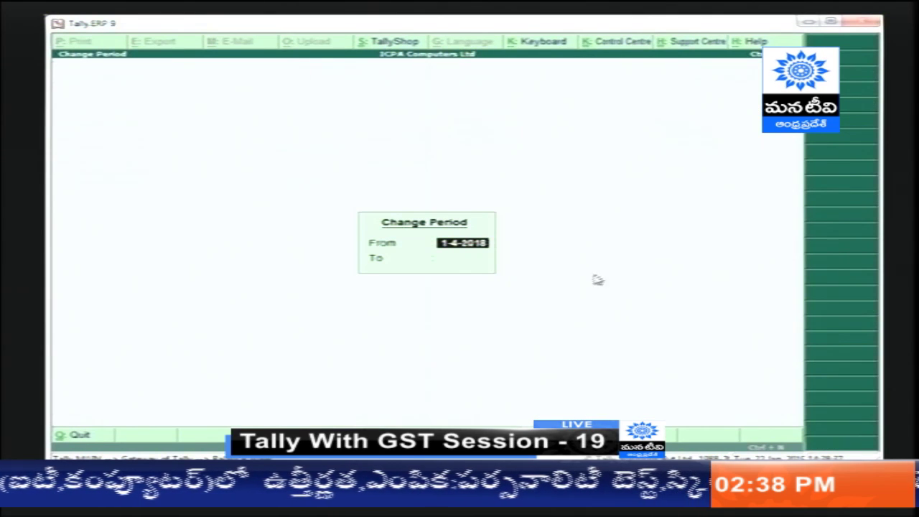
key(Escape)
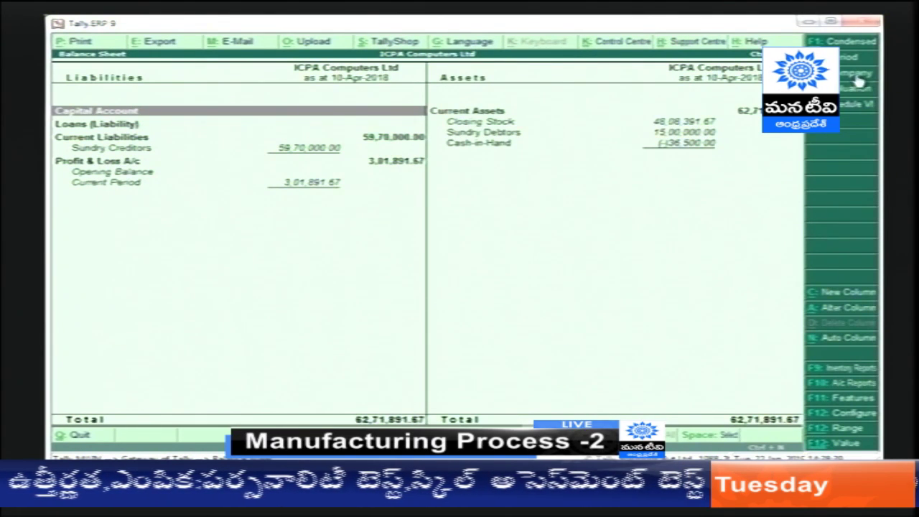
key(F3)
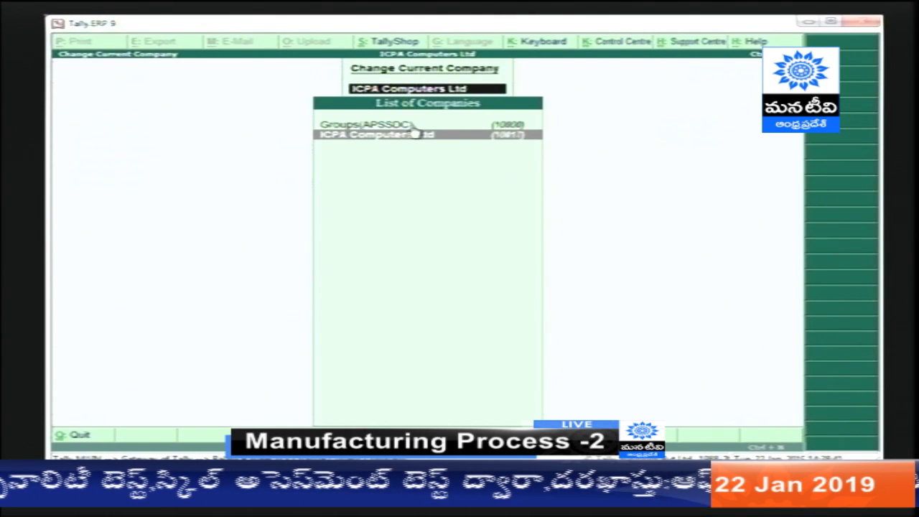
key(Return)
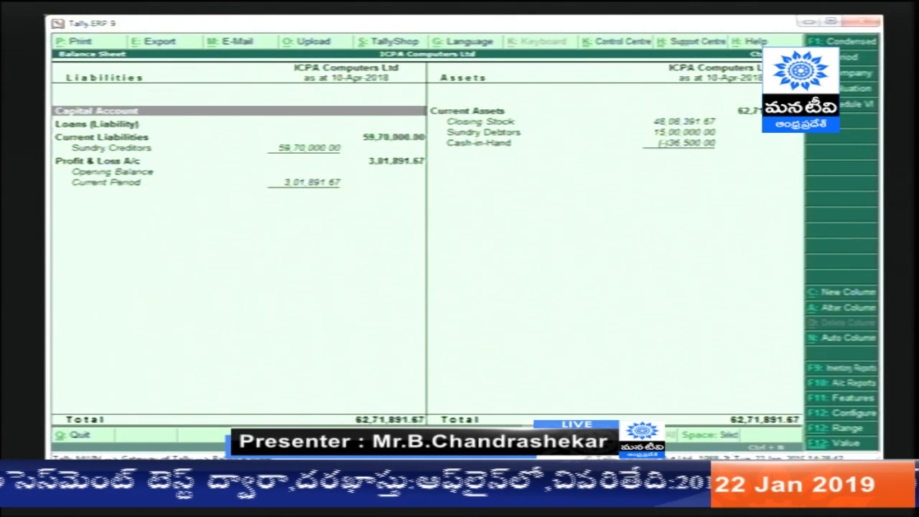
click(845, 94)
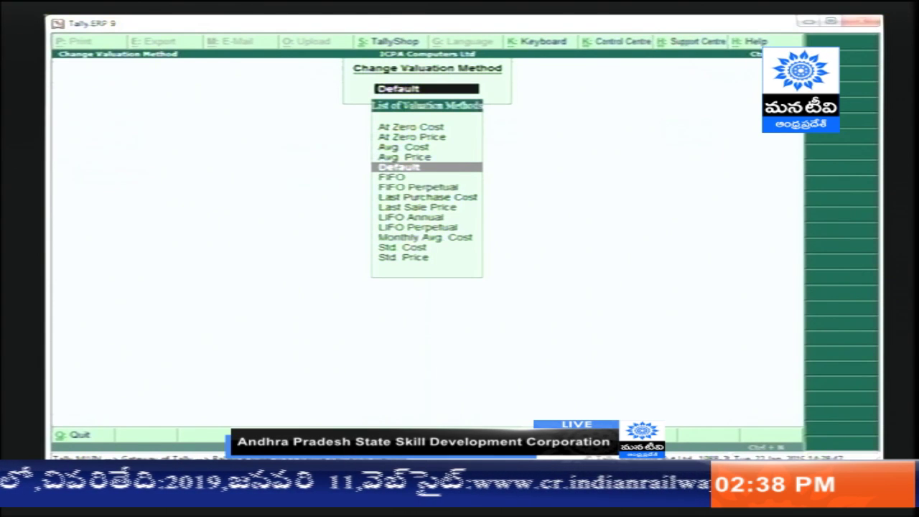
key(Return)
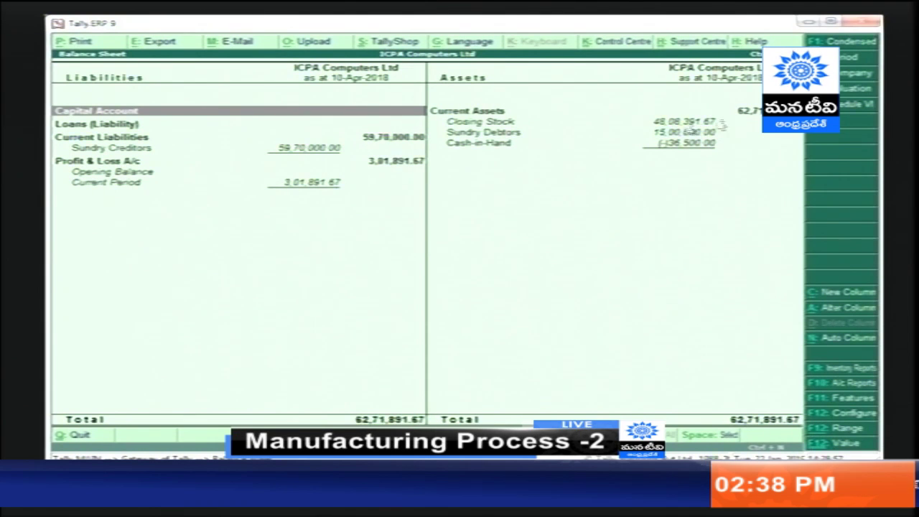
- Change the Balance Sheet's stock valuation method from Default to FIFO
click(843, 89)
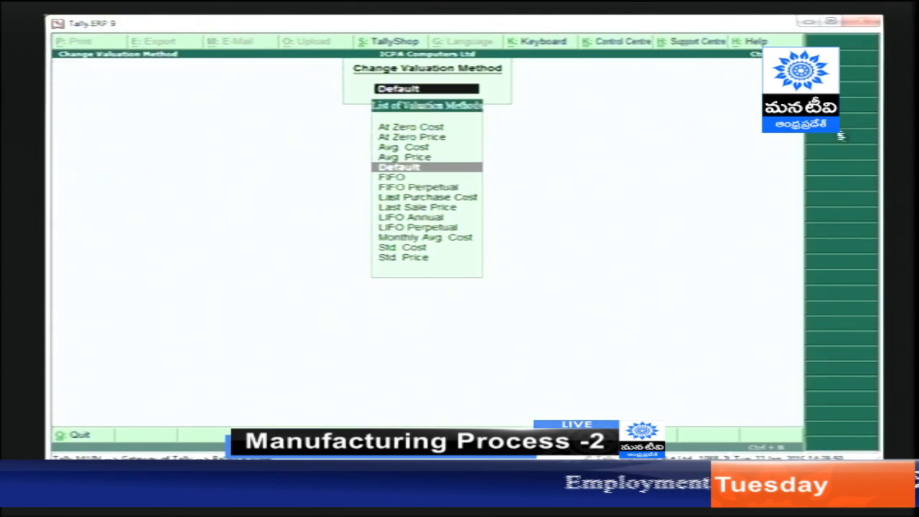
key(Down)
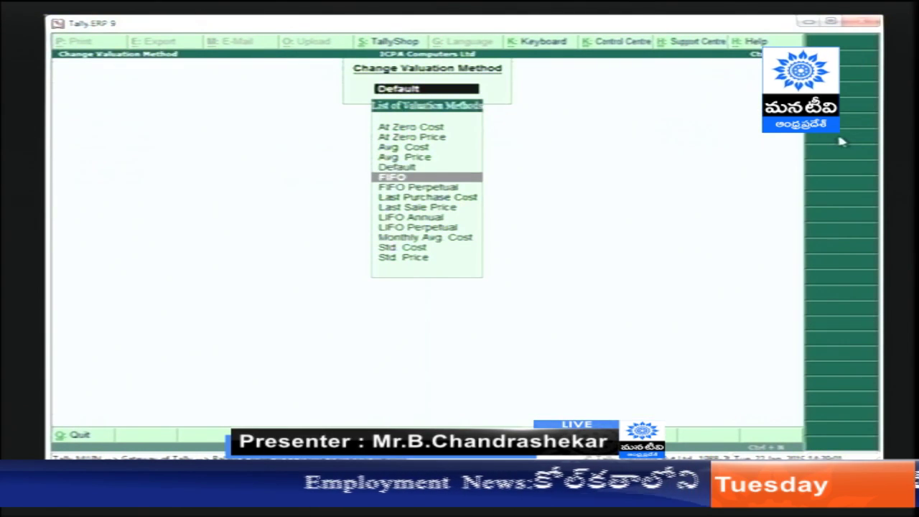
key(Down)
key(Down)
key(Down)
key(Up)
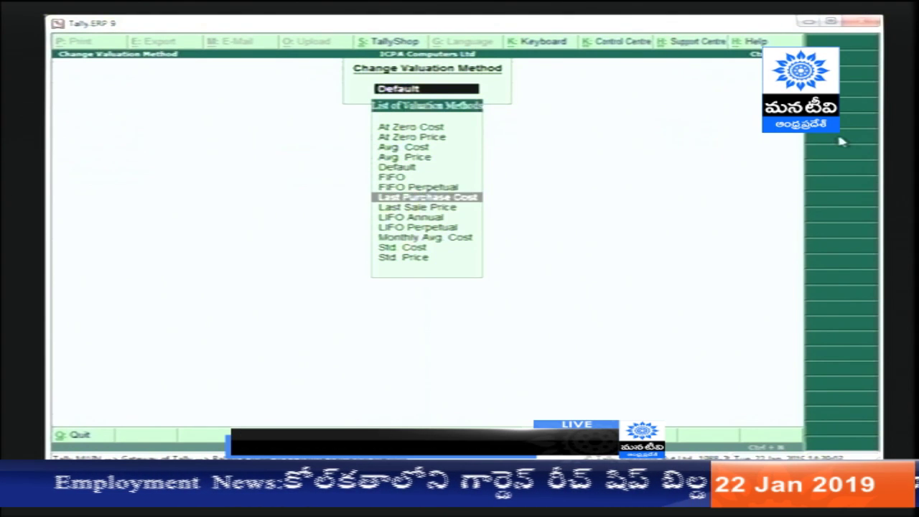
key(Up)
key(Up)
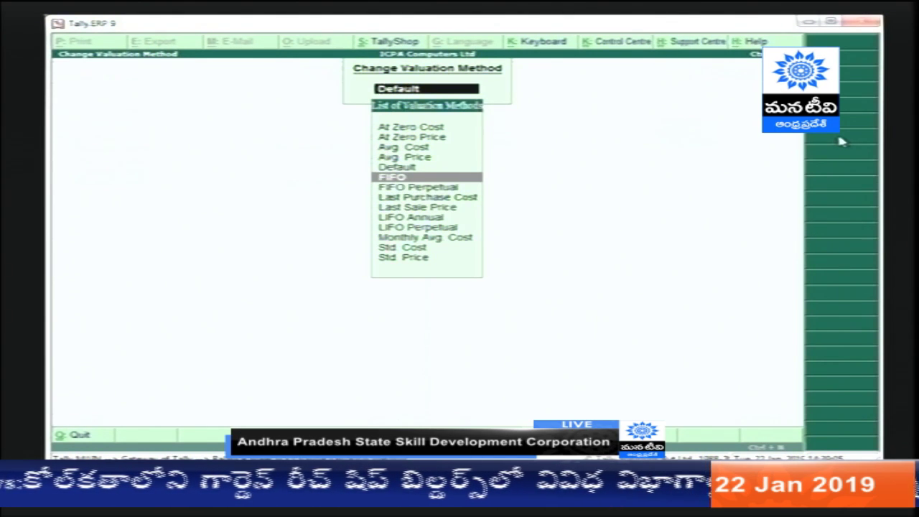
key(Return)
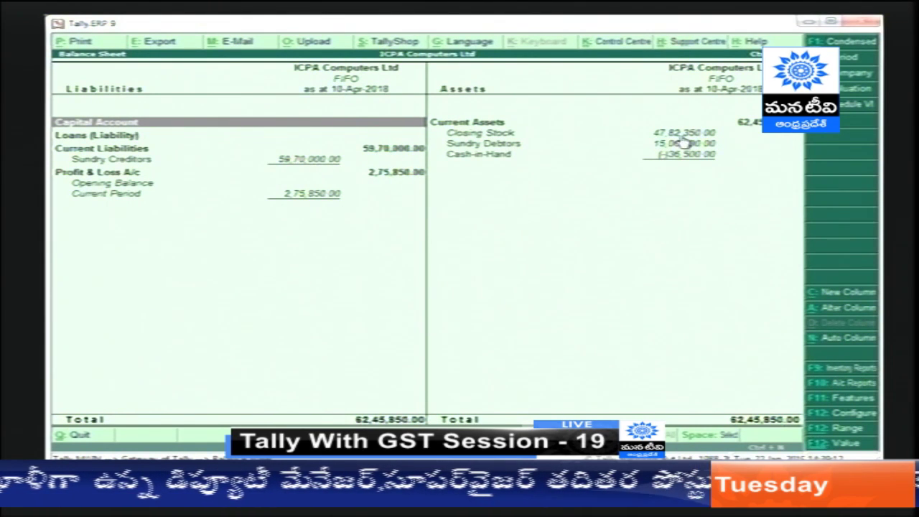
- Change the Balance Sheet's stock valuation method to LIFO Annual
click(823, 89)
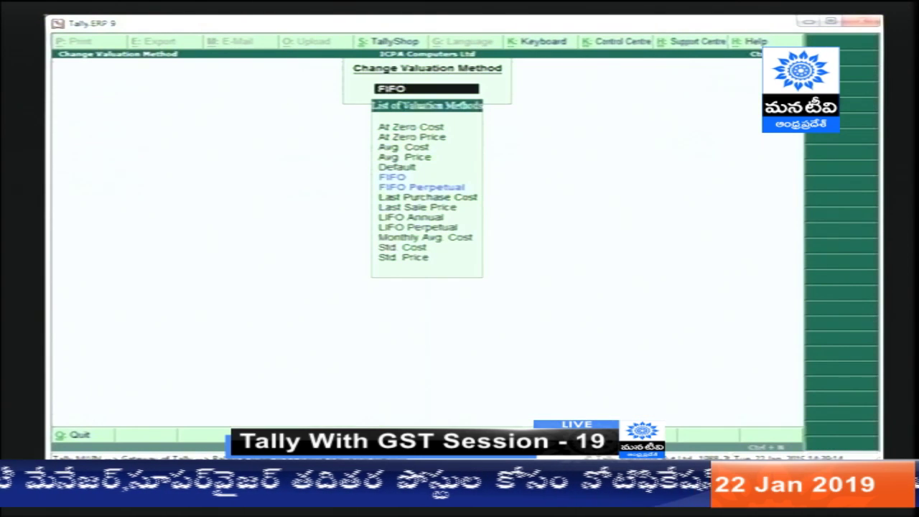
key(Down)
key(Down)
key(Down)
key(Down)
key(Down)
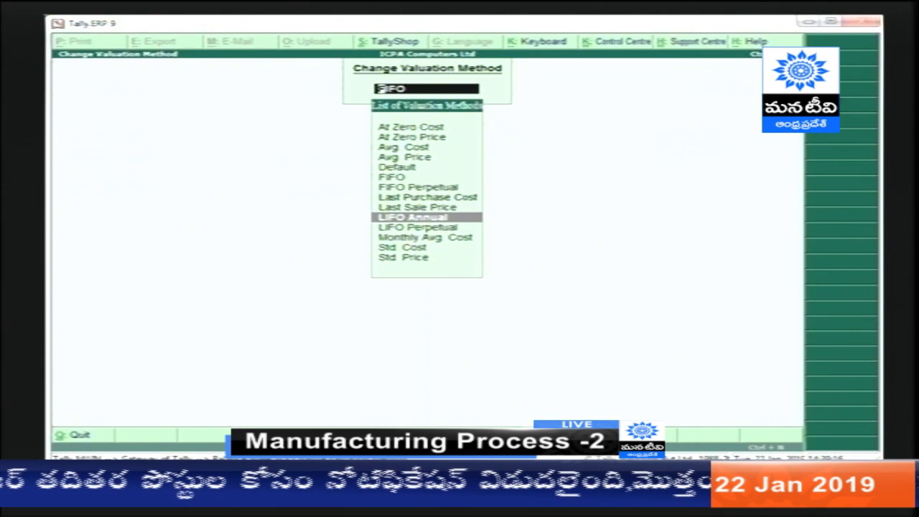
key(Return)
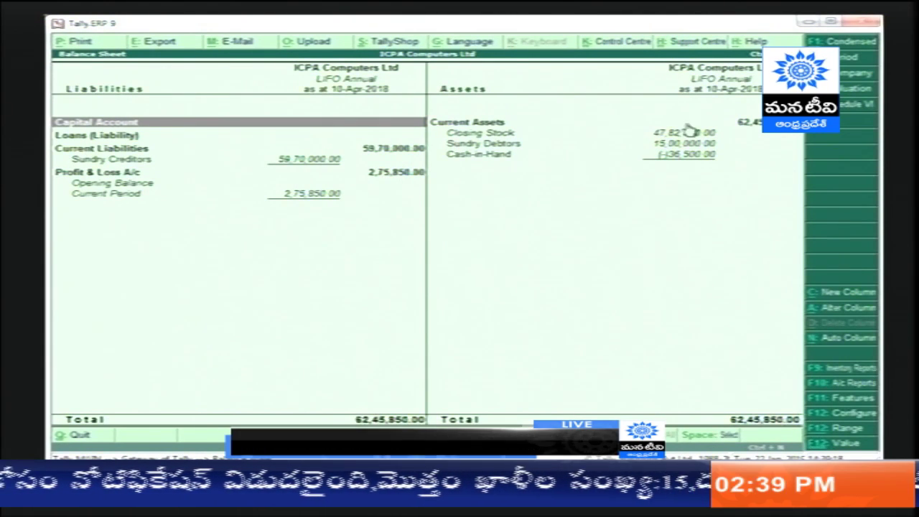
- Switch the Balance Sheet's stock valuation to Monthly Avg. Cost
click(842, 92)
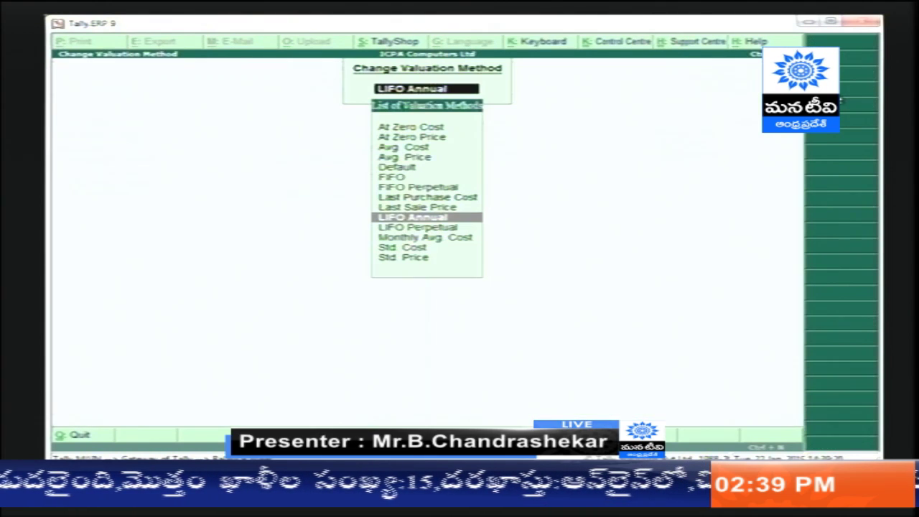
key(Down)
key(Down)
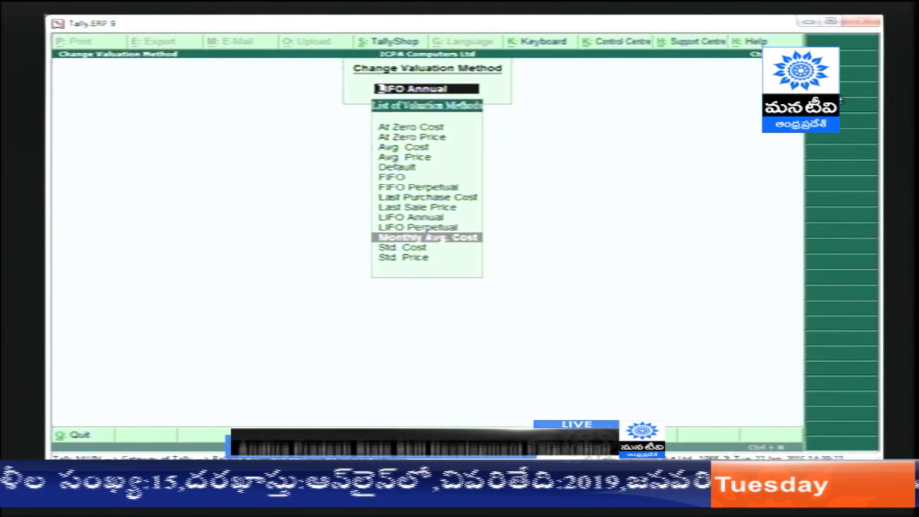
key(Return)
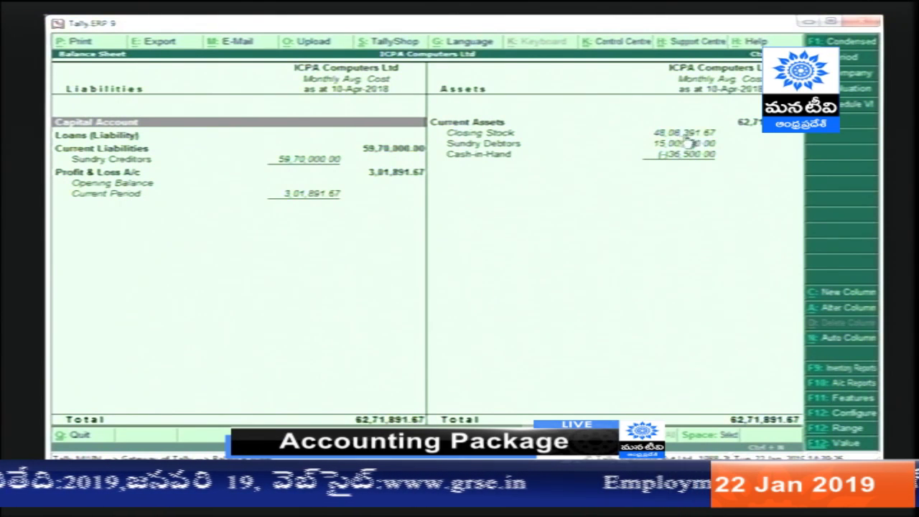
- Set the Balance Sheet's stock valuation method to At Zero Price and check Closing Stock under Current Assets
click(846, 90)
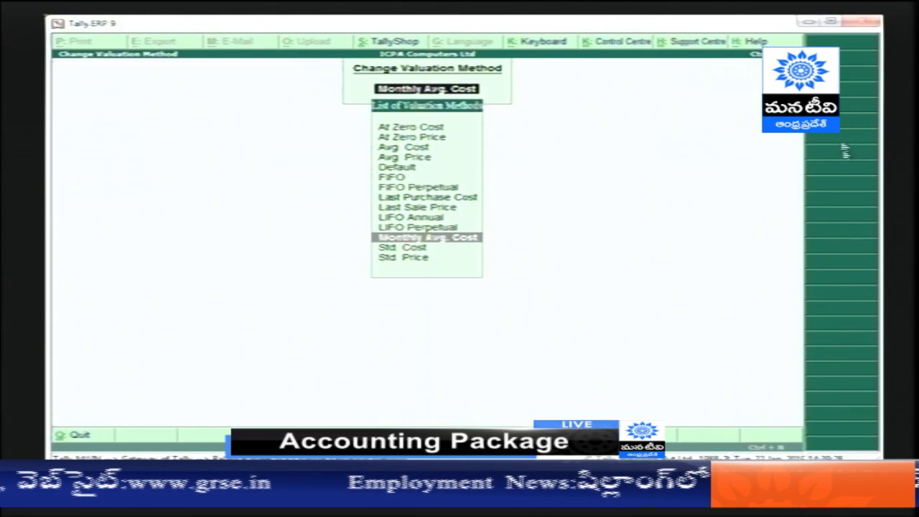
key(Up)
key(Up)
key(Up)
key(Up)
key(Up)
key(Up)
key(Up)
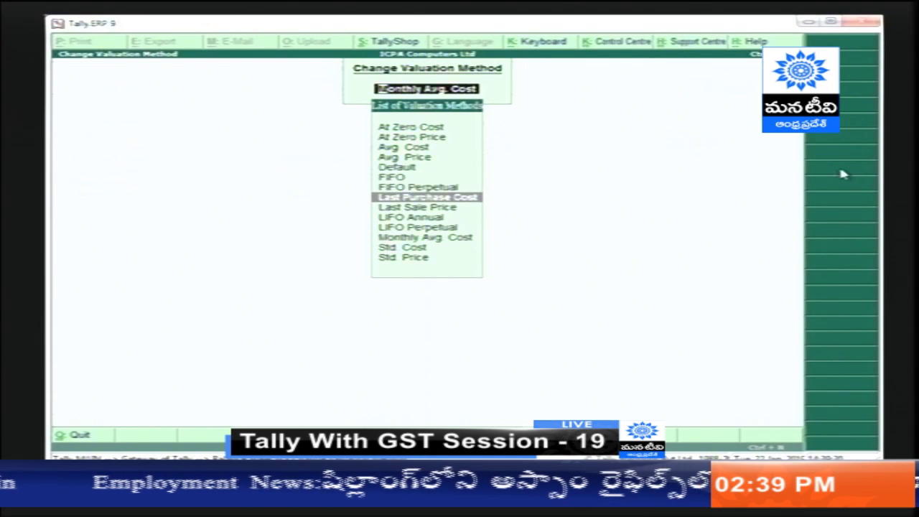
key(Up)
key(Up)
key(Up)
key(Return)
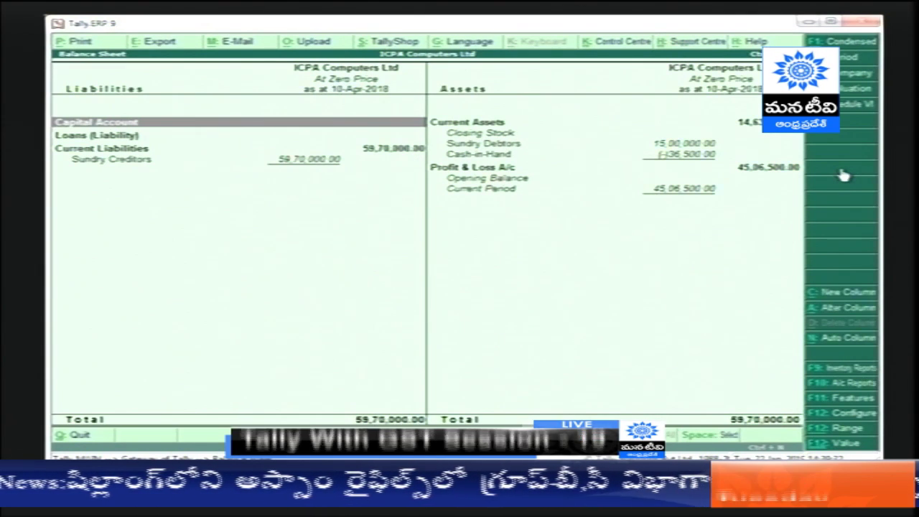
key(Right)
key(Down)
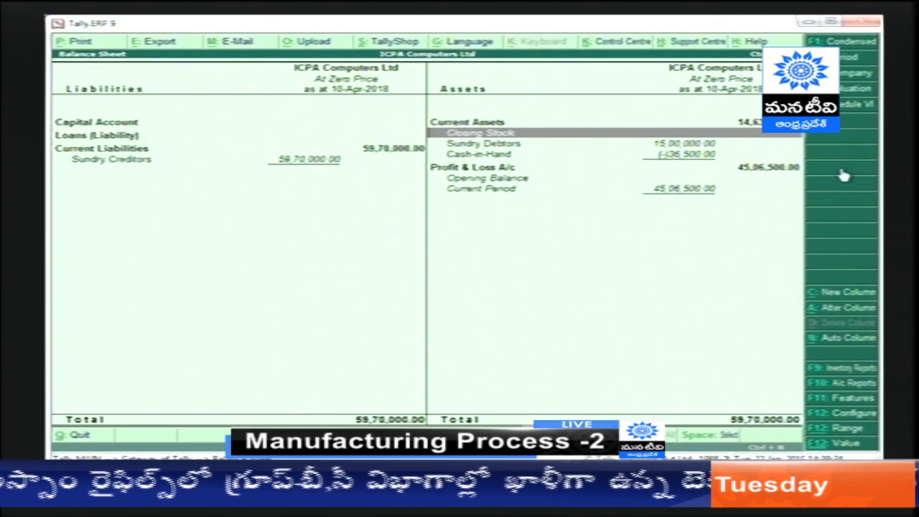
key(Left)
key(Right)
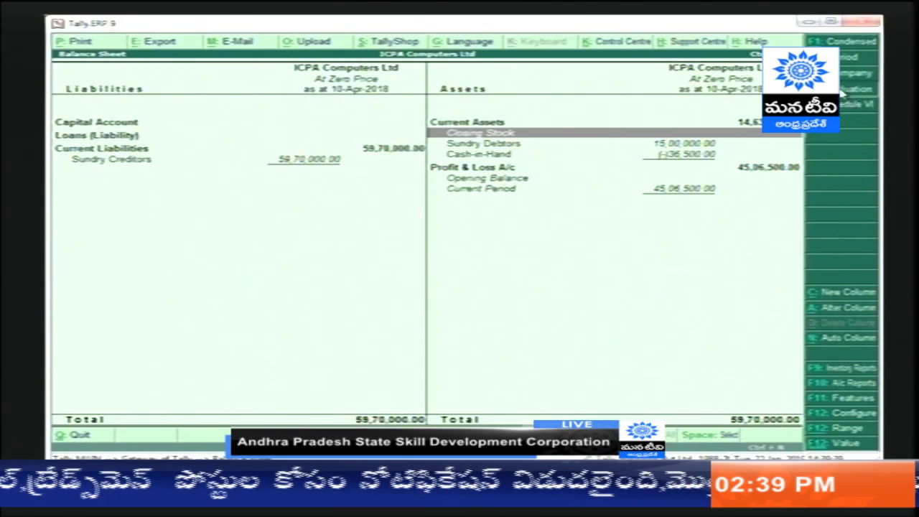
- Set the Balance Sheet's stock valuation method back to FIFO and check the Closing Stock line
click(844, 91)
key(Down)
key(Down)
key(Down)
key(Down)
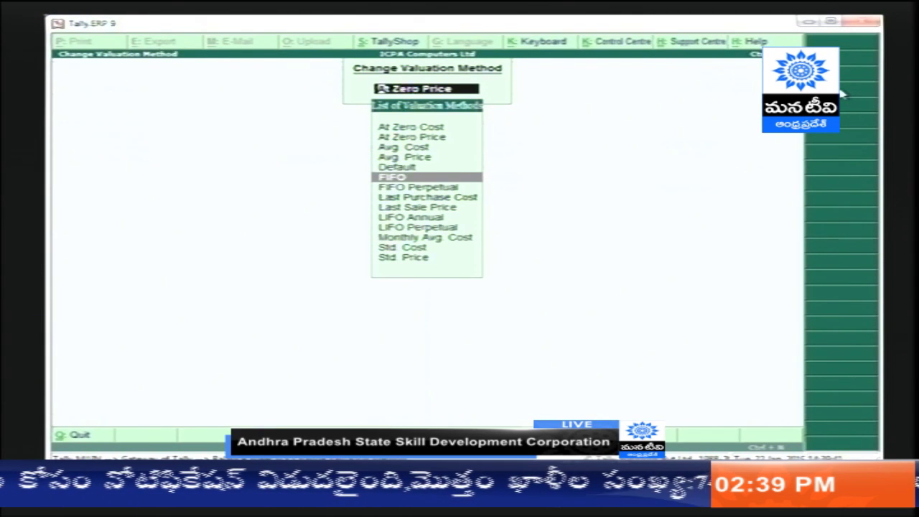
key(Return)
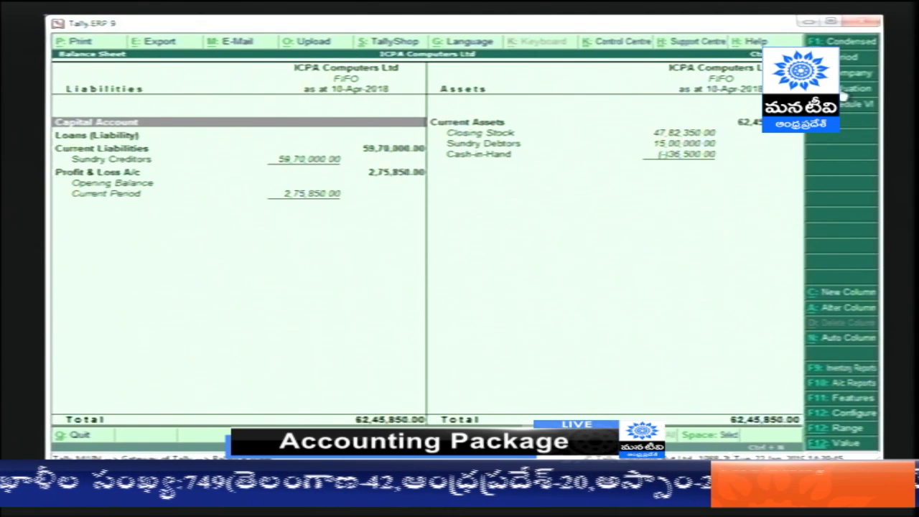
key(Right)
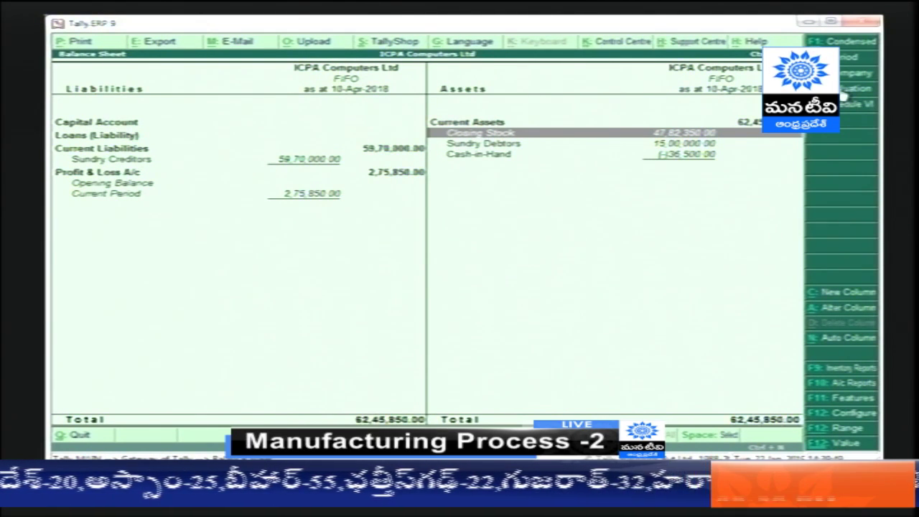
- Examine the Schedule VI Balance Sheet from Equity and Liabilities down to Assets and return to the regular Balance Sheet
click(846, 104)
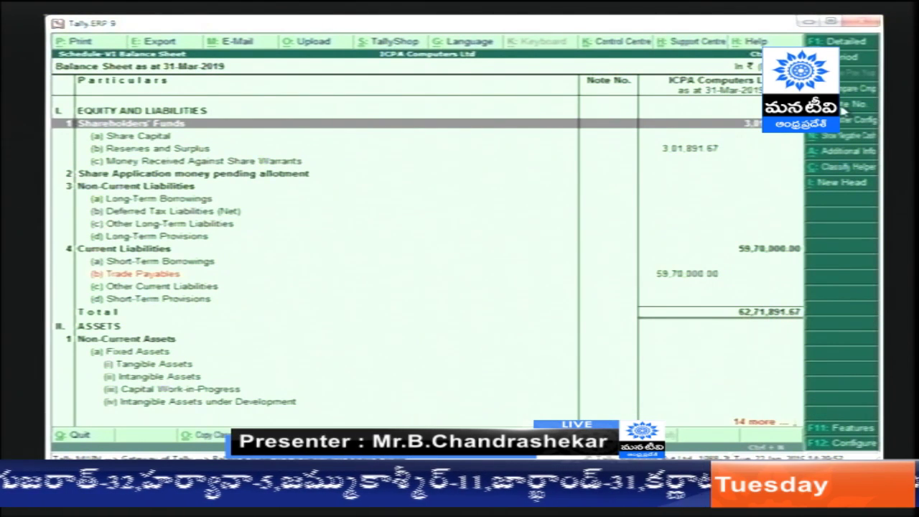
key(Down)
key(Down)
key(Down)
key(Down)
key(Down)
key(Down)
key(Down)
key(Down)
key(Down)
key(Down)
key(Down)
key(Down)
key(Down)
key(Down)
key(Down)
key(Down)
key(Down)
key(Down)
key(Down)
key(Down)
key(Down)
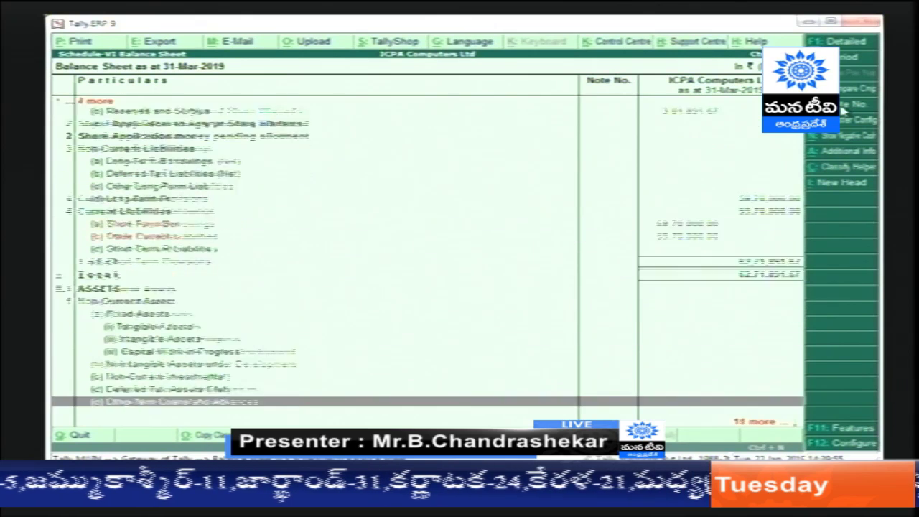
key(Up)
key(Up)
key(Up)
key(Up)
key(Up)
key(Up)
key(Up)
key(Up)
key(Up)
key(Up)
key(Up)
key(Up)
key(Up)
key(Up)
key(Up)
key(Up)
key(Up)
key(Up)
key(Up)
key(Up)
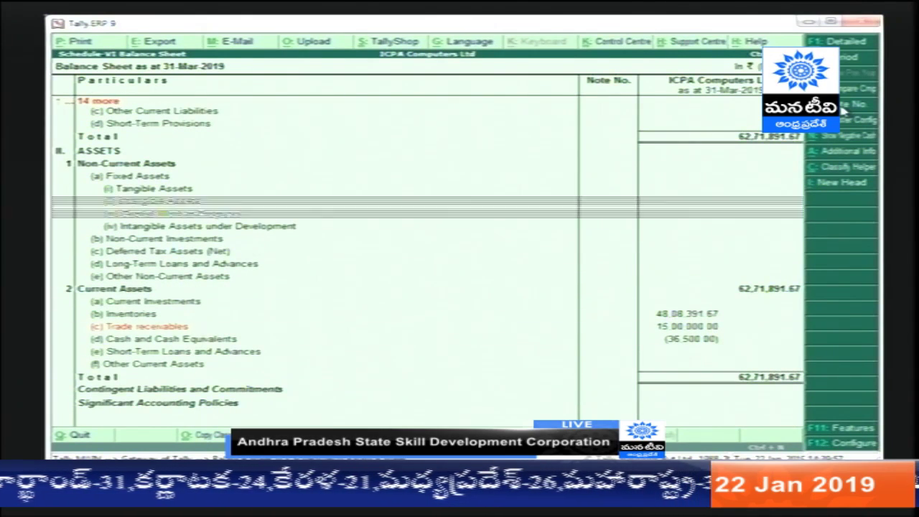
key(Up)
key(Up)
key(Up)
key(Up)
key(Up)
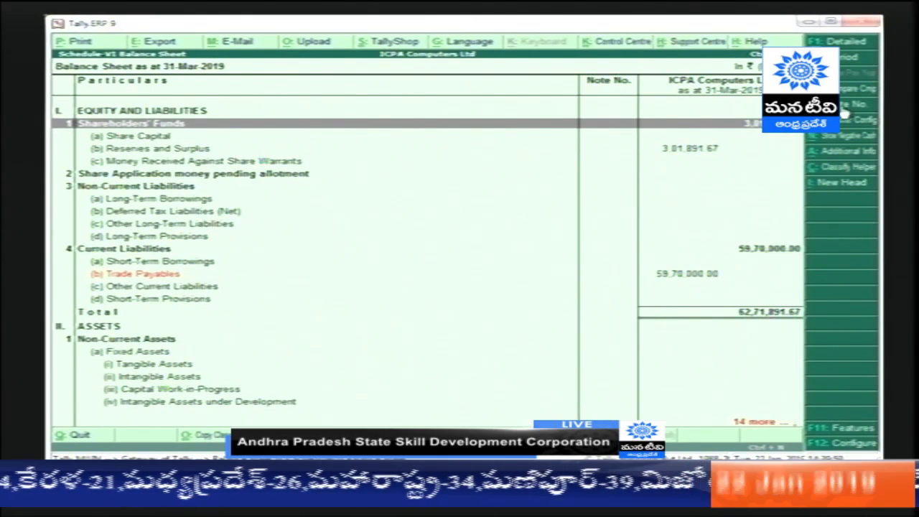
key(Escape)
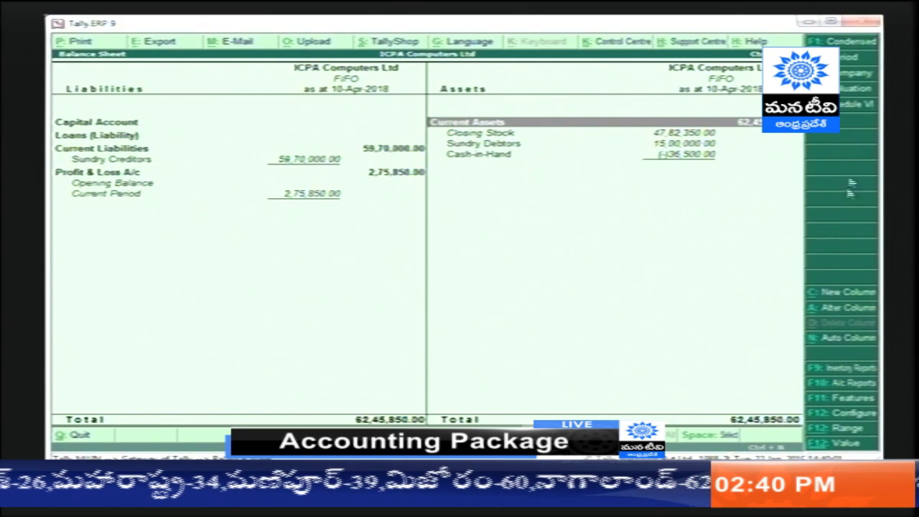
- Add a Balance Sheet comparison column for Groups(APSSDC) from 1-4-2018, with FIFO stock valuation and Actuals values
click(849, 295)
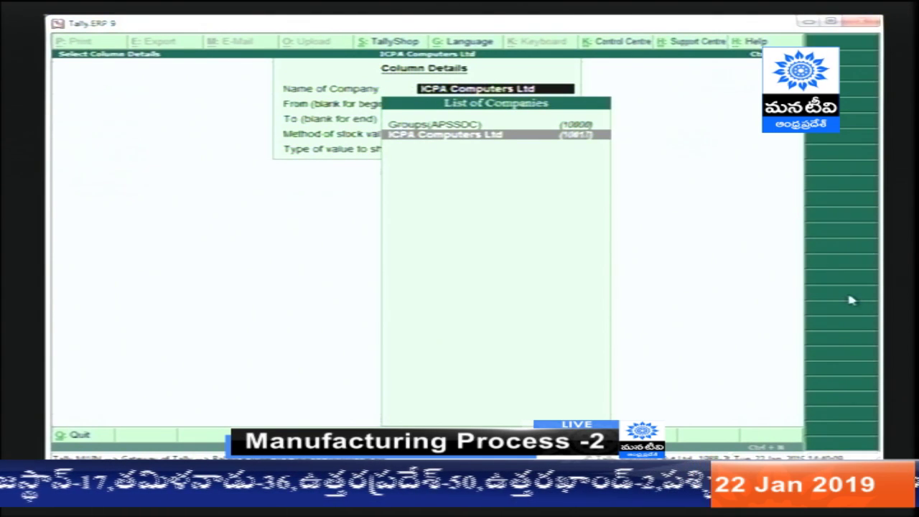
key(Up)
key(Down)
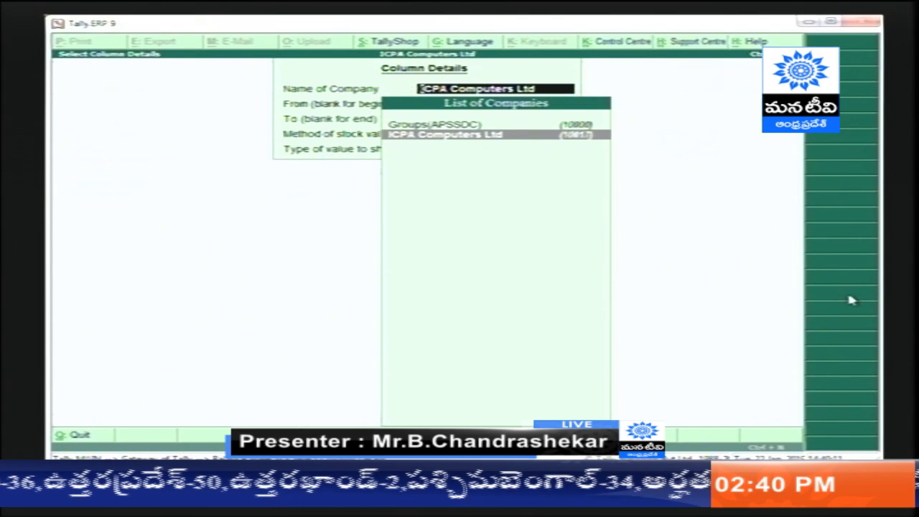
key(Up)
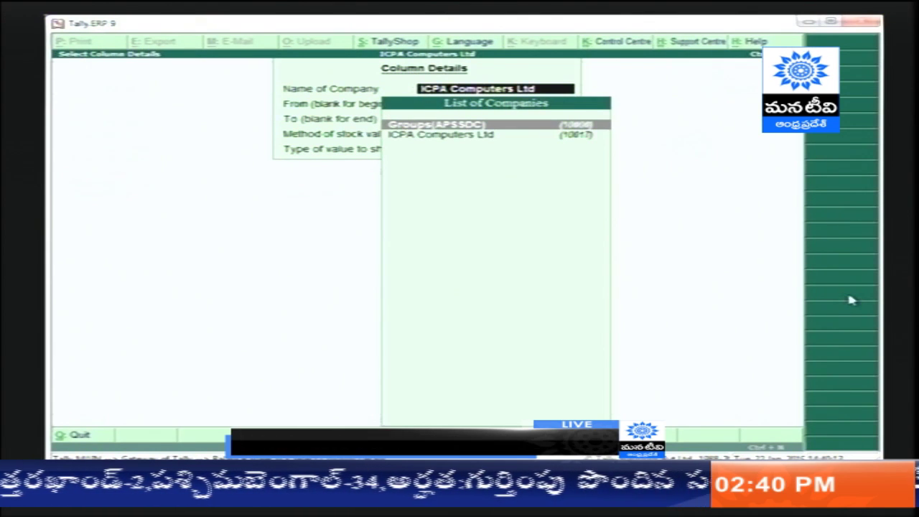
key(Return)
key(Return)
key(Return)
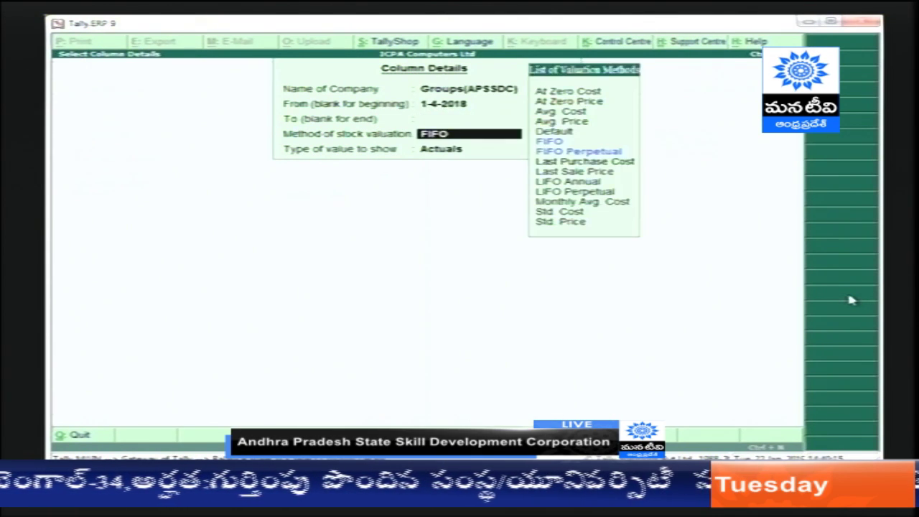
key(Return)
key(Return)
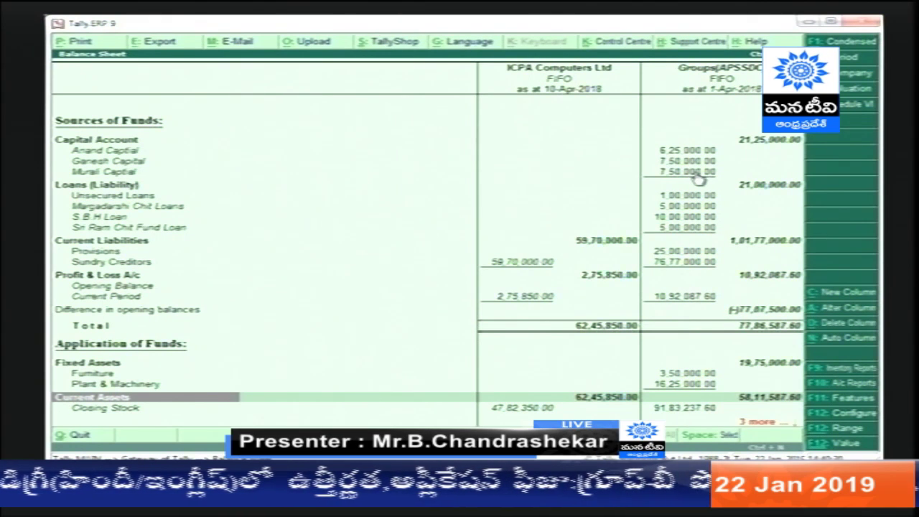
- Compare the Sources of Funds and Application of Funds of ICPA Computers Ltd and Groups(APSSDC) in the two-column Balance Sheet
key(Up)
key(Up)
key(Up)
key(Up)
key(Up)
key(Up)
key(Up)
key(Up)
key(Up)
key(Up)
key(Up)
key(Up)
key(Up)
key(Up)
key(Up)
key(Up)
key(Up)
key(Up)
key(Up)
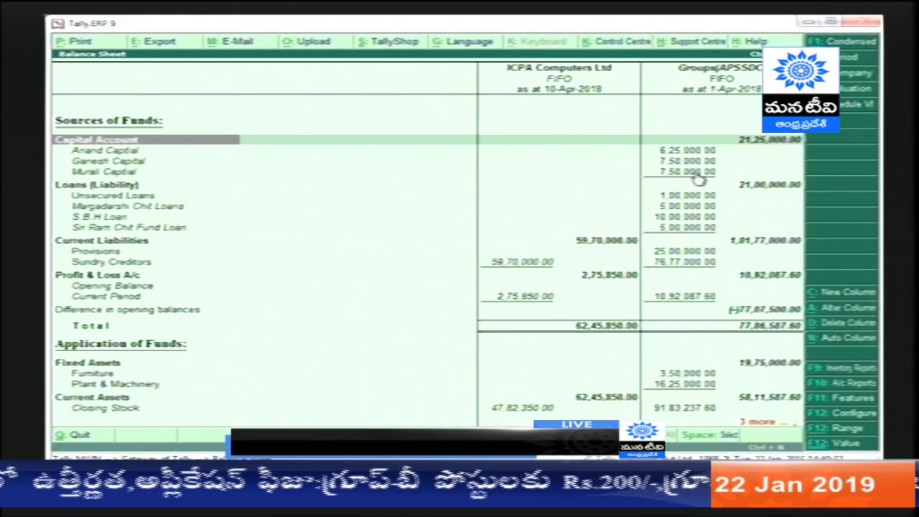
key(Down)
key(Down)
key(Down)
key(Down)
key(Down)
key(Down)
key(Down)
key(Down)
key(Down)
key(Down)
key(Down)
key(Down)
key(Down)
key(Down)
key(Down)
key(Down)
key(Down)
key(Down)
key(Down)
key(Down)
key(Down)
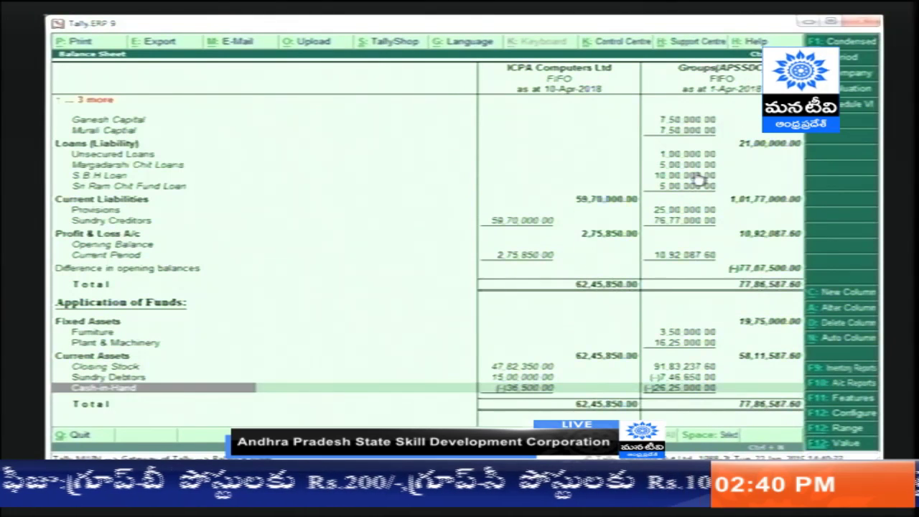
key(Up)
key(Up)
key(Up)
key(Up)
key(Up)
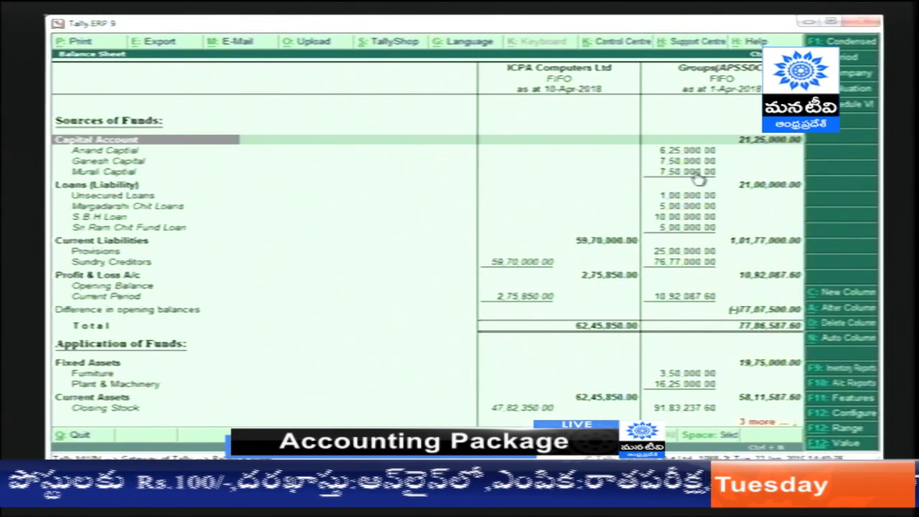
click(832, 296)
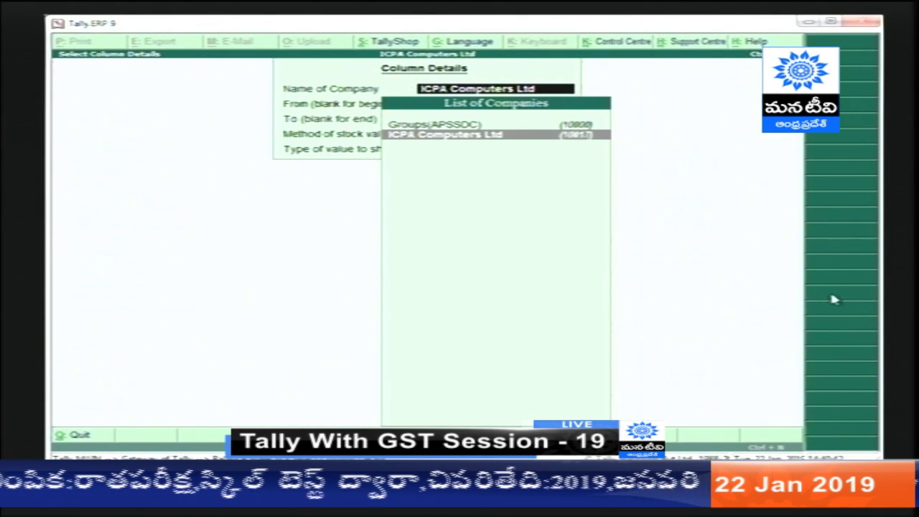
key(Up)
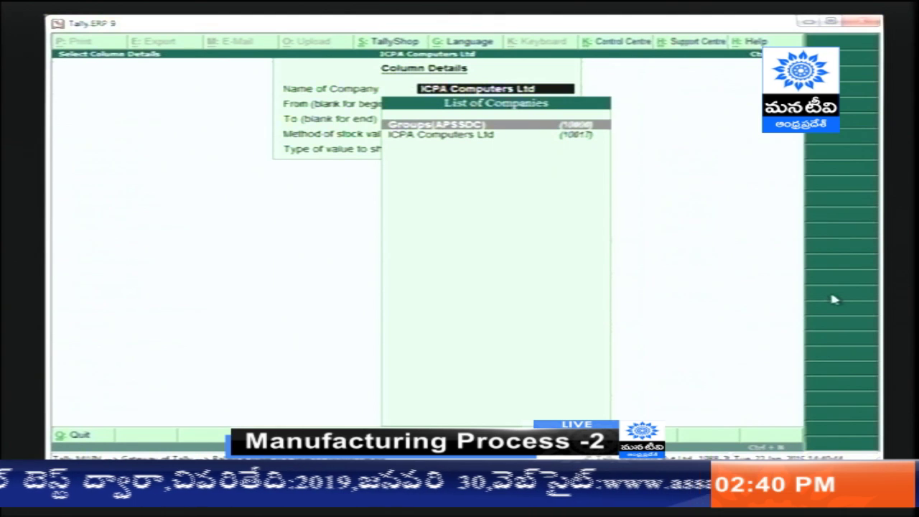
key(Down)
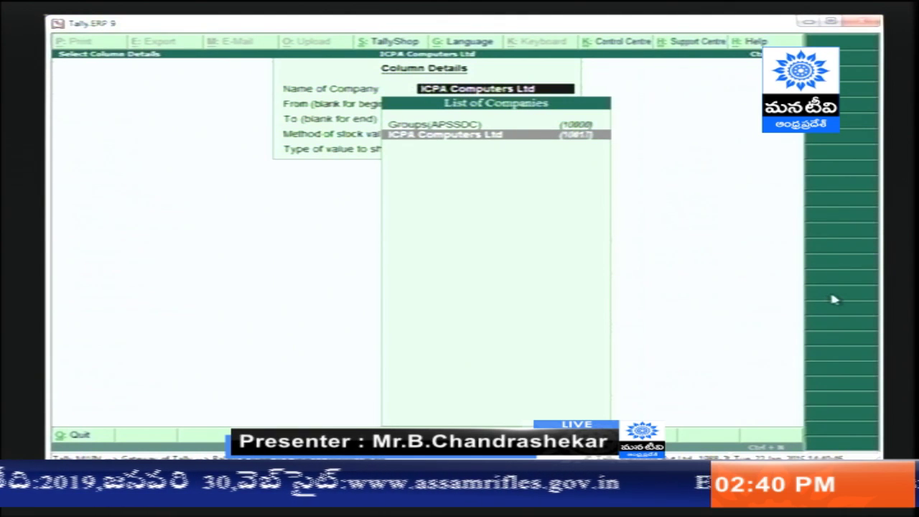
key(Return)
key(Escape)
- Leave the Balance Sheet and load the company Ganapathi Furniture alongside the companies already open
key(Escape)
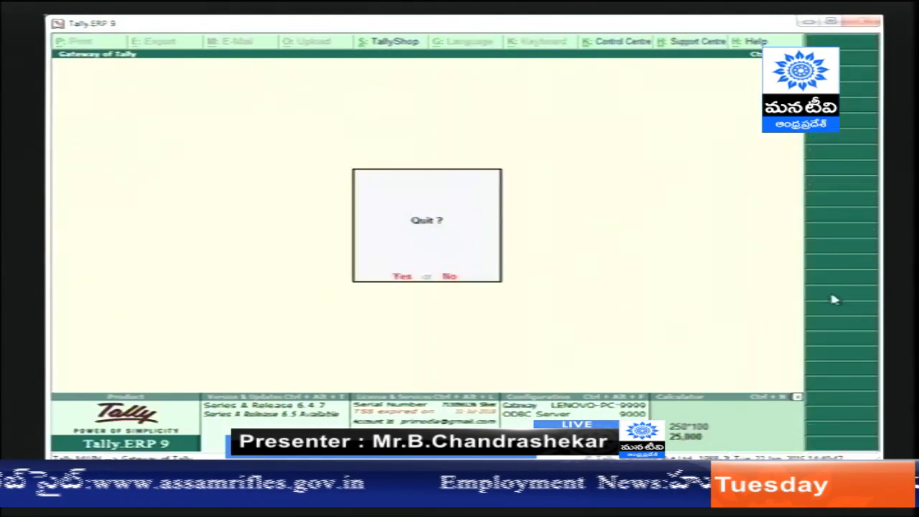
key(n)
key(alt+F3)
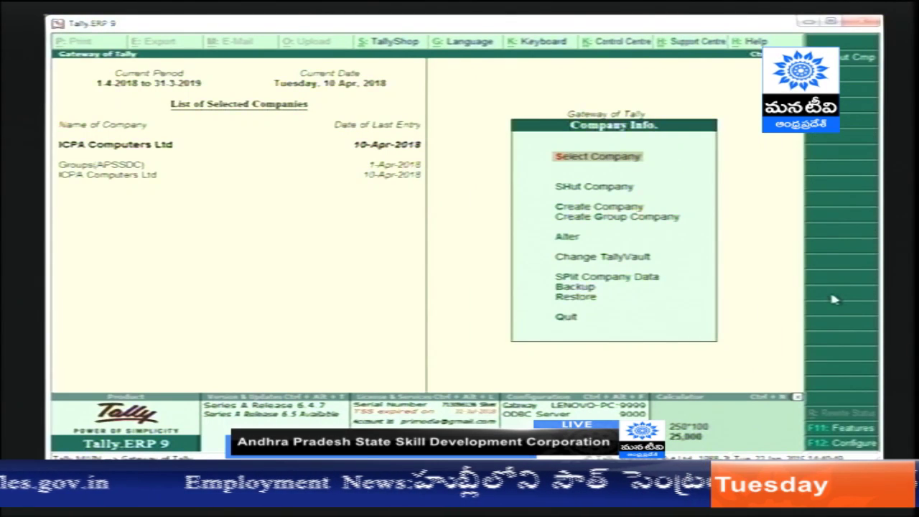
key(Return)
key(Down)
key(Down)
key(Down)
key(Down)
key(Down)
key(Down)
key(Down)
key(Down)
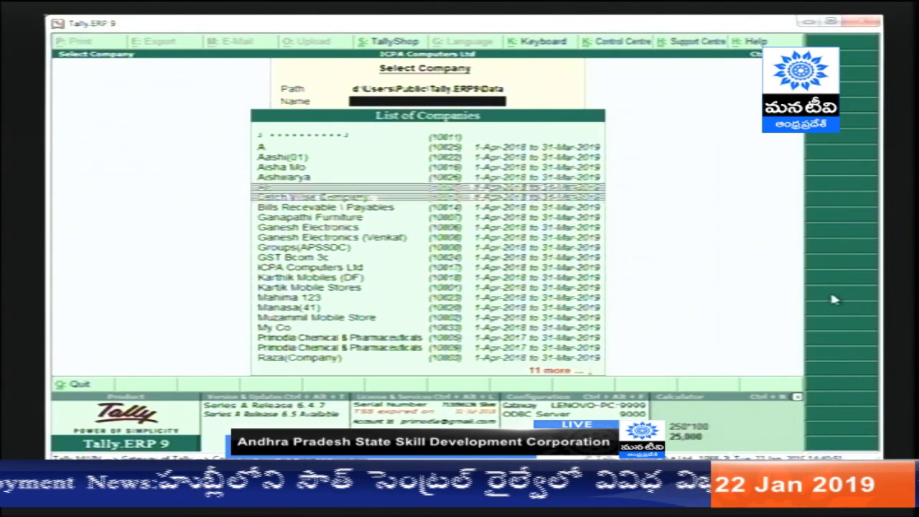
key(Return)
key(Escape)
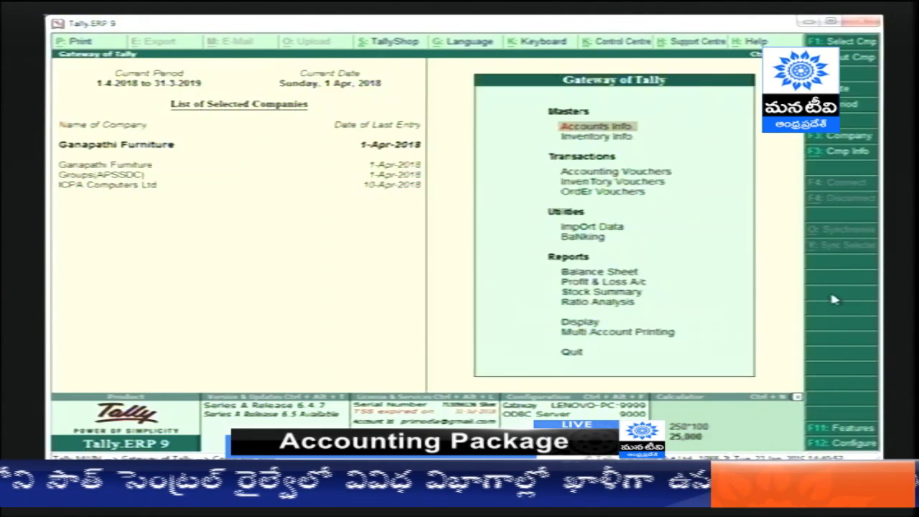
- Make ICPA Computers Ltd the active company and show its Balance Sheet in detailed form
click(144, 186)
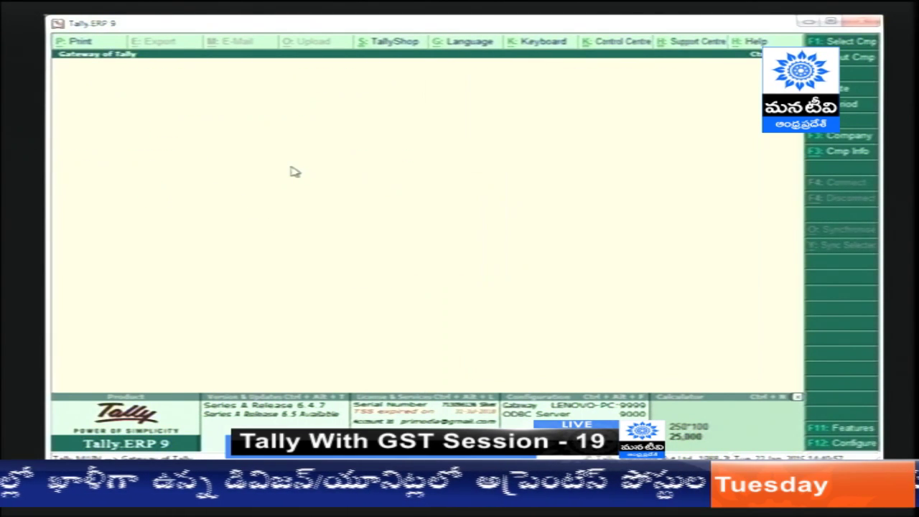
key(b)
key(alt+F1)
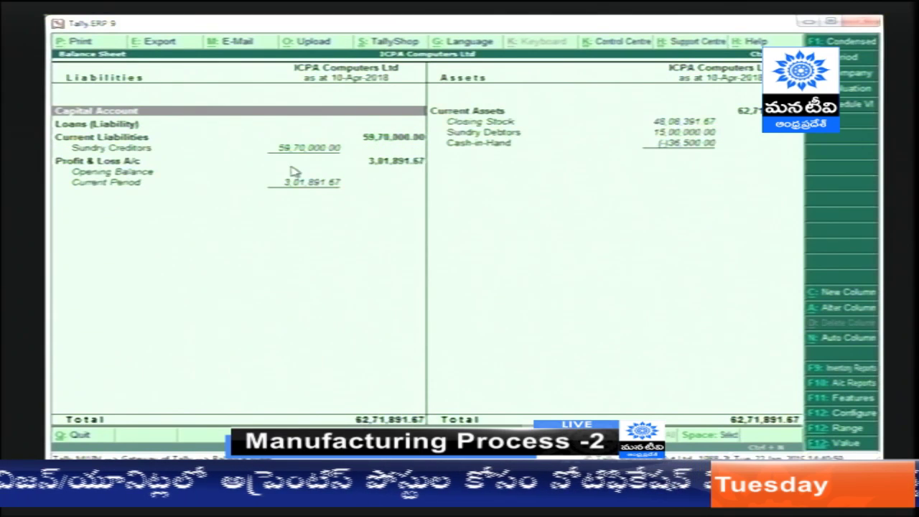
key(Right)
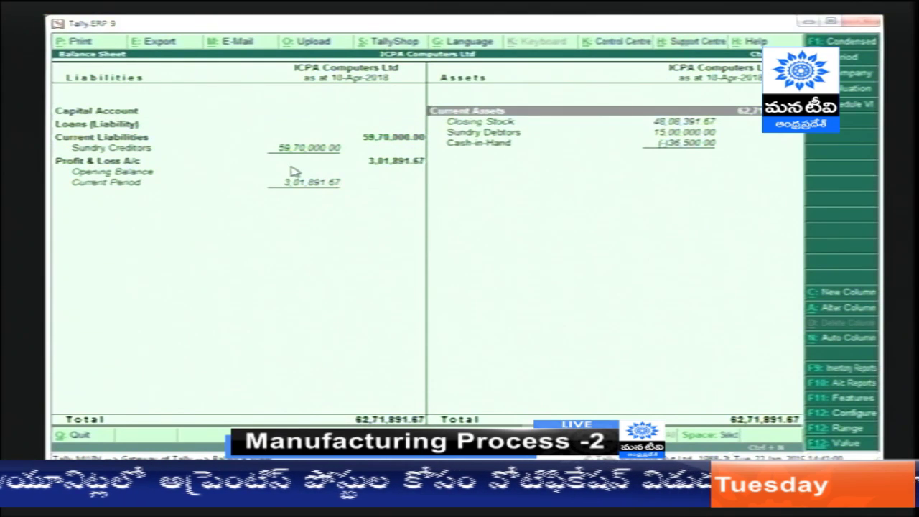
- Add a Balance Sheet column for Ganapathi Furniture from 1-4-2018 to 31-3-2019 with Default stock valuation and Actuals values
click(842, 293)
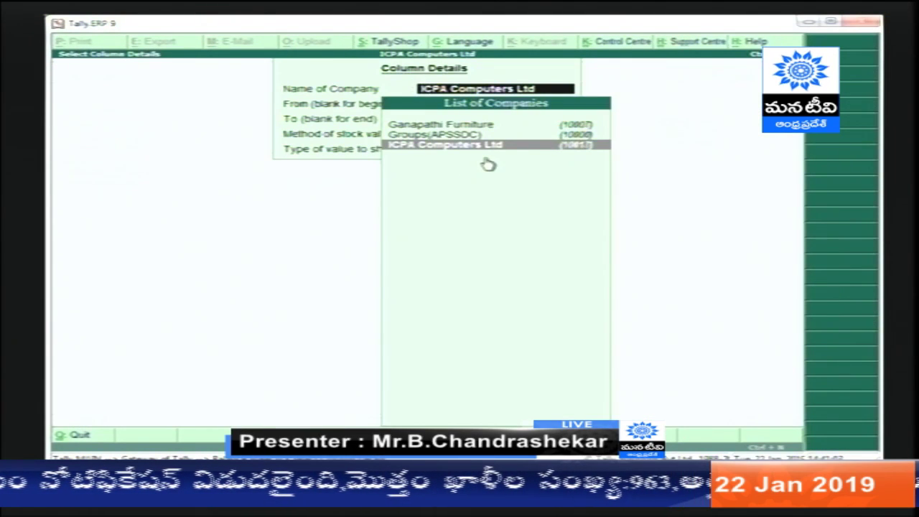
key(Up)
key(Up)
key(Return)
key(Return)
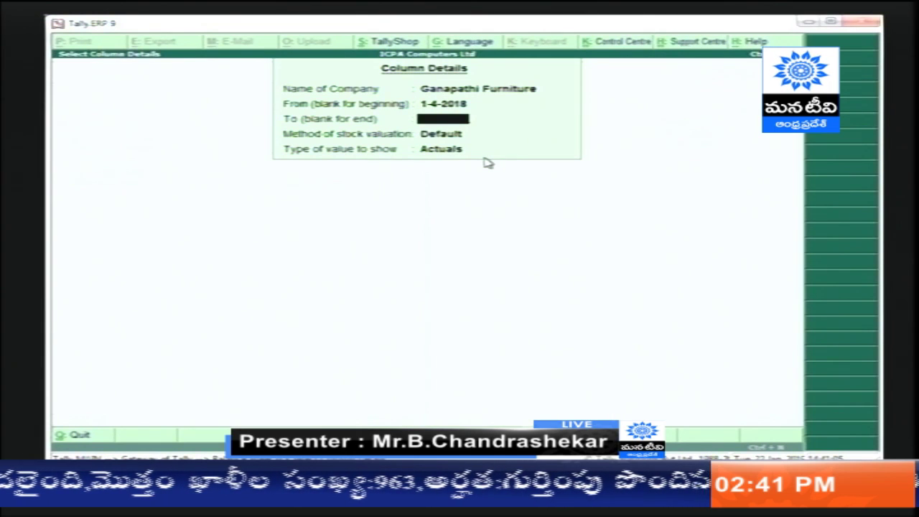
text(3)
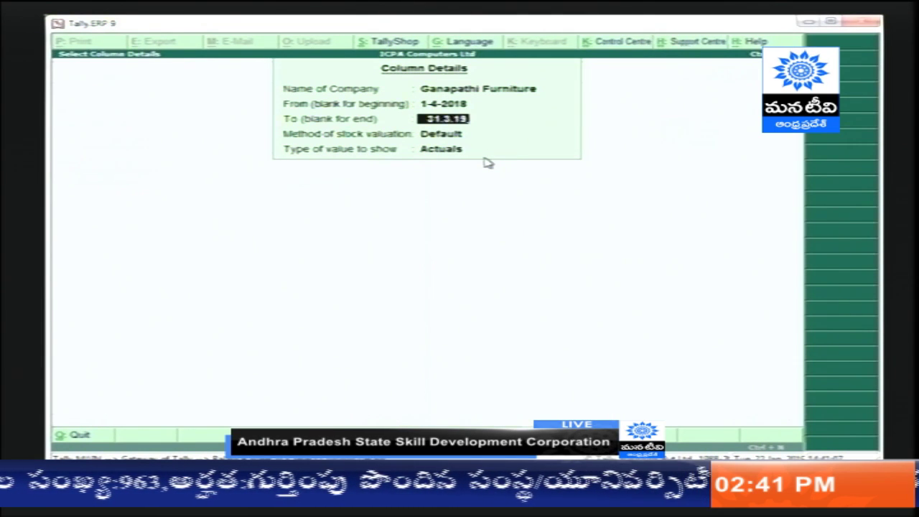
text(1.3.19)
key(Return)
key(Return)
key(Return)
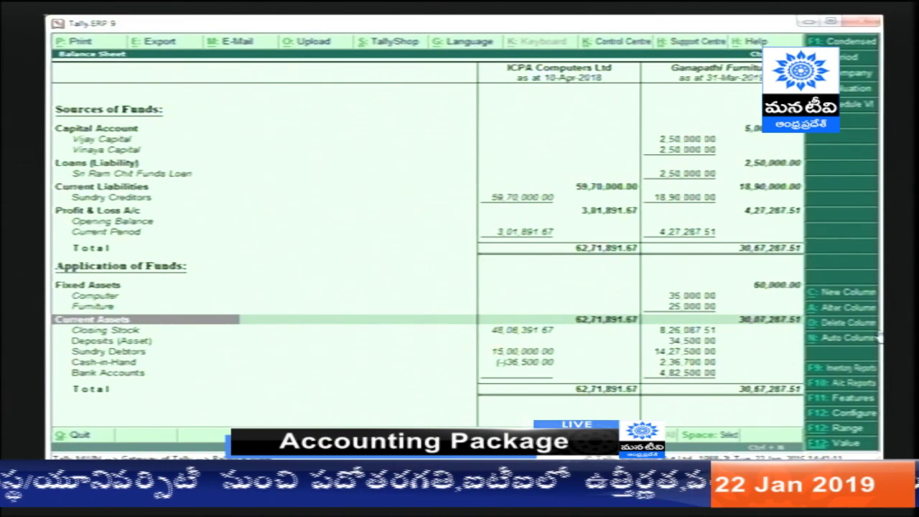
- Add a third Balance Sheet column for Groups(APSSDC) from 1-4-2018 to 31-3-2019 with Default stock valuation
click(840, 293)
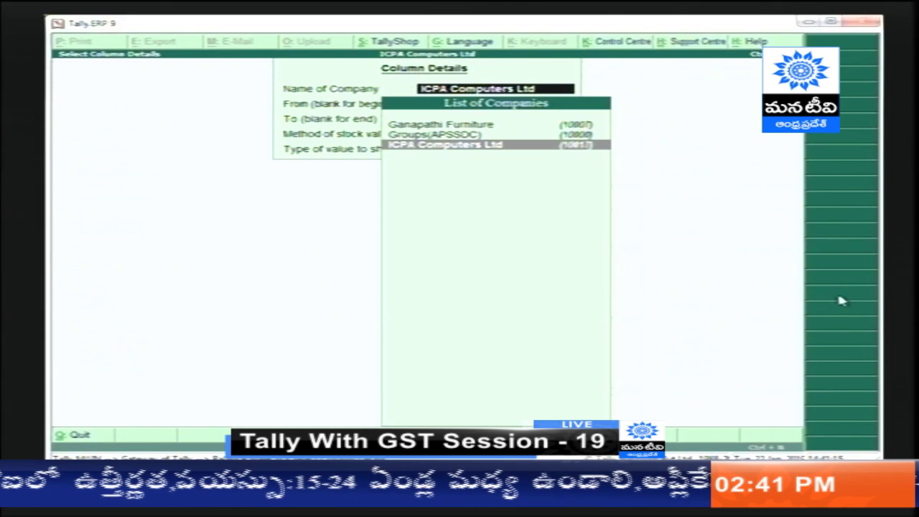
key(Up)
key(Return)
key(Return)
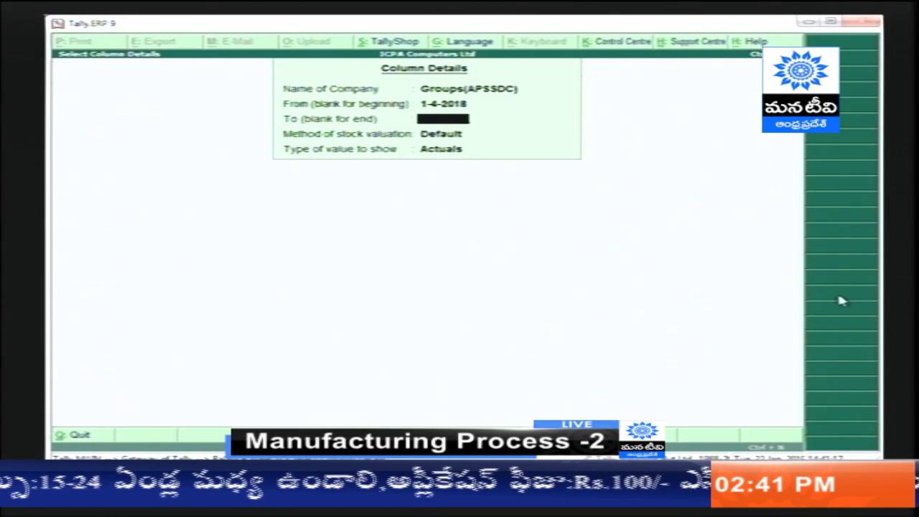
text(31-3-2019)
key(Return)
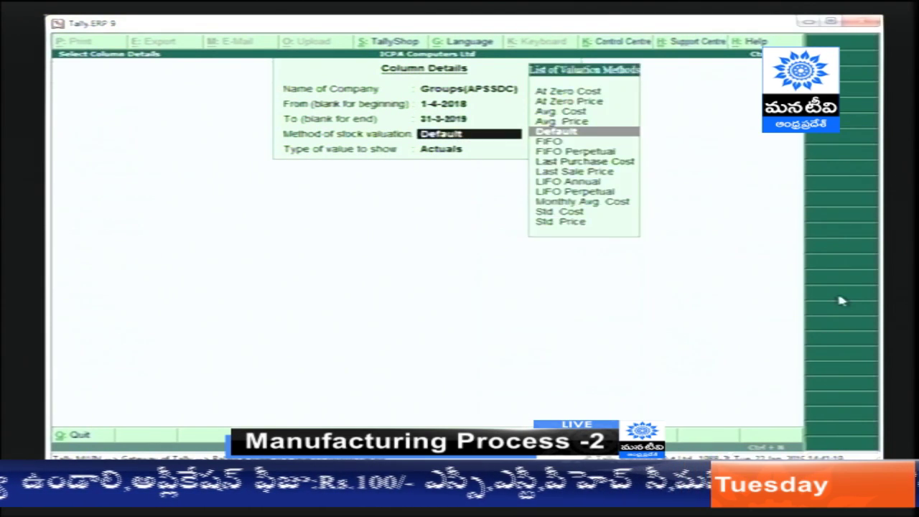
key(Return)
key(Return)
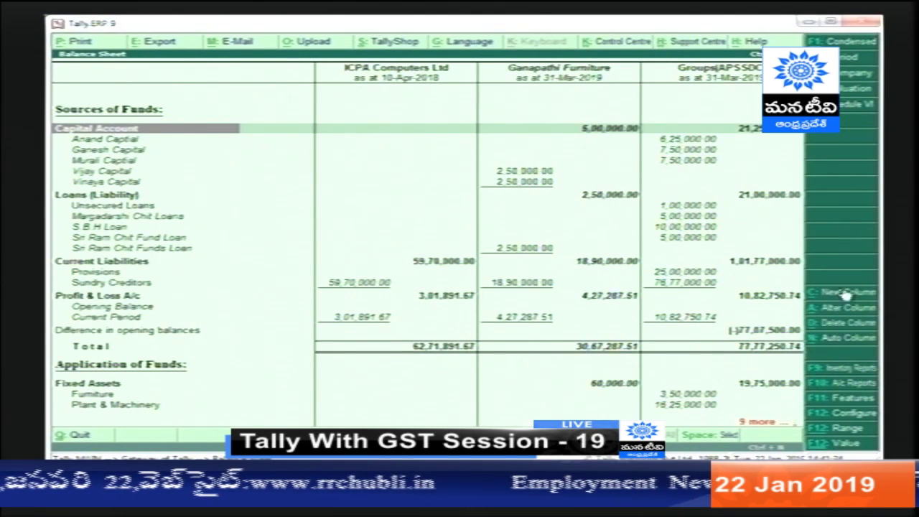
- Close the multi-company comparison and reopen the Balance Sheet of ICPA Computers Ltd in detailed form
key(Escape)
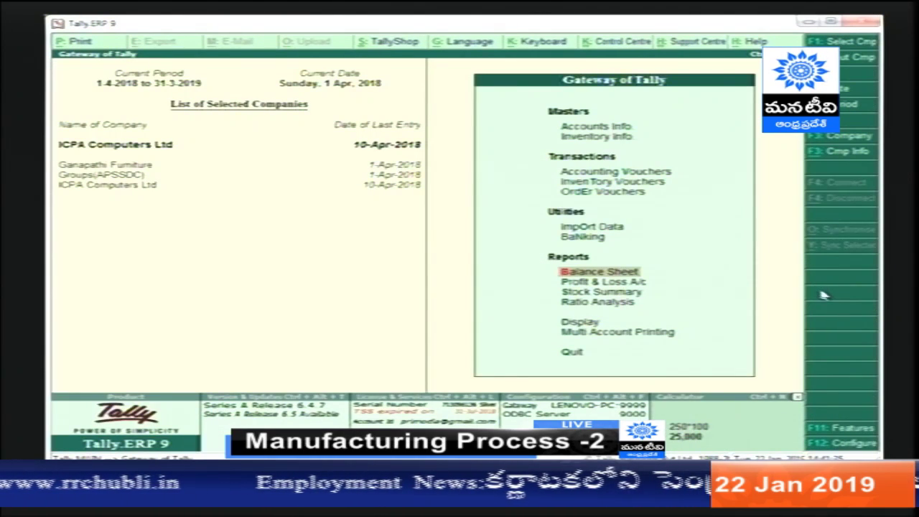
key(Return)
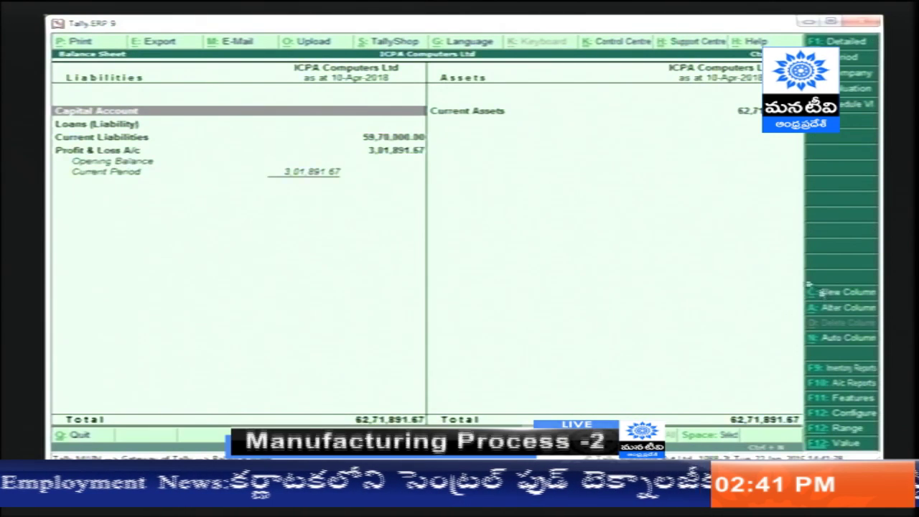
click(854, 308)
key(Return)
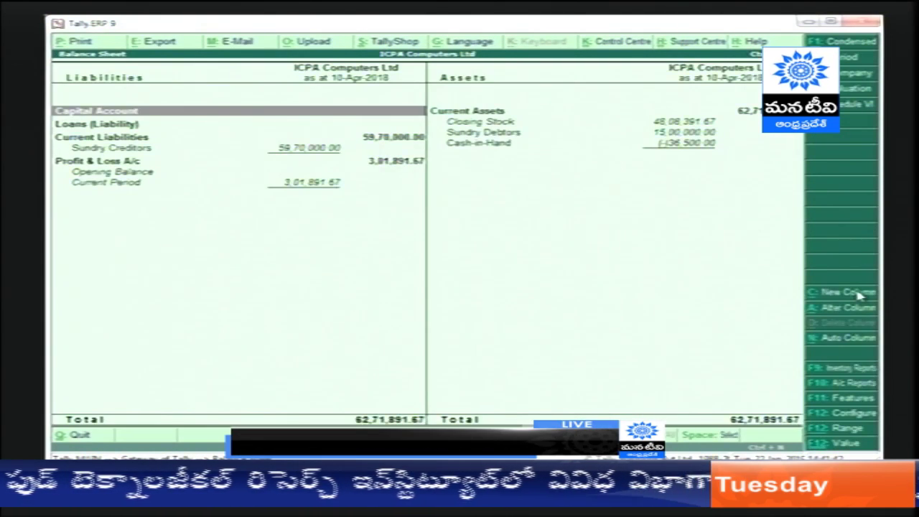
- Repeat the Balance Sheet columns automatically using the Monthly option
click(846, 340)
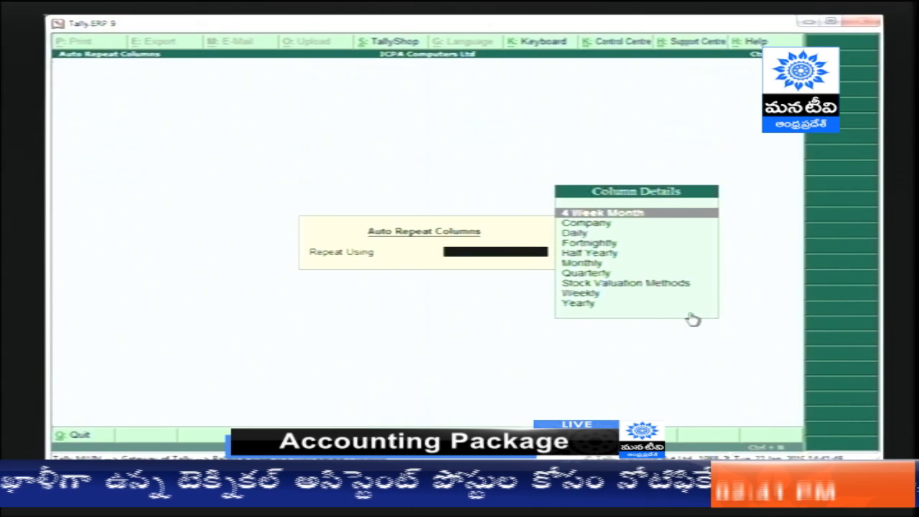
key(Down)
key(Down)
key(Down)
key(Down)
key(Down)
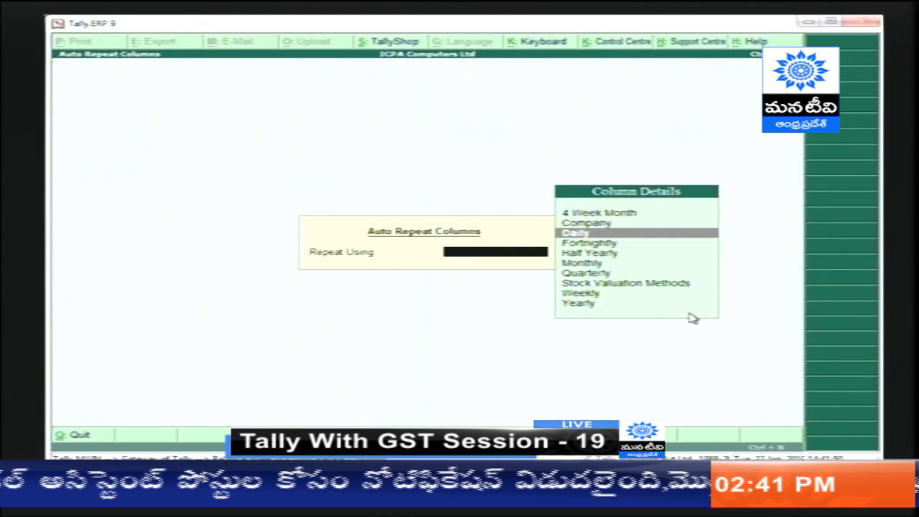
key(Return)
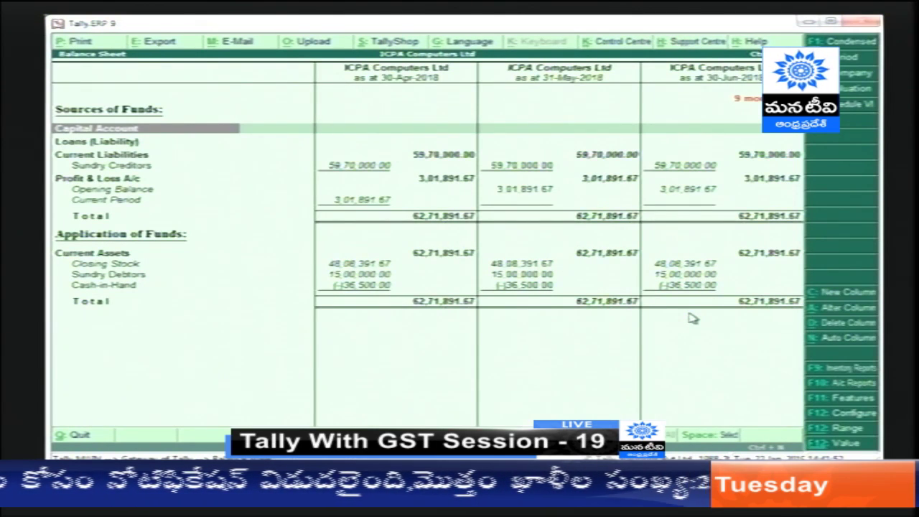
- Look through the monthly Balance Sheet columns from April 2018 to March 2019
key(Right)
key(Right)
key(Right)
key(Right)
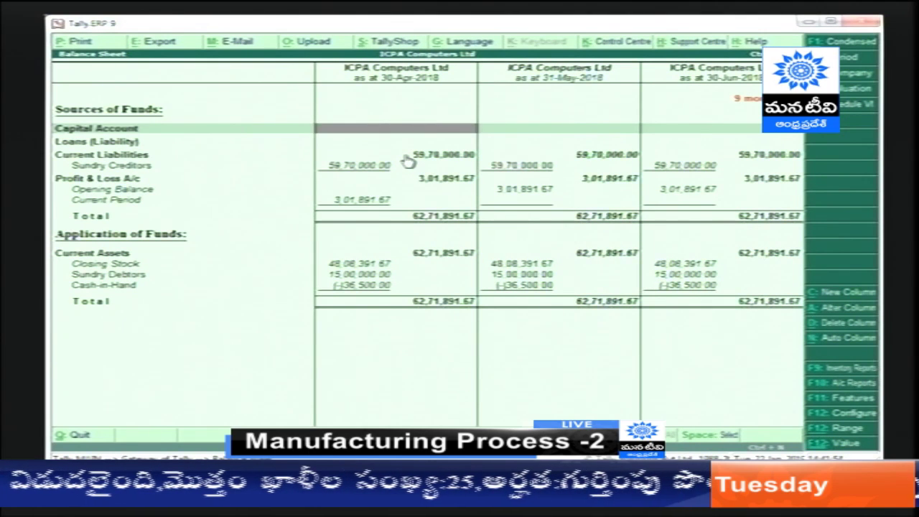
key(Right)
key(Right)
key(Right)
key(Right)
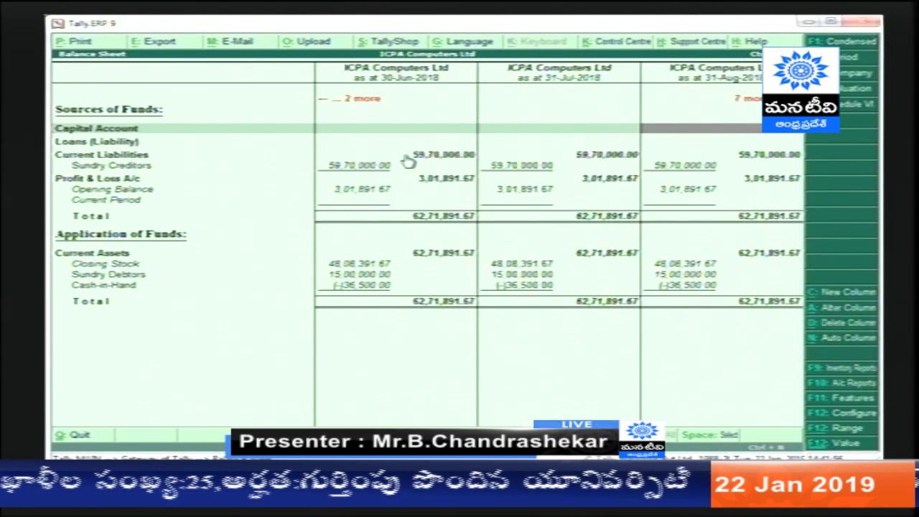
key(Right)
key(Right)
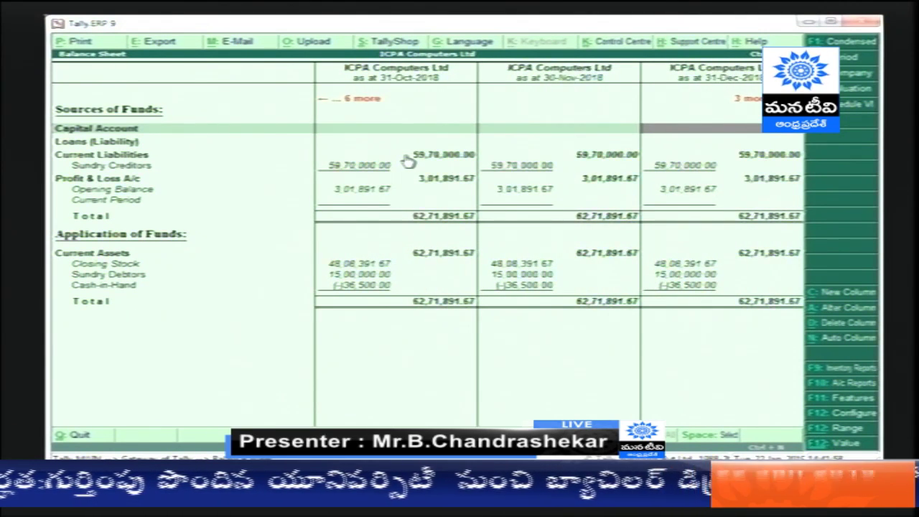
key(Right)
key(Right)
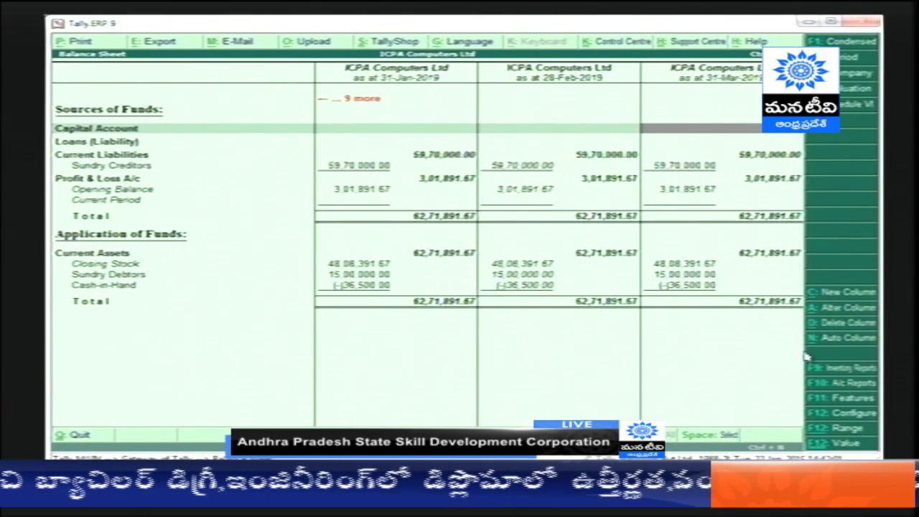
- Repeat the Balance Sheet columns using the Quarterly option and look across the quarters
click(843, 340)
key(Down)
key(Down)
key(Down)
key(Down)
key(Down)
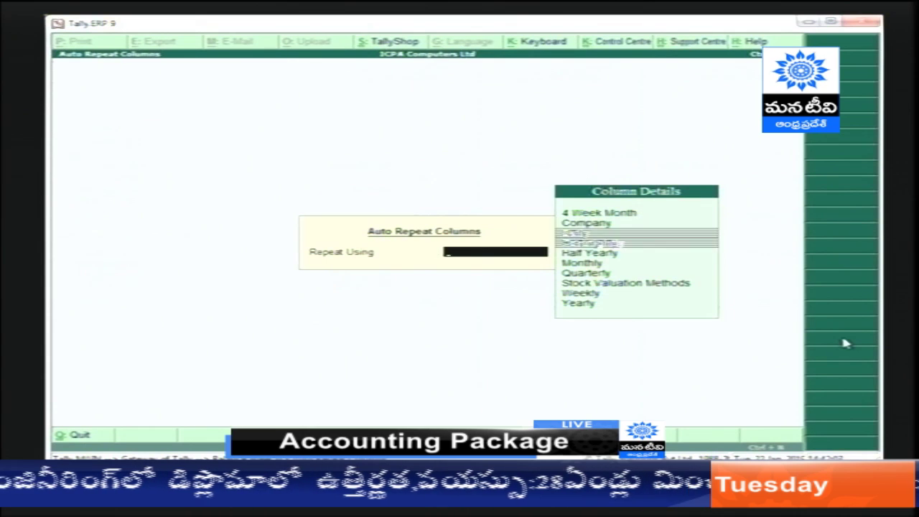
key(Down)
key(Return)
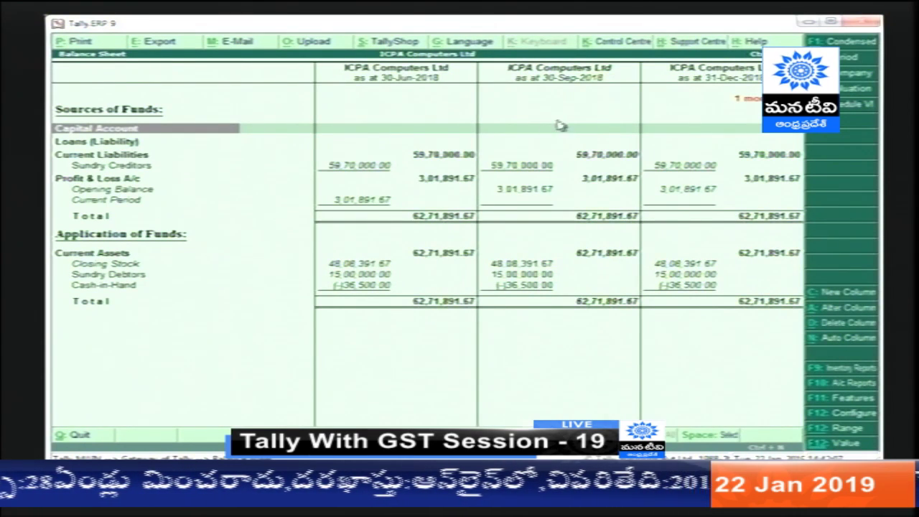
key(Right)
key(Right)
key(Right)
key(Right)
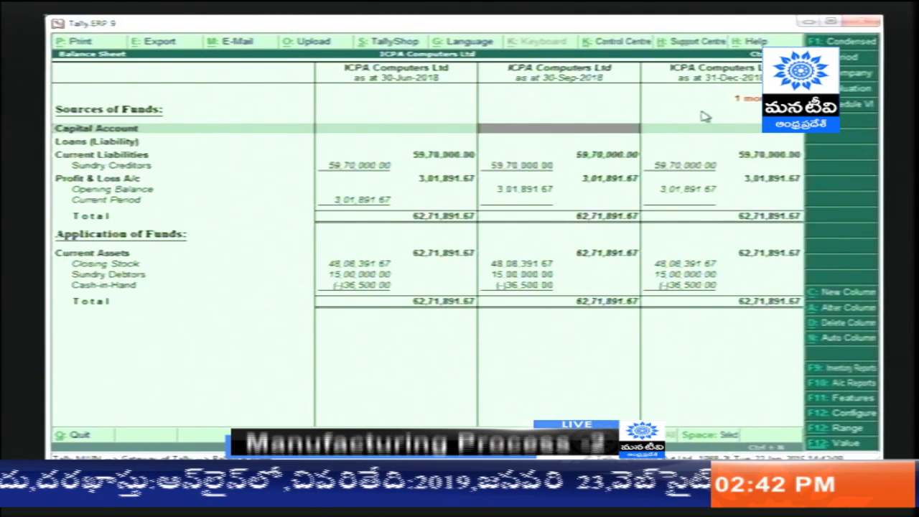
- Repeat the Balance Sheet columns using the Half Yearly option
click(846, 341)
key(Down)
key(Down)
key(Down)
key(Down)
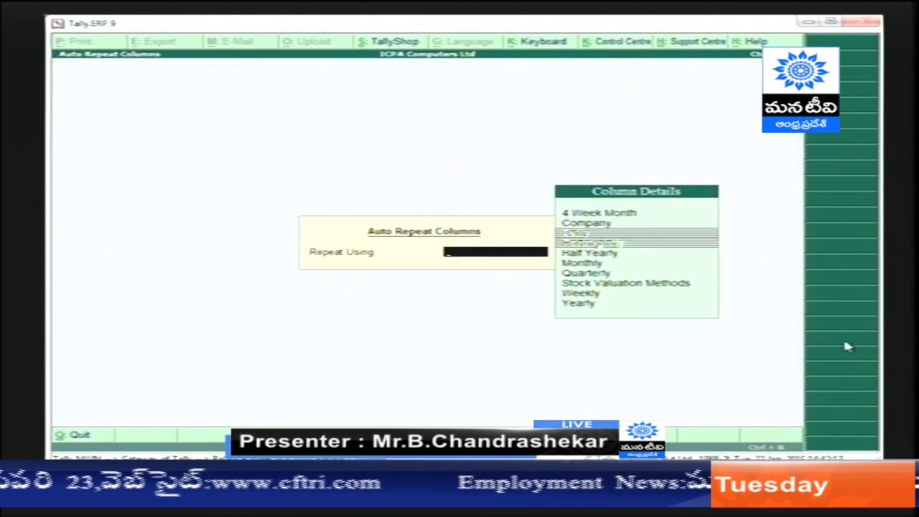
key(Down)
key(Up)
key(Return)
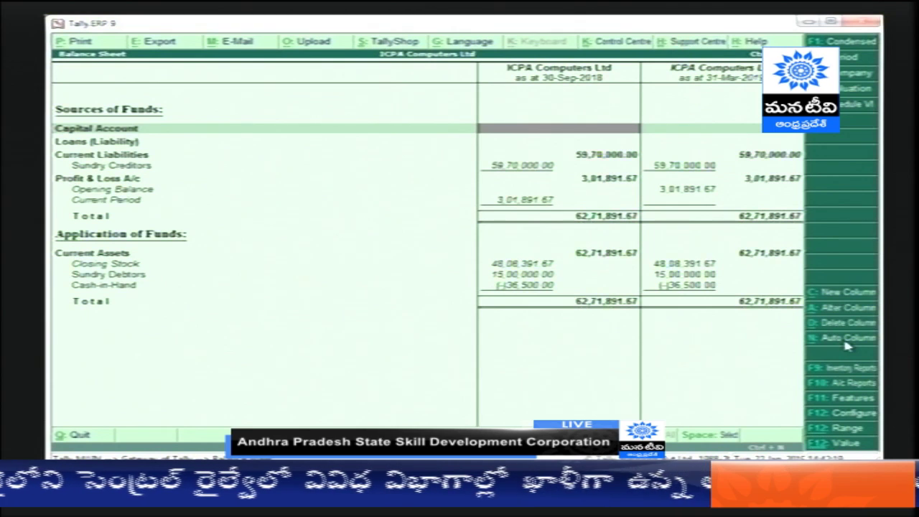
- Leave the Balance Sheet and show the Stock Summary of ICPA Computers Ltd in detailed form
key(Escape)
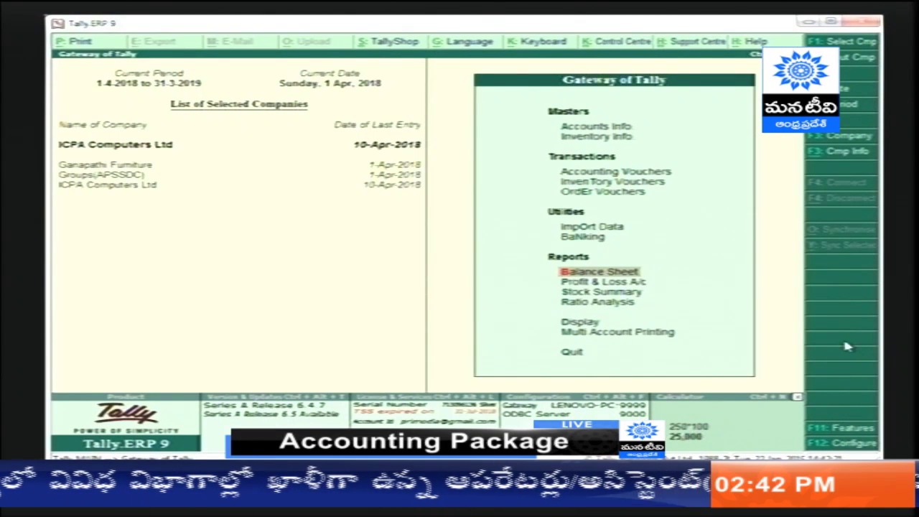
key(Down)
key(Down)
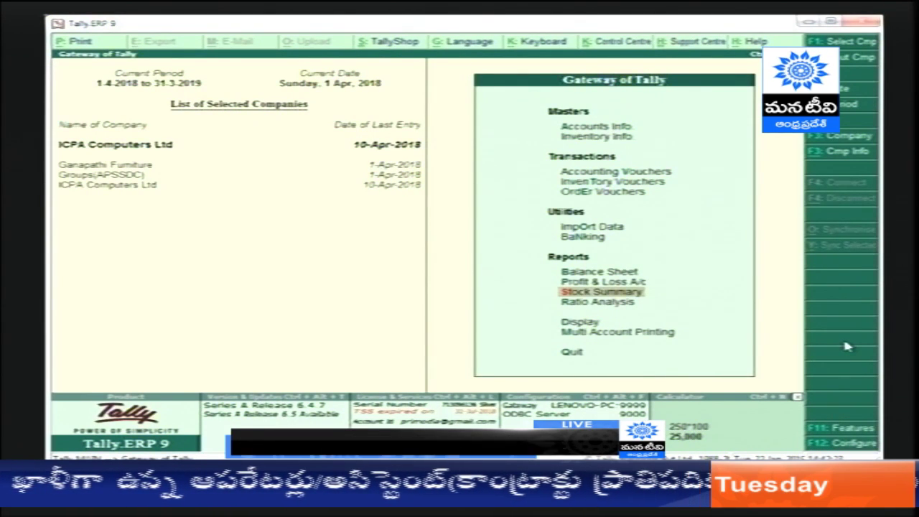
key(Return)
key(alt+F1)
- Go through the stock items and view the monthly summary of 3 Seater Scrap at Main Location, returning to the Stock Summary
key(Down)
key(Down)
key(Down)
key(Down)
key(Down)
key(Down)
key(Down)
key(Down)
key(Down)
key(Down)
key(Down)
key(Down)
key(Down)
key(Down)
key(Down)
key(Down)
key(Down)
key(Down)
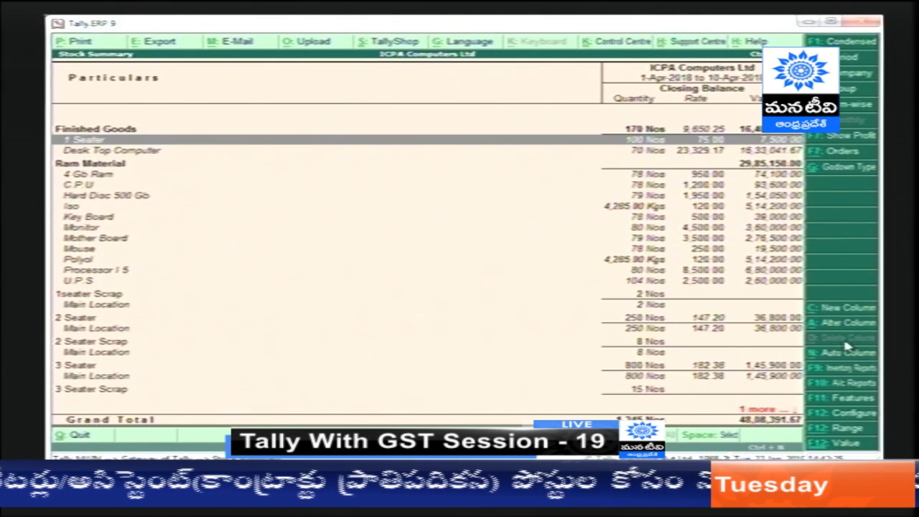
key(Down)
key(Down)
key(Down)
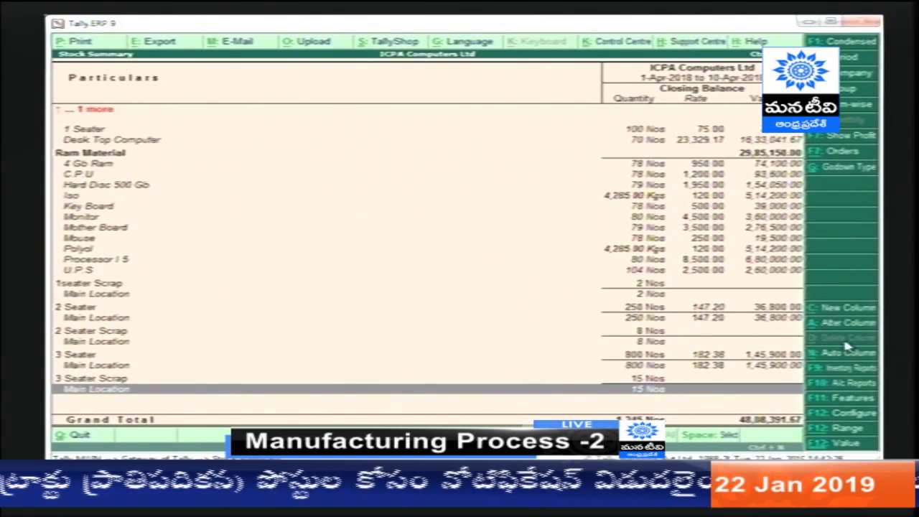
key(Return)
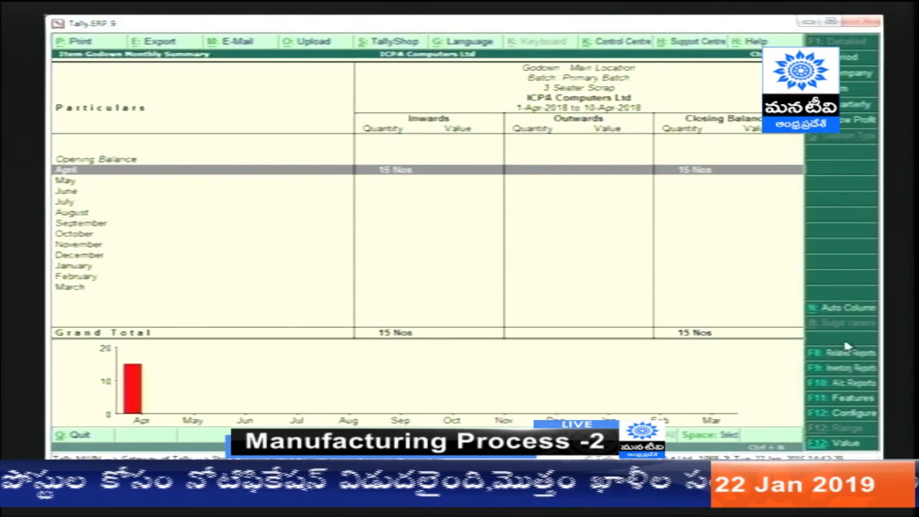
key(Escape)
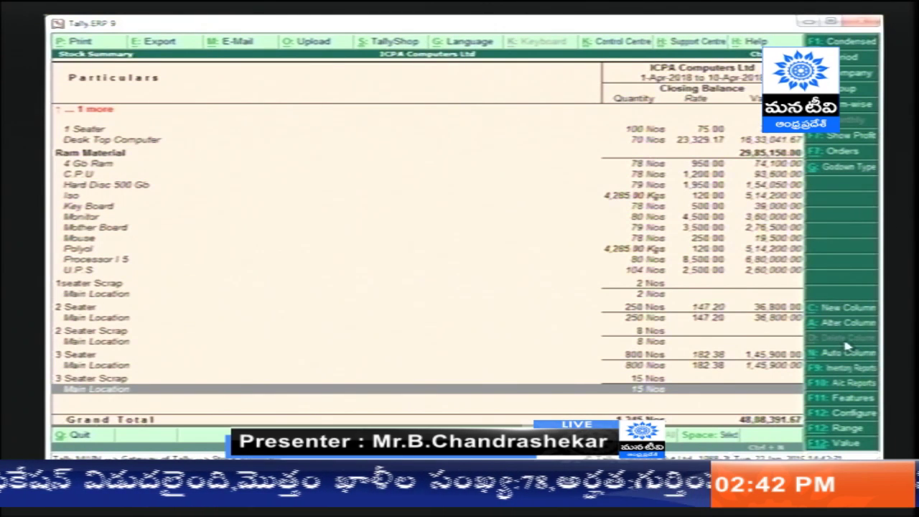
- Configure the Stock Summary to show the opening balance, goods inwards and goods outwards, keeping the other options as they are
click(846, 415)
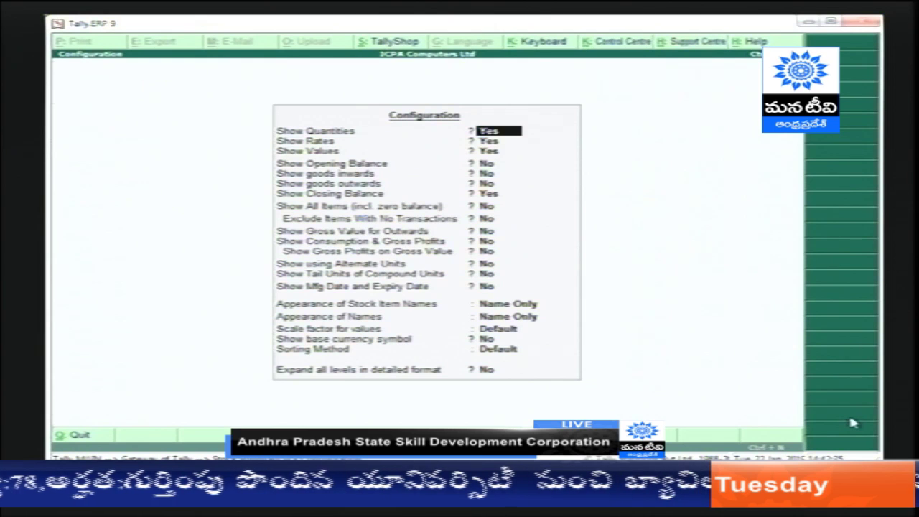
key(Down)
key(Down)
key(Down)
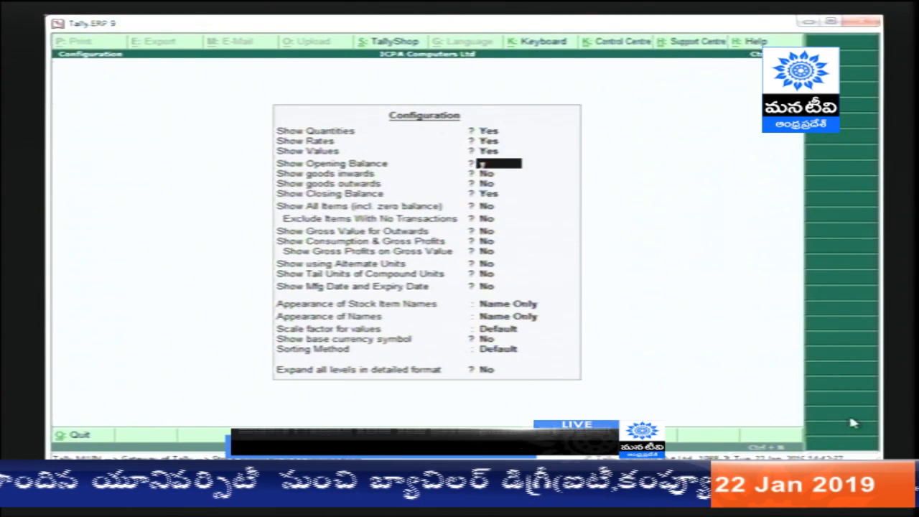
key(y)
key(y)
key(y)
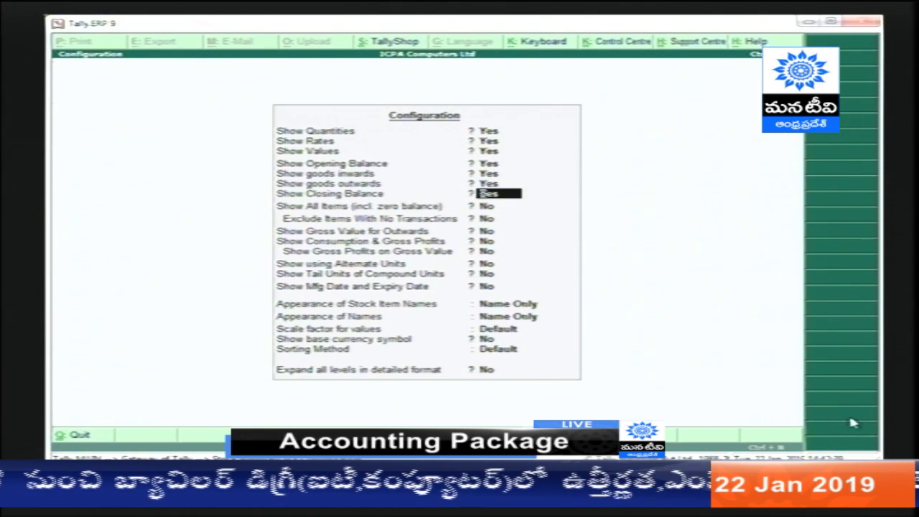
key(Down)
key(Down)
key(Down)
key(Down)
key(Down)
key(Down)
key(Down)
key(Down)
key(Down)
key(Down)
key(Down)
key(Down)
key(Down)
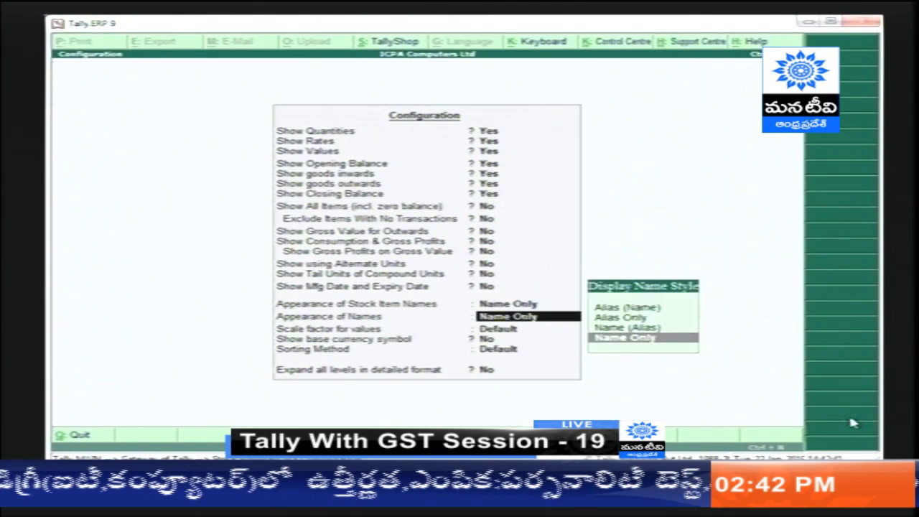
key(Return)
key(Return)
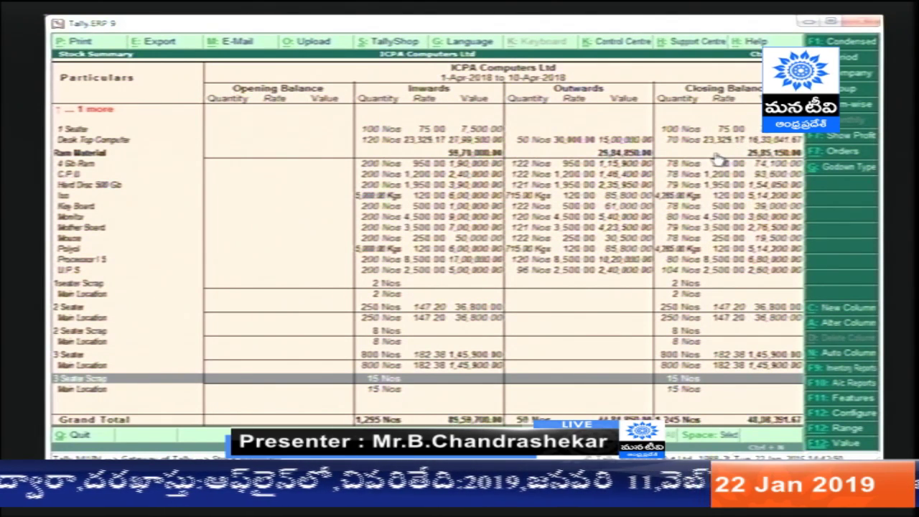
- Compare the condensed and detailed Stock Summary, review its rows up to Finished Goods, and leave the report
key(alt+F1)
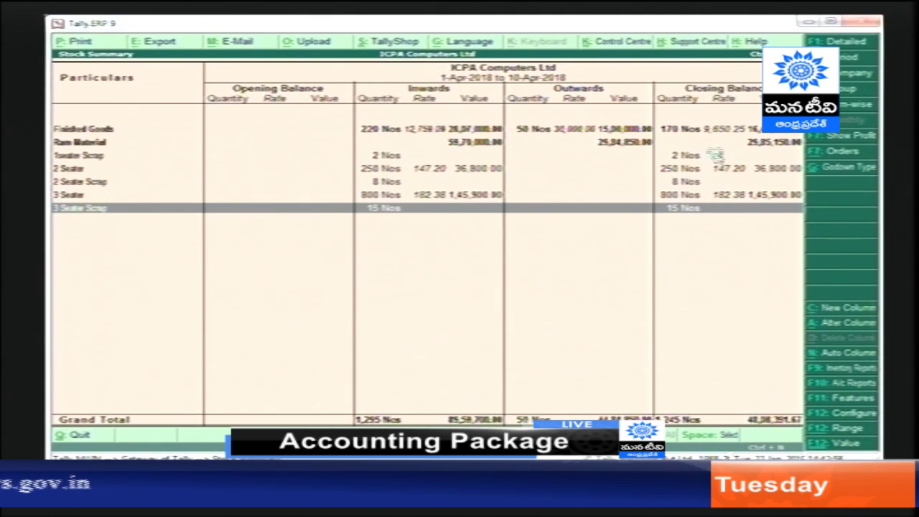
key(alt+F1)
key(Up)
key(Up)
key(Up)
key(Up)
key(Up)
key(Up)
key(Up)
key(Up)
key(Up)
key(Up)
key(Up)
key(Up)
key(Up)
key(Up)
key(Up)
key(Up)
key(Up)
key(Up)
key(Up)
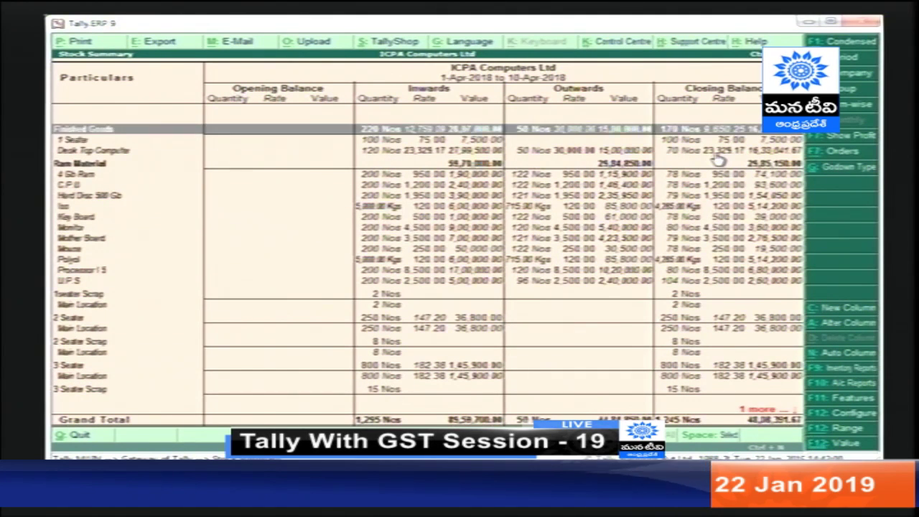
key(Down)
key(Down)
key(Down)
key(Escape)
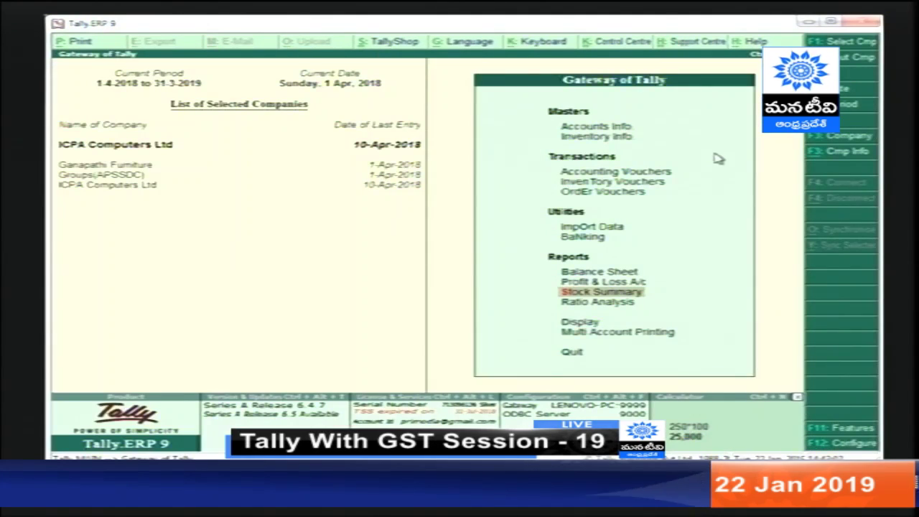
- Open the Stock Summary and configure it to hide rates and values and show opening balance, goods inwards and goods outwards
key(Return)
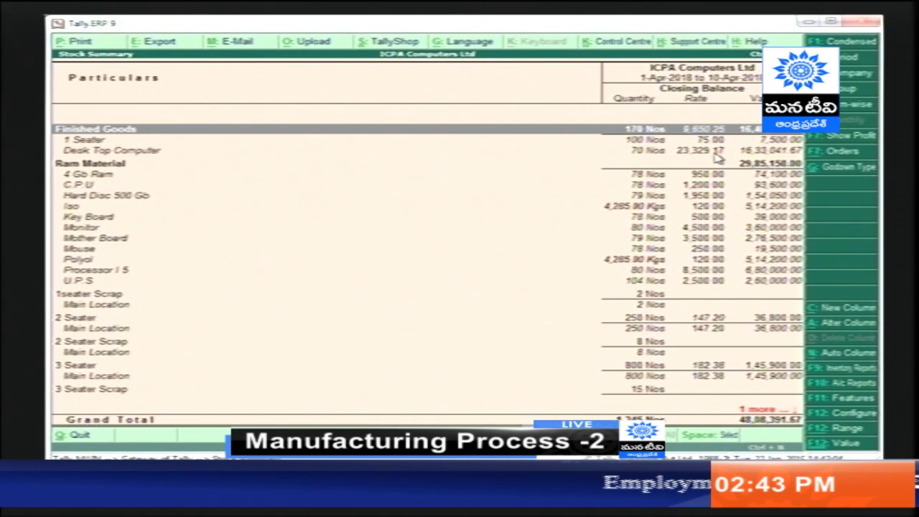
click(839, 417)
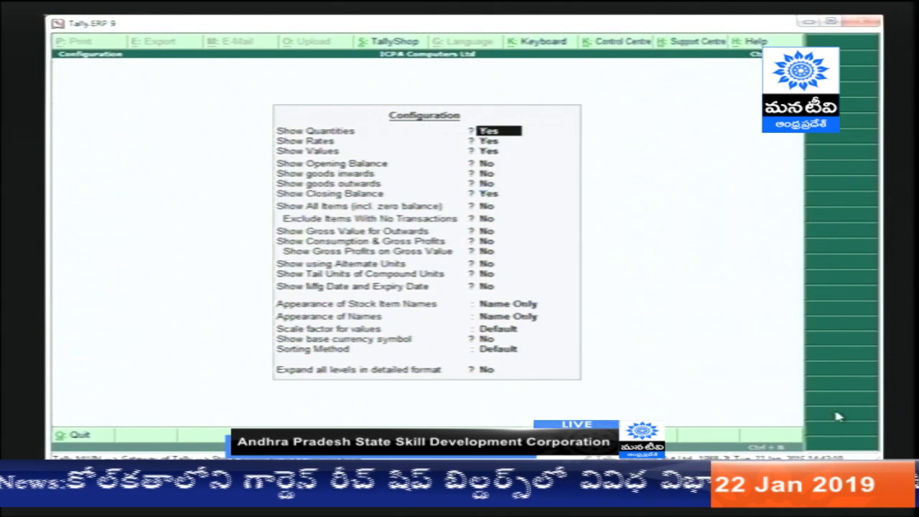
key(Return)
key(n)
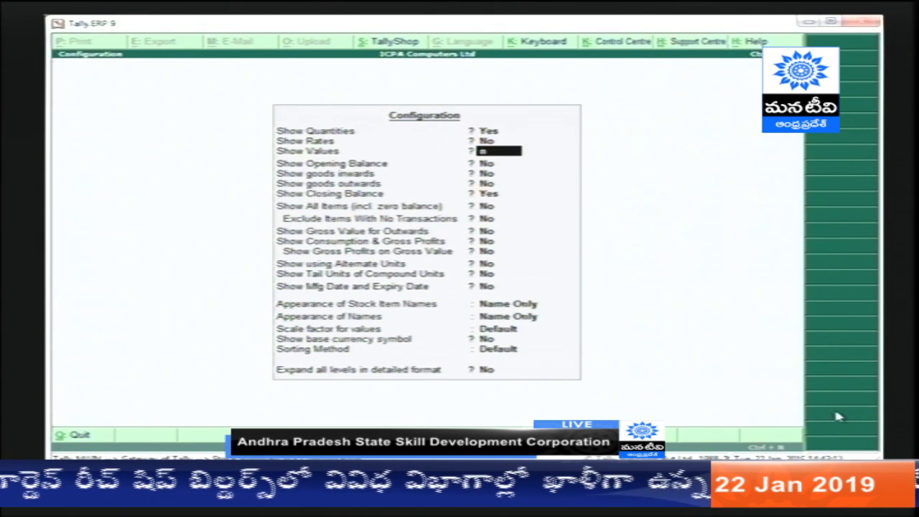
key(y)
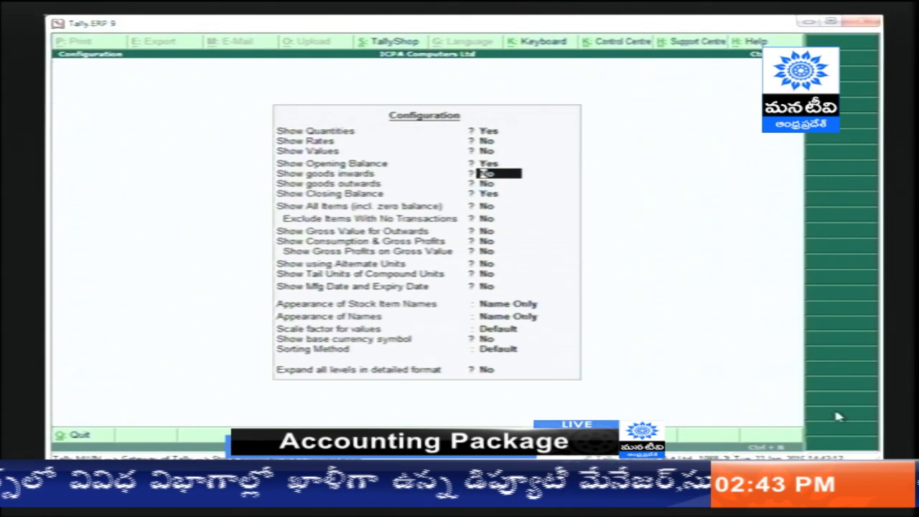
key(y)
key(y)
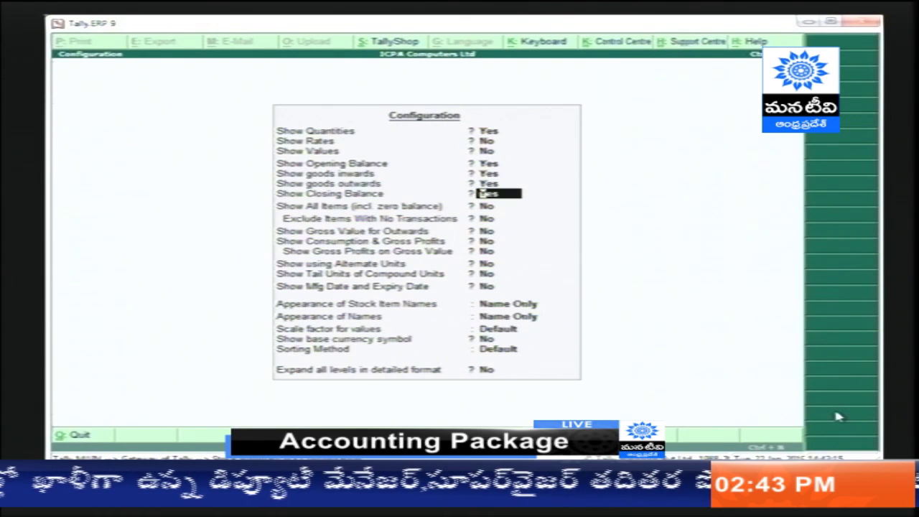
key(Return)
key(Return)
key(Return)
key(Return)
key(Return)
key(Return)
key(Return)
key(Return)
key(Return)
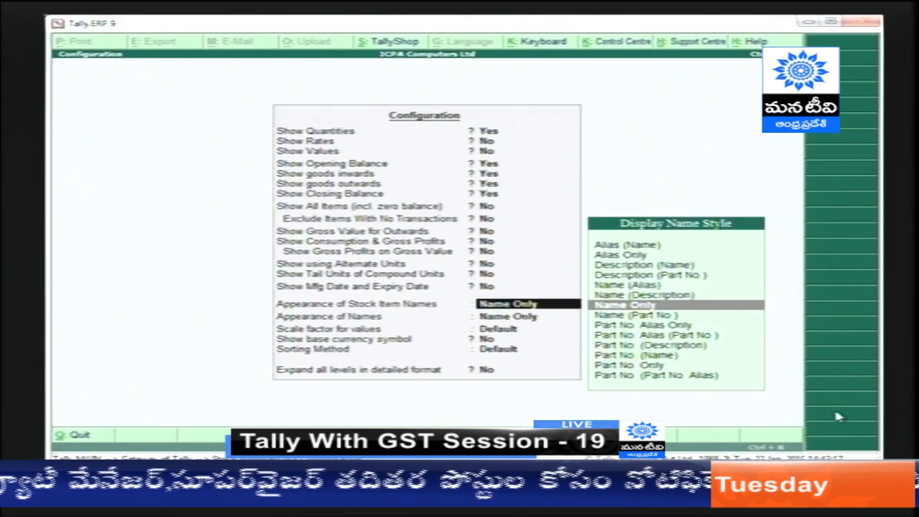
key(Return)
key(Return)
key(Return)
key(Return)
key(Return)
key(Return)
key(Return)
key(Return)
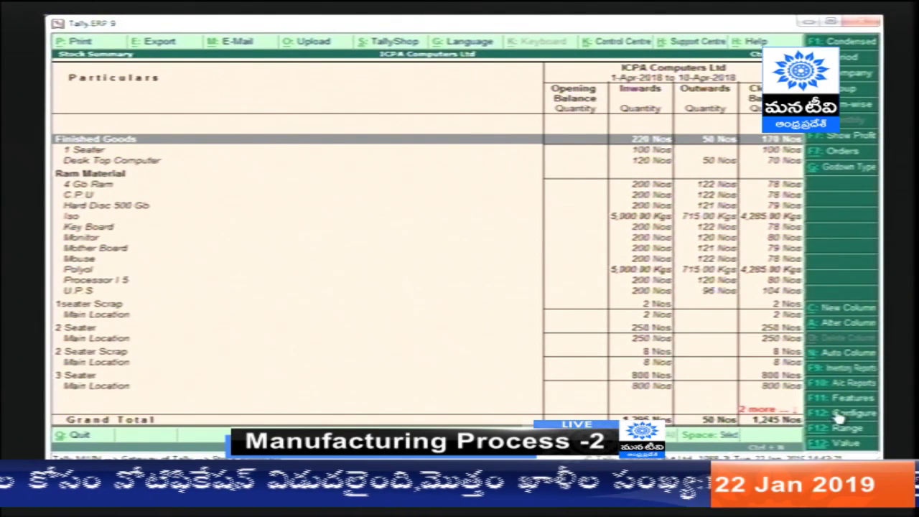
key(Down)
key(Down)
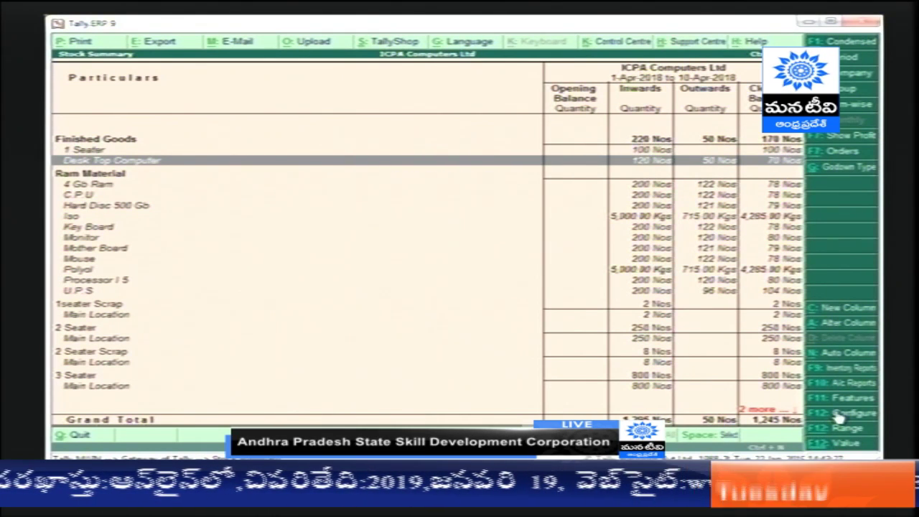
- Configure the Stock Summary to show rates and values again alongside the quantities
click(839, 415)
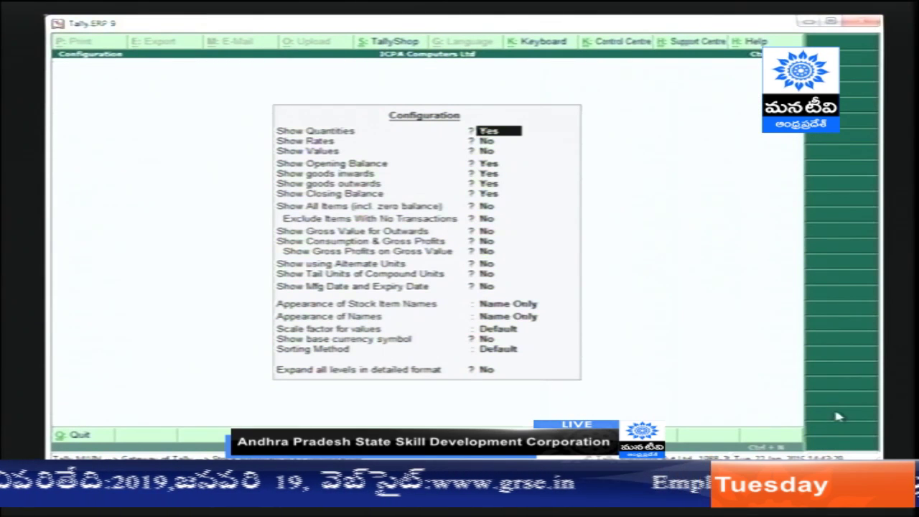
key(Return)
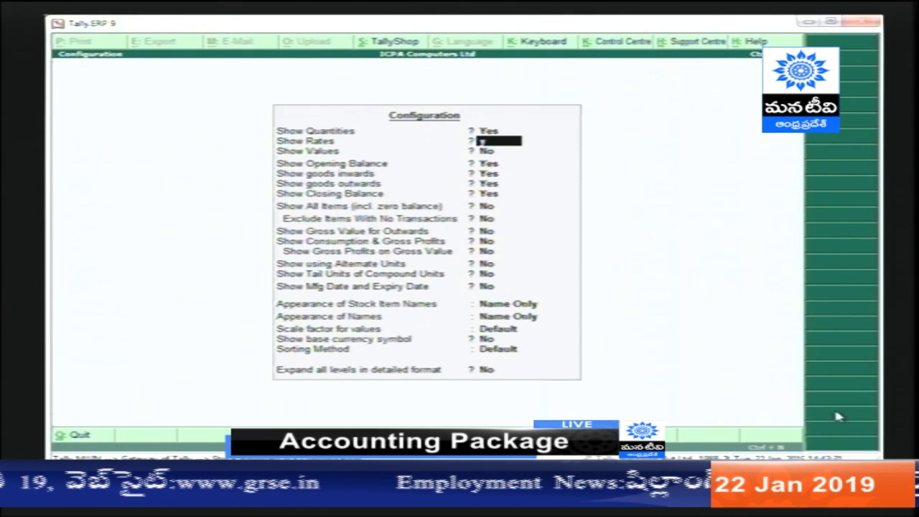
key(y)
key(y)
key(ctrl+a)
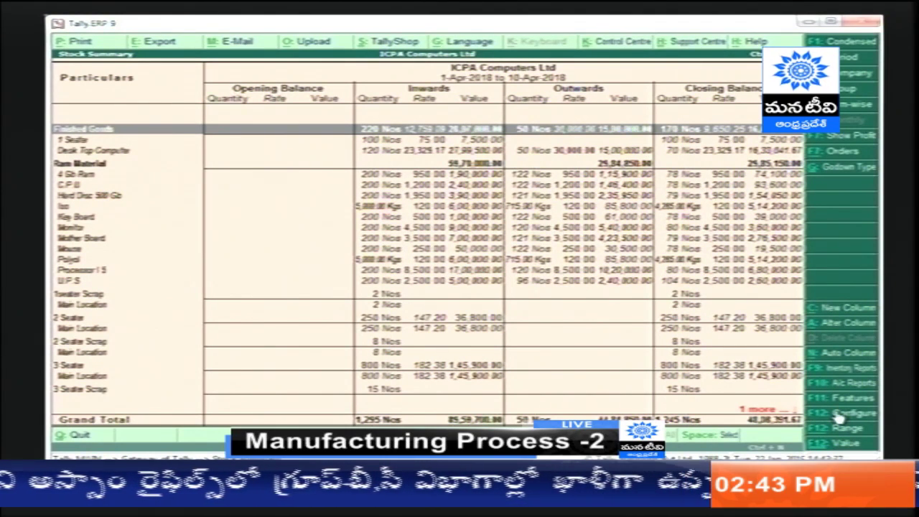
- Go through the stock items' inward, outward and closing quantities, rates and values, and leave the Stock Summary
key(Down)
key(Down)
key(Down)
key(Down)
key(Down)
key(Down)
key(Down)
key(Down)
key(Down)
key(Down)
key(Down)
key(Down)
key(Down)
key(Down)
key(Down)
key(Down)
key(Down)
key(Down)
key(Down)
key(Down)
key(Down)
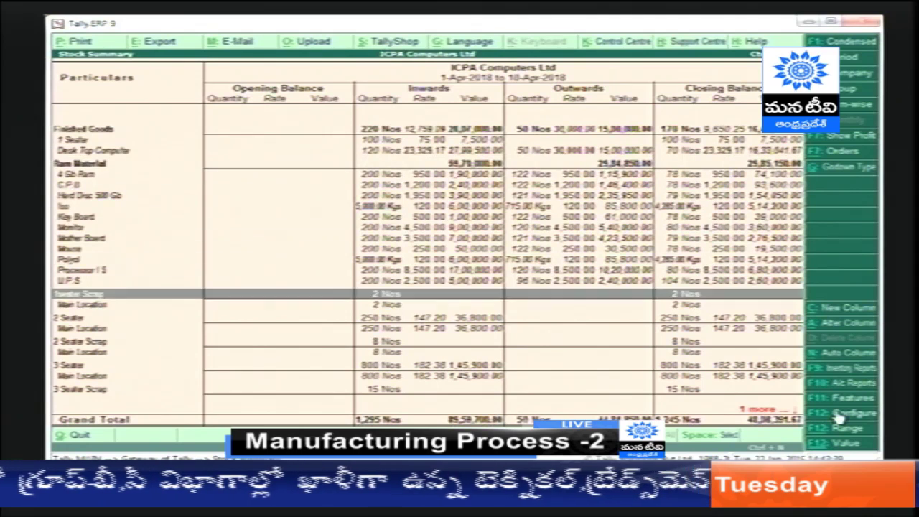
key(Escape)
- Open the Ratio Analysis, examine its principal groups and principal ratios, and return to the Gateway of Tally
key(Down)
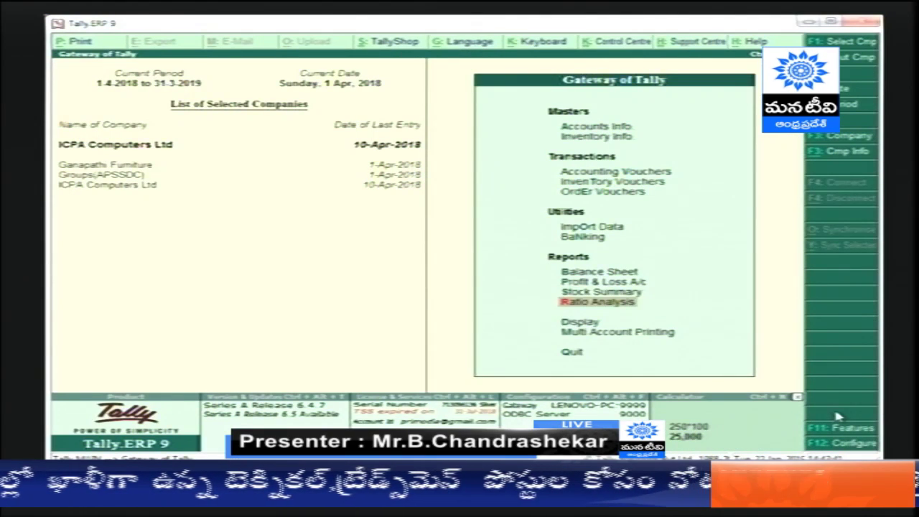
key(Return)
key(Right)
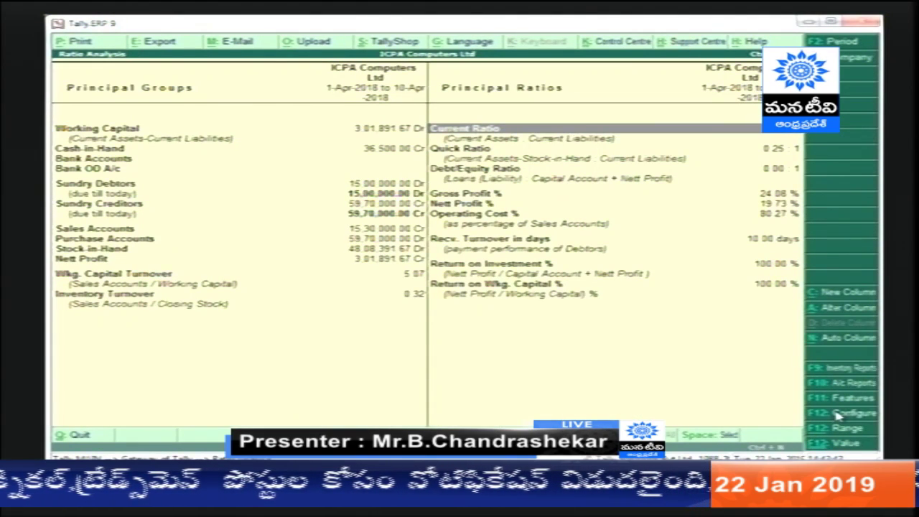
key(Left)
key(Down)
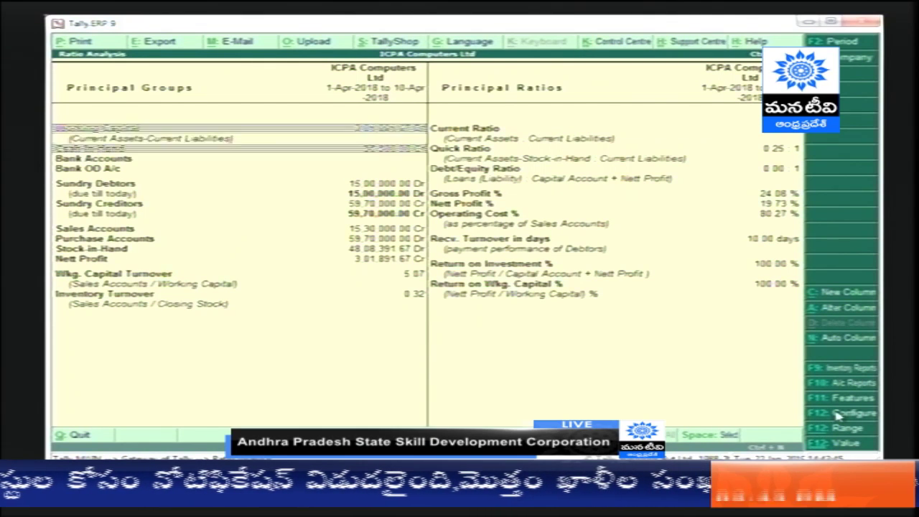
key(Right)
key(Down)
key(Down)
key(Down)
key(Left)
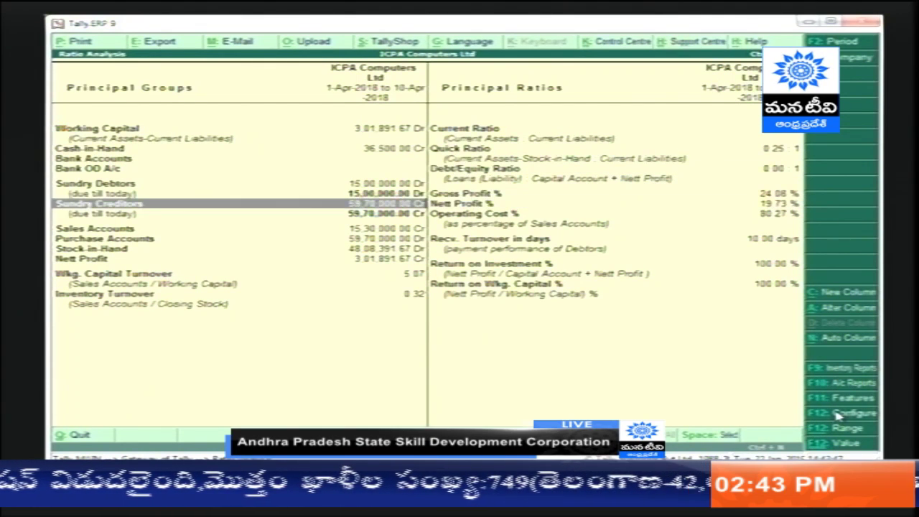
key(Down)
key(Down)
key(Right)
key(Down)
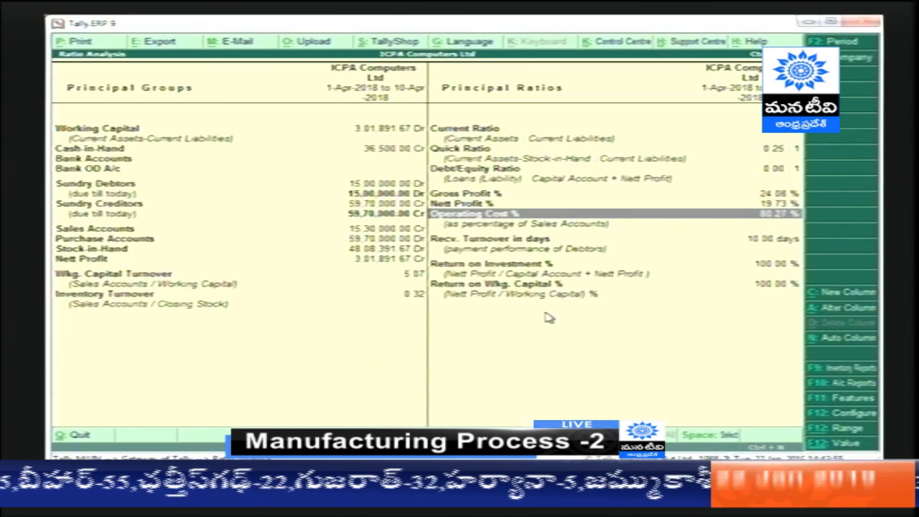
key(Escape)
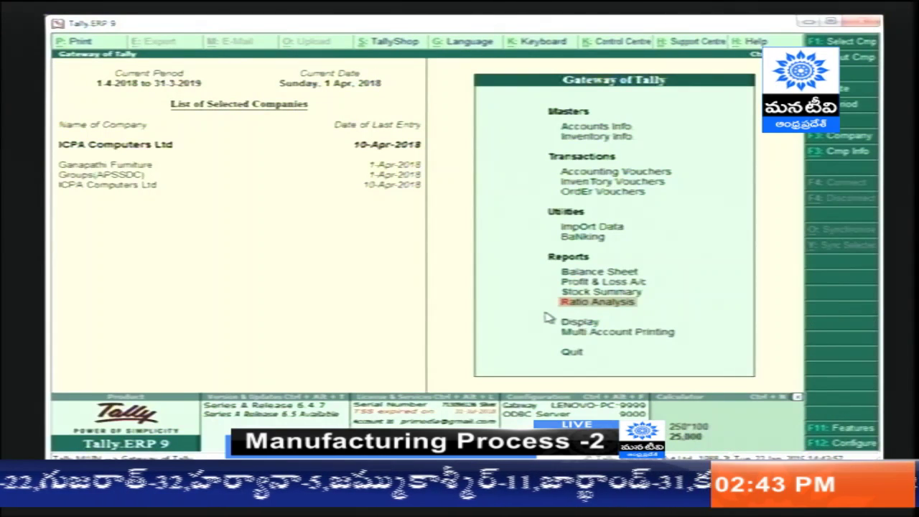
- Show the Trial Balance of ICPA Computers Ltd in detailed form
key(Down)
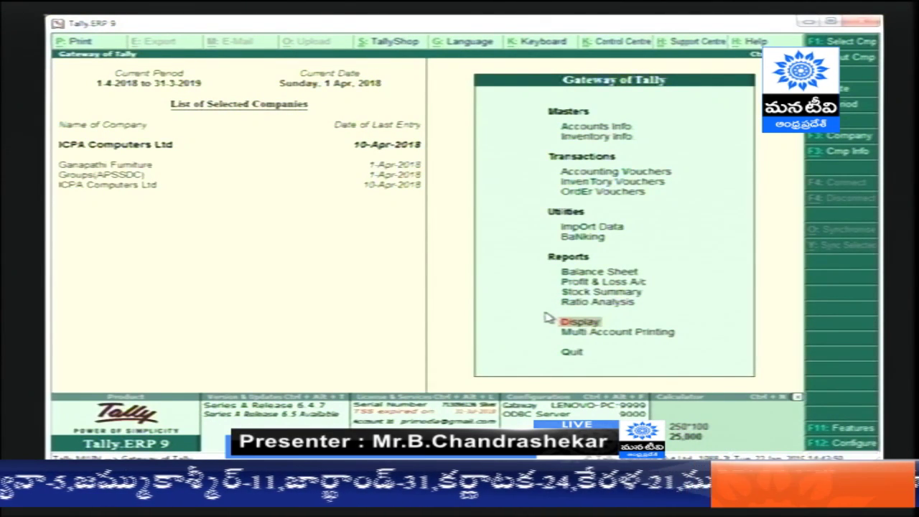
key(Return)
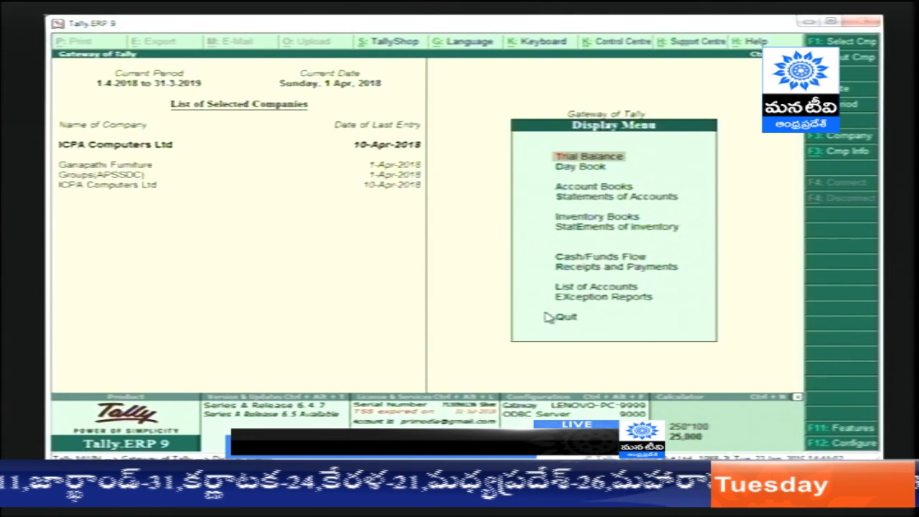
key(Return)
key(alt+F1)
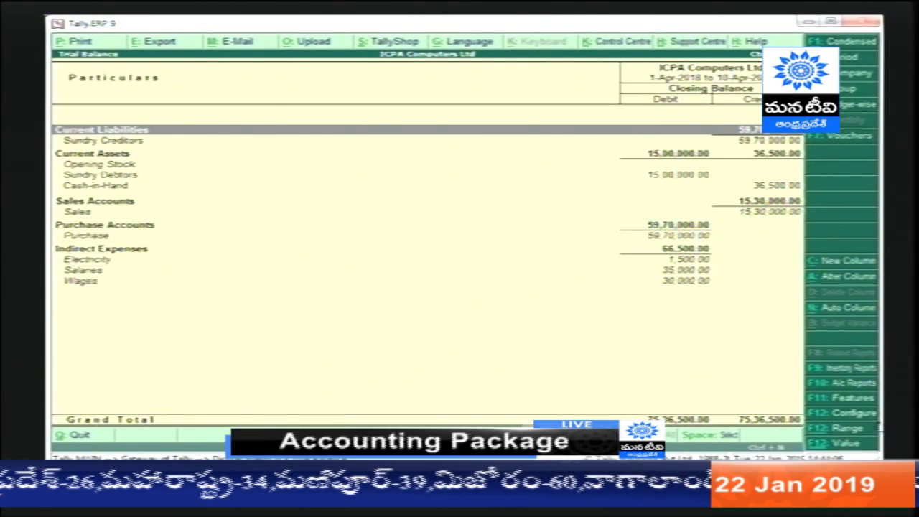
- Configure the Trial Balance to show opening balances and transactions, keeping the other options, and leave the report after viewing it
click(856, 417)
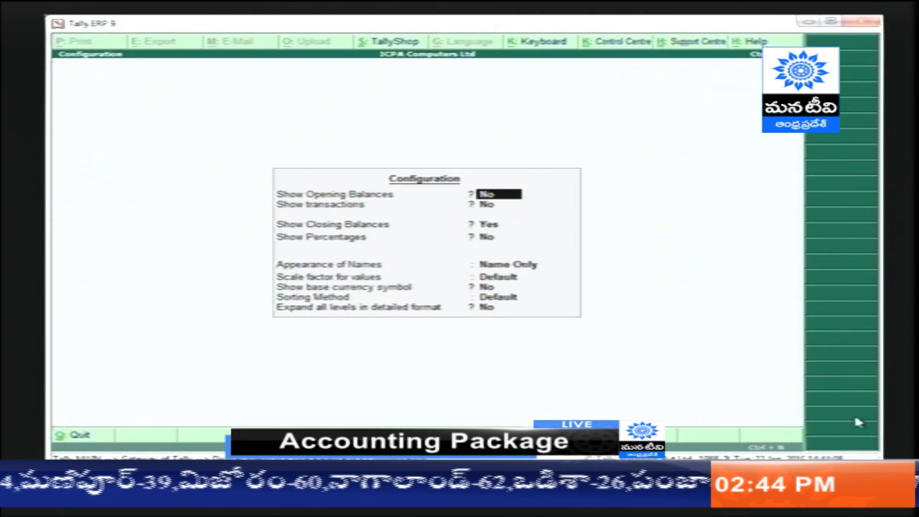
text(y)
key(Return)
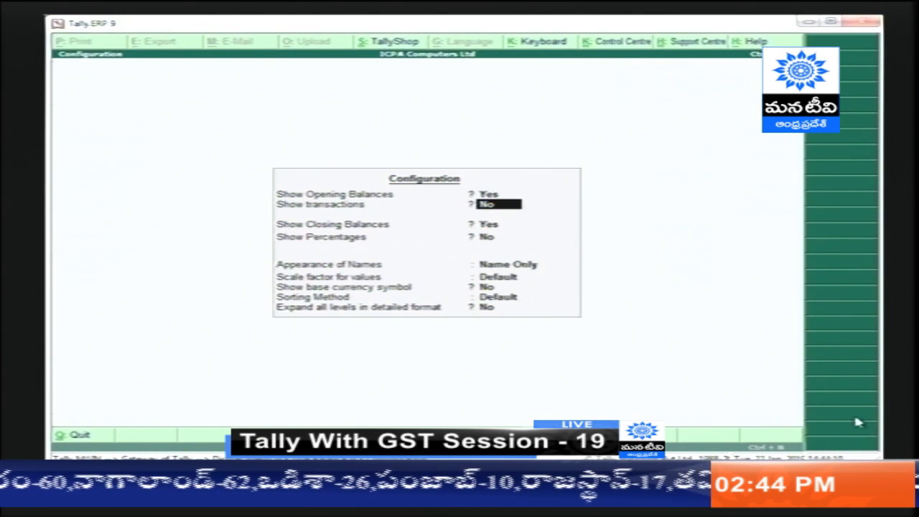
text(y)
key(Return)
key(Return)
key(Return)
key(Return)
key(Return)
key(Return)
key(Return)
key(Return)
key(Return)
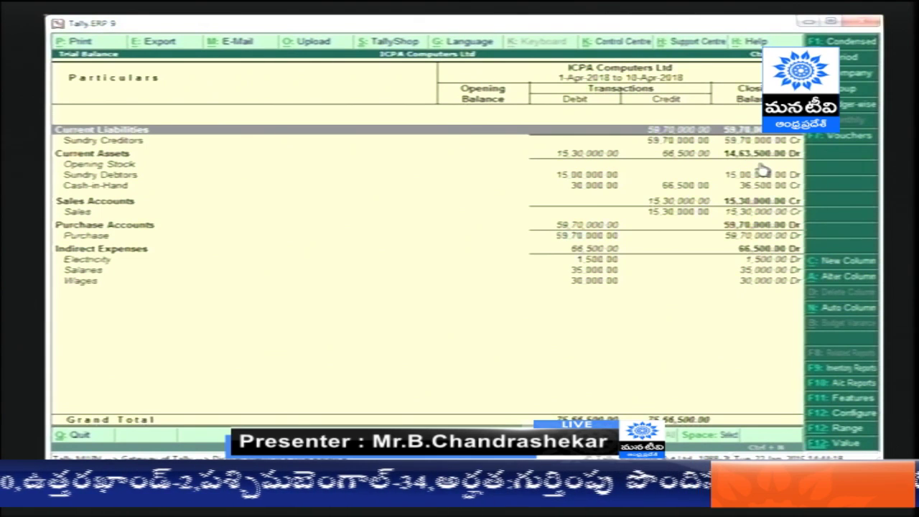
key(Escape)
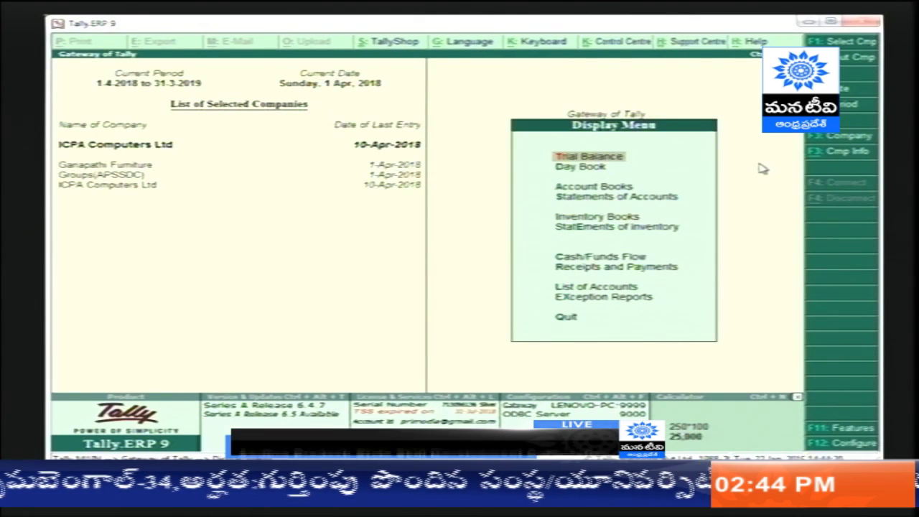
- Open the Day Book and change its date to 10-4-2018
key(Down)
key(Return)
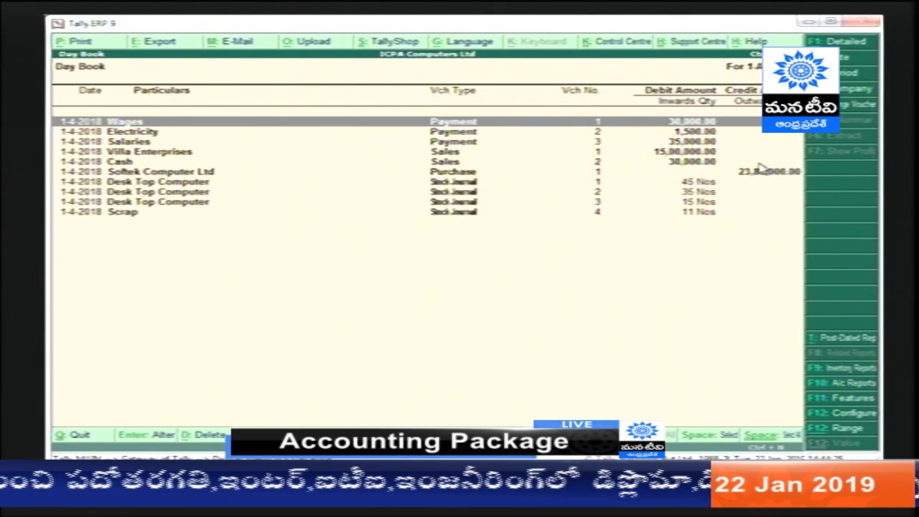
key(F2)
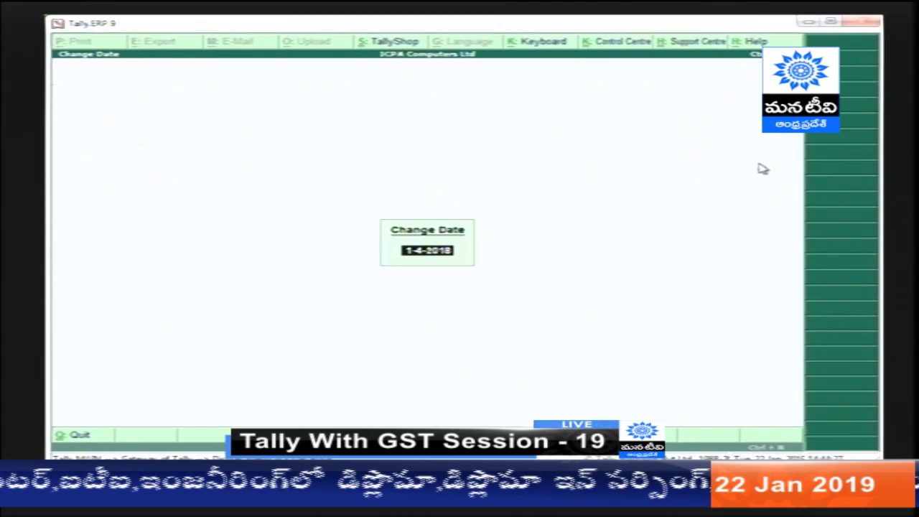
text(1-)
key(BackSpace)
key(BackSpace)
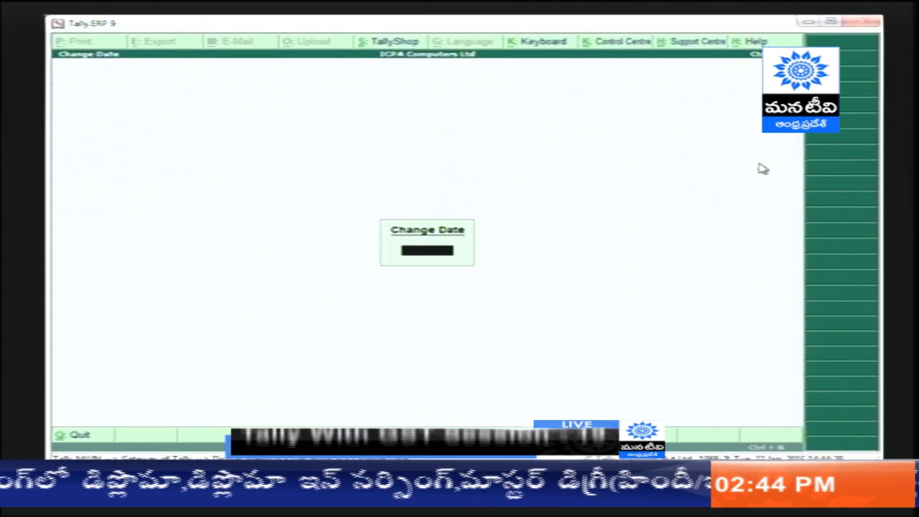
text(10-4)
key(Return)
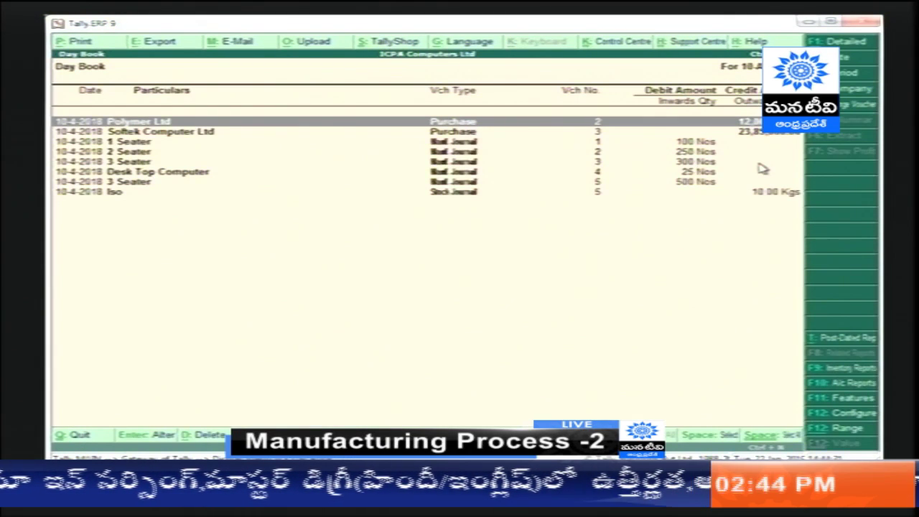
- Change the Day Book date to 15-4-2018
key(F2)
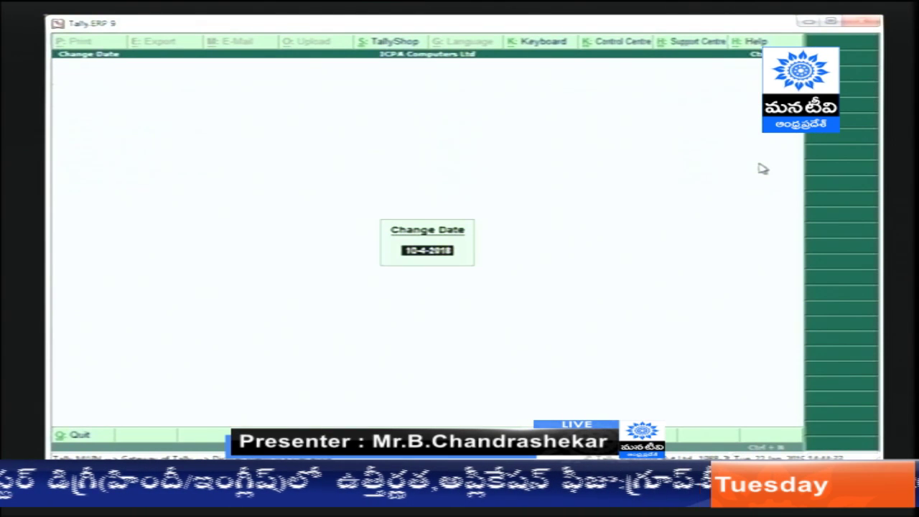
text(15-4)
key(Return)
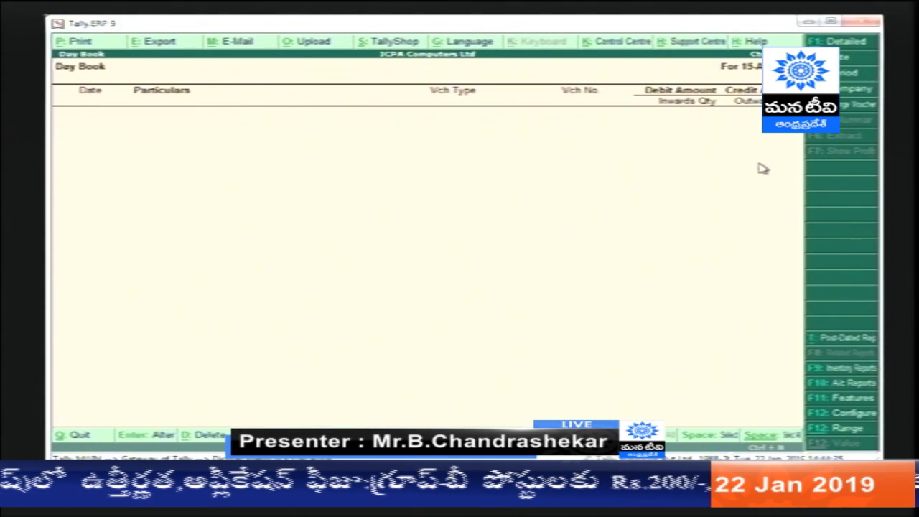
- Set the Day Book period from 1-4-2018 to 30-4-2018 and go through the first vouchers
key(alt+F2)
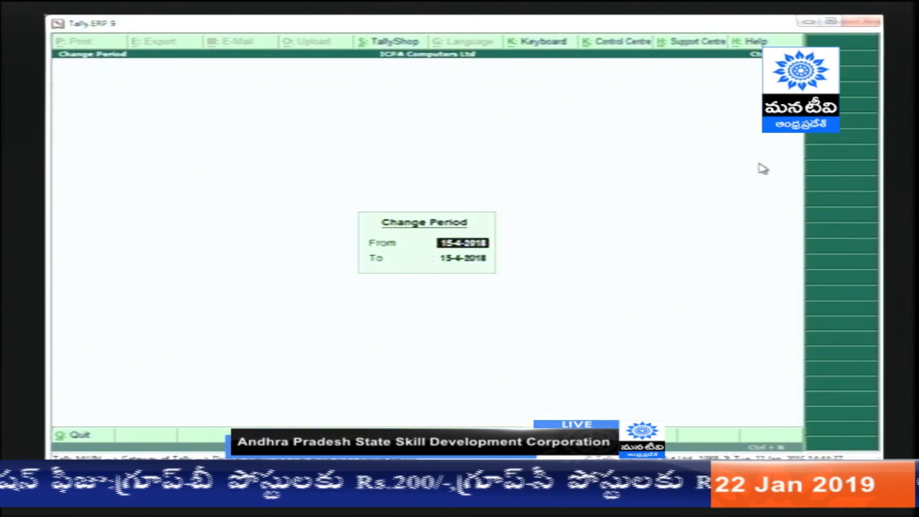
text(1)
key(Return)
text(30.4)
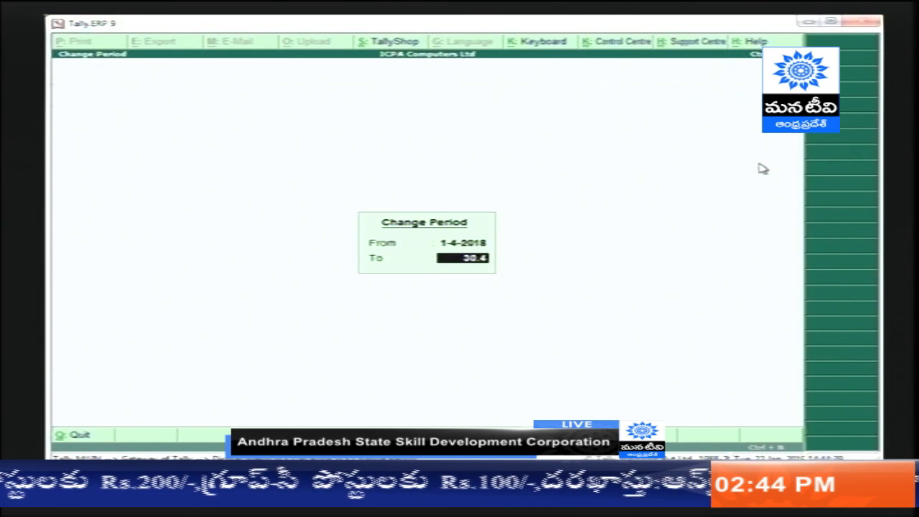
key(Return)
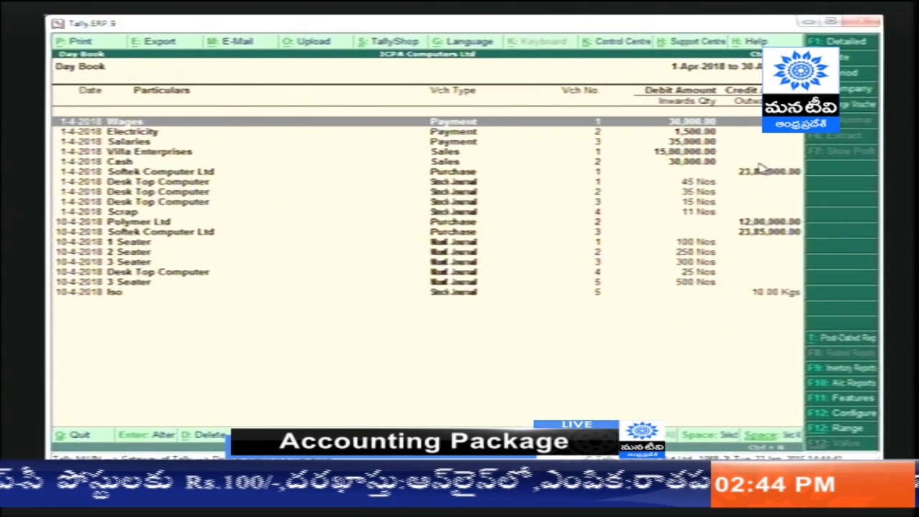
key(Down)
key(Down)
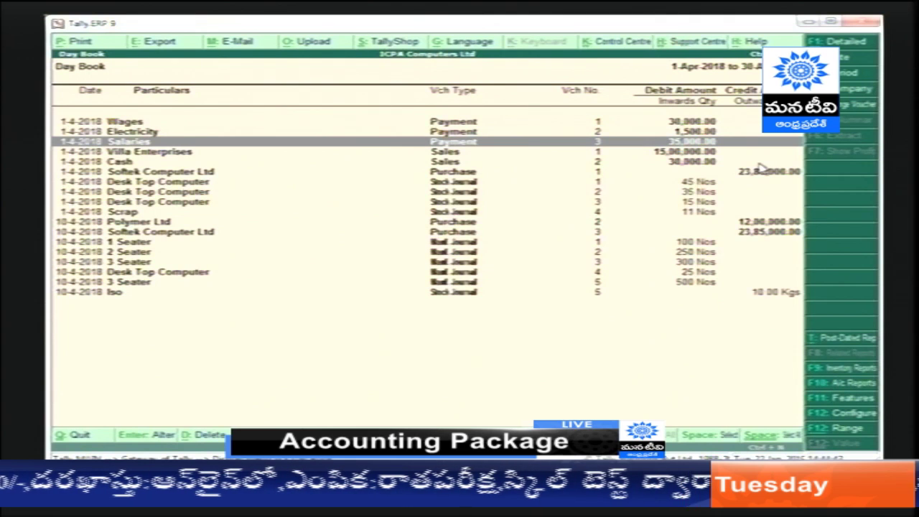
- Go through all the April 2018 vouchers listed in the Day Book, from Wages to Iso, and leave the report
key(Down)
key(Down)
key(Down)
key(Down)
key(Down)
key(Down)
key(Down)
key(Down)
key(Down)
key(Down)
key(Down)
key(Down)
key(Down)
key(Down)
key(Down)
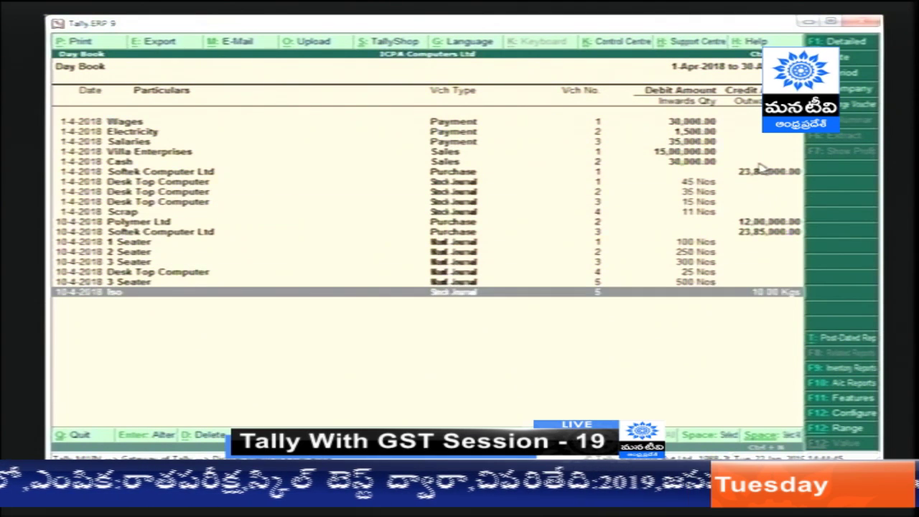
key(Up)
key(Up)
key(Up)
key(Up)
key(Up)
key(Up)
key(Up)
key(Up)
key(Up)
key(Up)
key(Up)
key(Up)
key(Up)
key(Up)
key(Up)
key(Up)
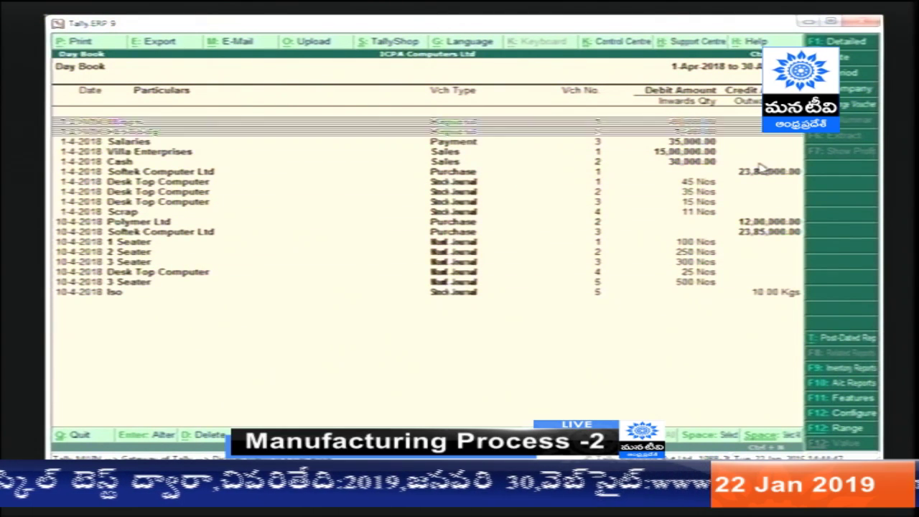
key(Down)
key(Down)
key(Down)
key(Down)
key(Down)
key(Down)
key(Down)
key(Down)
key(Down)
key(Down)
key(Down)
key(Down)
key(Down)
key(Down)
key(Down)
key(Down)
key(Down)
key(Up)
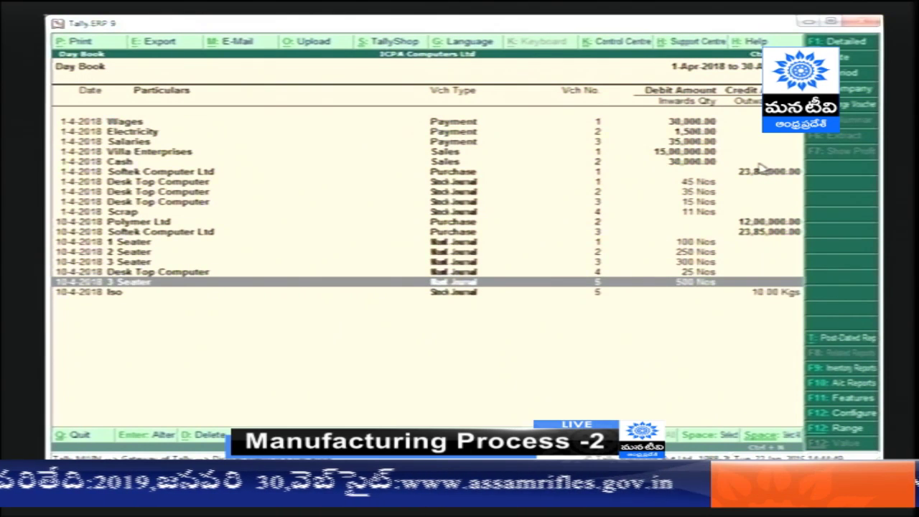
key(Up)
key(Up)
key(Up)
key(Up)
key(Up)
key(Up)
key(Up)
key(Up)
key(Up)
key(Up)
key(Up)
key(Up)
key(Up)
key(Up)
key(Up)
key(Up)
key(Down)
key(Down)
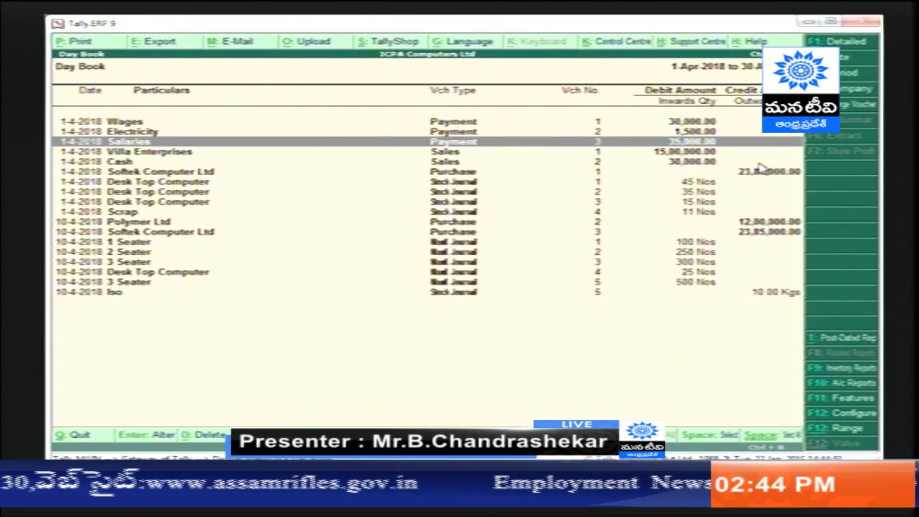
key(Escape)
- View the Statements of Accounts choices, look into Outstandings, and return to the Display Menu
key(Down)
key(Down)
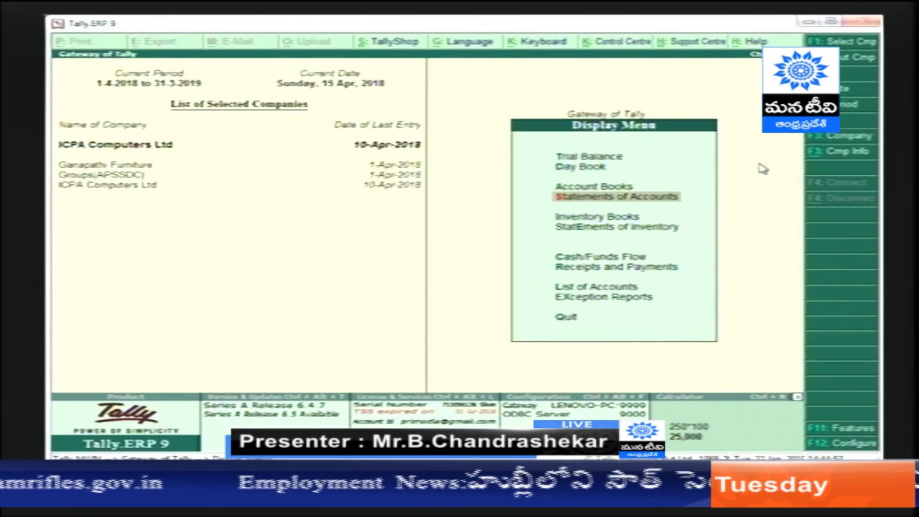
key(Up)
key(Down)
key(Return)
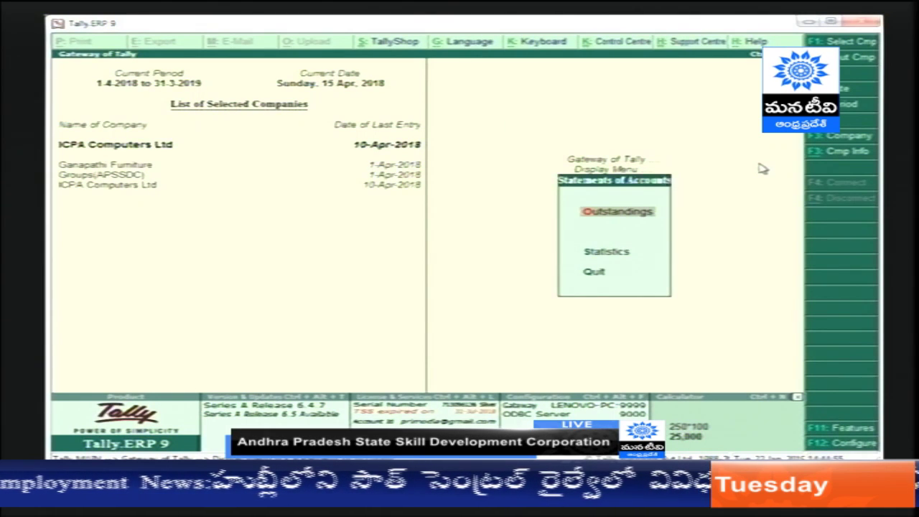
key(Return)
key(Escape)
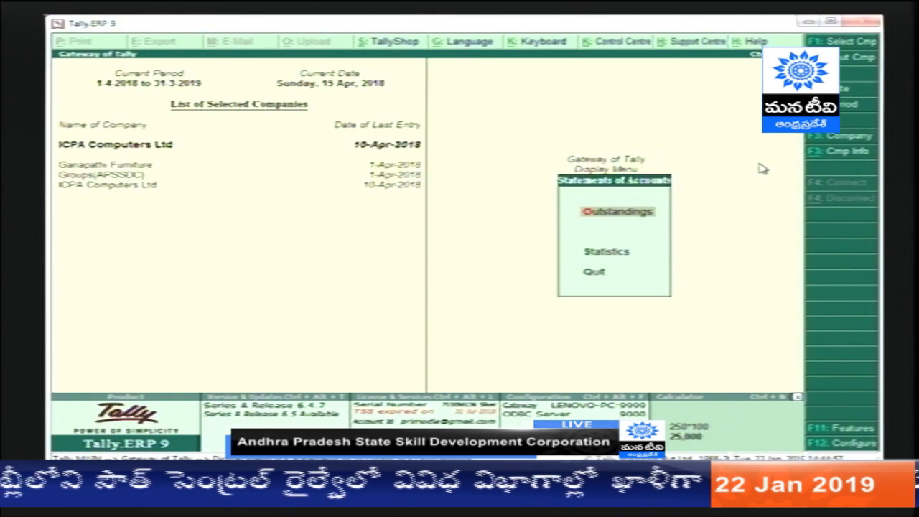
key(Escape)
- Look through the reports available under Inventory Books and return to the Display Menu
key(Down)
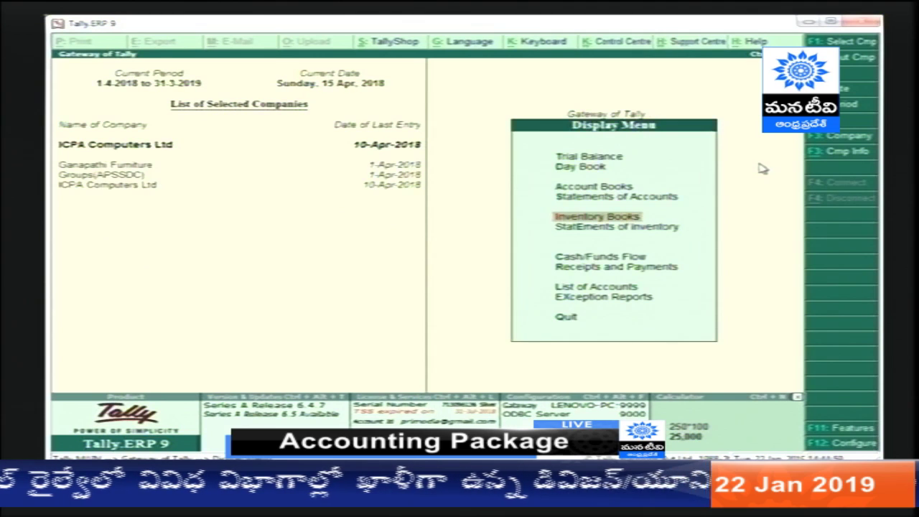
key(Return)
key(Down)
key(Down)
key(Down)
key(Down)
key(Down)
key(Down)
key(Down)
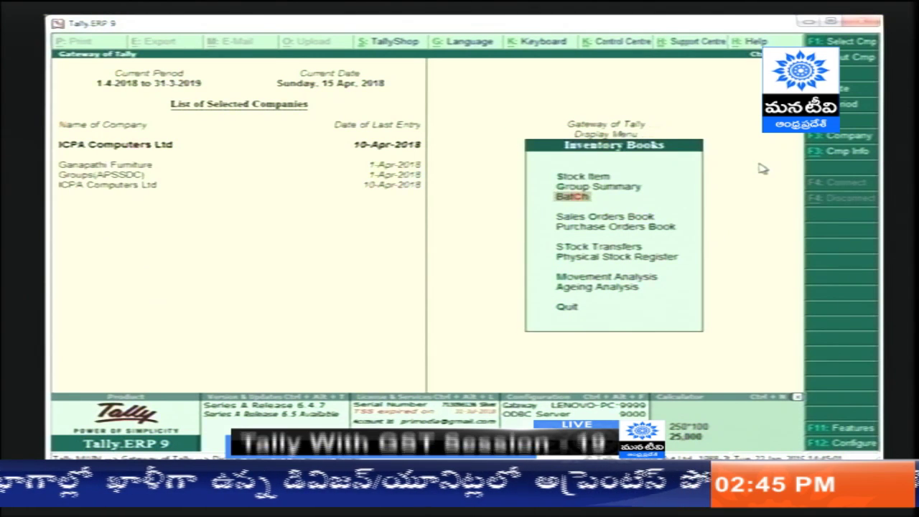
key(Down)
key(Escape)
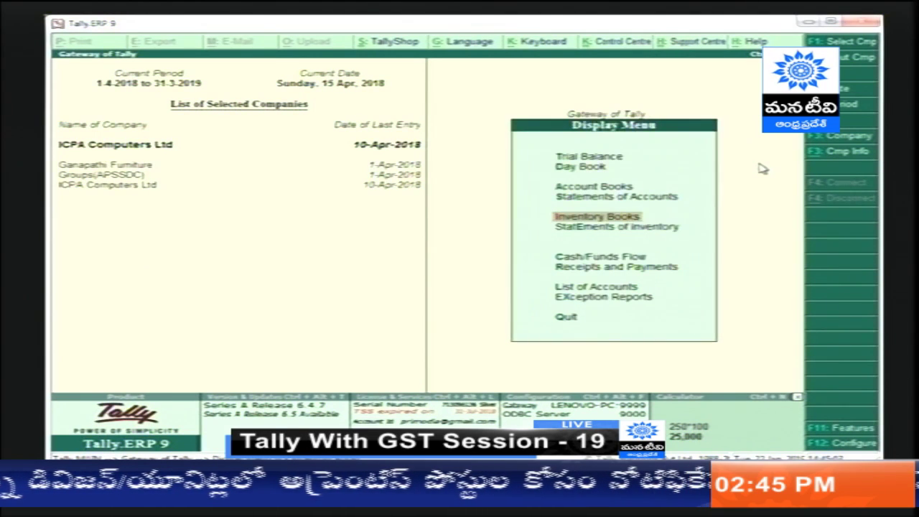
- Look through the reports available under Statements of Inventory and return to the Display Menu
key(Down)
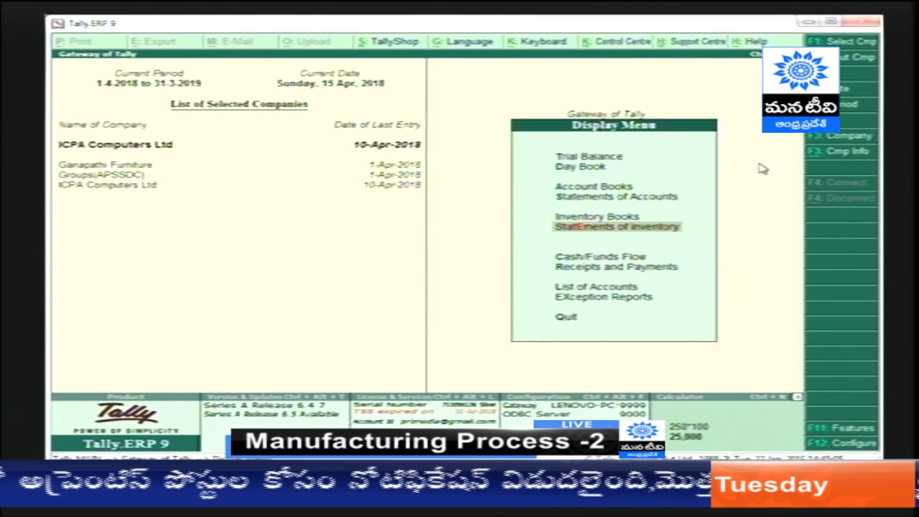
key(Return)
key(Down)
key(Down)
key(Down)
key(Down)
key(Down)
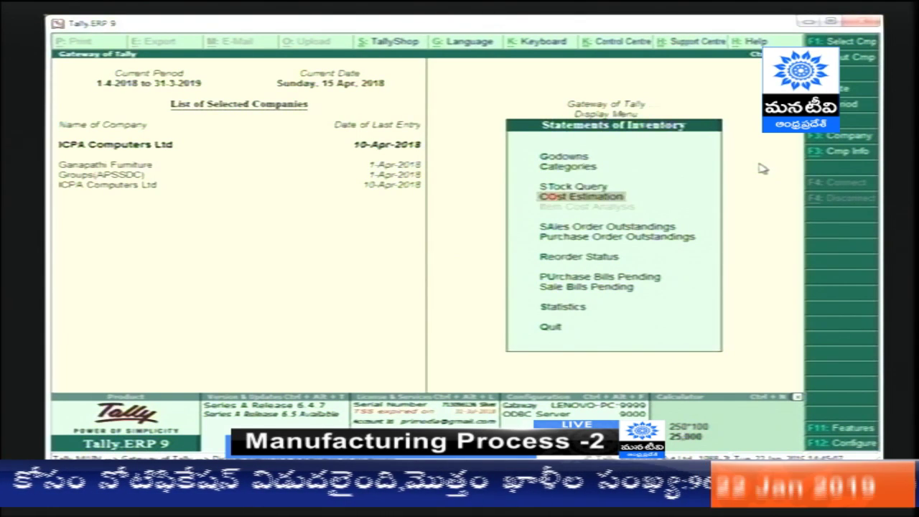
key(Down)
key(Down)
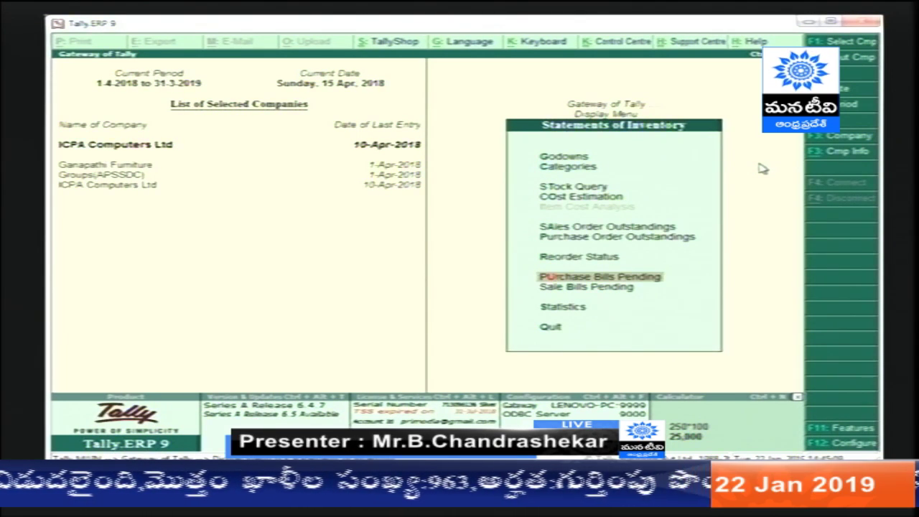
key(Escape)
- Open the Cash Flow report, drill down into April, and leave the report
key(Down)
key(Down)
key(Up)
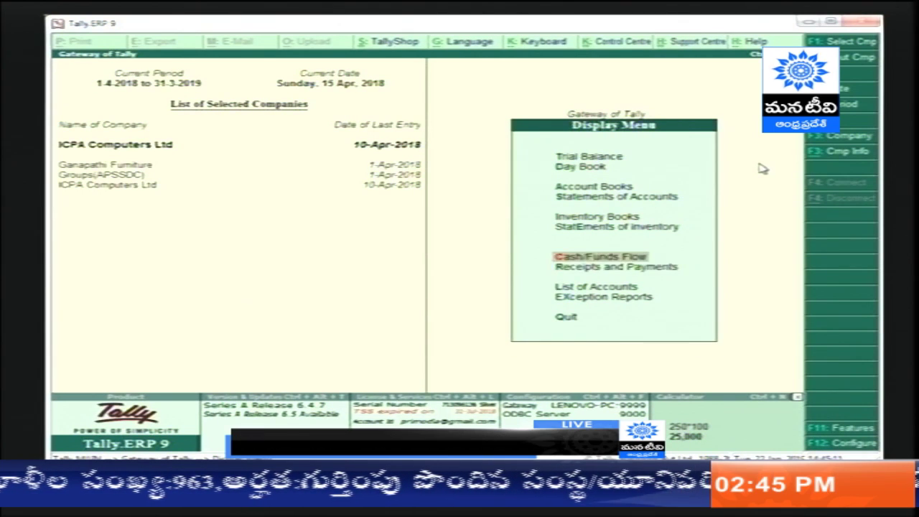
key(Return)
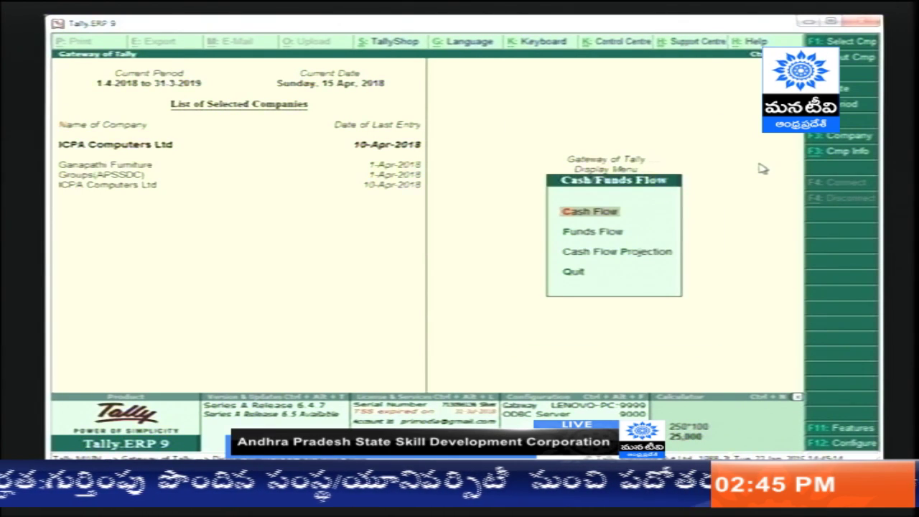
key(Return)
key(Return)
key(Escape)
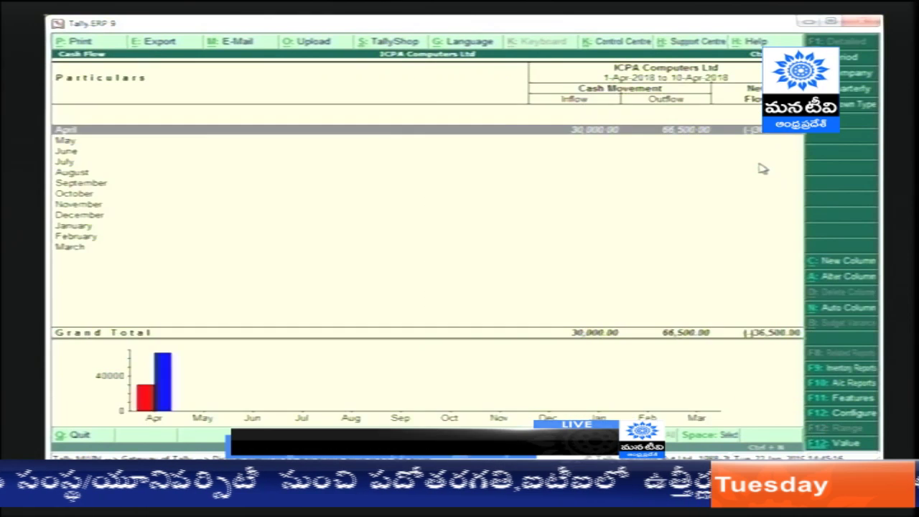
key(Escape)
- Open the Funds Flow report, view April's Funds Flow Summary, and return to the Display Menu
key(Down)
key(Return)
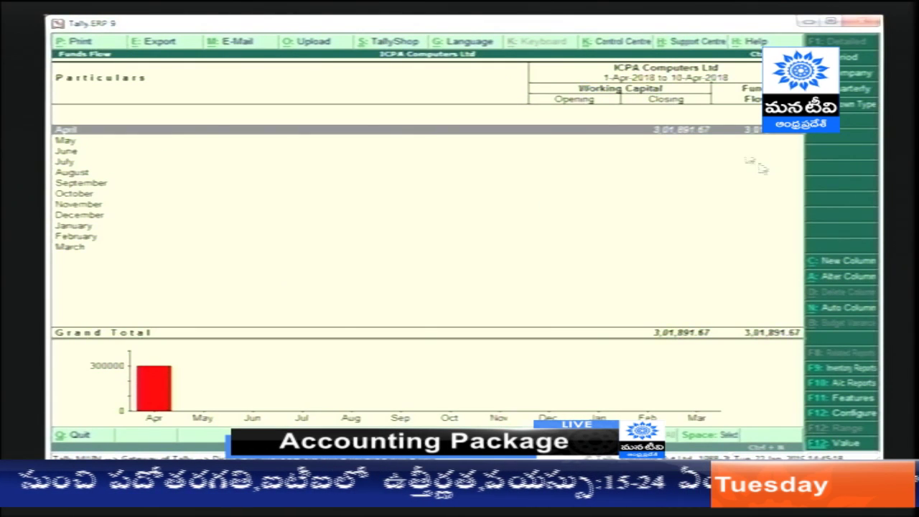
key(Return)
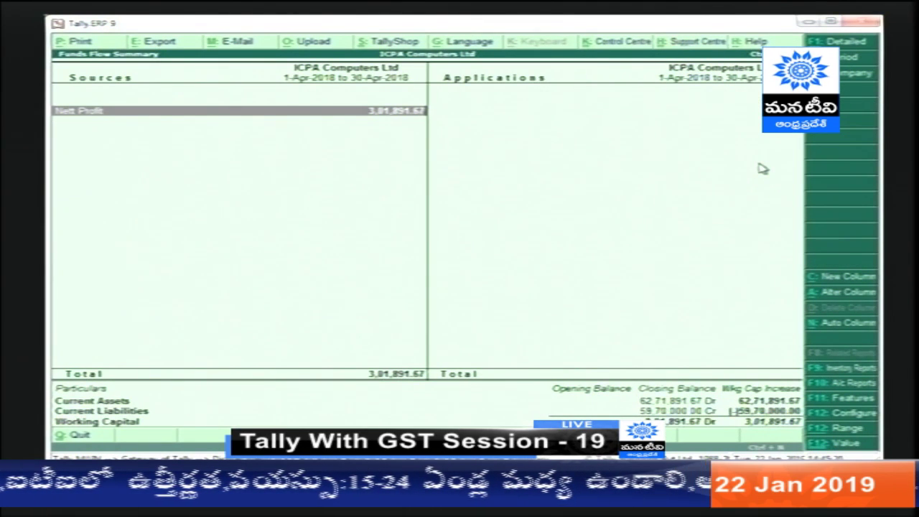
key(Escape)
key(Escape)
key(Down)
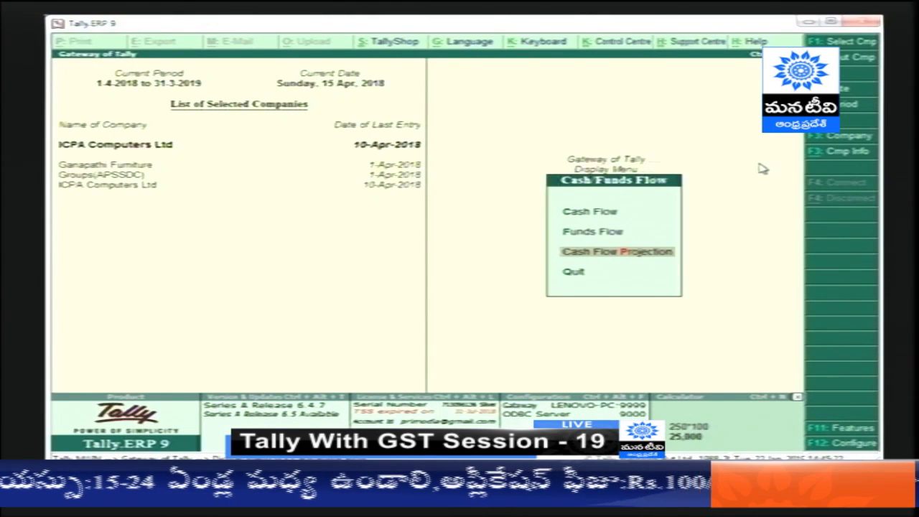
key(Escape)
- Open Receipts and Payments, show it in detailed form, examine both sides, and leave the report
key(Down)
key(Return)
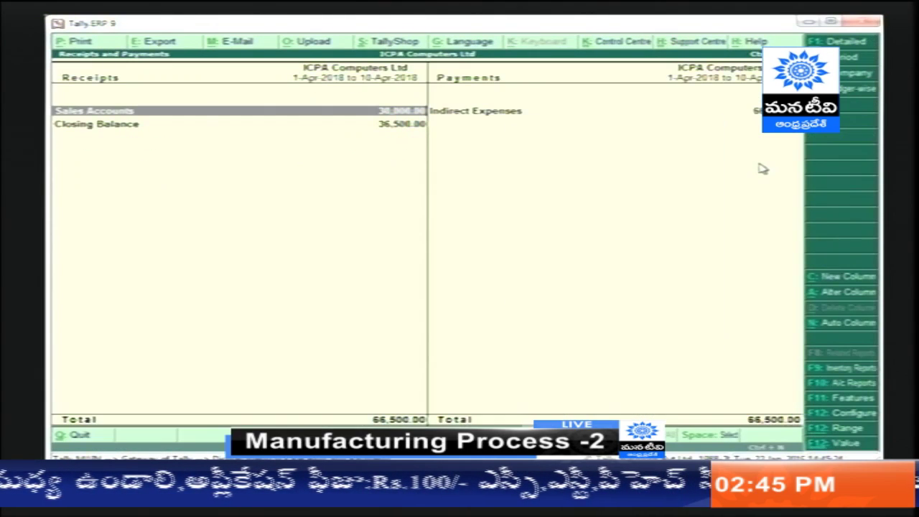
key(alt+f1)
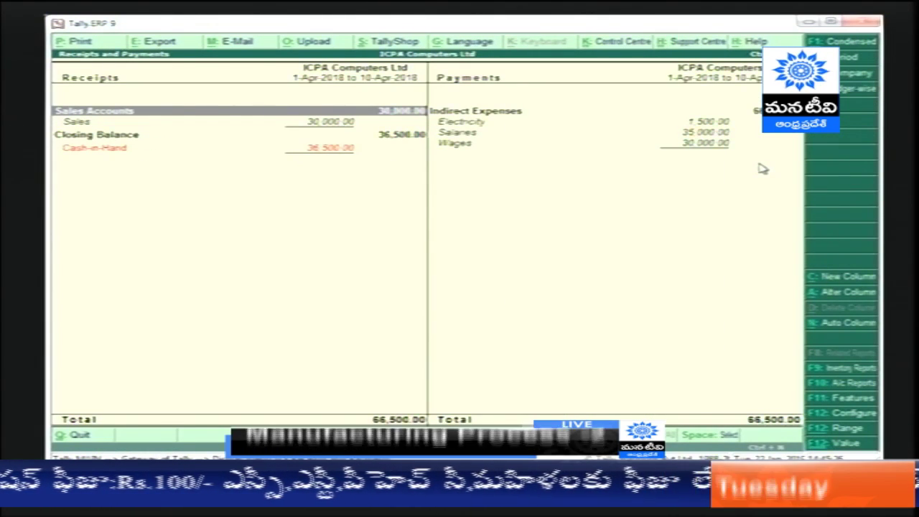
key(Right)
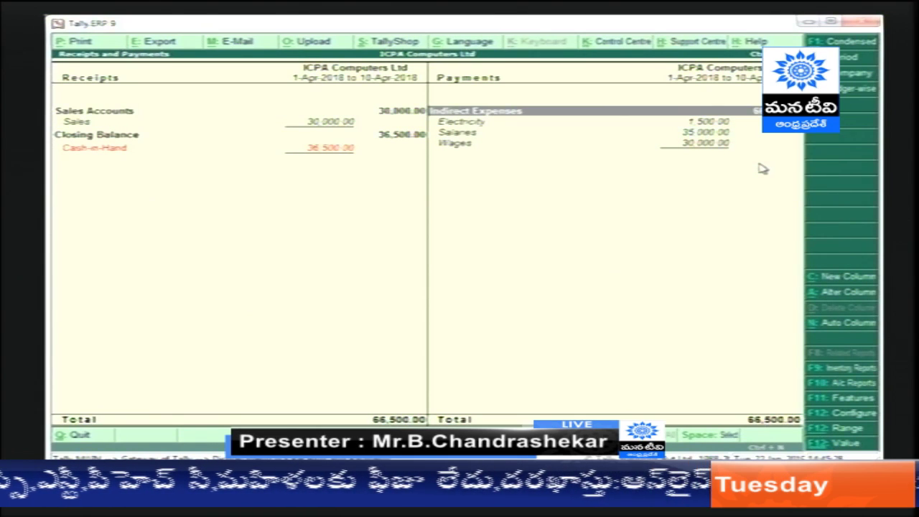
key(Left)
key(Right)
key(Escape)
- Open the List of Accounts and go through its groups and ledgers down to Profit & Loss A/c and back up
key(Down)
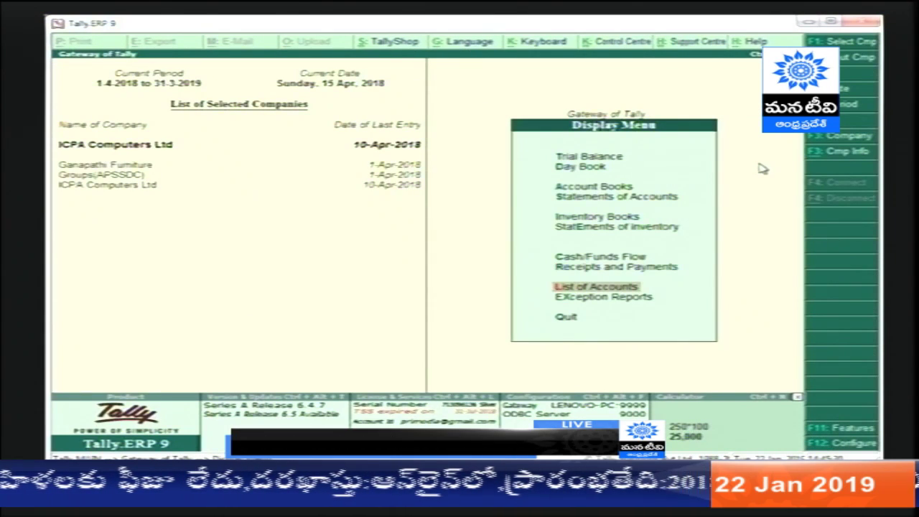
key(Return)
key(Down)
key(Down)
key(Down)
key(Down)
key(Down)
key(Down)
key(Down)
key(Down)
key(Down)
key(Down)
key(Down)
key(Down)
key(Down)
key(Down)
key(Down)
key(Down)
key(Down)
key(Down)
key(Down)
key(Down)
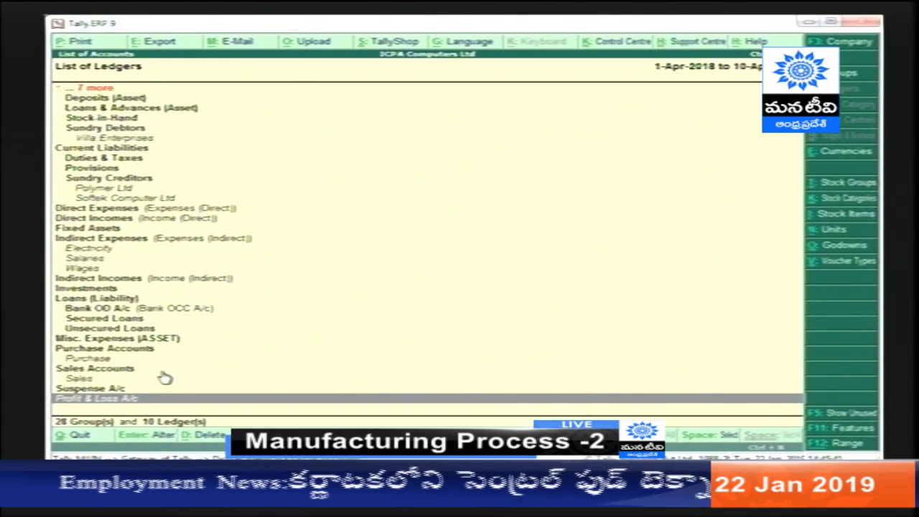
key(Up)
key(Up)
key(Up)
key(Up)
key(Up)
key(Up)
key(Up)
key(Up)
key(Up)
key(Up)
key(Up)
key(Up)
key(Up)
key(Up)
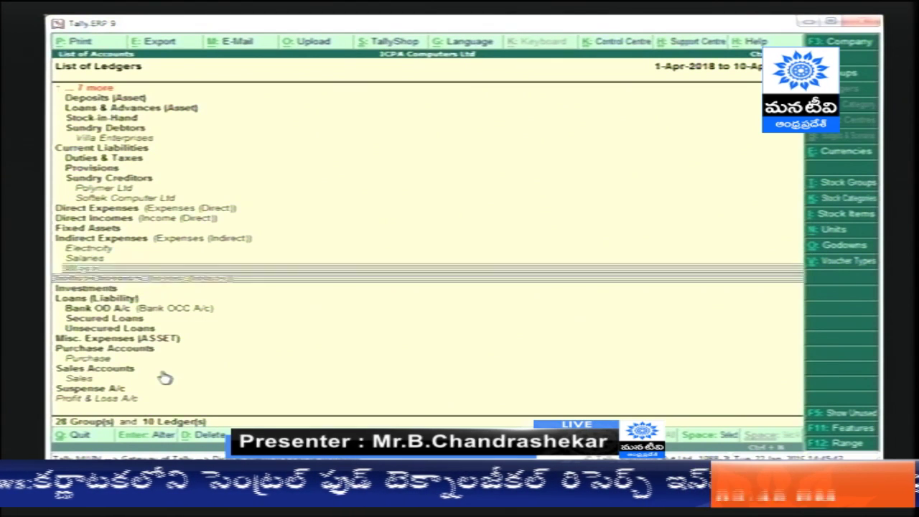
- Mark the Electricity, Salaries and Wages ledgers under Indirect Expenses in the List of Ledgers
key(Up)
key(Up)
key(Up)
key(Up)
key(Up)
key(Up)
key(Up)
key(Up)
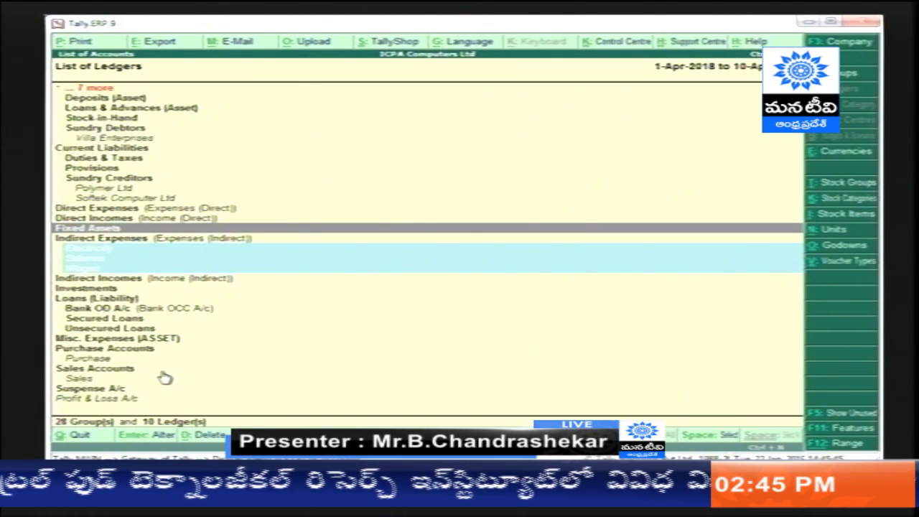
- Mark the Polymer Ltd and Softek Computer Ltd ledgers under Sundry Creditors and Villa Enterprises under Sundry Debtors
key(Down)
key(Down)
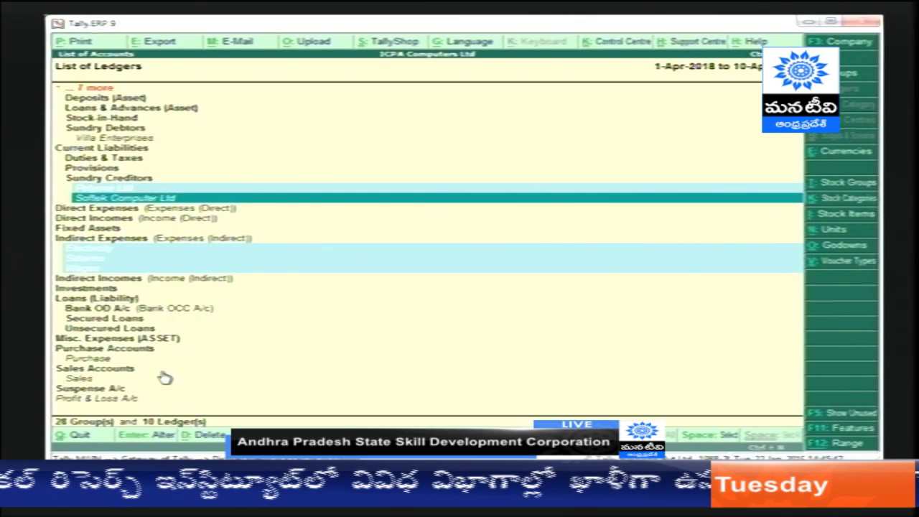
key(Up)
key(Up)
key(Up)
key(Up)
key(Up)
key(Up)
key(Up)
key(Up)
key(Up)
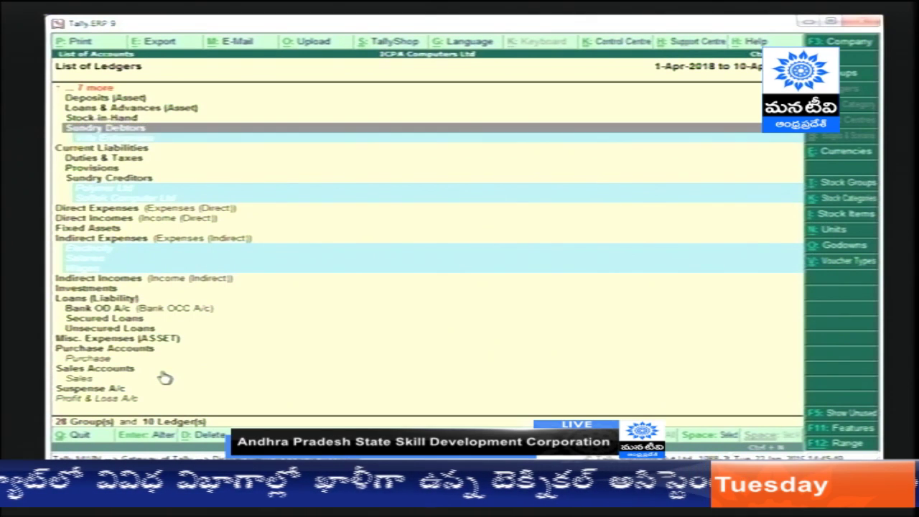
- Examine the ledger list from the Current Assets groups at its beginning through to Profit & Loss A/c at its end
key(Up)
key(Up)
key(Up)
key(Up)
key(Up)
key(Up)
key(Up)
key(Up)
key(Down)
key(Down)
key(Down)
key(Down)
key(Down)
key(Down)
key(Down)
key(Down)
key(Down)
key(Down)
key(Down)
key(Down)
key(Down)
key(Down)
key(Down)
key(Down)
key(Down)
key(Down)
key(Down)
key(Down)
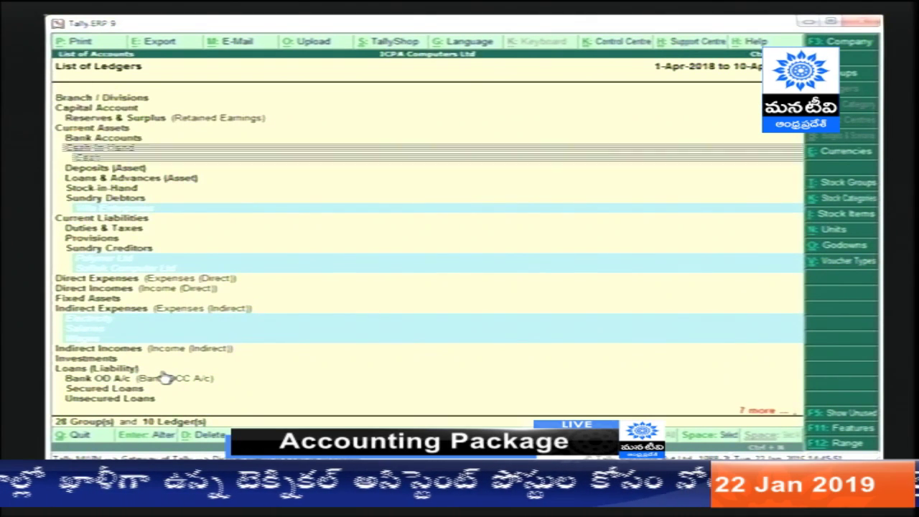
key(Down)
key(Down)
key(Down)
key(Down)
key(Down)
key(Down)
key(Down)
key(Down)
key(Down)
key(Down)
key(Down)
key(Down)
key(Down)
key(Down)
key(Down)
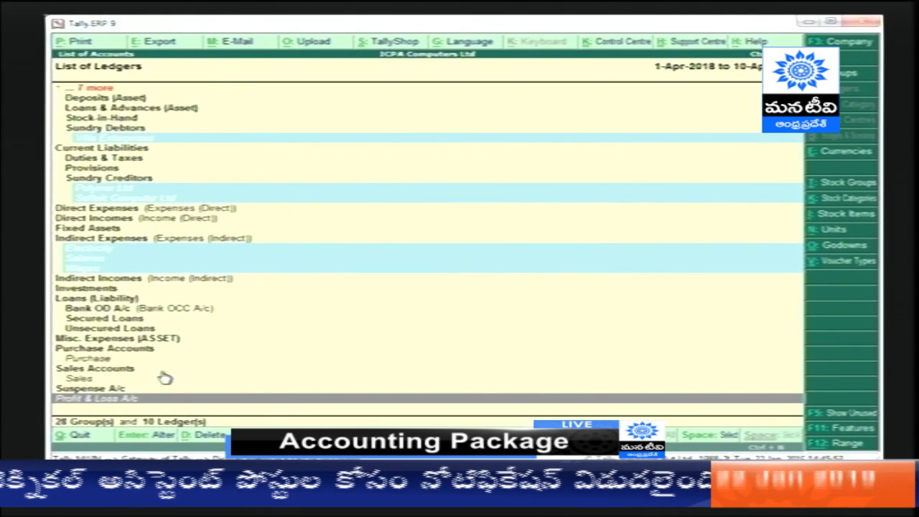